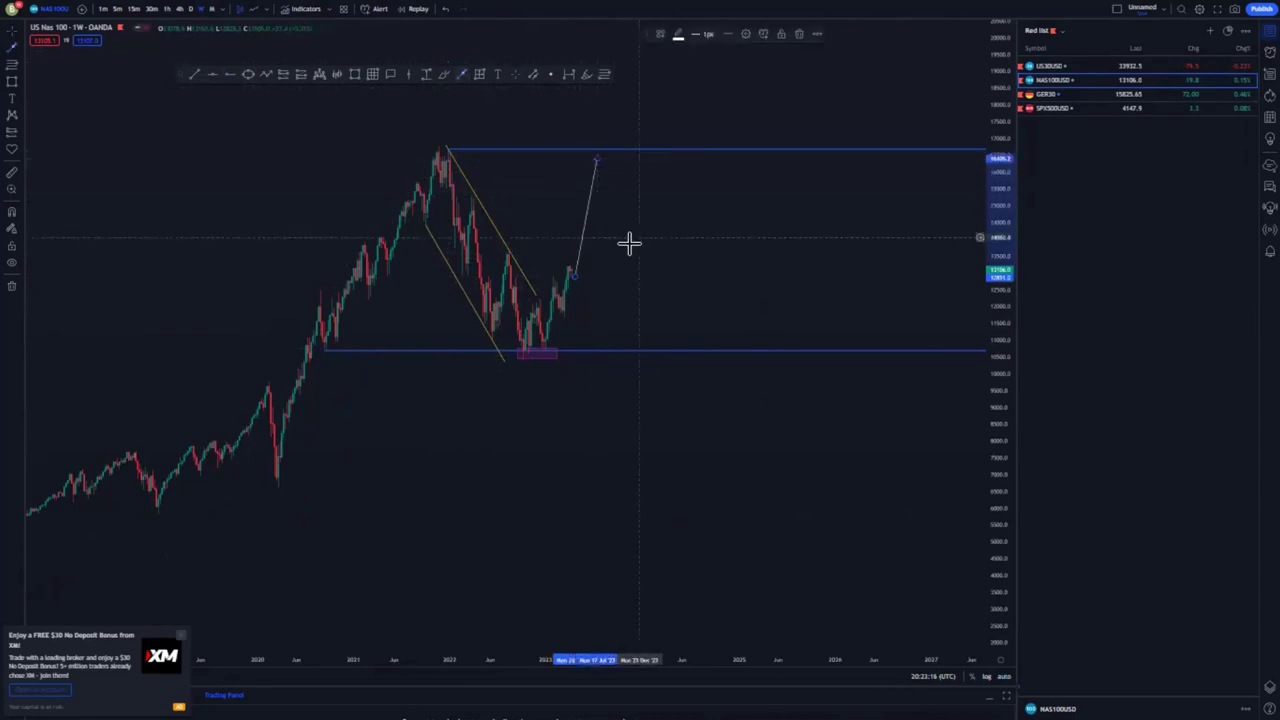
# - Switch the NAS100USD chart to the daily timeframe and fit the descending channel and projection arrow in view
pyautogui.click(798, 35)
pyautogui.click(192, 9)
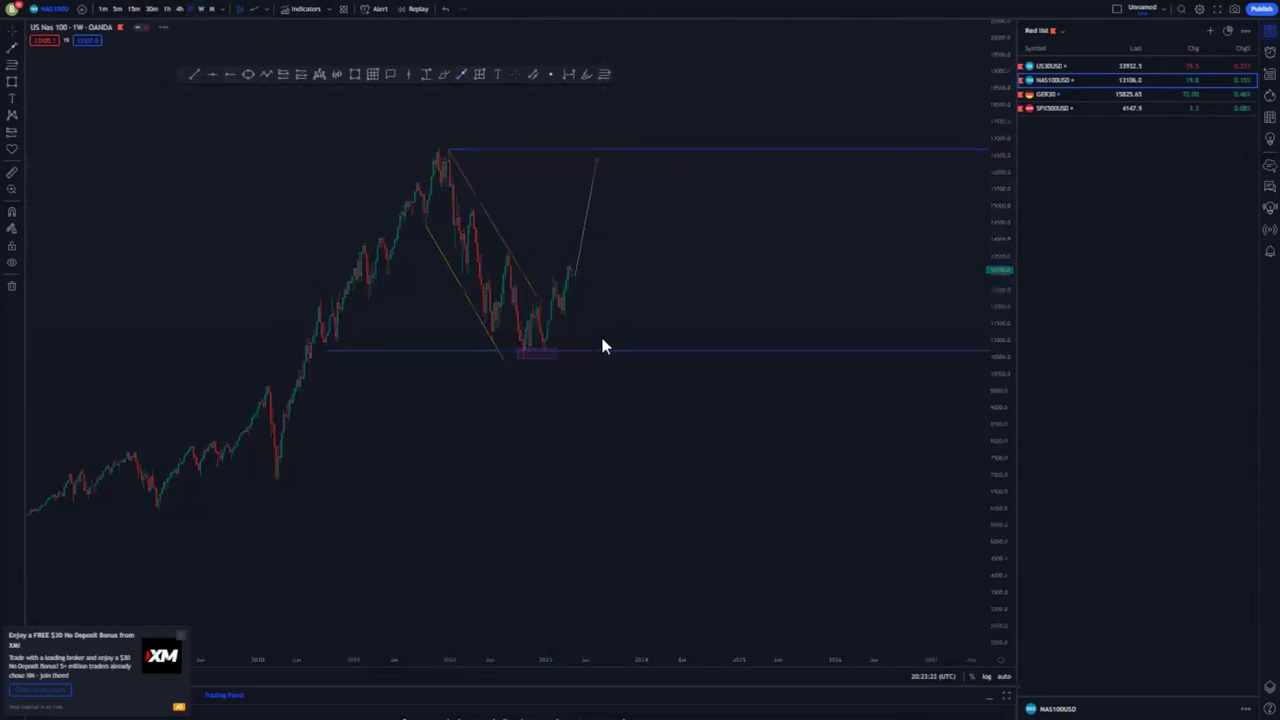
pyautogui.moveTo(1003, 522); pyautogui.dragTo(1003, 335)
pyautogui.scroll(-5, 697, 520)
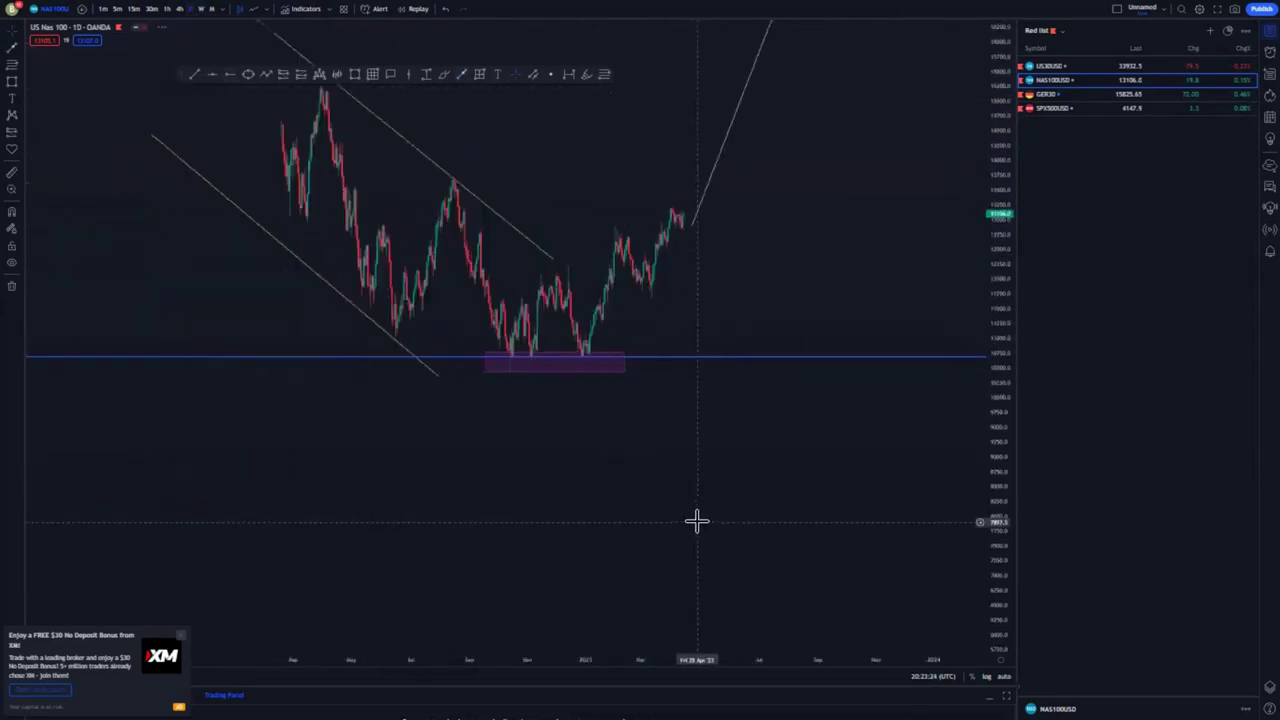
pyautogui.moveTo(607, 505); pyautogui.dragTo(650, 536)
pyautogui.scroll(3, 650, 536)
pyautogui.moveTo(374, 449); pyautogui.dragTo(443, 480)
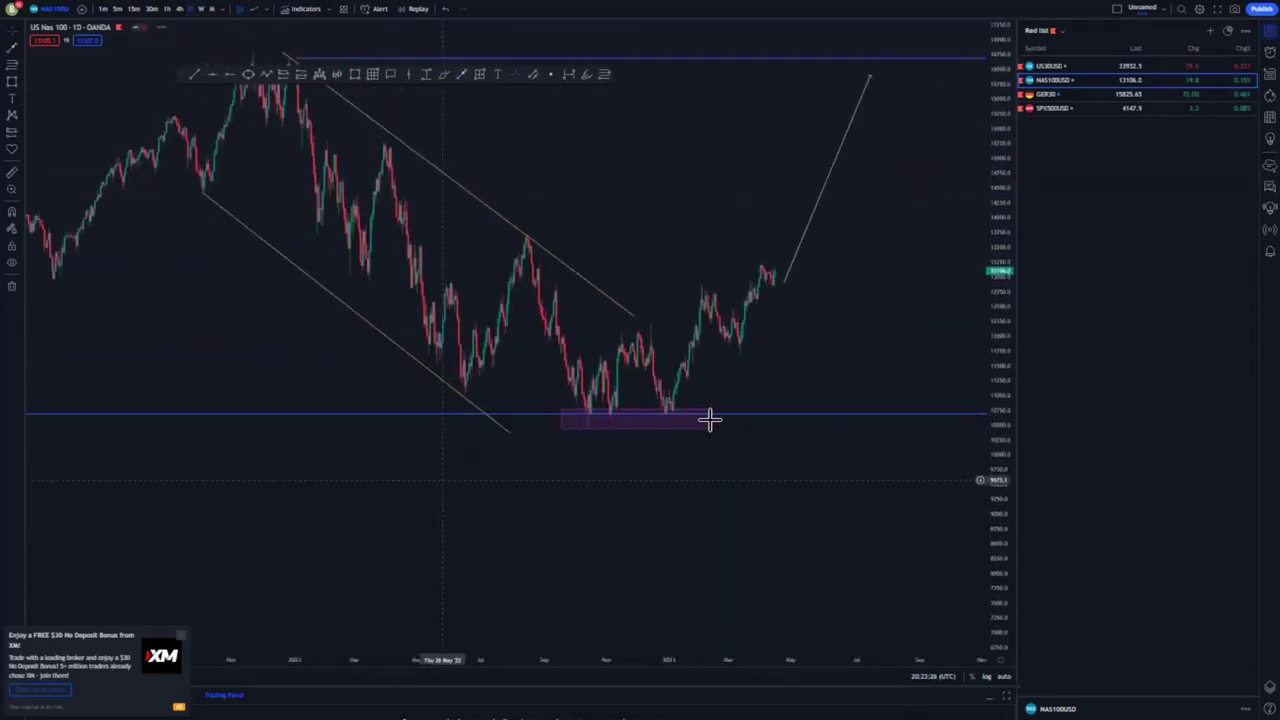
pyautogui.moveTo(998, 220); pyautogui.dragTo(1002, 309)
pyautogui.scroll(2, 856, 460)
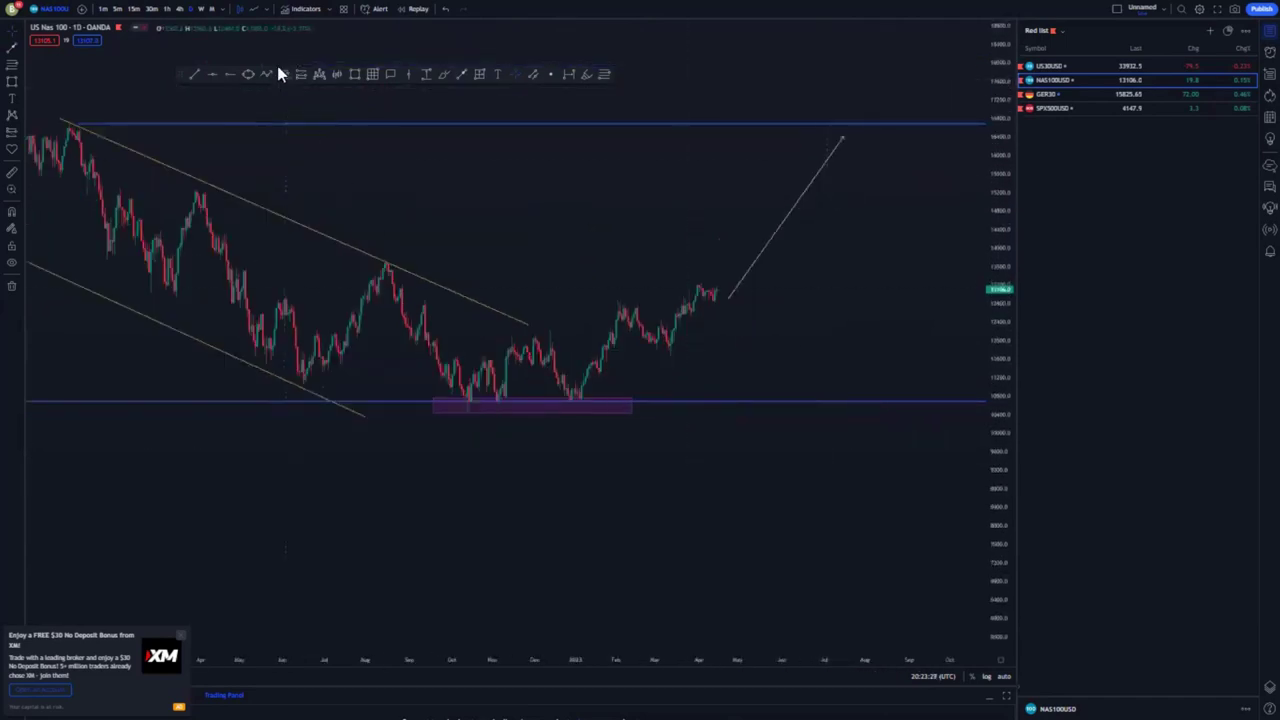
# - Draw two rising trend lines enclosing the July–August 2022 correction, the upper one ending at the descending channel's upper line
pyautogui.click(316, 330)
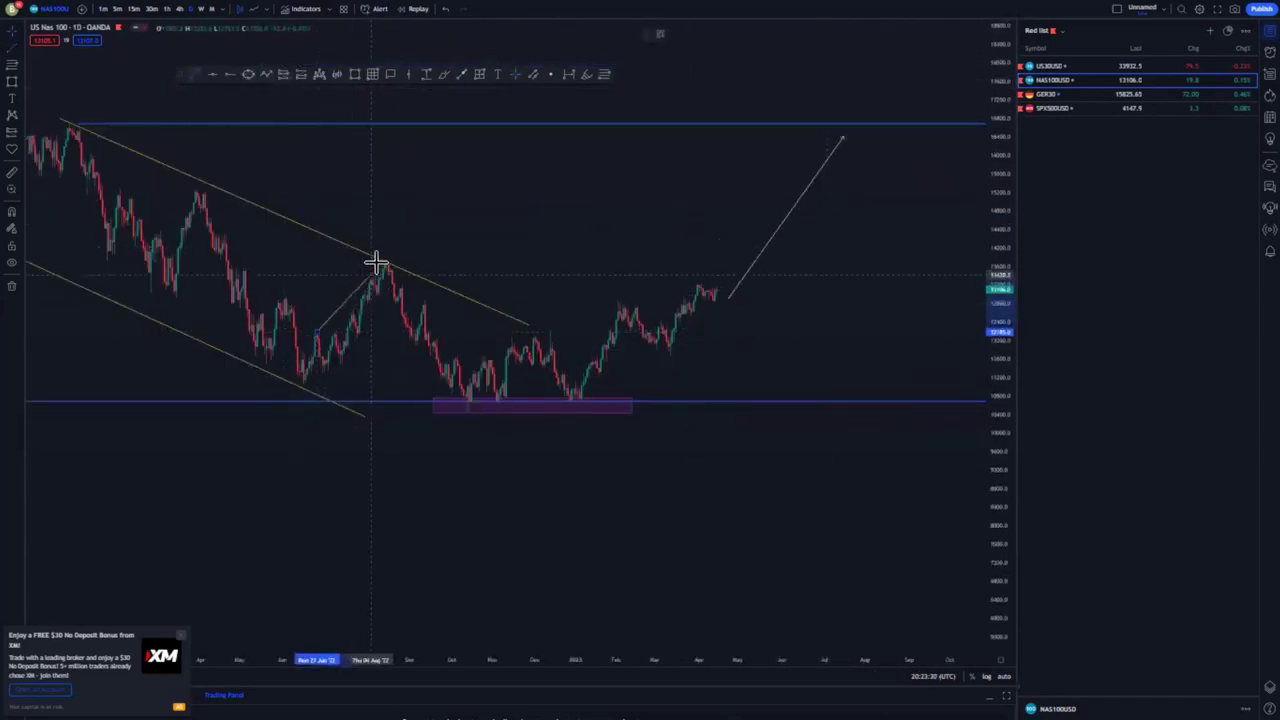
pyautogui.click(385, 260)
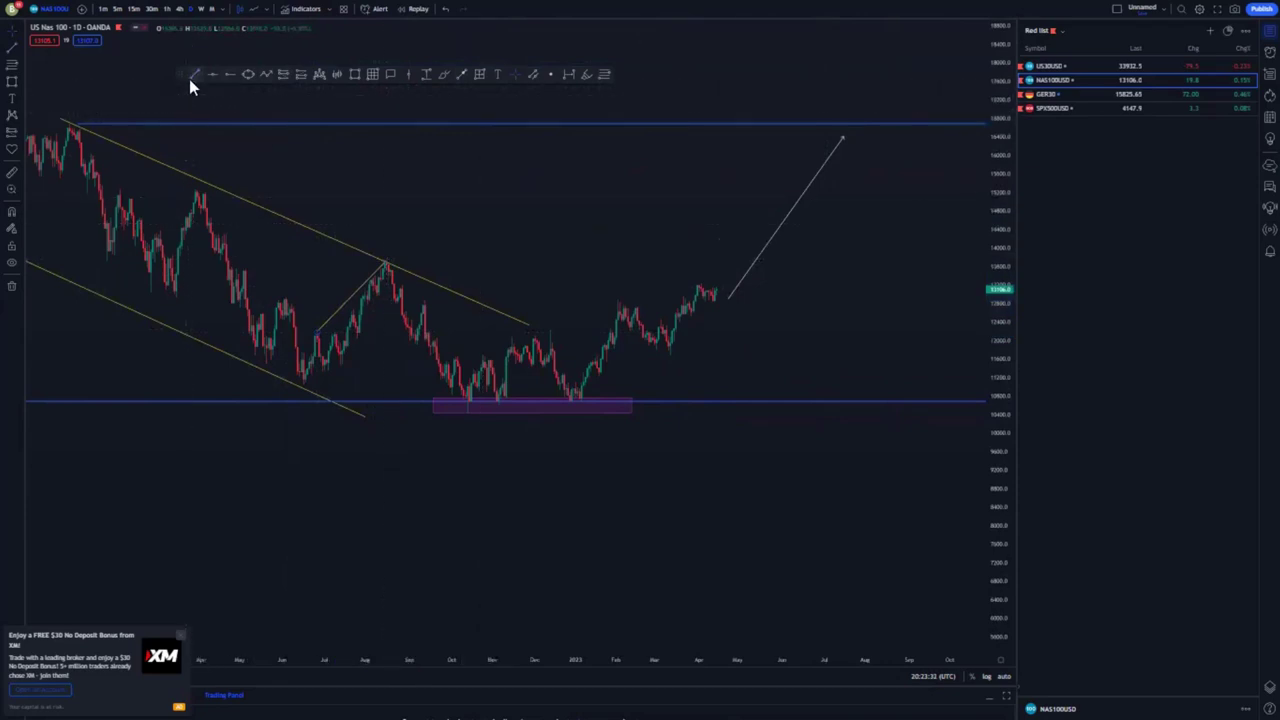
pyautogui.click(338, 370)
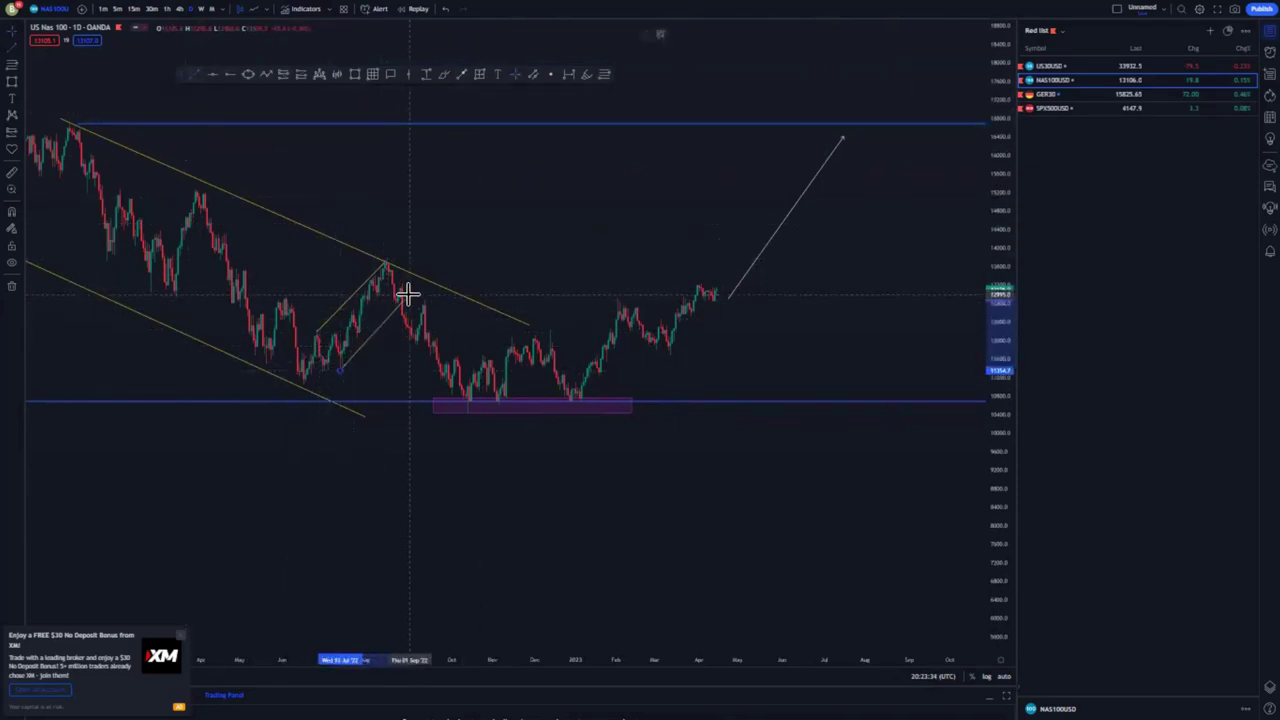
pyautogui.click(400, 292)
pyautogui.moveTo(341, 367); pyautogui.dragTo(328, 366)
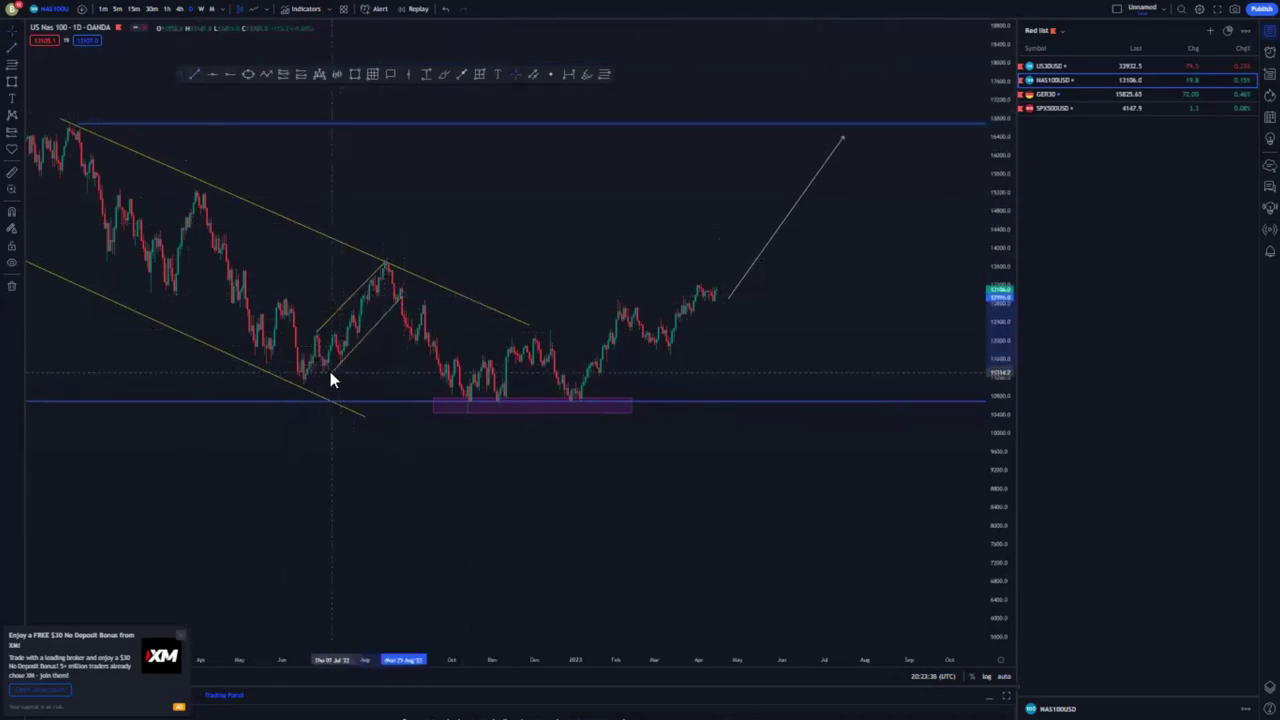
# - Delete the purple support rectangle and lower the bottom horizontal line to the October 2022 low at about 10400
pyautogui.moveTo(743, 458); pyautogui.dragTo(643, 469)
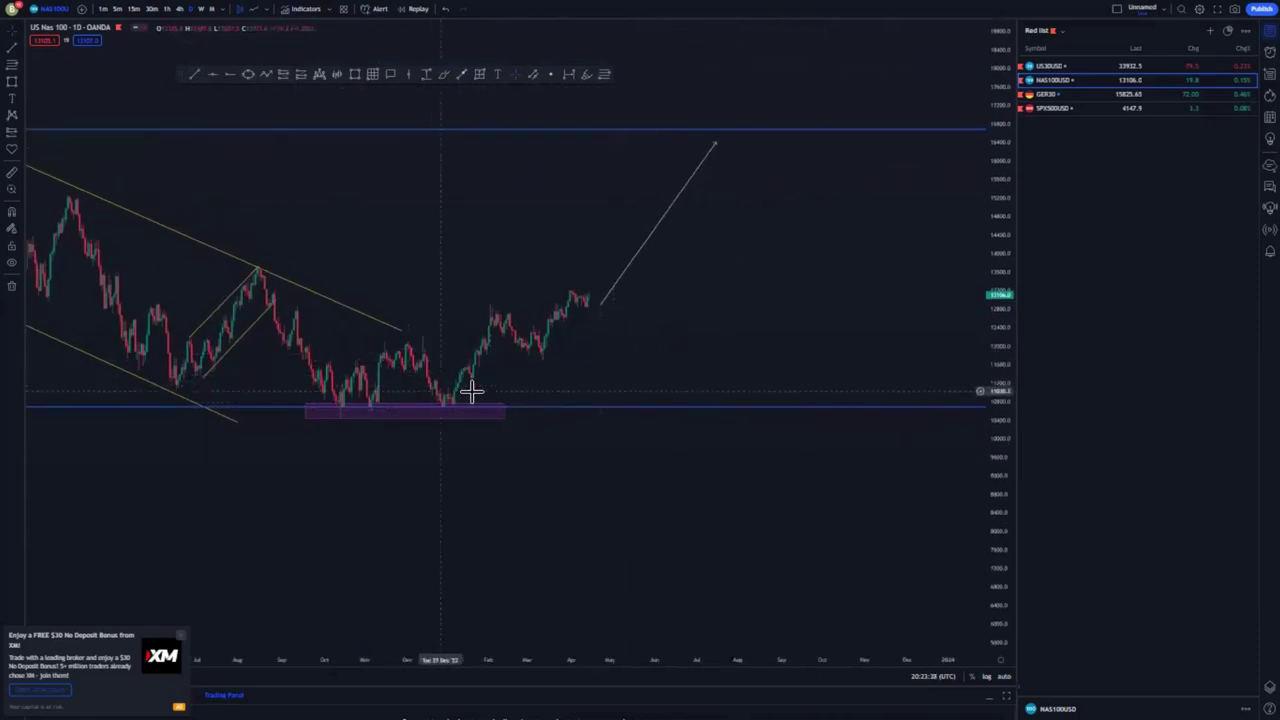
pyautogui.scroll(-2, 500, 392)
pyautogui.click(586, 407)
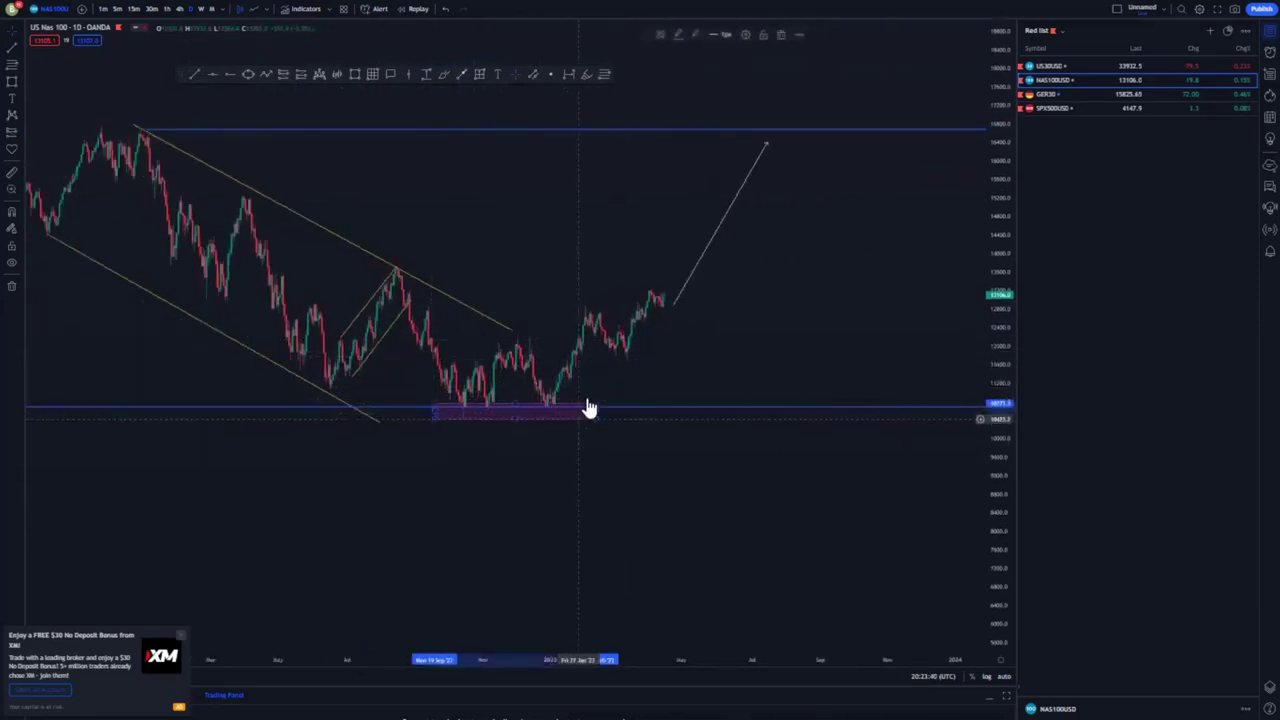
pyautogui.click(774, 40)
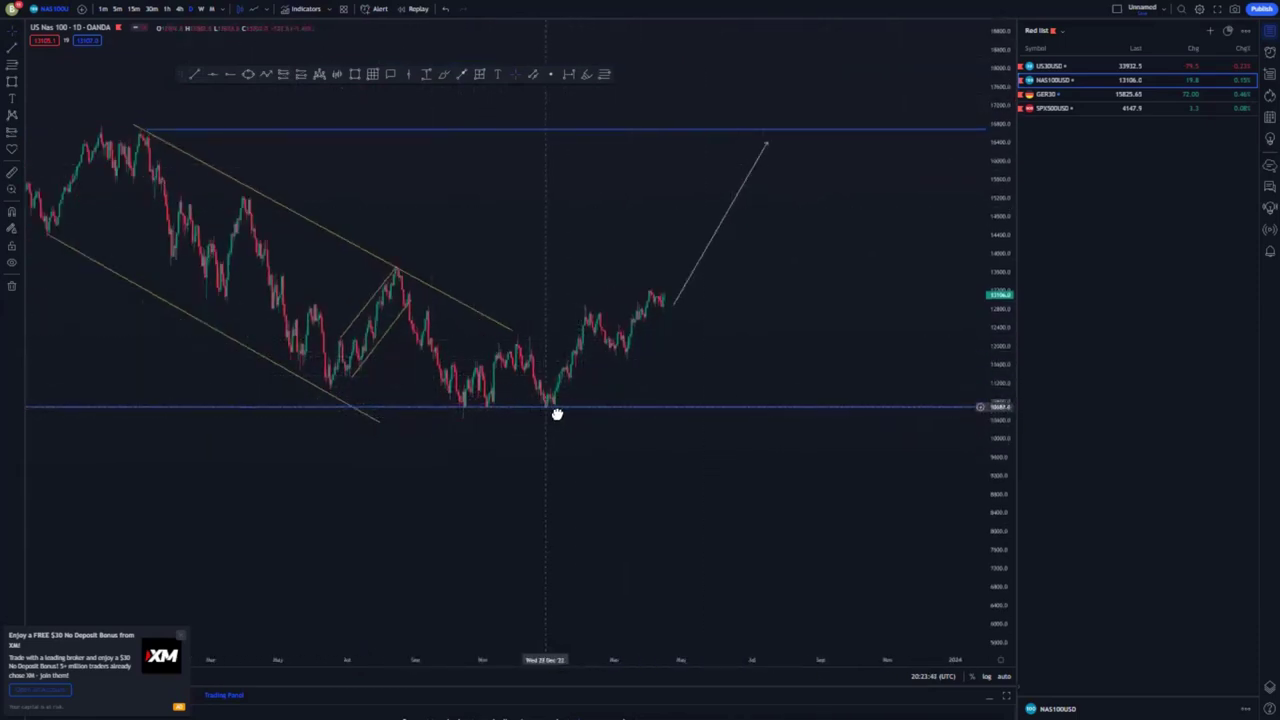
pyautogui.moveTo(557, 414); pyautogui.dragTo(560, 420)
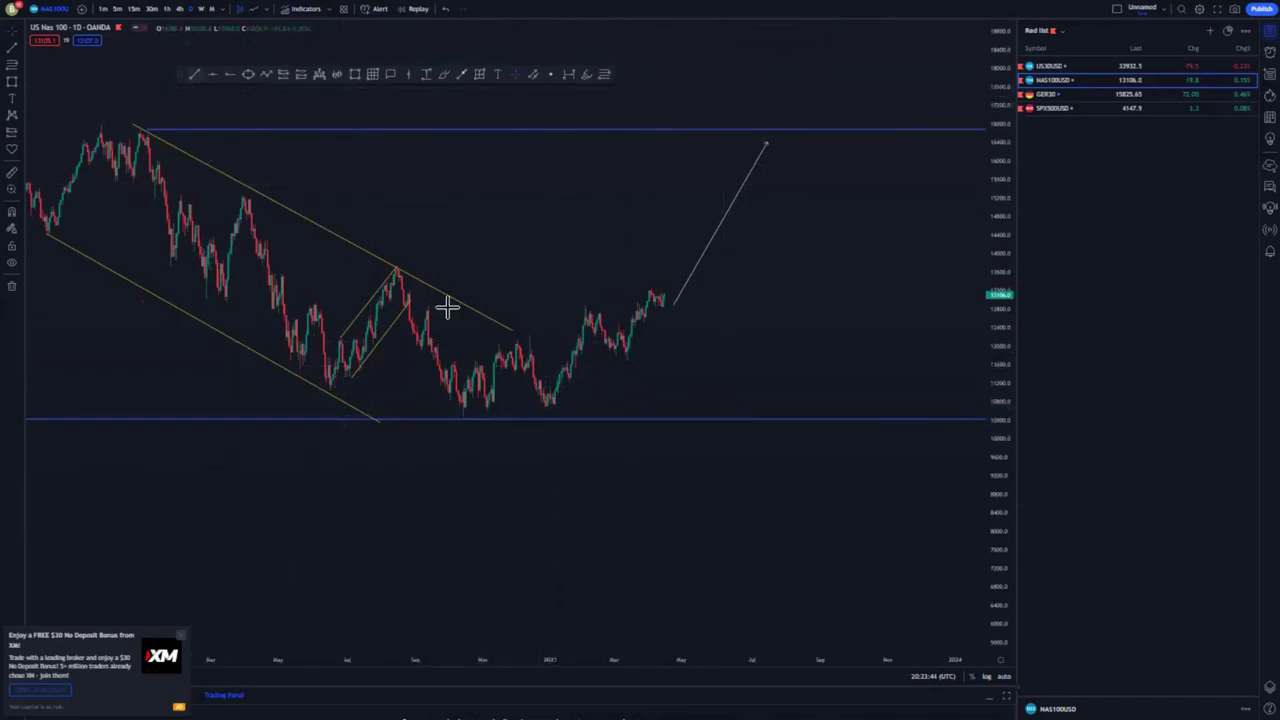
# - Draw an upper trend line over the October–December 2022 highs and a lower one beneath the October 2022 and January 2023 lows
pyautogui.click(452, 364)
pyautogui.click(525, 330)
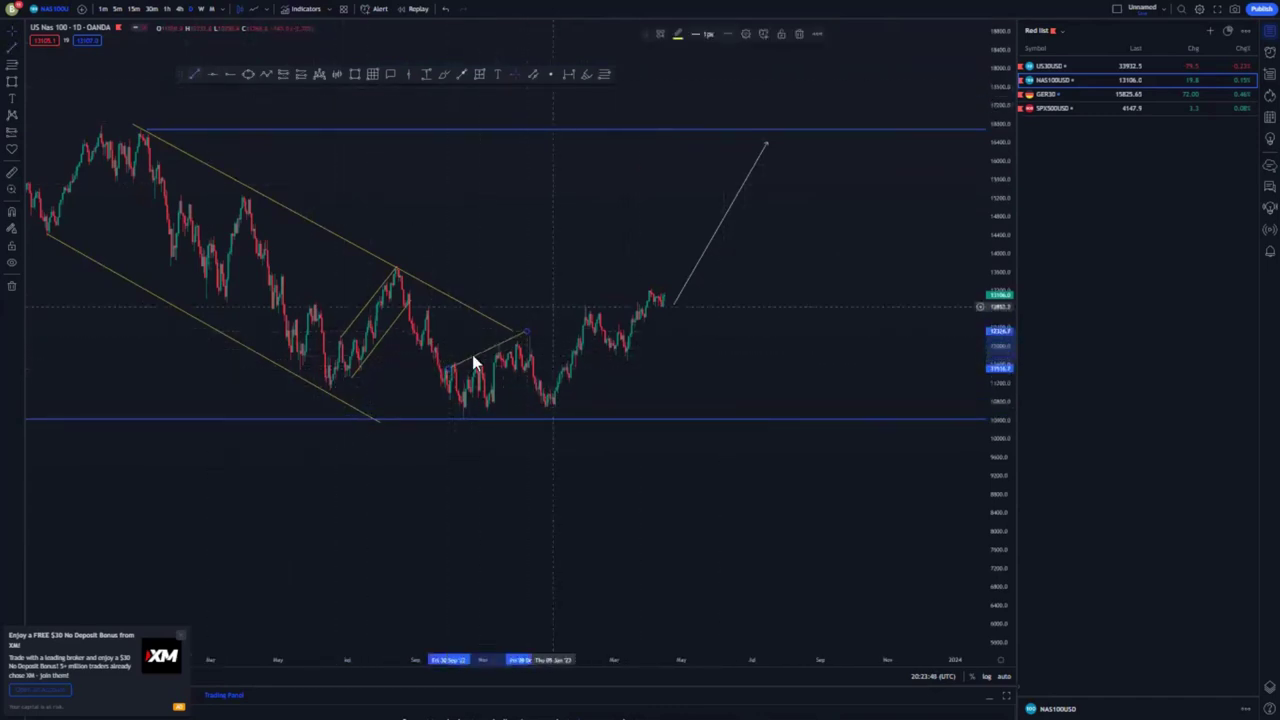
pyautogui.click(450, 376)
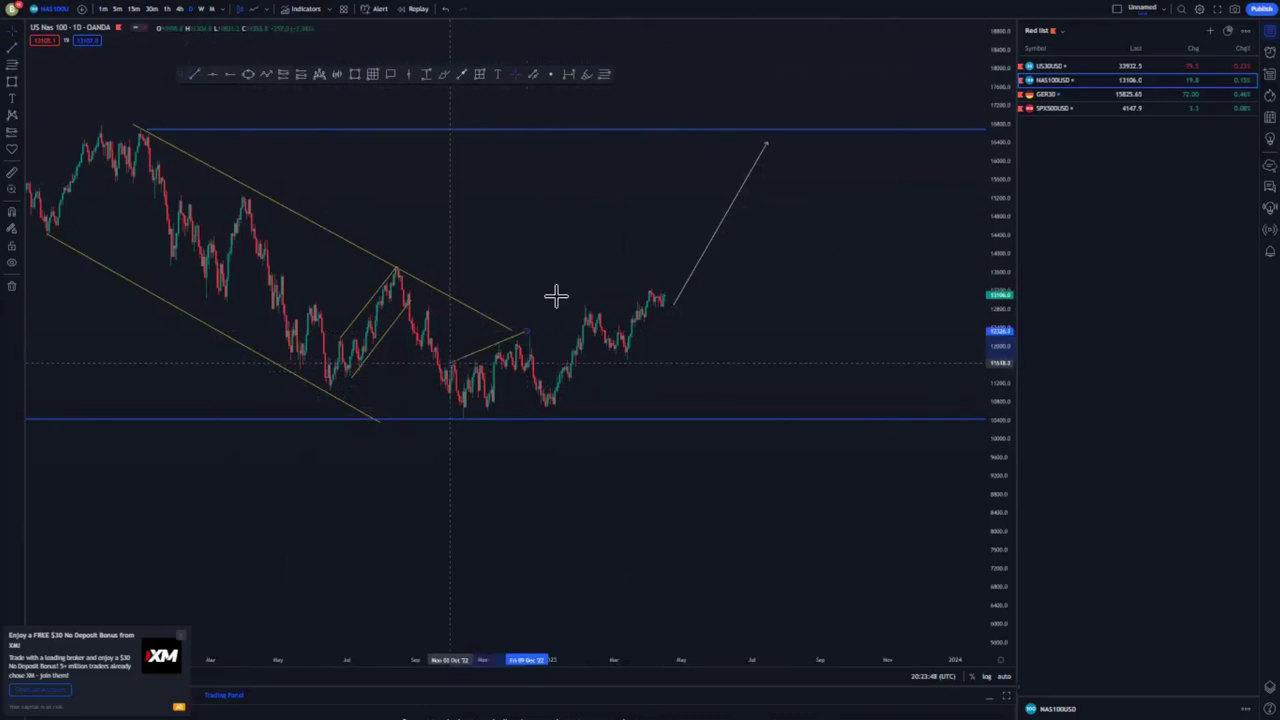
pyautogui.click(466, 418)
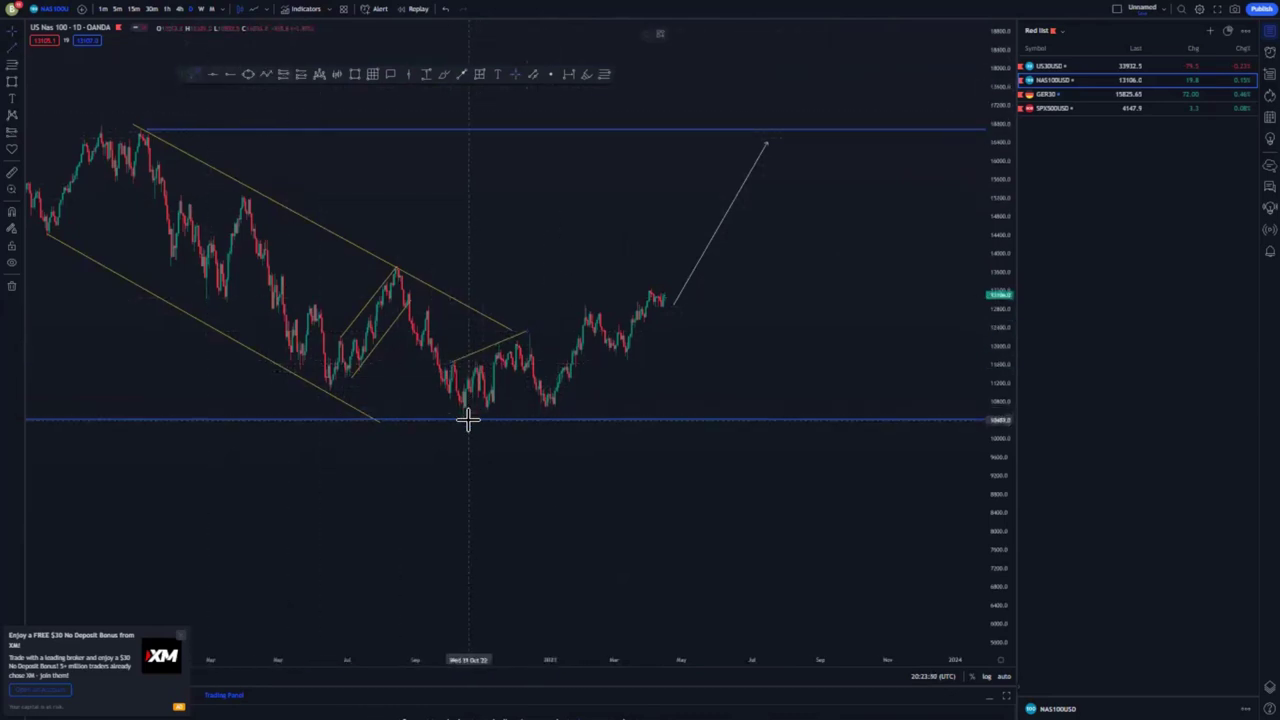
pyautogui.click(565, 404)
# - Switch the chart to the 4-hour timeframe and fit the price action from mid-2022 to April 2023
pyautogui.moveTo(661, 391); pyautogui.dragTo(585, 401)
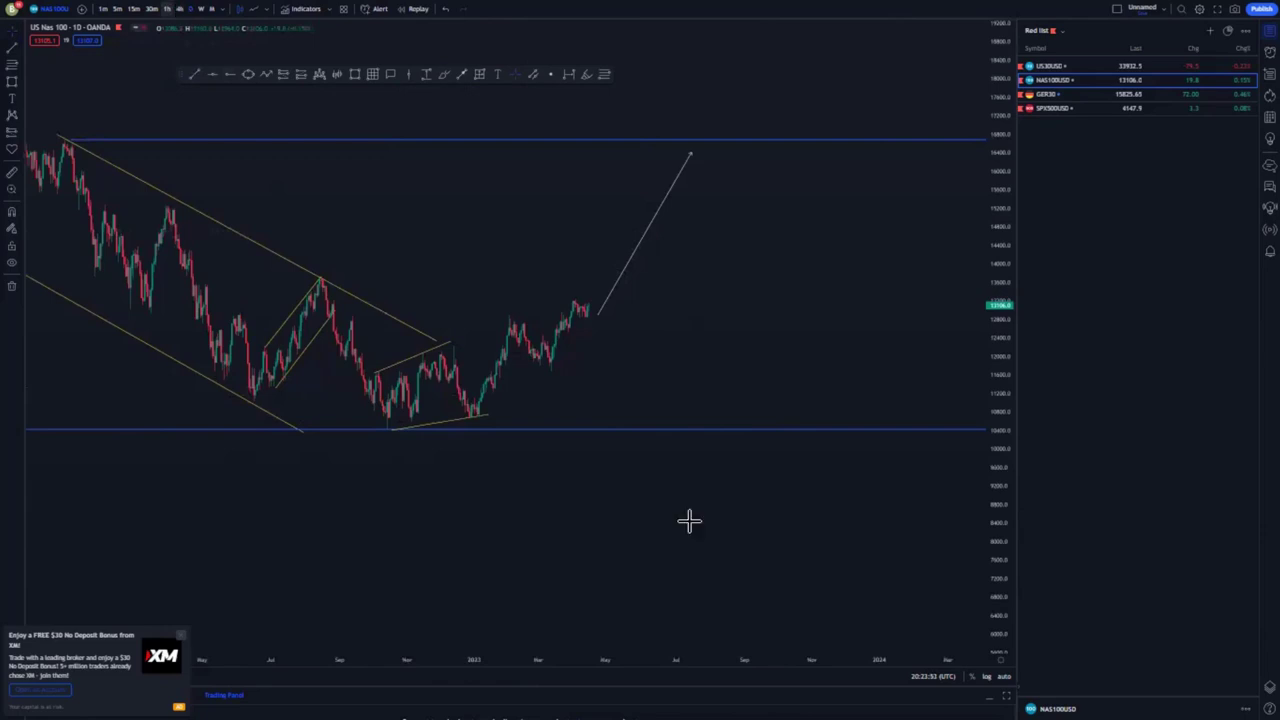
pyautogui.scroll(-6, 688, 521)
pyautogui.moveTo(994, 506); pyautogui.dragTo(994, 290)
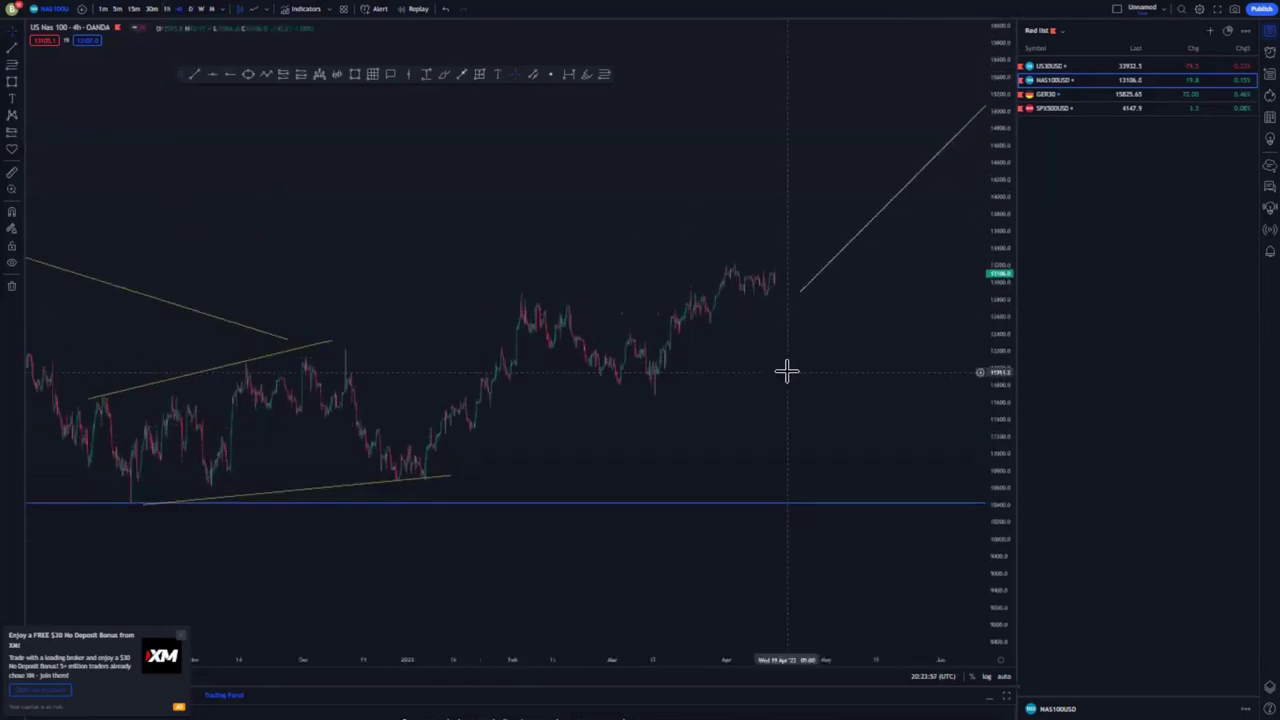
pyautogui.moveTo(786, 371); pyautogui.dragTo(647, 382)
pyautogui.moveTo(1007, 534); pyautogui.dragTo(1005, 470)
pyautogui.moveTo(648, 419); pyautogui.dragTo(874, 420)
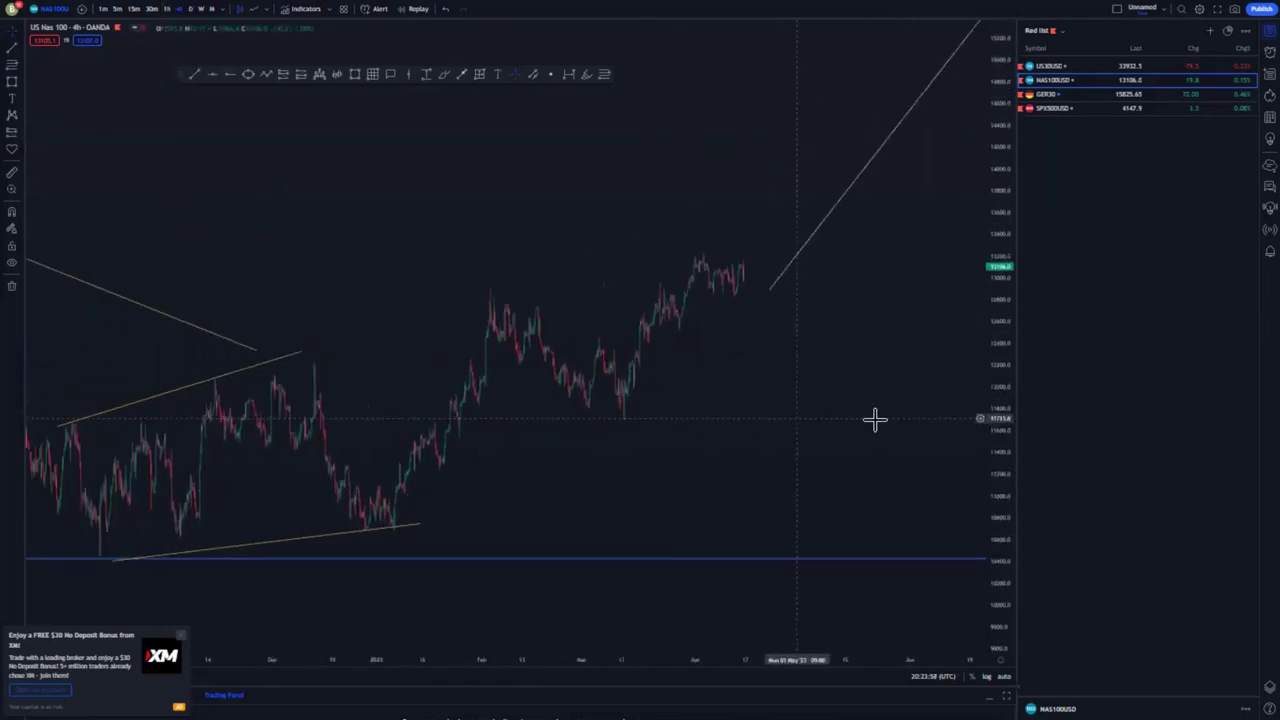
pyautogui.scroll(-4, 754, 486)
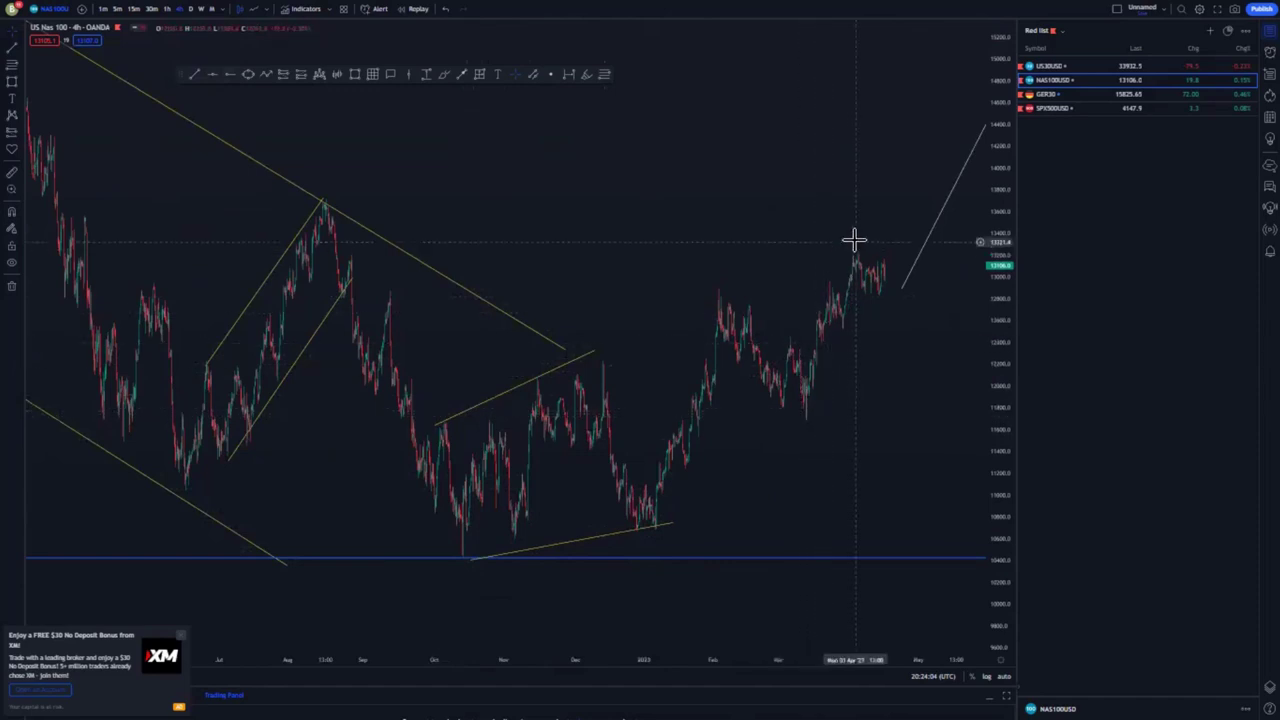
# - Draw a rising trend line from the mid-December 2022 high over the February 2023 high, ending above the April 2023 price
pyautogui.scroll(3, 881, 416)
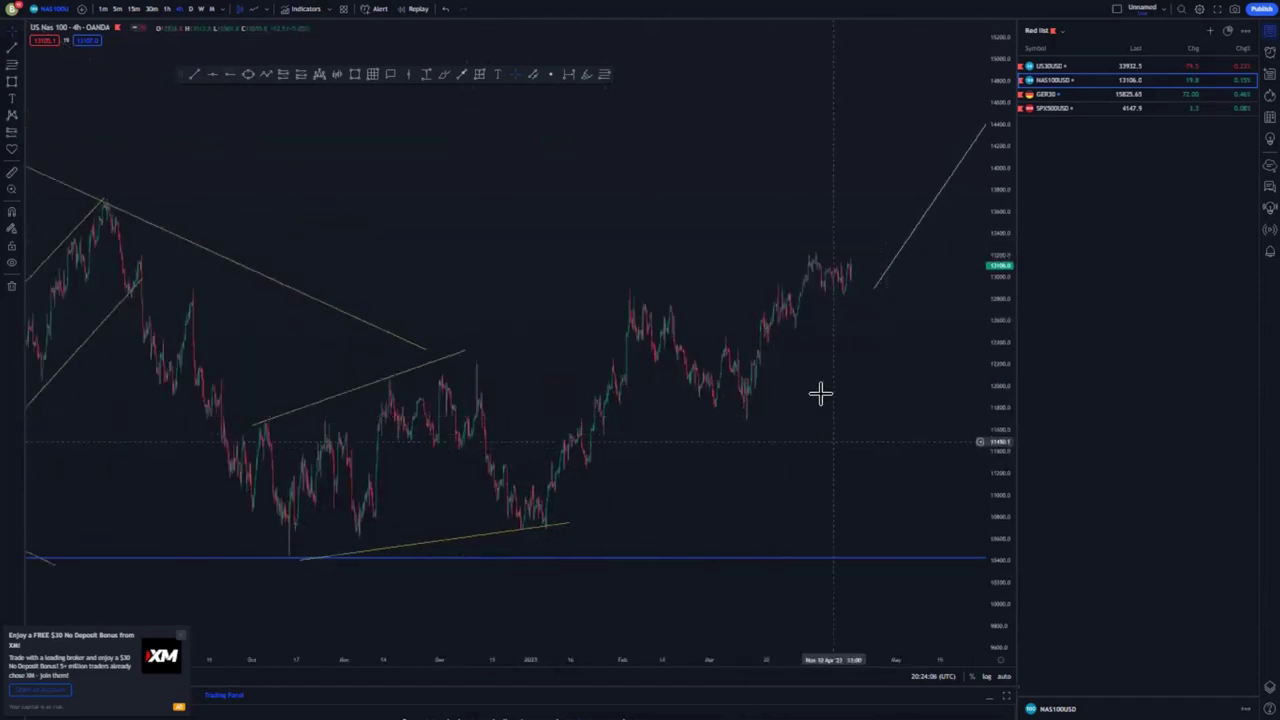
pyautogui.moveTo(742, 460); pyautogui.dragTo(597, 463)
pyautogui.scroll(1, 533, 390)
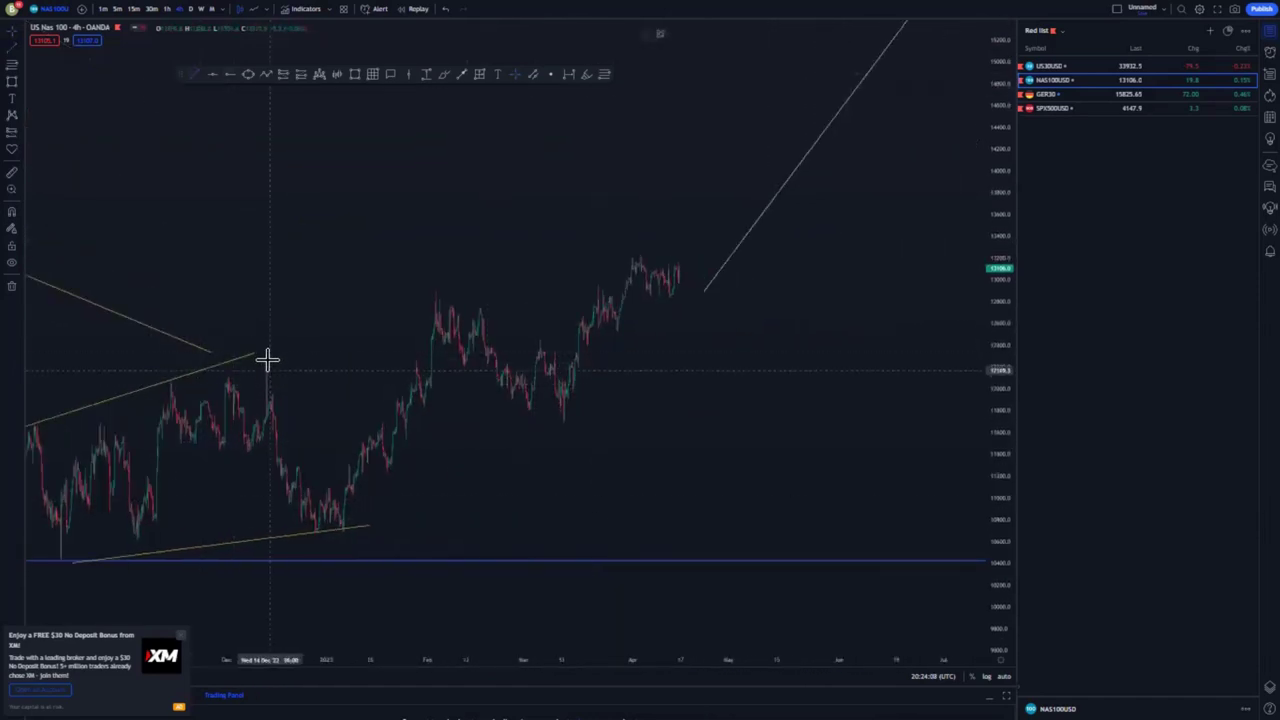
pyautogui.click(261, 358)
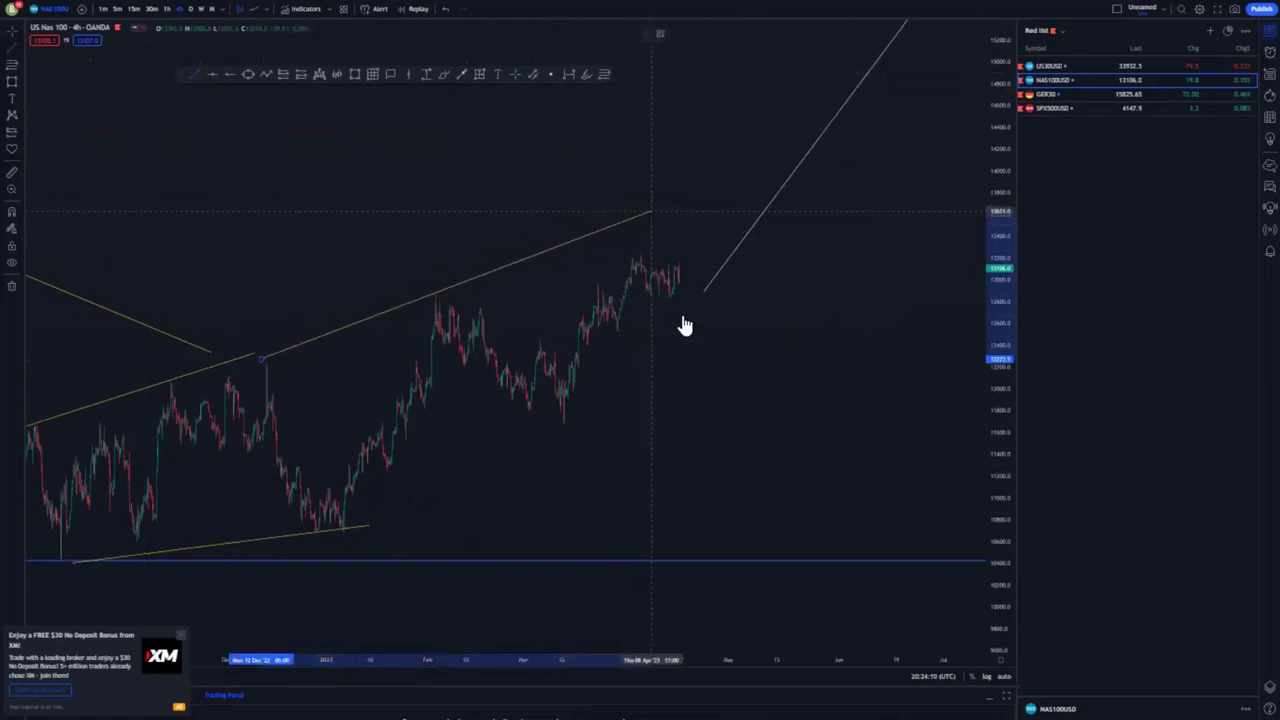
pyautogui.click(704, 362)
pyautogui.moveTo(262, 359); pyautogui.dragTo(264, 367)
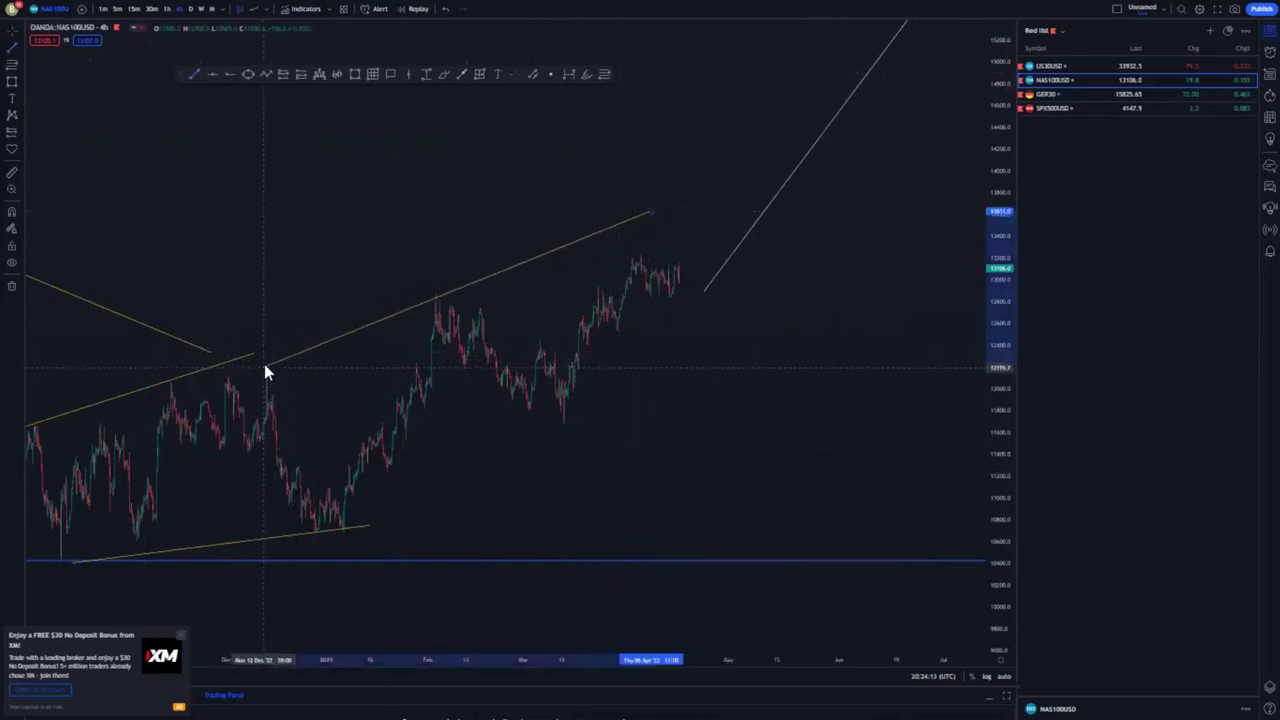
pyautogui.moveTo(652, 209); pyautogui.dragTo(658, 198)
pyautogui.click(697, 397)
# - Draw the channel's lower trend line from the January 2023 low through the March 2023 low, ending at about 12600
pyautogui.click(195, 75)
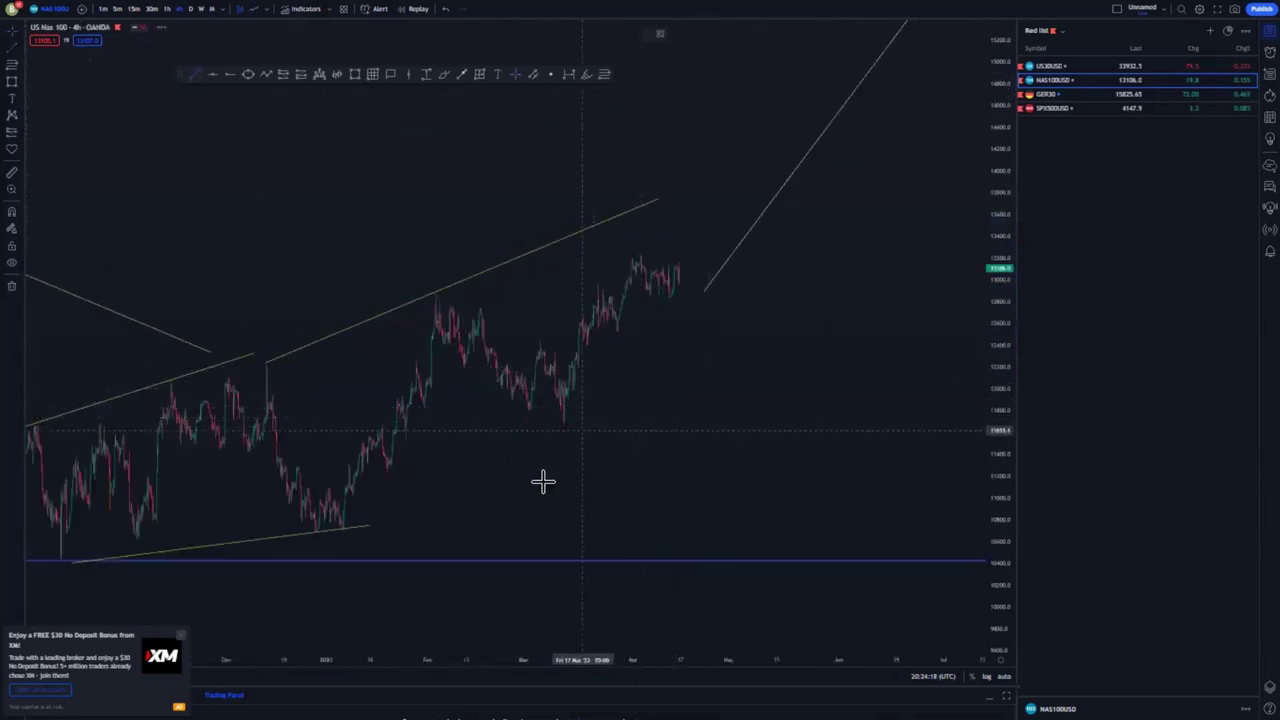
pyautogui.click(342, 529)
pyautogui.click(771, 321)
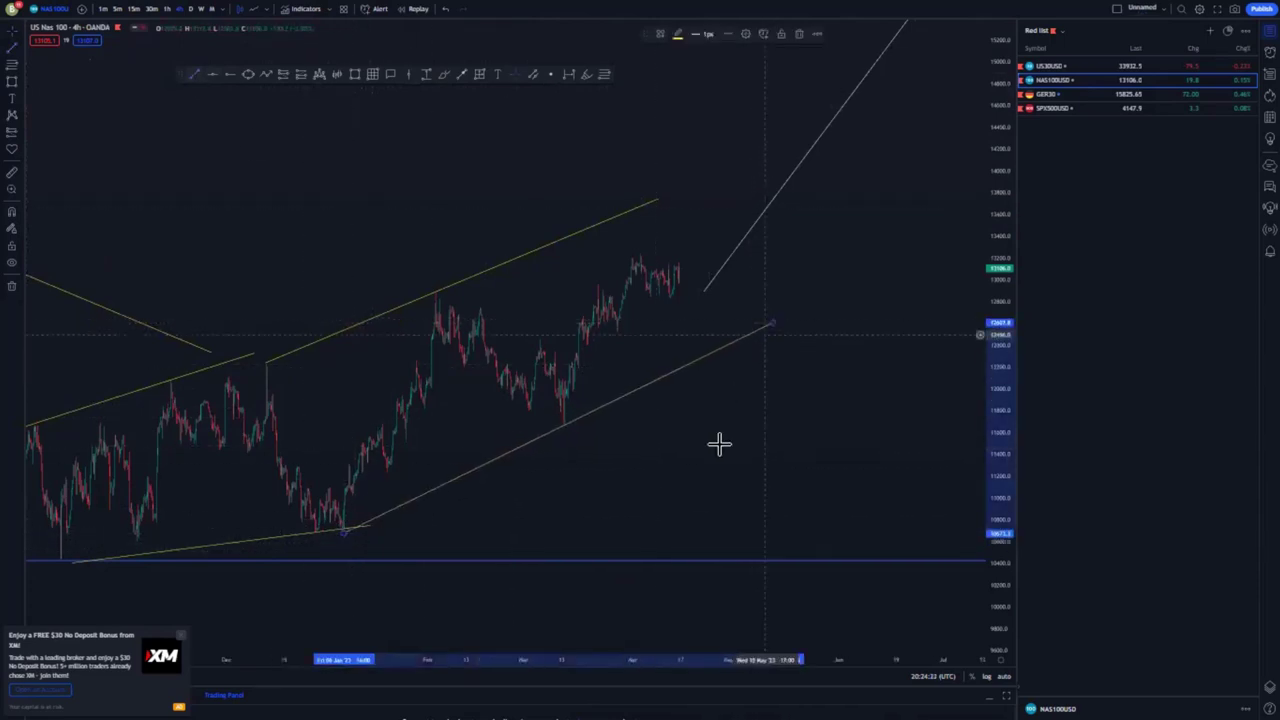
# - Adjust the lower trend line of the October–December 2022 correction to start at the October low and end in early December
pyautogui.scroll(-5, 789, 477)
pyautogui.moveTo(630, 425); pyautogui.dragTo(427, 467)
pyautogui.moveTo(324, 524); pyautogui.dragTo(317, 523)
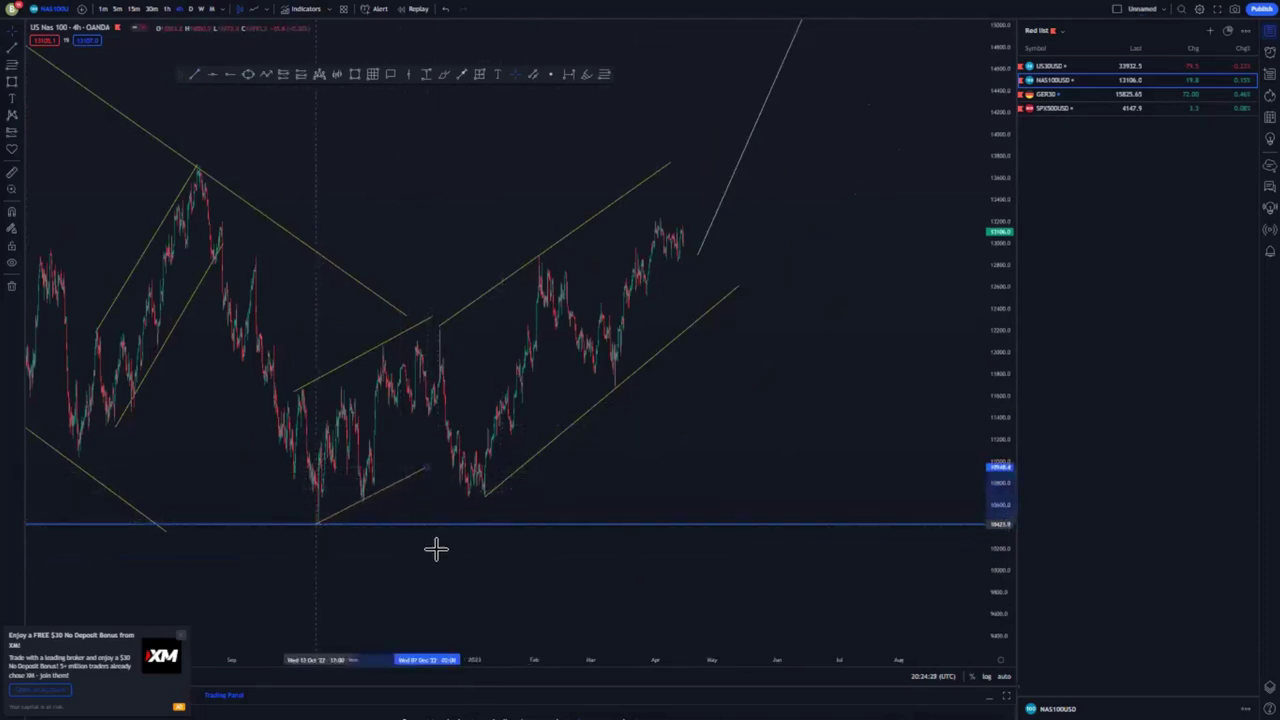
# - Delete the white projection arrow that rises from the current price to the upper horizontal line
pyautogui.moveTo(436, 549); pyautogui.dragTo(385, 584)
pyautogui.moveTo(993, 205); pyautogui.dragTo(994, 392)
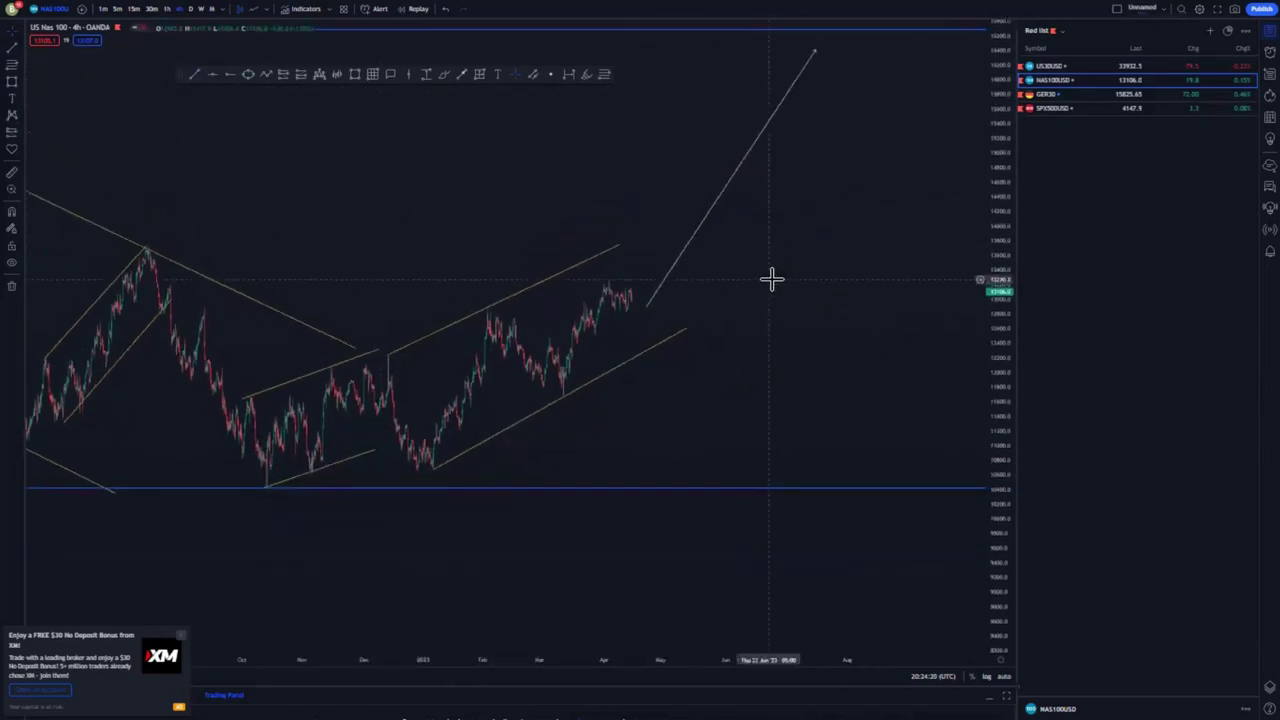
pyautogui.scroll(-3, 771, 279)
pyautogui.moveTo(860, 52); pyautogui.dragTo(784, 39)
pyautogui.click(845, 220)
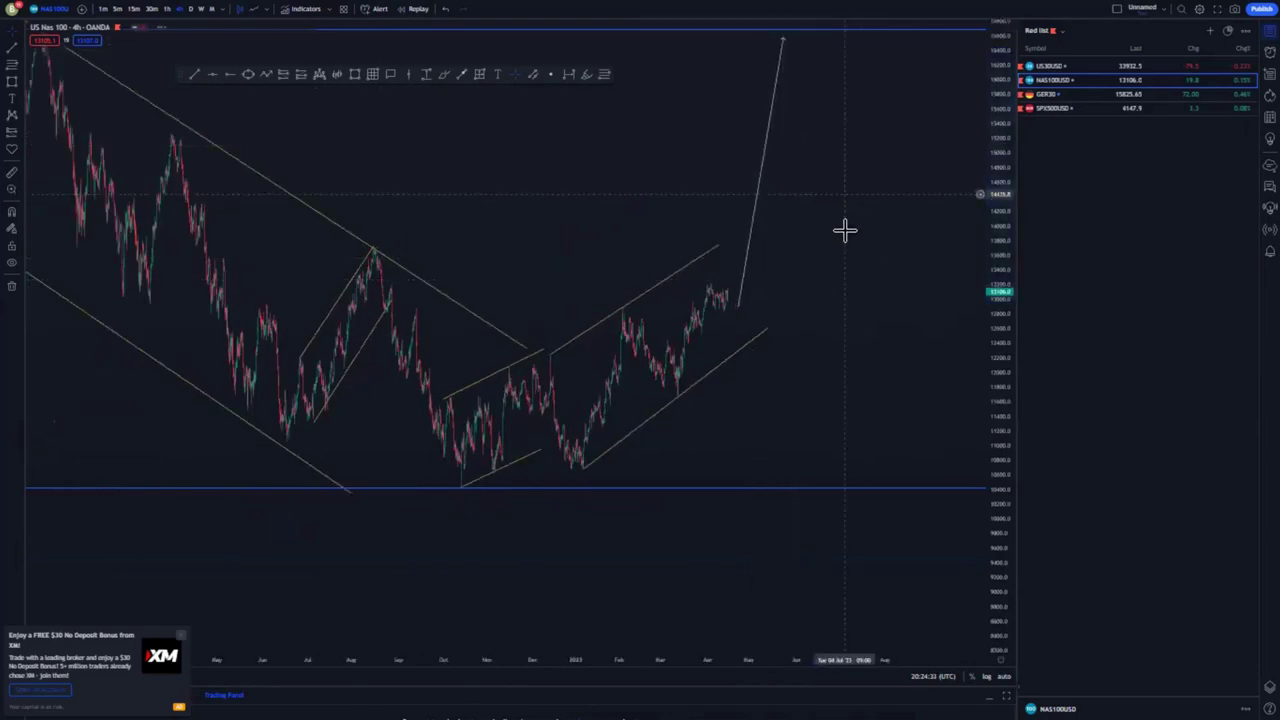
pyautogui.moveTo(845, 230); pyautogui.dragTo(845, 256)
pyautogui.click(756, 234)
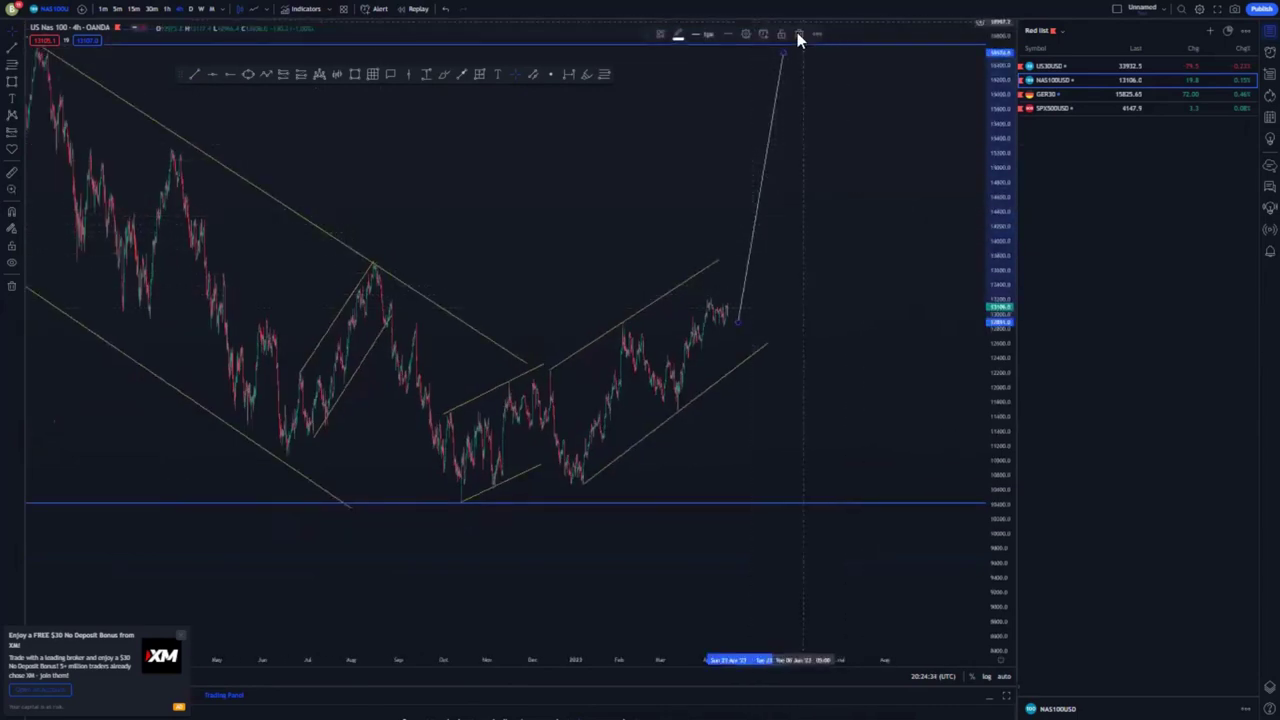
pyautogui.click(799, 35)
# - Extend the 2023 rising channel's upper line to about 24 April and its lower line to mid-May 2023
pyautogui.scroll(5, 872, 300)
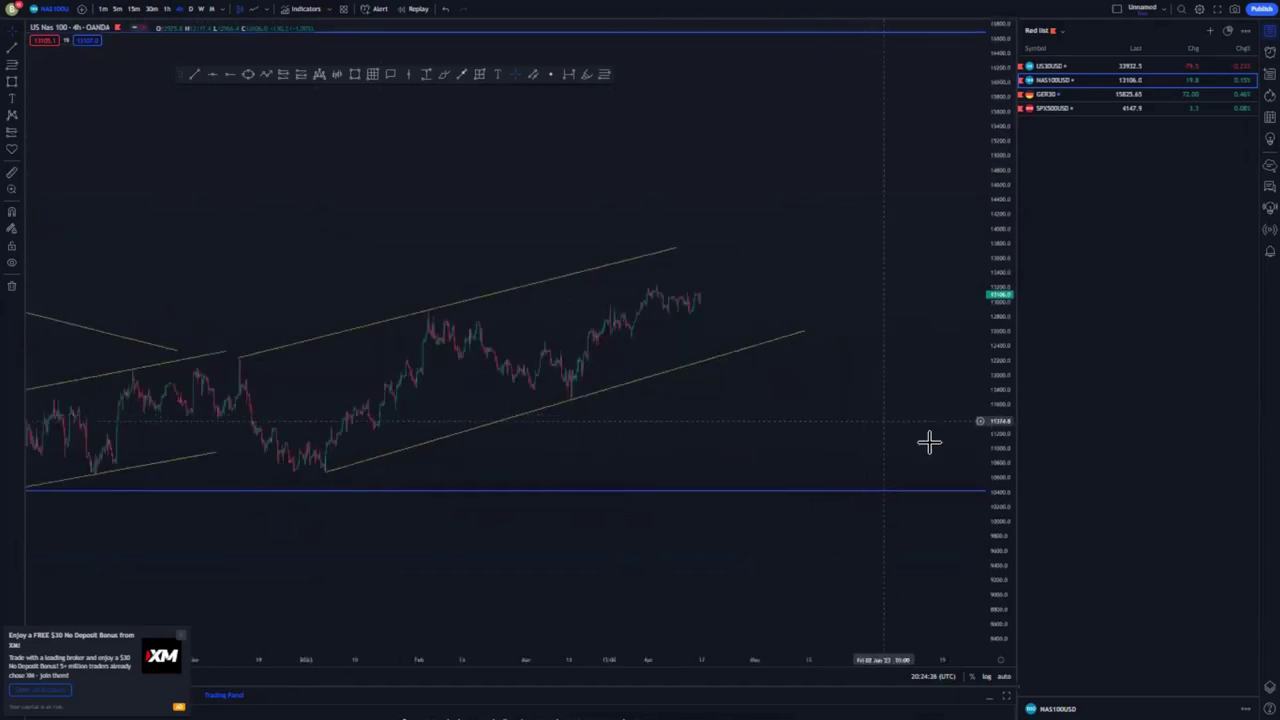
pyautogui.scroll(6, 929, 442)
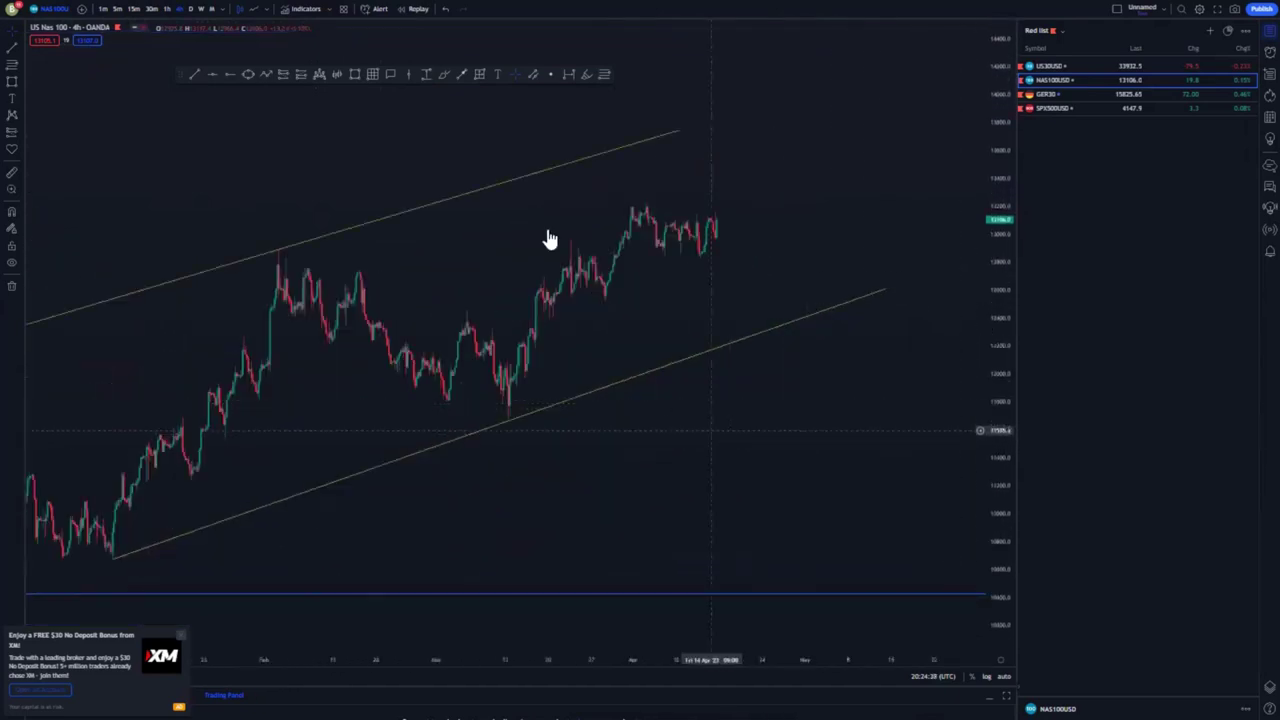
pyautogui.moveTo(680, 130); pyautogui.dragTo(765, 103)
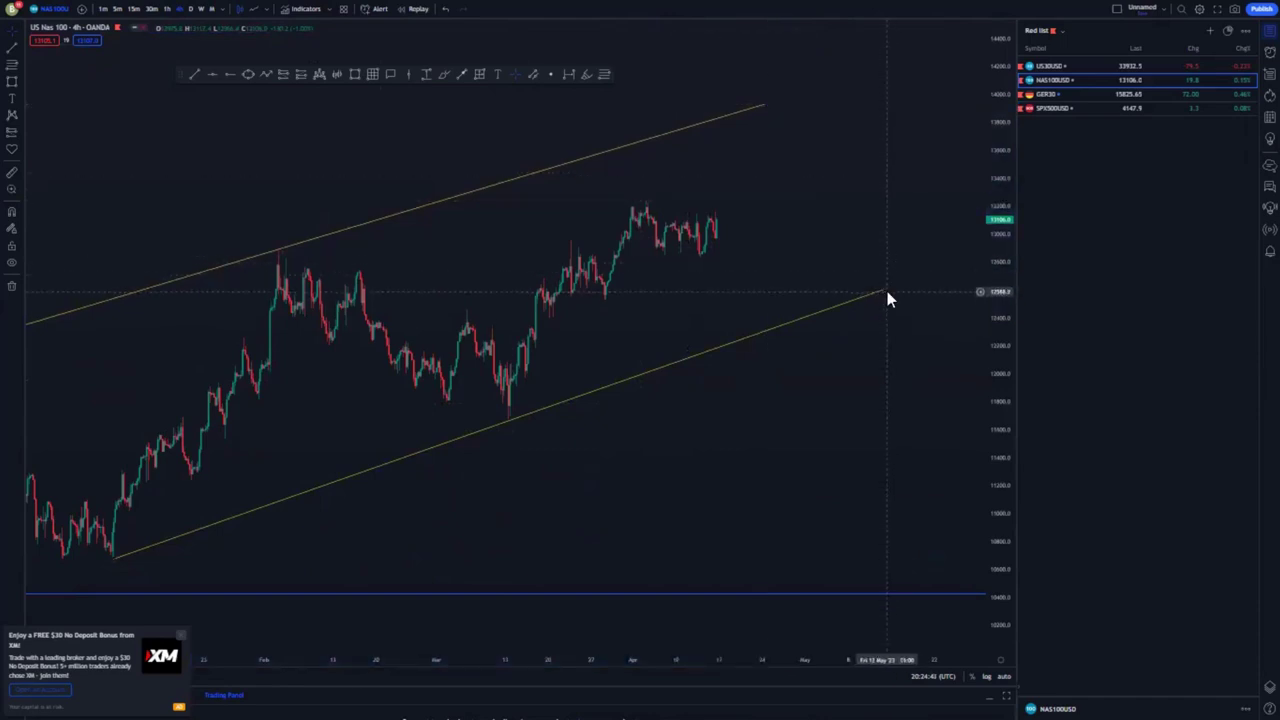
pyautogui.moveTo(887, 291); pyautogui.dragTo(905, 279)
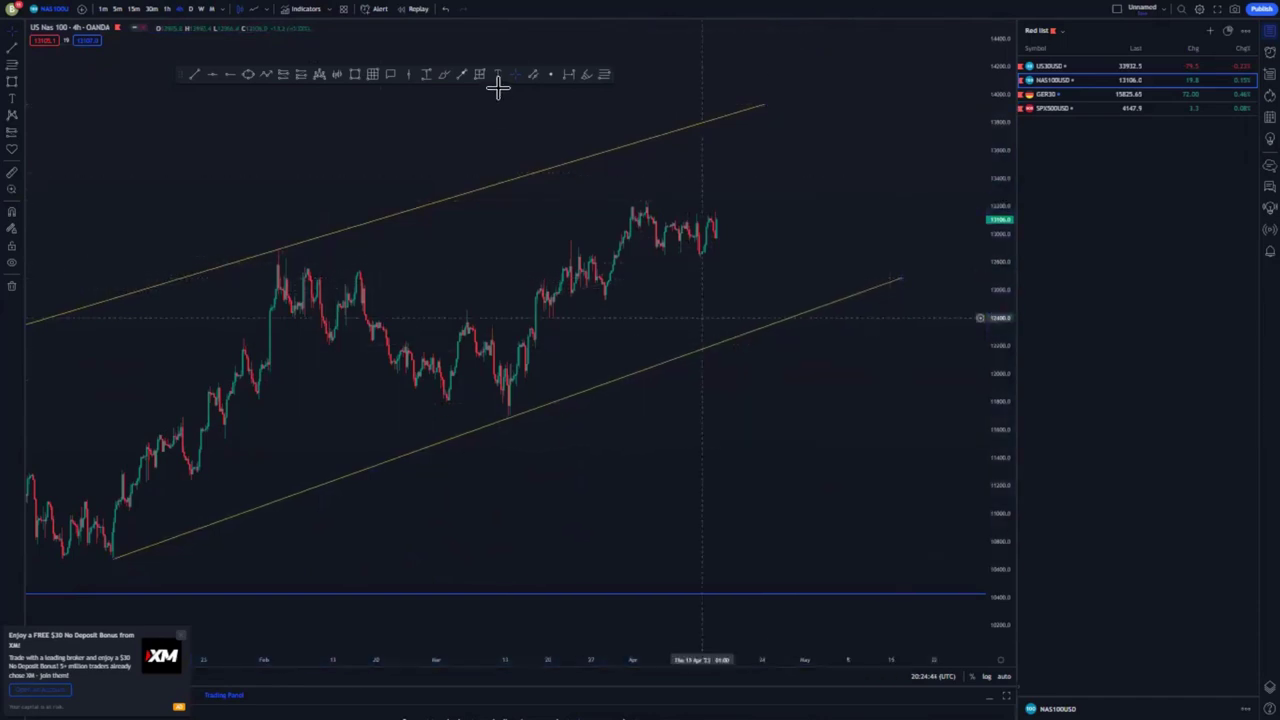
# - Sketch a zigzag price path with the Brush from the current price up to the channel's upper line and down to its lower line
pyautogui.click(443, 76)
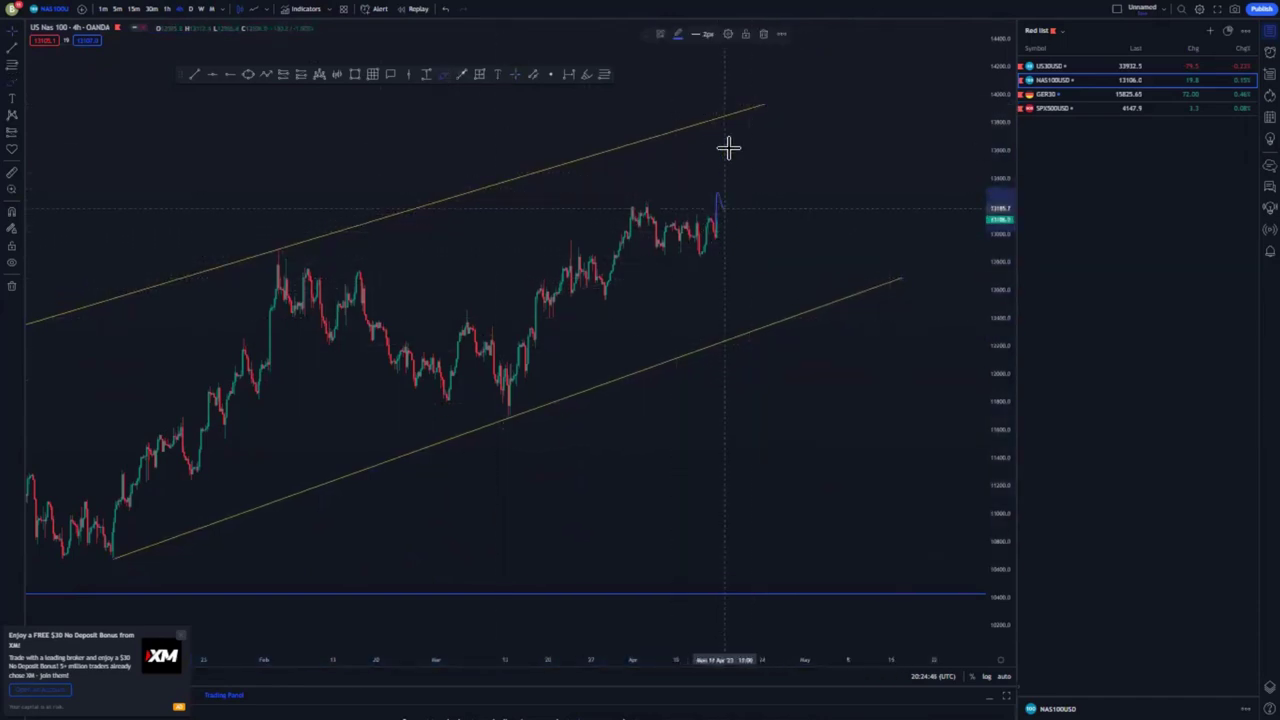
pyautogui.moveTo(728, 148)
pyautogui.mouseDown()
pyautogui.moveTo(745, 133)
pyautogui.moveTo(813, 305)
pyautogui.mouseUp()
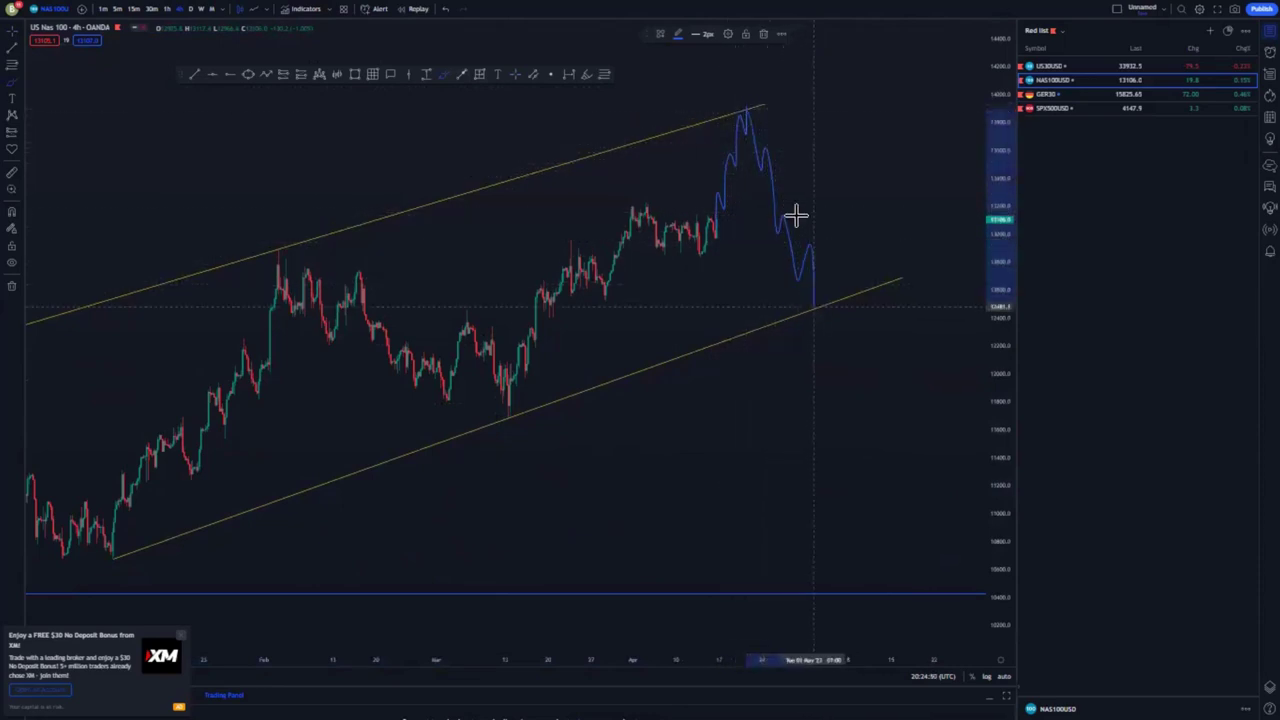
# - Add Brush strokes along the expected decline to the channel's lower line, and undo all Brush strokes of the projected price path
pyautogui.moveTo(757, 111); pyautogui.dragTo(839, 299)
pyautogui.moveTo(740, 155)
pyautogui.mouseDown()
pyautogui.moveTo(802, 324)
pyautogui.moveTo(826, 108)
pyautogui.mouseUp()
pyautogui.click(448, 9)
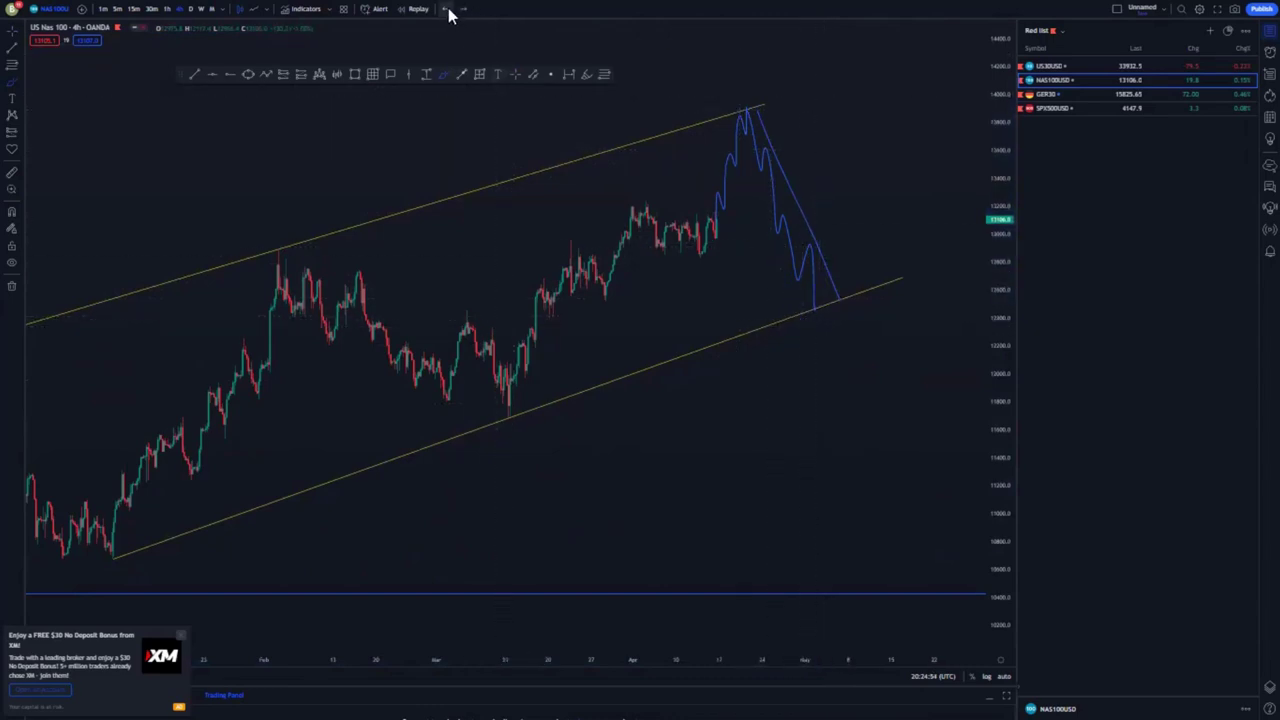
# - Draw falling trend lines above and below the February–March 2023 correction, ending the lower one at the mid-March low
pyautogui.click(191, 76)
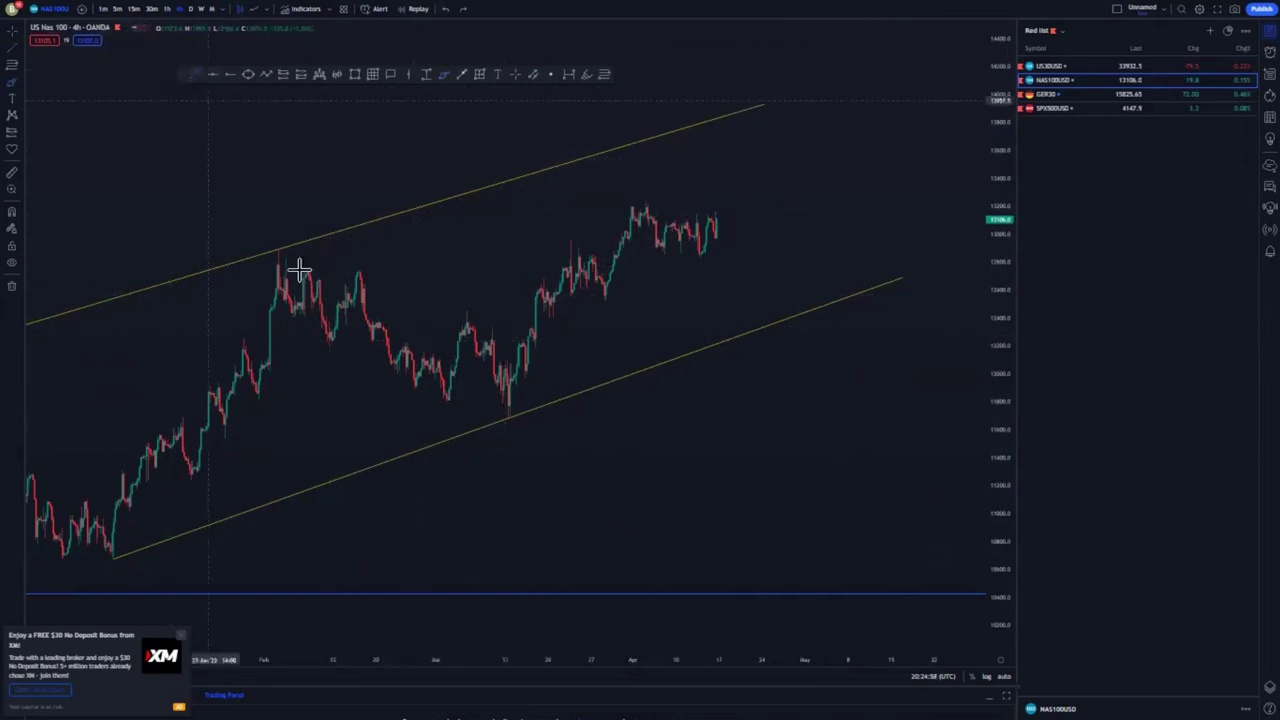
pyautogui.click(277, 243)
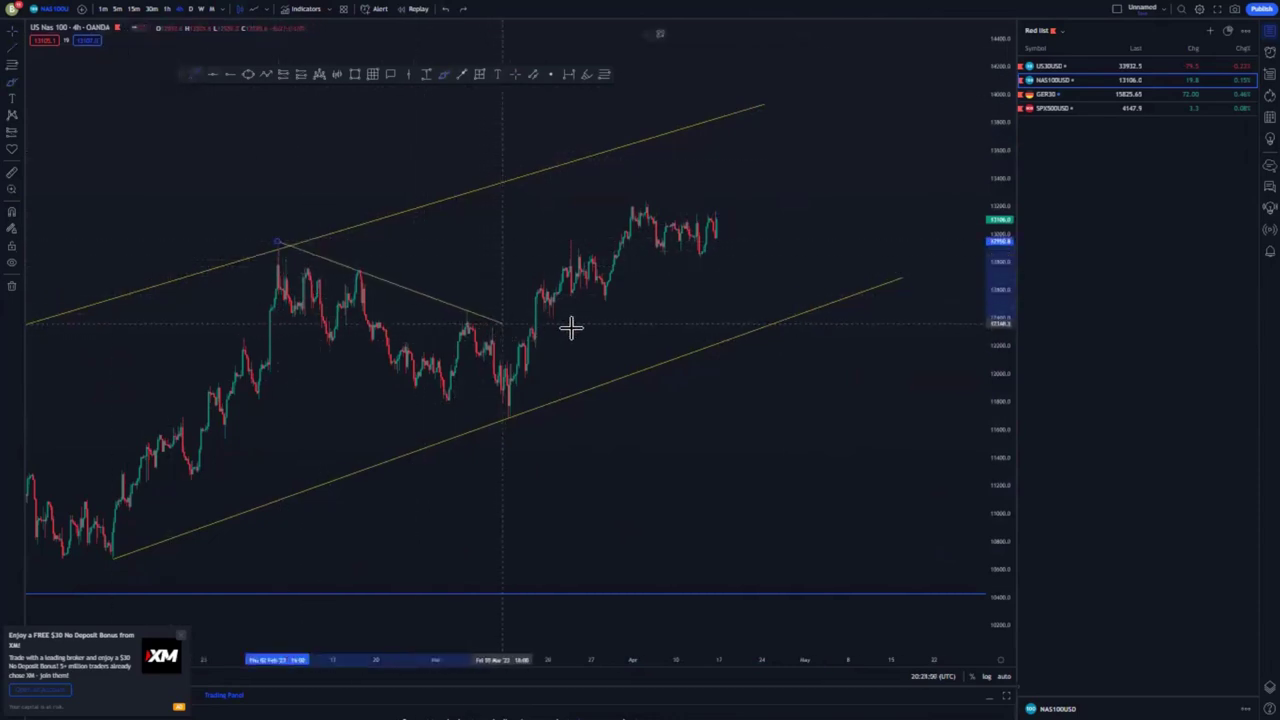
pyautogui.click(501, 323)
pyautogui.click(281, 327)
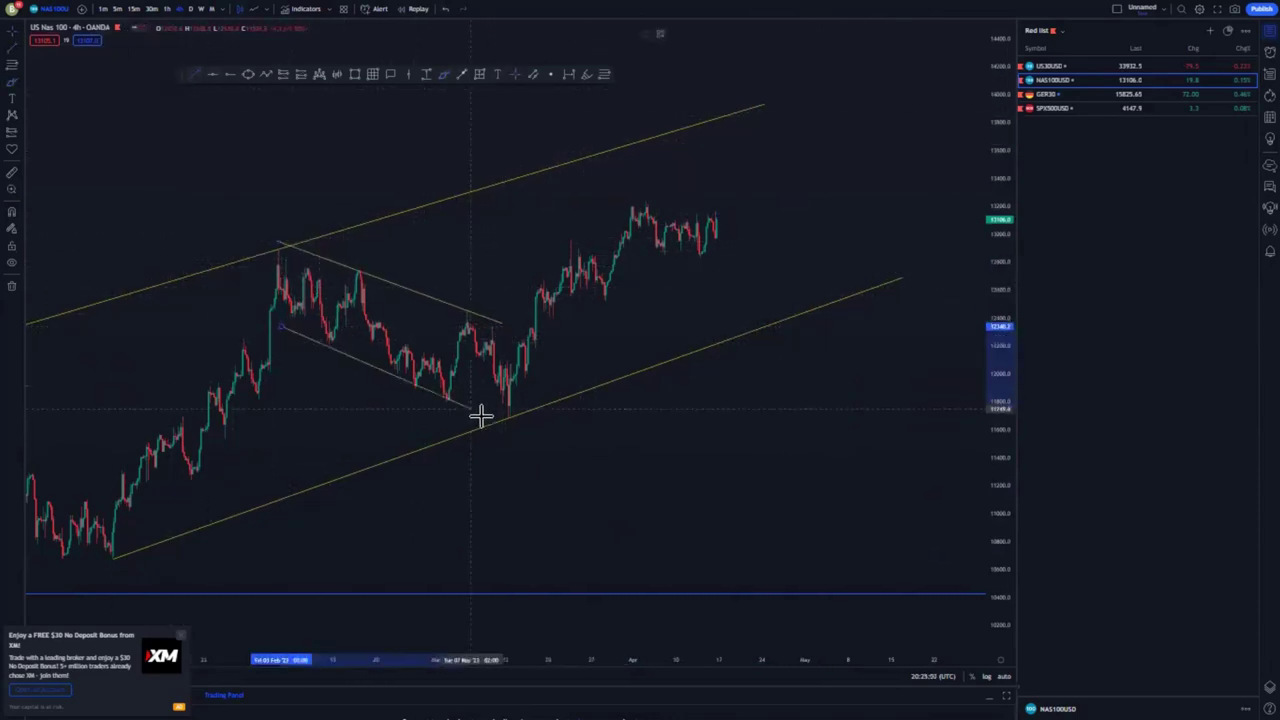
pyautogui.click(381, 391)
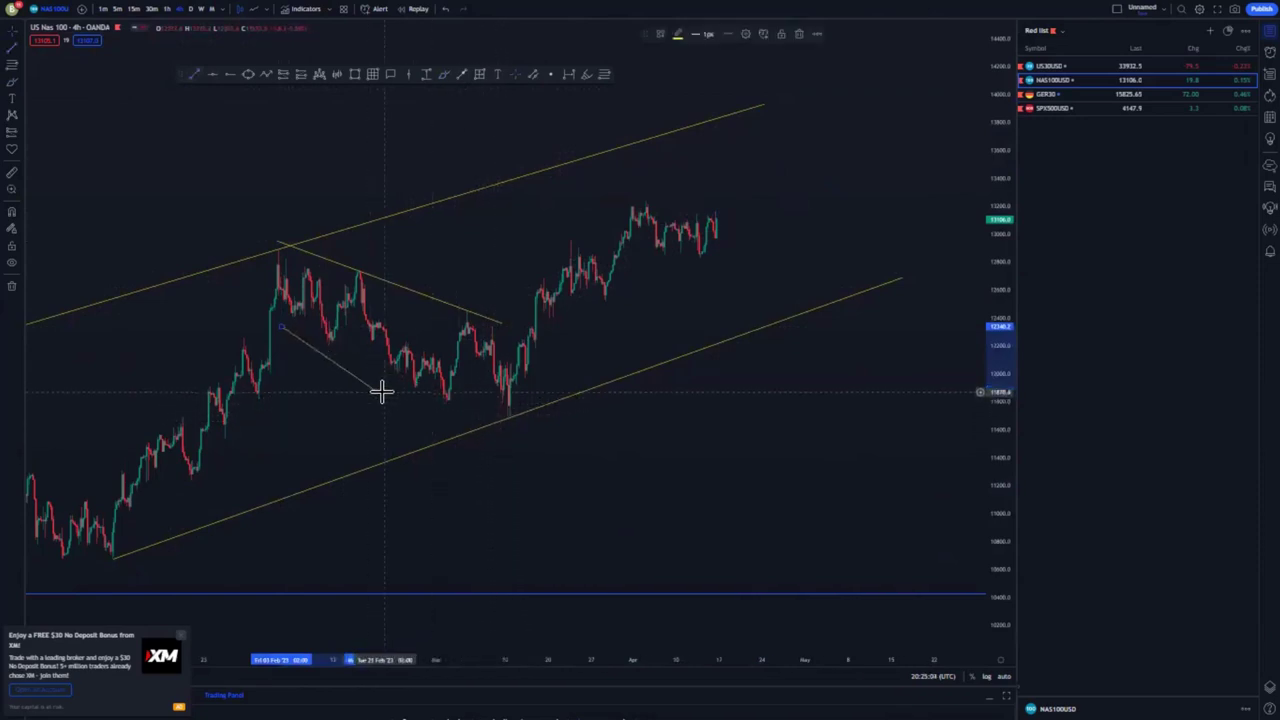
pyautogui.moveTo(379, 392); pyautogui.dragTo(510, 418)
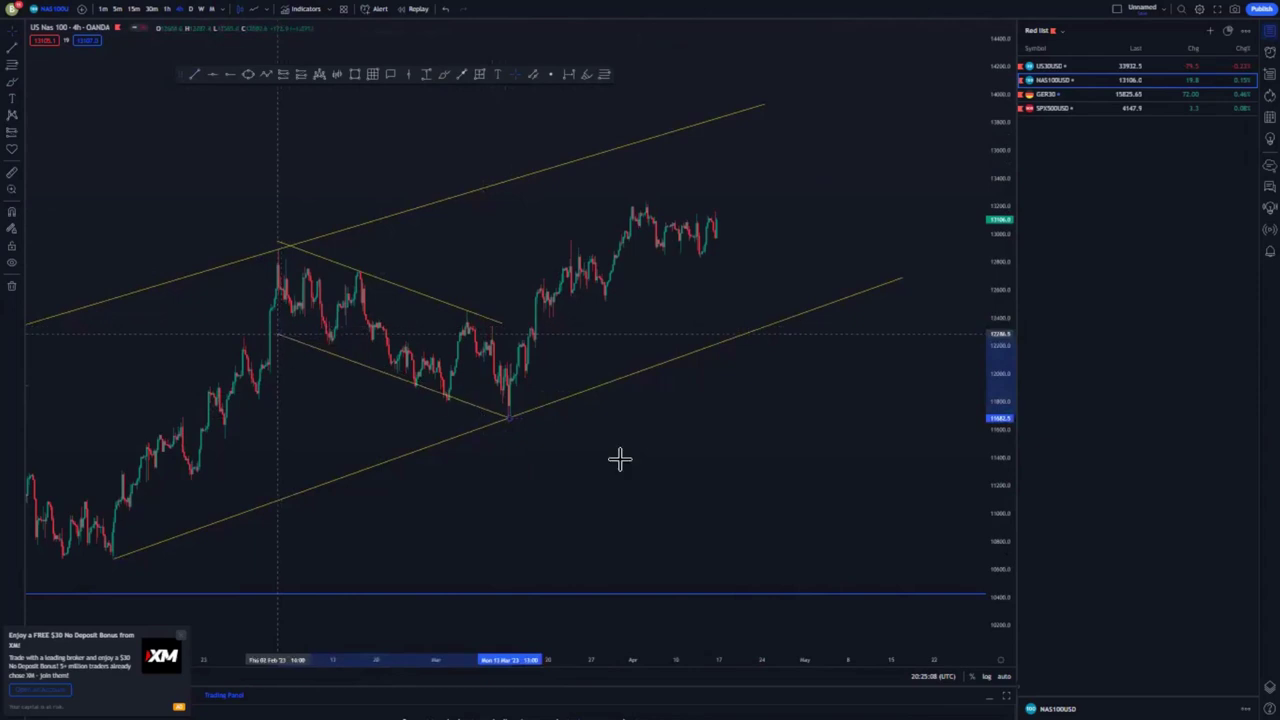
pyautogui.click(680, 463)
# - Draw slightly falling trend lines below and above the April 2023 consolidation, extending both to about 17–19 April
pyautogui.scroll(-3, 680, 463)
pyautogui.click(431, 554)
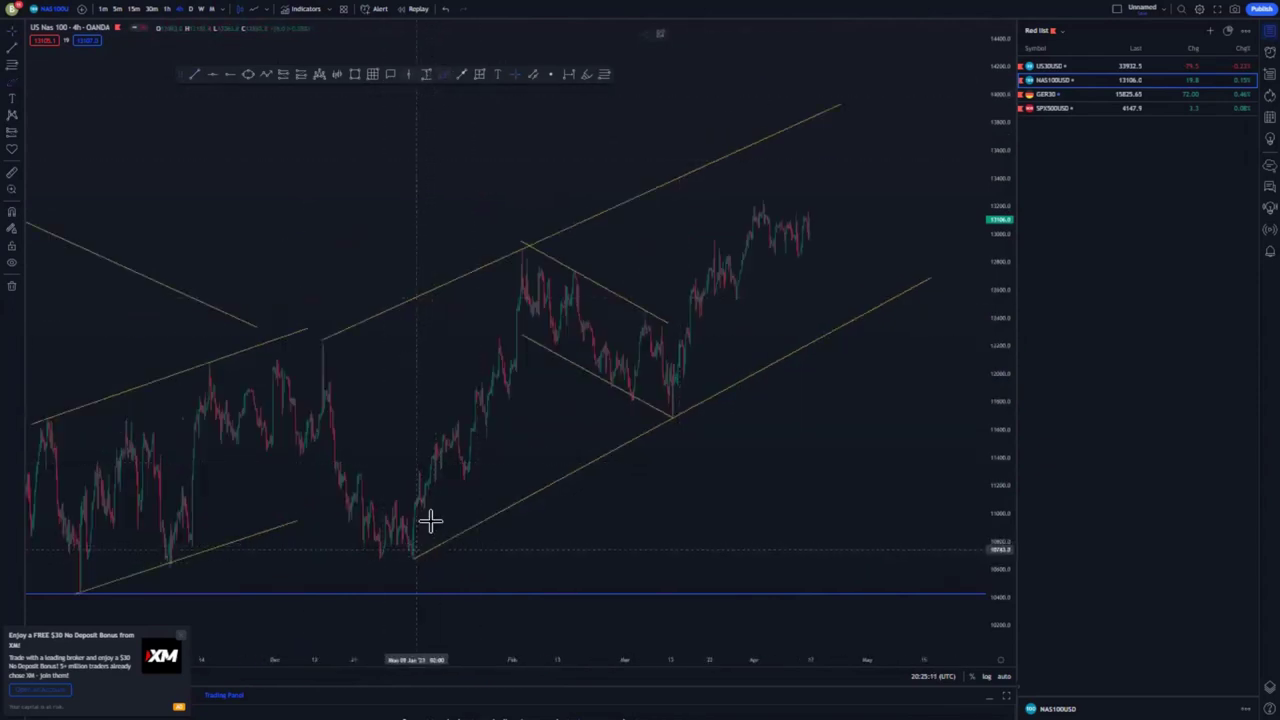
pyautogui.moveTo(567, 285)
pyautogui.mouseDown()
pyautogui.moveTo(689, 351)
pyautogui.moveTo(748, 215)
pyautogui.mouseUp()
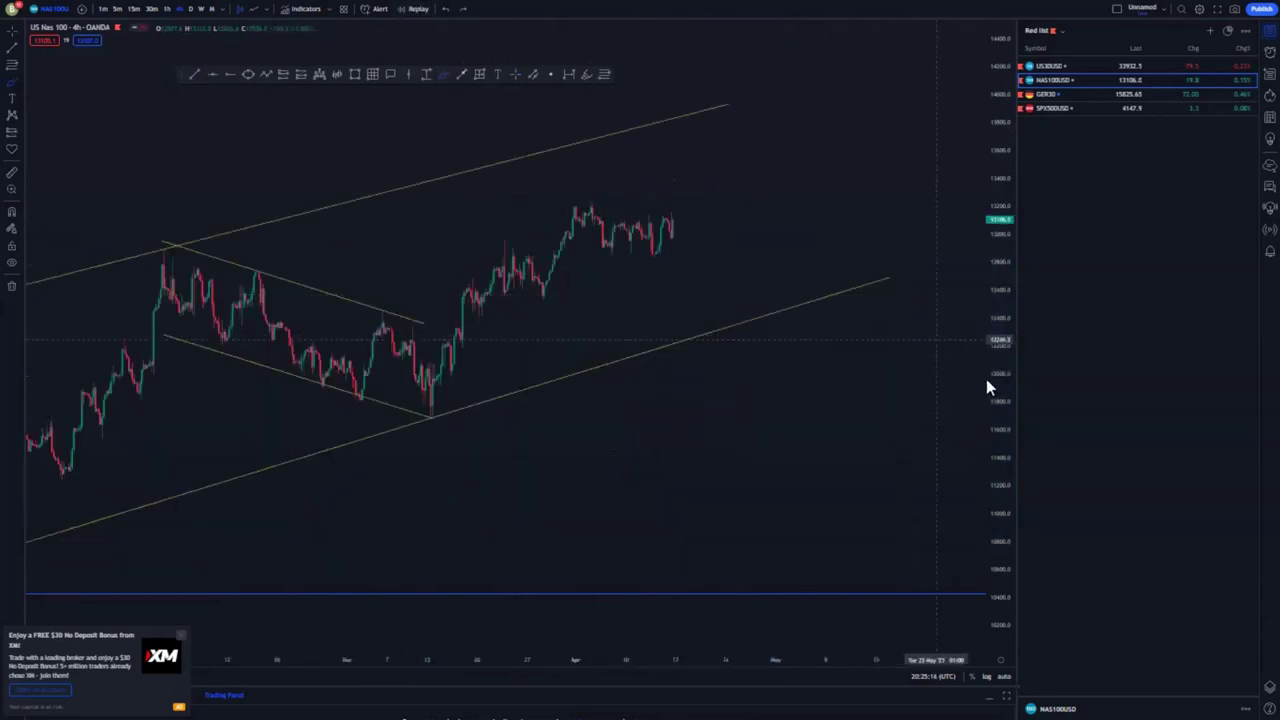
pyautogui.moveTo(994, 243); pyautogui.dragTo(992, 66)
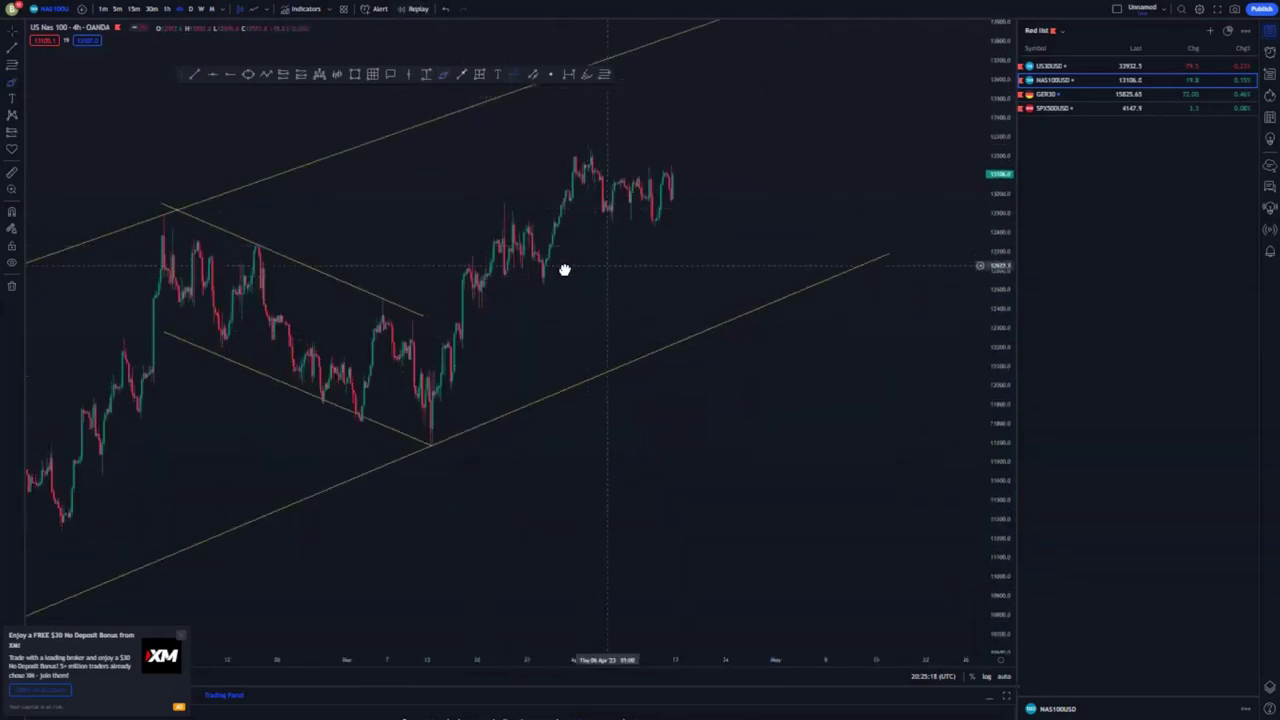
pyautogui.moveTo(564, 270); pyautogui.dragTo(509, 277)
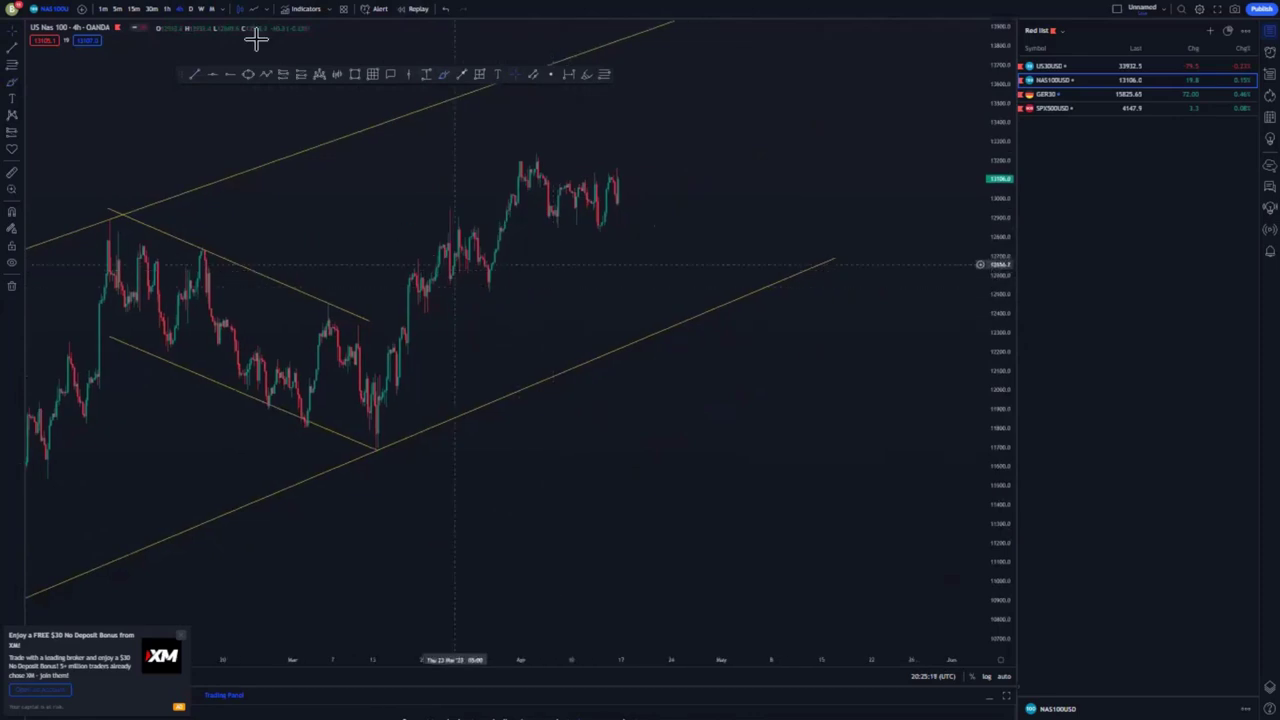
pyautogui.click(512, 217)
pyautogui.click(624, 242)
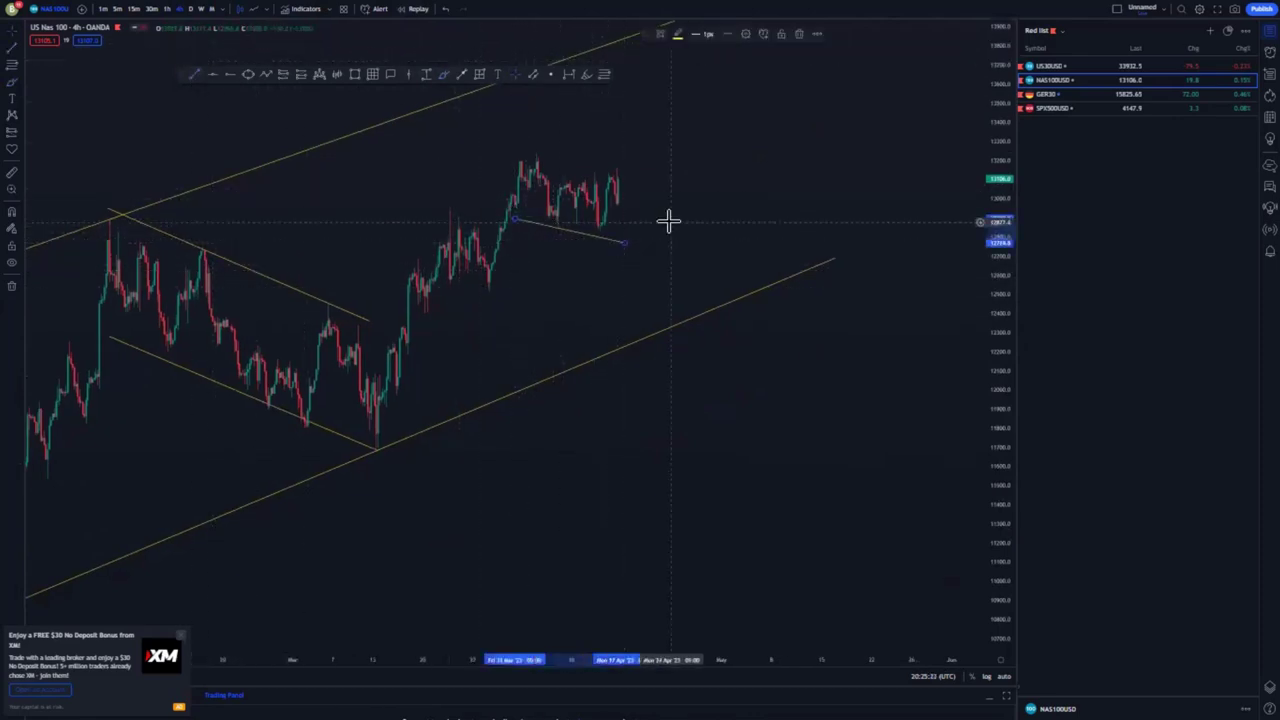
pyautogui.click(537, 155)
pyautogui.click(638, 171)
# - Draw an arrow from the current price up to the rising channel's upper line, fitting its tip to that line
pyautogui.moveTo(684, 187); pyautogui.dragTo(632, 226)
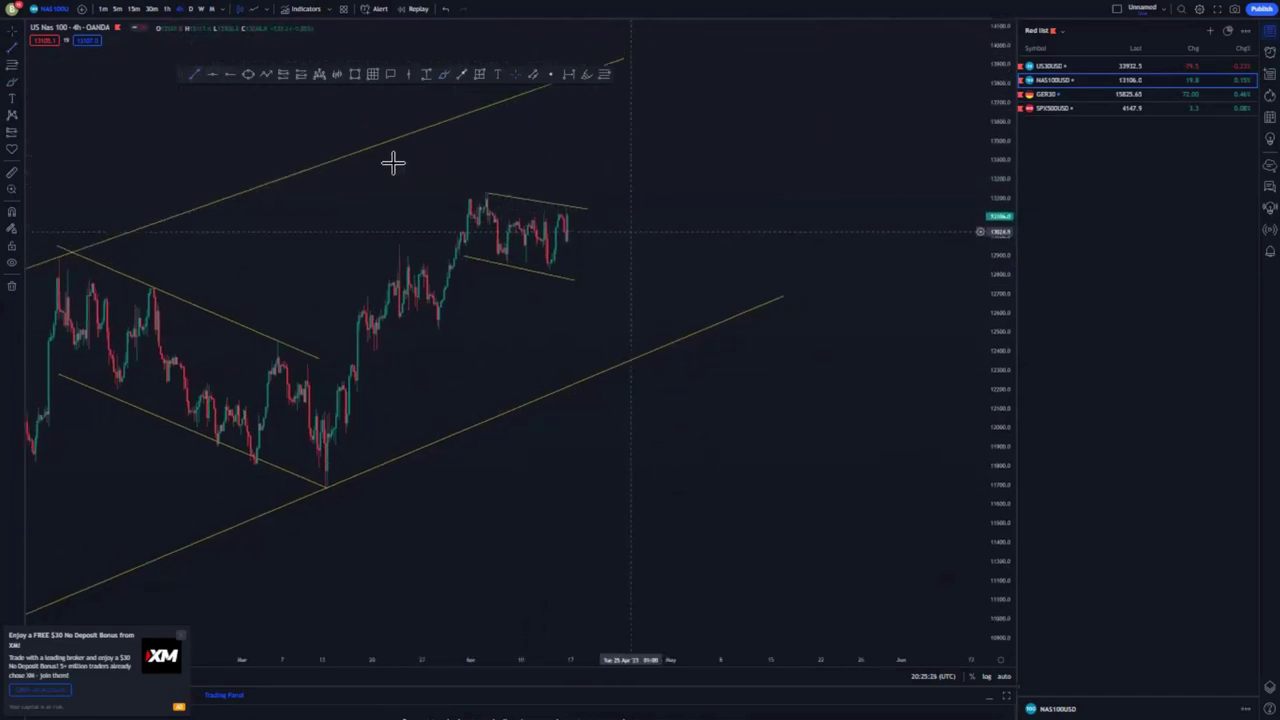
pyautogui.click(563, 228)
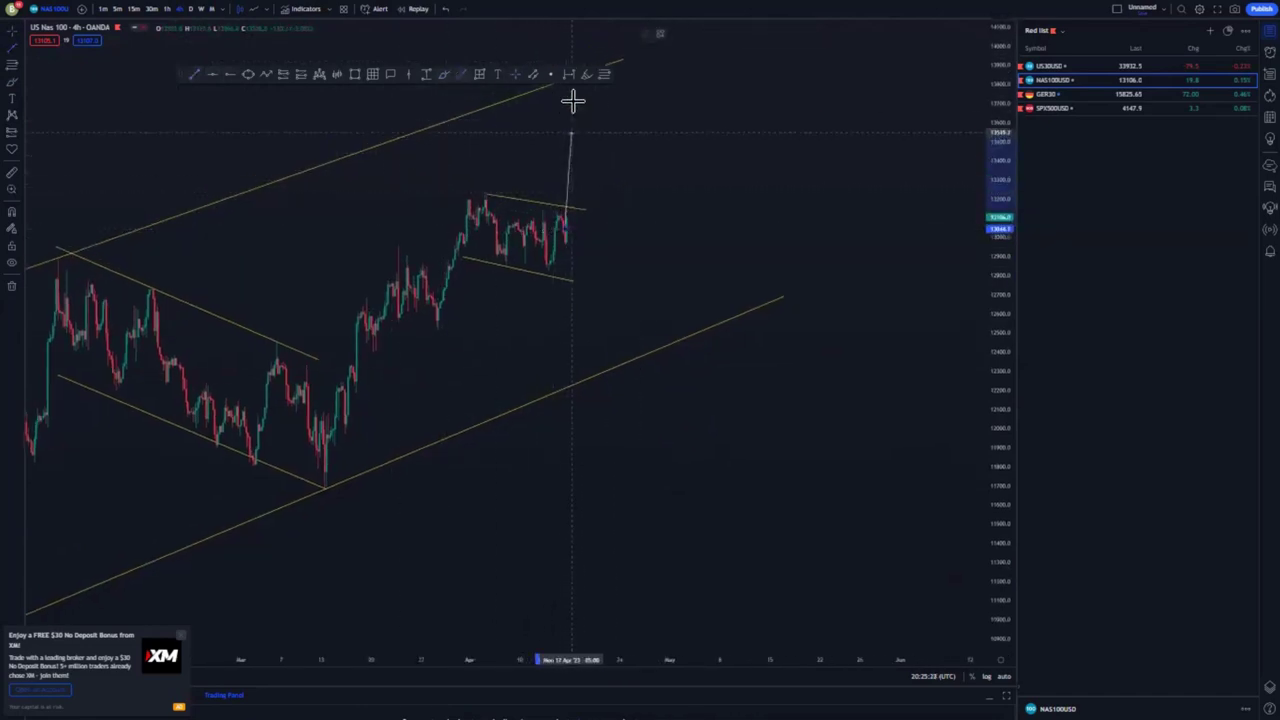
pyautogui.click(583, 92)
pyautogui.moveTo(600, 186)
pyautogui.mouseDown()
pyautogui.moveTo(825, 197)
pyautogui.moveTo(713, 169)
pyautogui.mouseUp()
pyautogui.scroll(-6, 828, 192)
pyautogui.moveTo(703, 86); pyautogui.dragTo(703, 73)
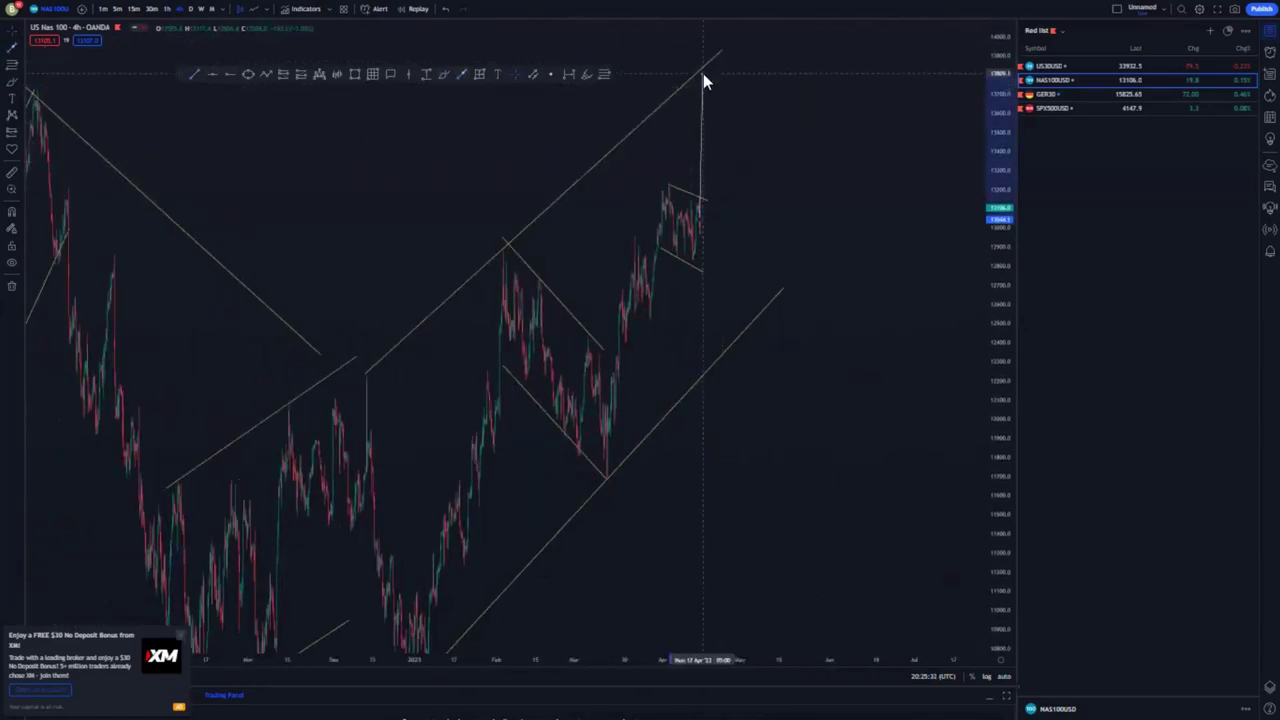
pyautogui.click(822, 154)
pyautogui.moveTo(994, 104); pyautogui.dragTo(994, 207)
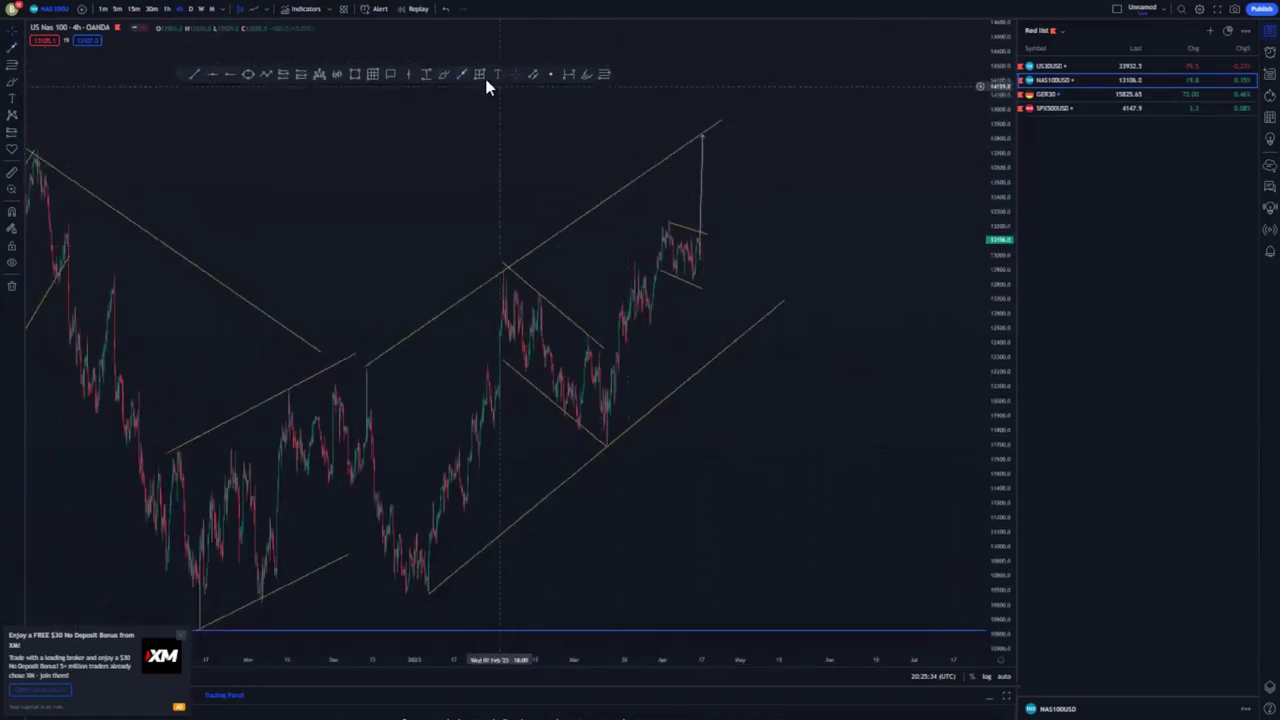
# - Draw an arrow falling from the channel's upper line to its lower line, and another rising from there above the channel
pyautogui.click(706, 134)
pyautogui.click(770, 295)
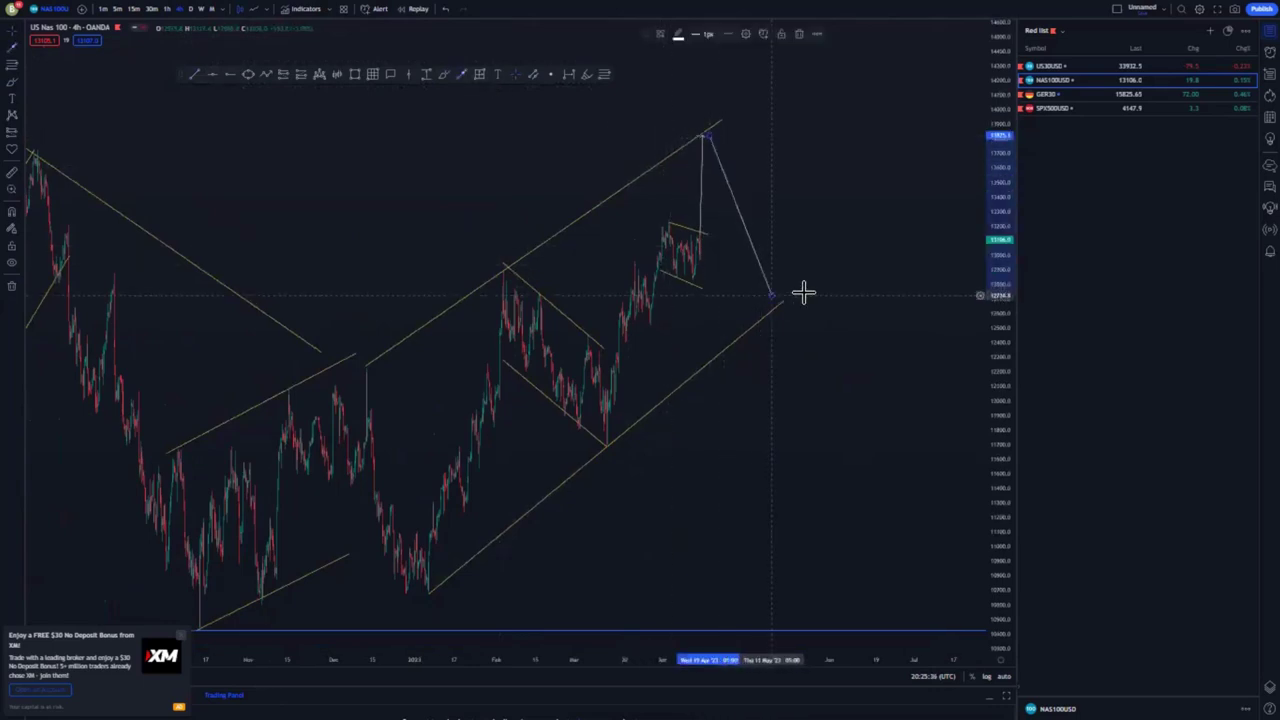
pyautogui.click(775, 293)
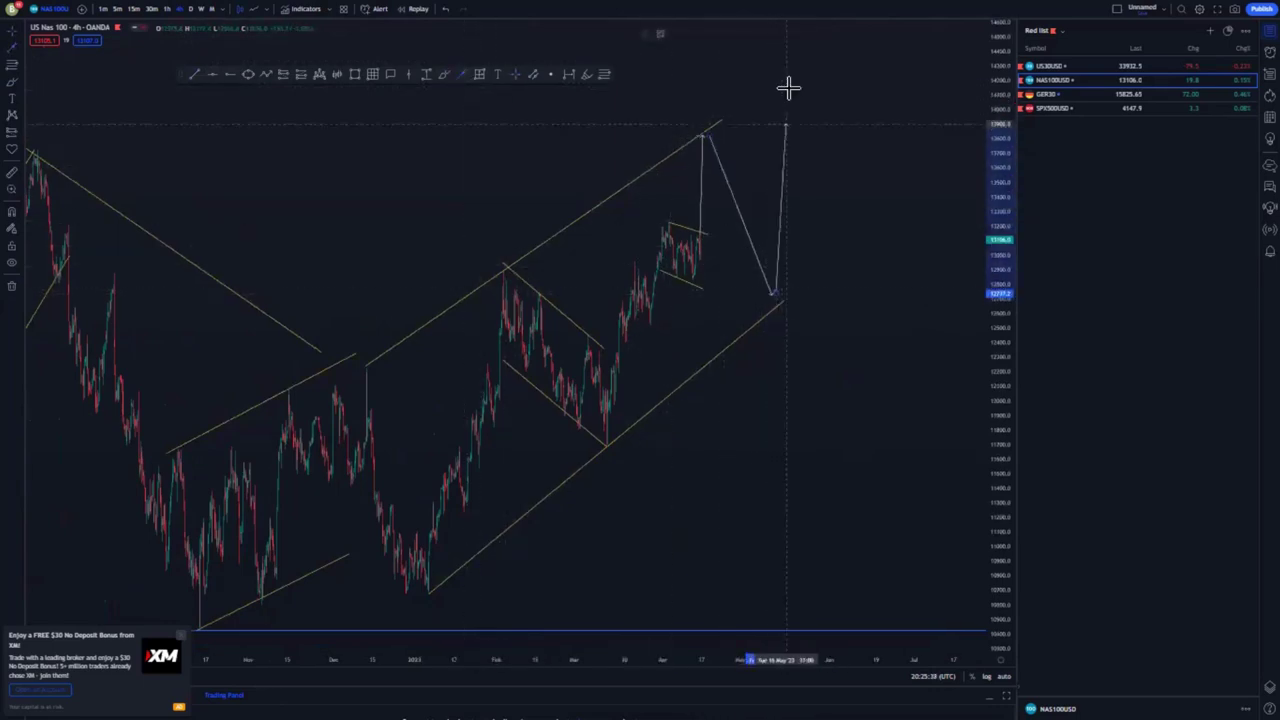
pyautogui.click(788, 87)
pyautogui.click(863, 210)
# - Delete the three projection arrows: the falling one, the second rising one and the one rising from the current price
pyautogui.moveTo(863, 218); pyautogui.dragTo(774, 228)
pyautogui.scroll(-2, 774, 228)
pyautogui.scroll(-1, 773, 229)
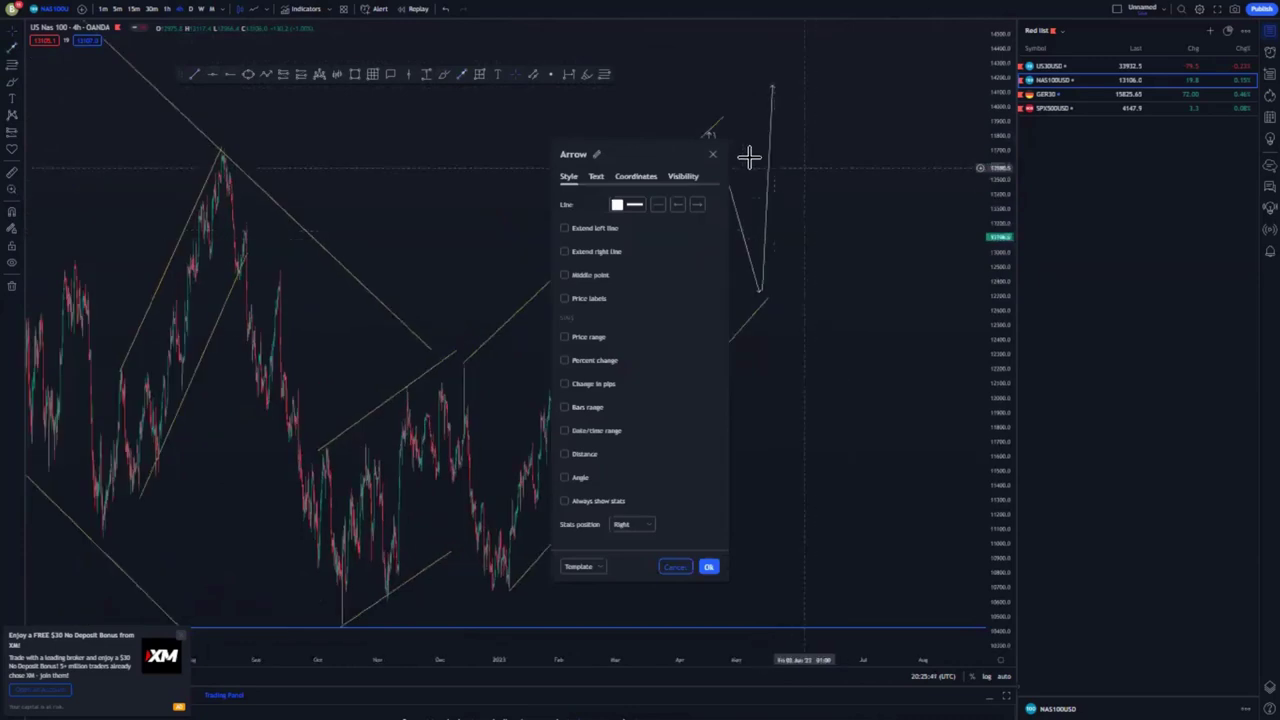
pyautogui.click(712, 157)
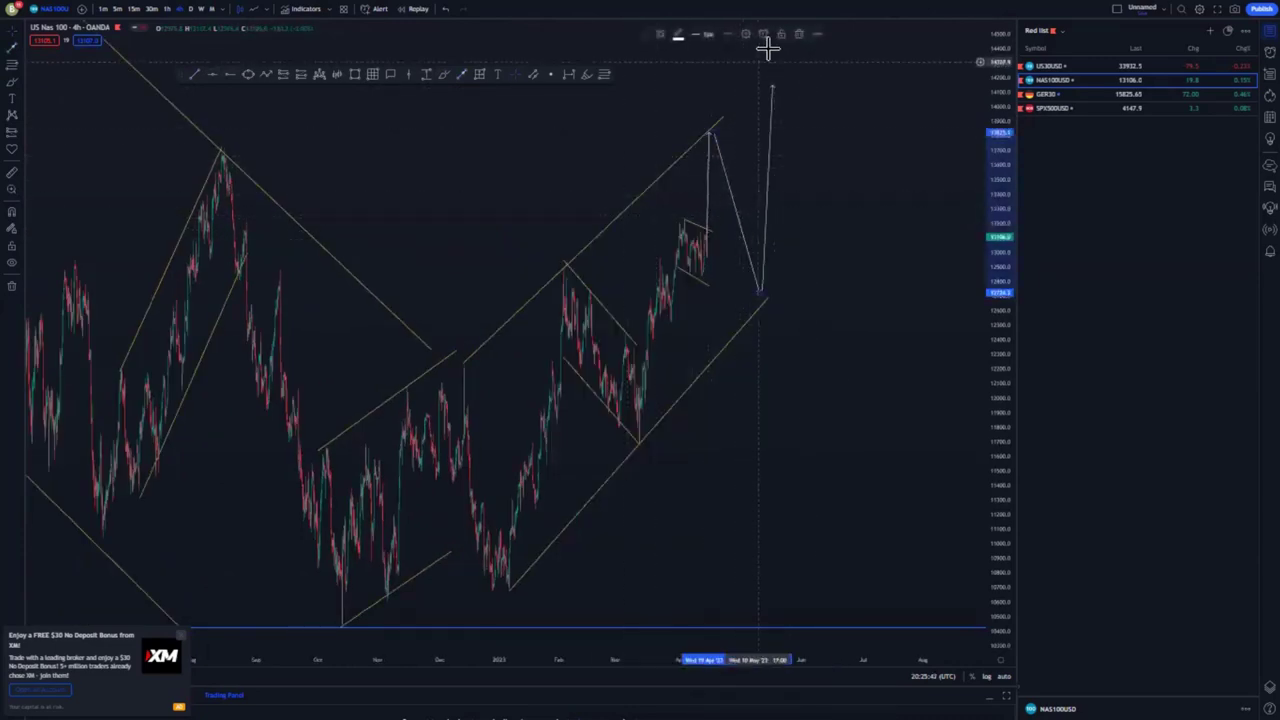
pyautogui.click(796, 36)
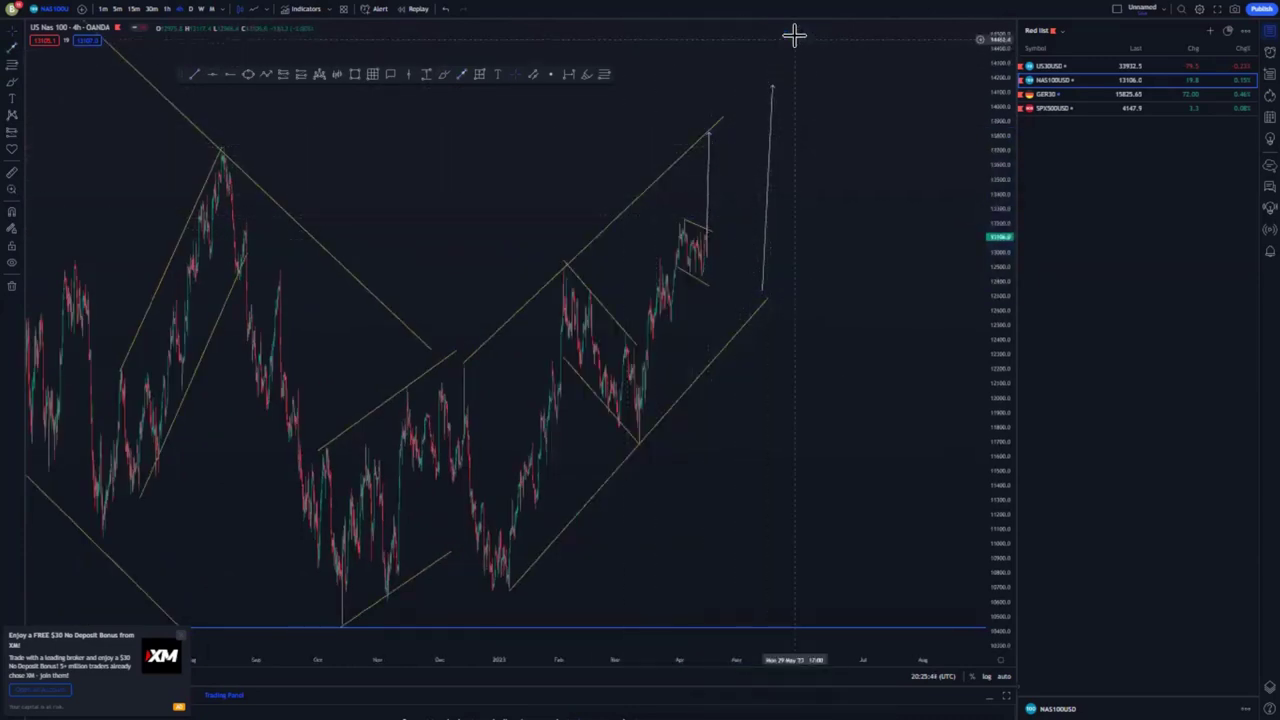
pyautogui.click(771, 162)
pyautogui.press('Delete')
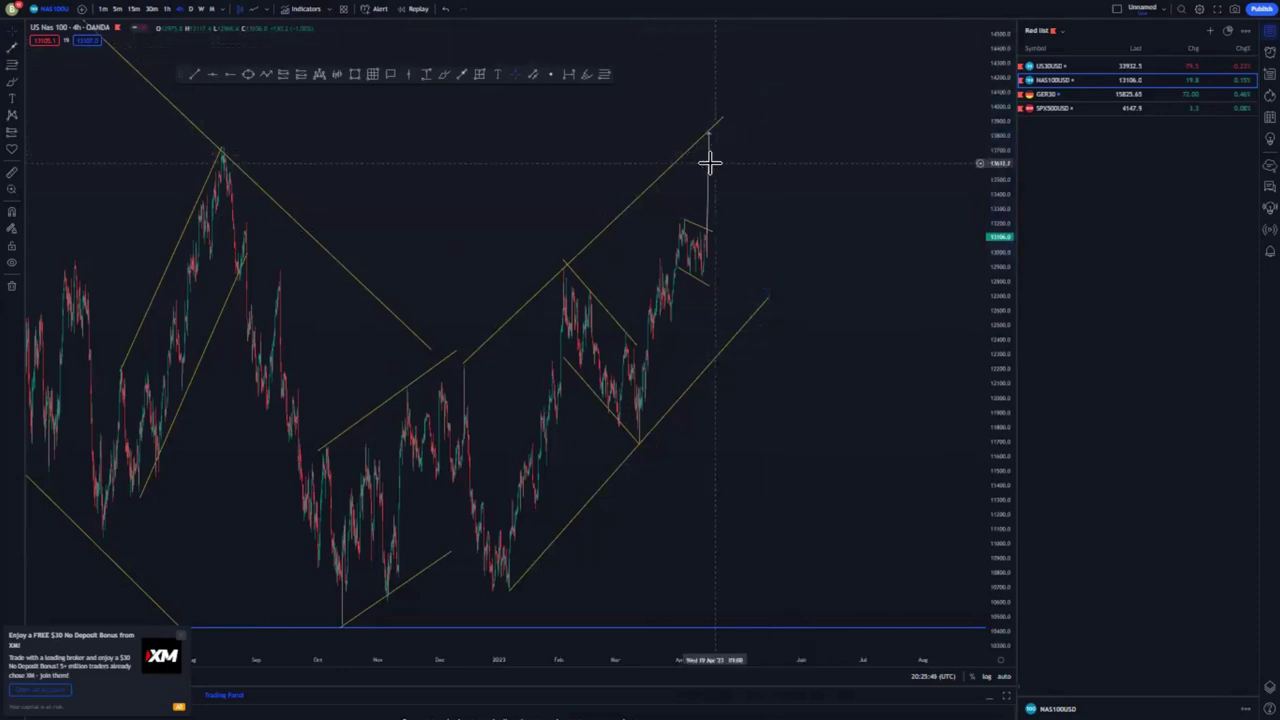
pyautogui.doubleClick(708, 170)
pyautogui.click(712, 154)
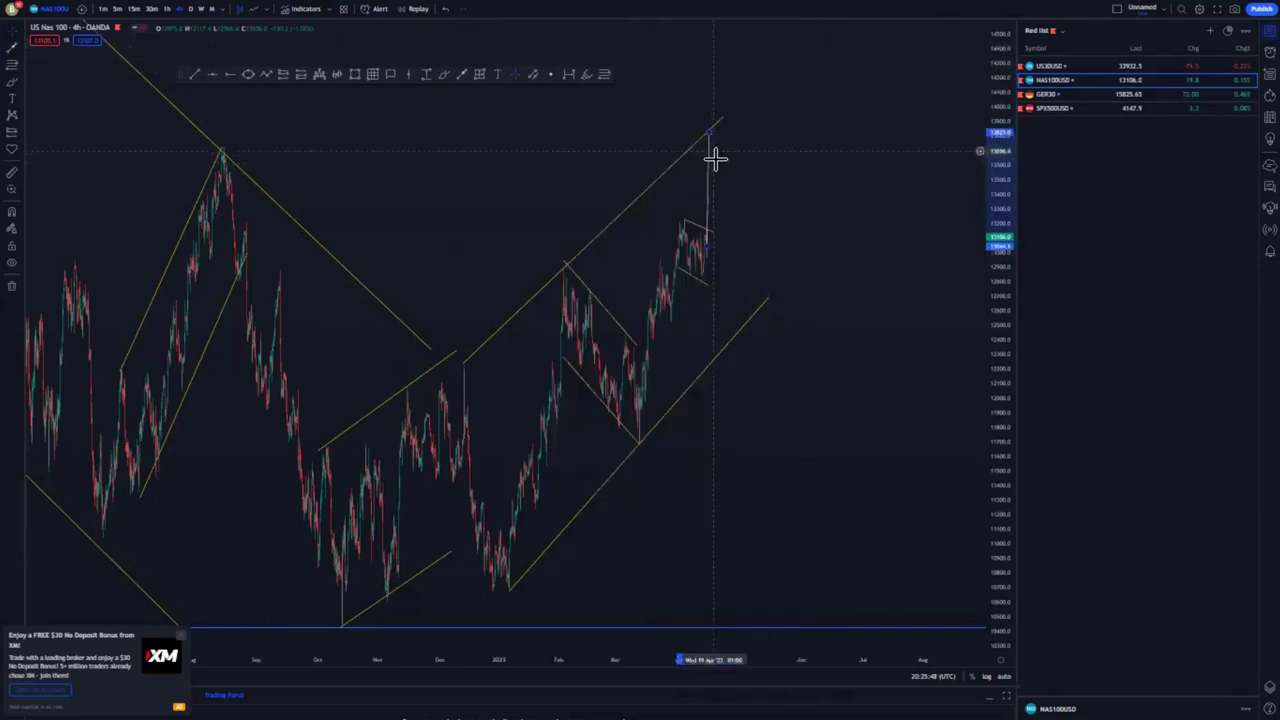
pyautogui.press('Delete')
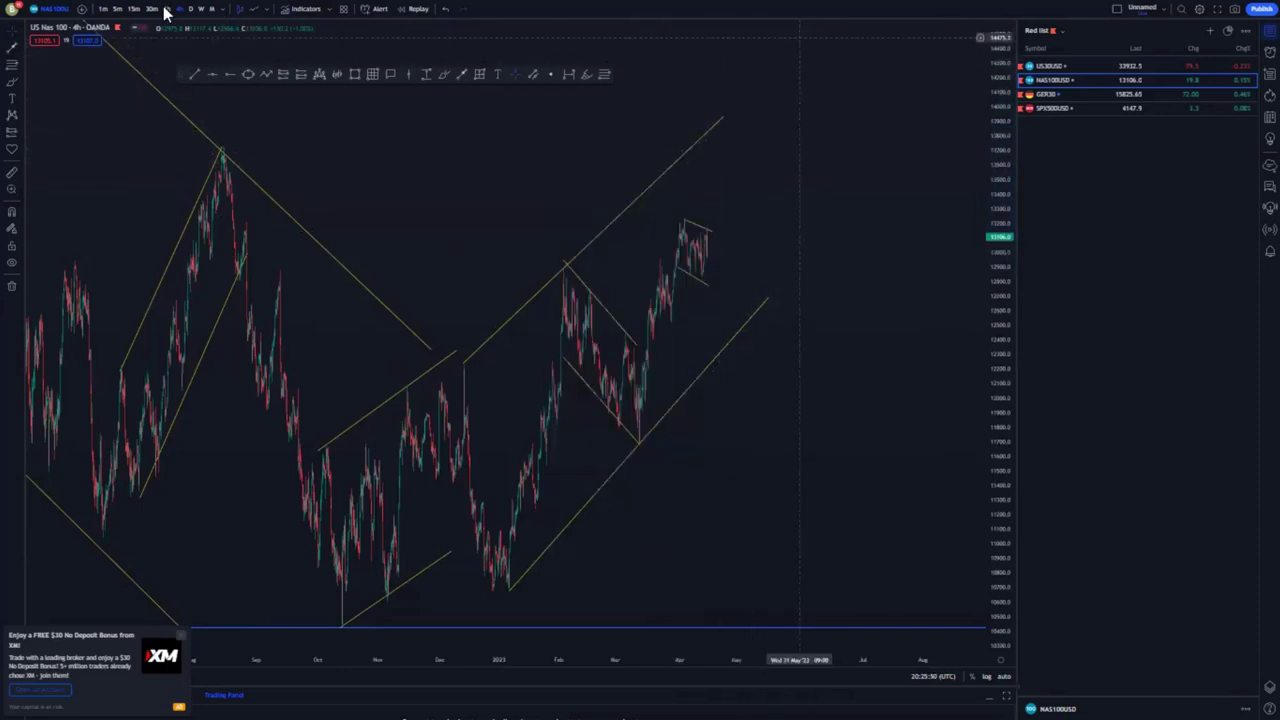
# - Switch to the 1-hour chart and refit both trend lines of the April 2023 consolidation to its outer swing lows and highs
pyautogui.click(165, 12)
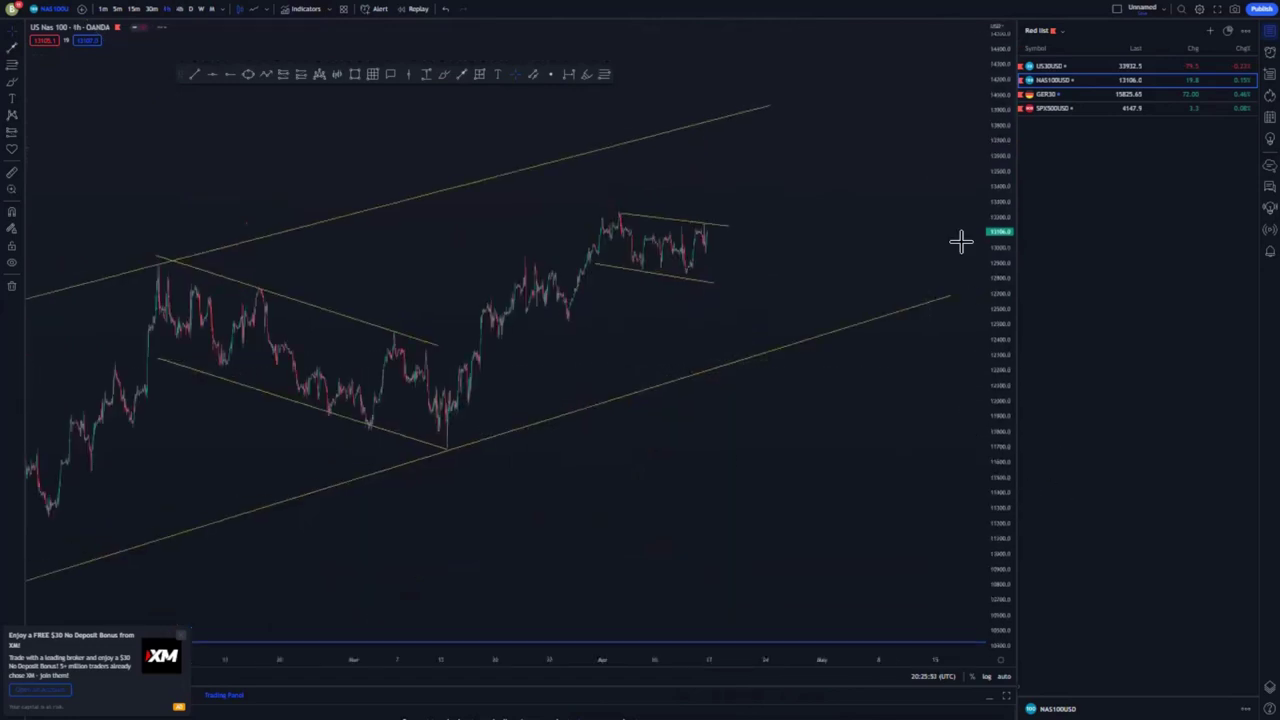
pyautogui.moveTo(1000, 400); pyautogui.dragTo(1000, 200)
pyautogui.moveTo(546, 343); pyautogui.dragTo(789, 377)
pyautogui.scroll(8, 746, 411)
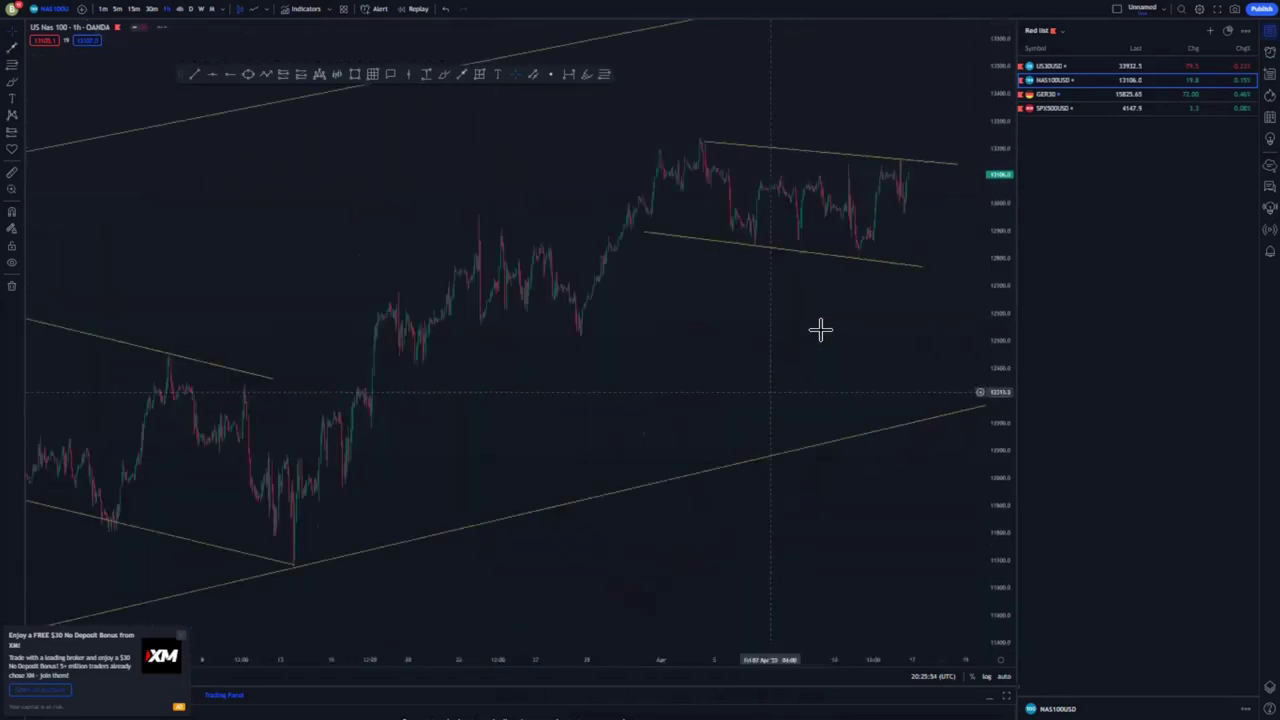
pyautogui.moveTo(936, 397); pyautogui.dragTo(666, 411)
pyautogui.moveTo(1000, 517); pyautogui.dragTo(1000, 354)
pyautogui.moveTo(628, 288); pyautogui.dragTo(666, 398)
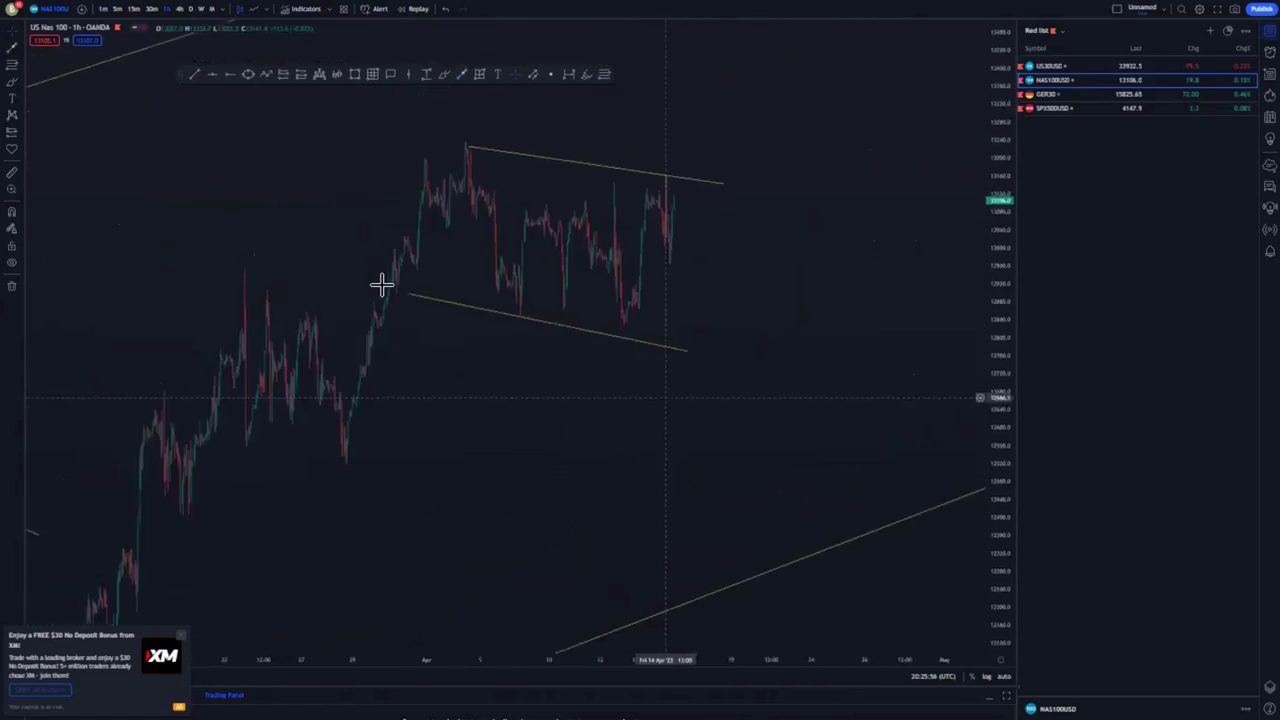
pyautogui.moveTo(409, 294); pyautogui.dragTo(396, 294)
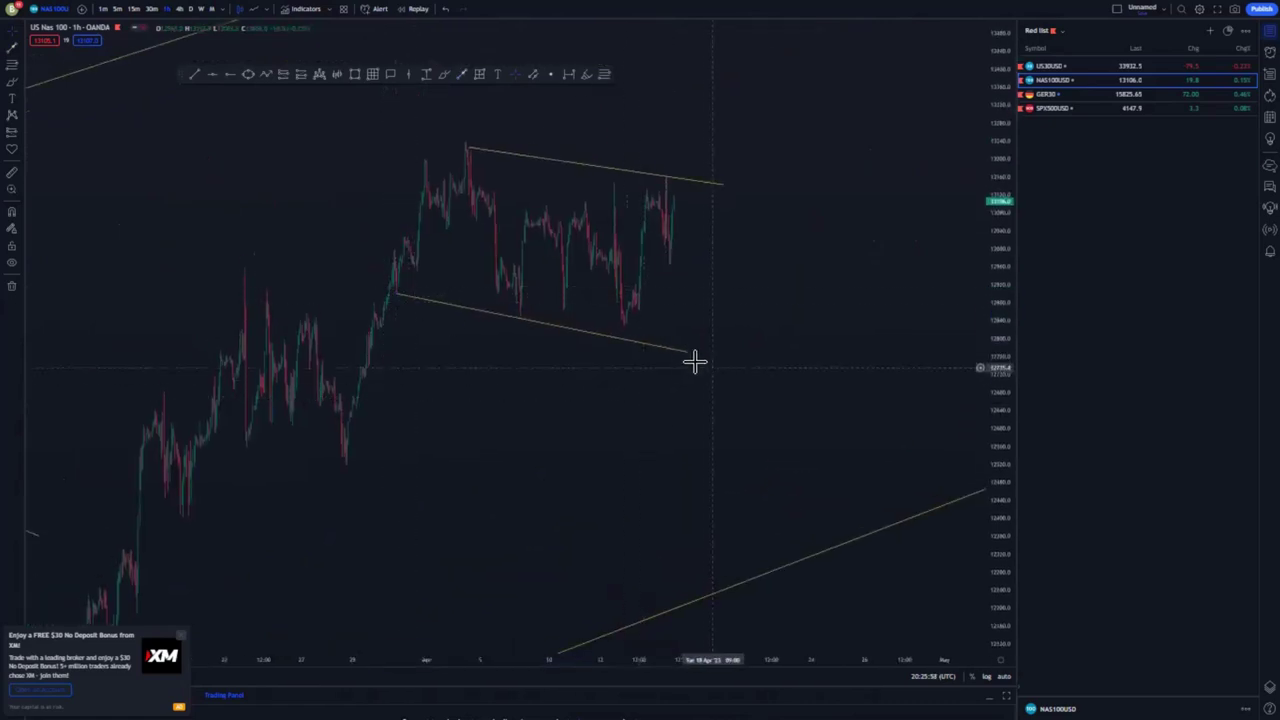
pyautogui.moveTo(686, 352); pyautogui.dragTo(699, 354)
pyautogui.hscroll(2, 818, 433)
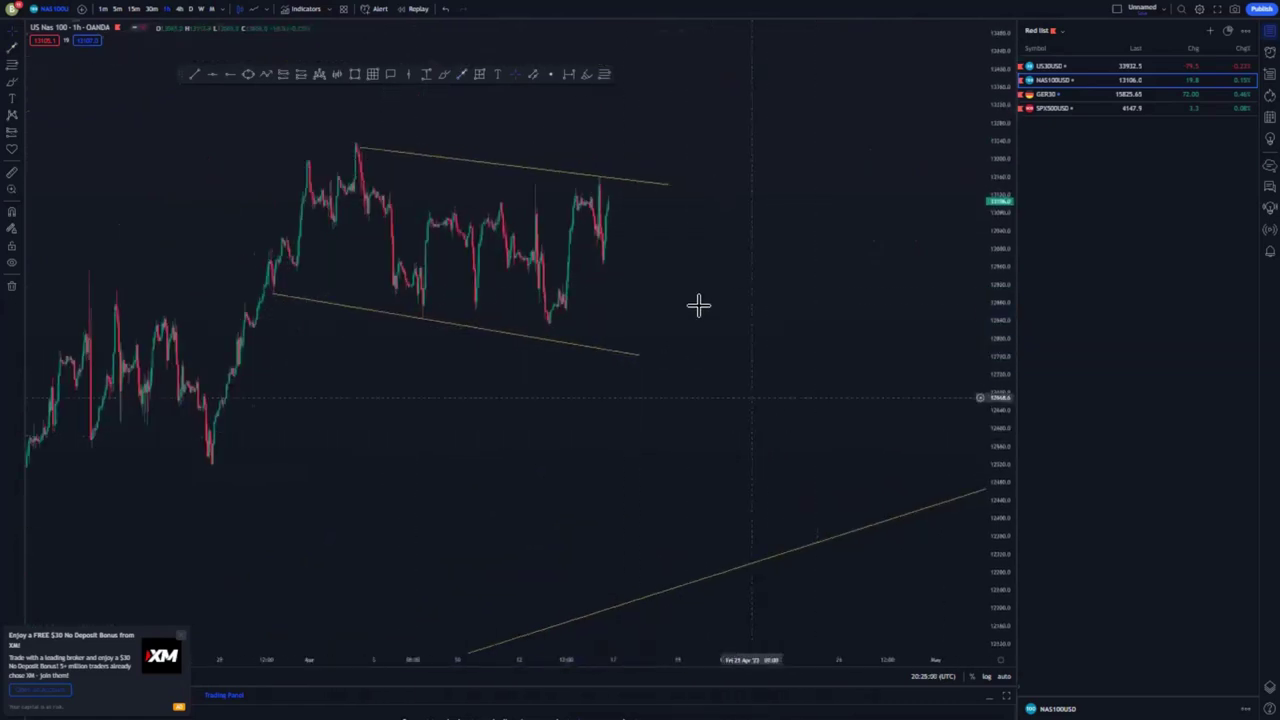
pyautogui.moveTo(361, 148); pyautogui.dragTo(350, 139)
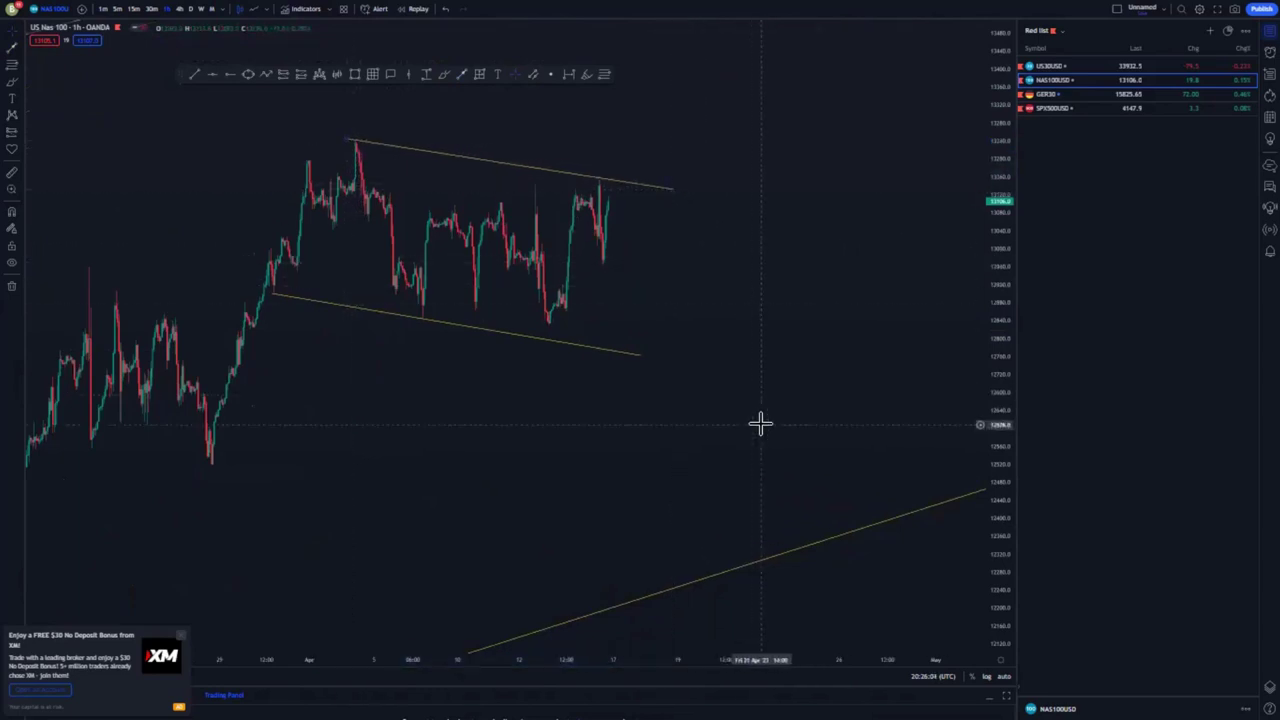
# - Place a horizontal ray at the early-April low that touches the consolidation's lower trend line, at about 12,850
pyautogui.scroll(-2, 760, 423)
pyautogui.scroll(2, 803, 408)
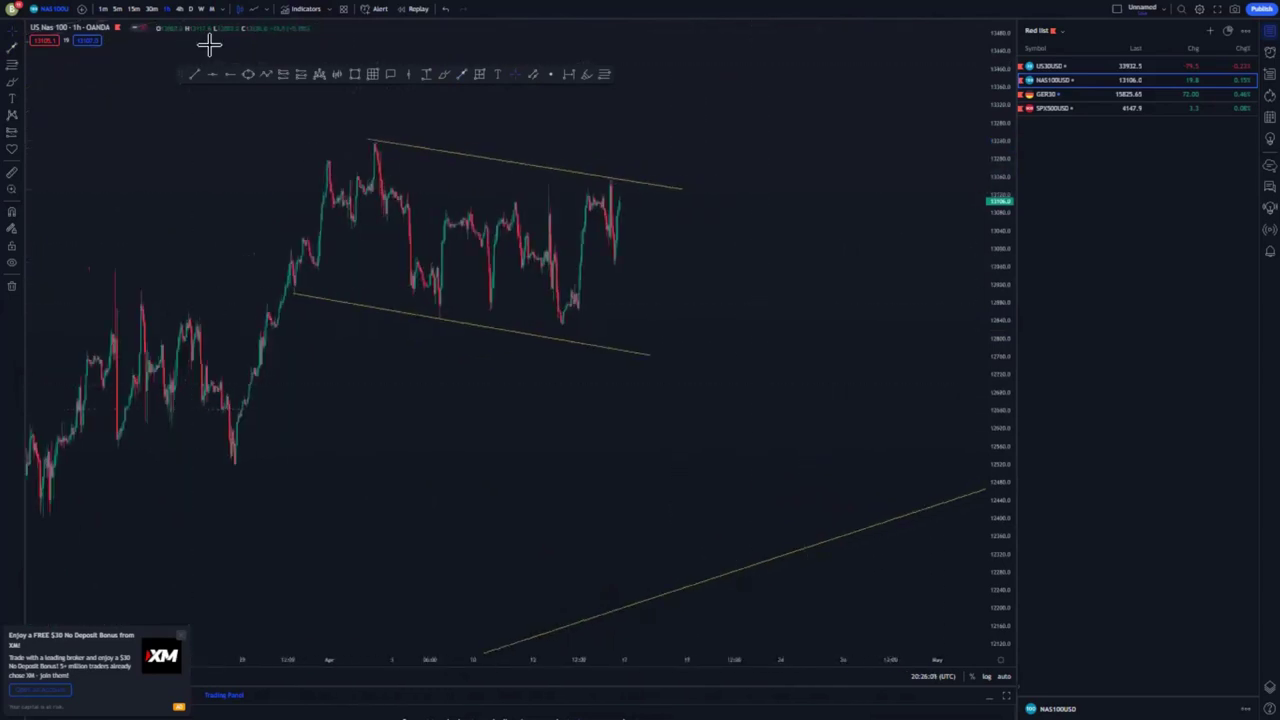
pyautogui.click(440, 318)
# - Try sketching a price path with the Brush from the current price down to the blue horizontal ray, and undo it
pyautogui.scroll(-3, 600, 440)
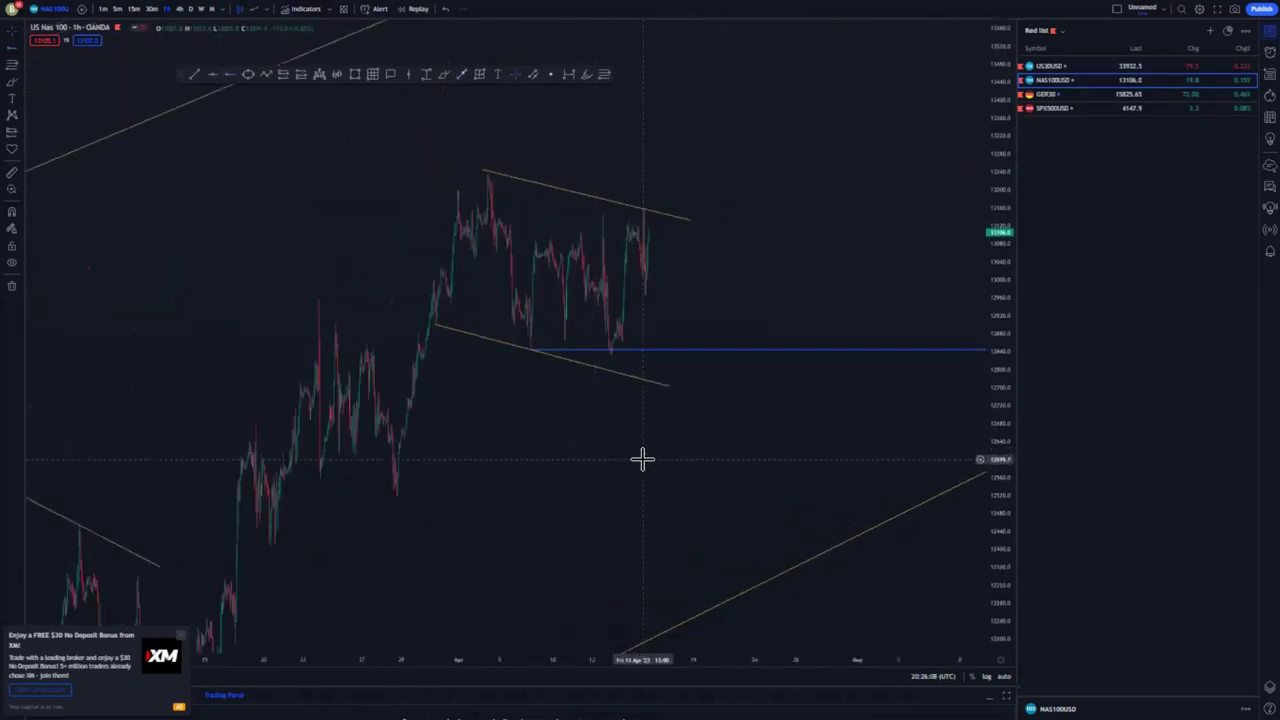
pyautogui.scroll(-5, 643, 456)
pyautogui.moveTo(990, 125); pyautogui.dragTo(990, 362)
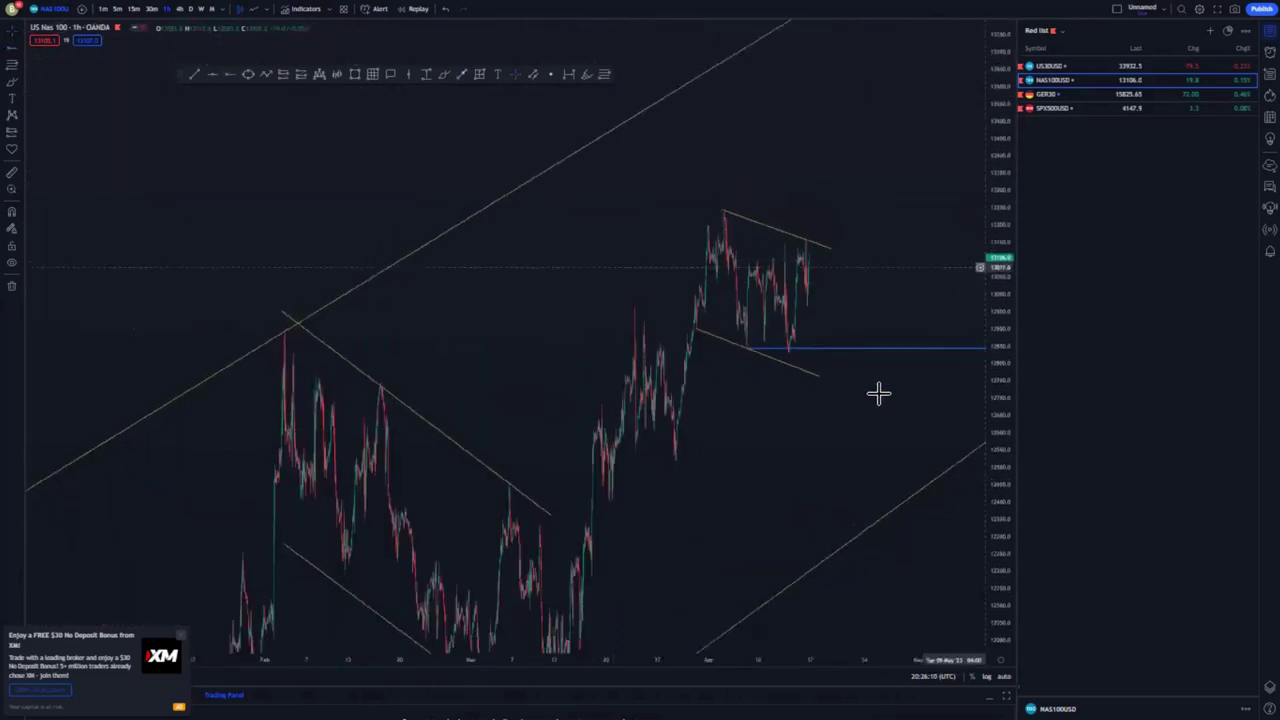
pyautogui.moveTo(786, 431)
pyautogui.mouseDown()
pyautogui.moveTo(572, 439)
pyautogui.moveTo(569, 387)
pyautogui.mouseUp()
pyautogui.scroll(-2, 671, 443)
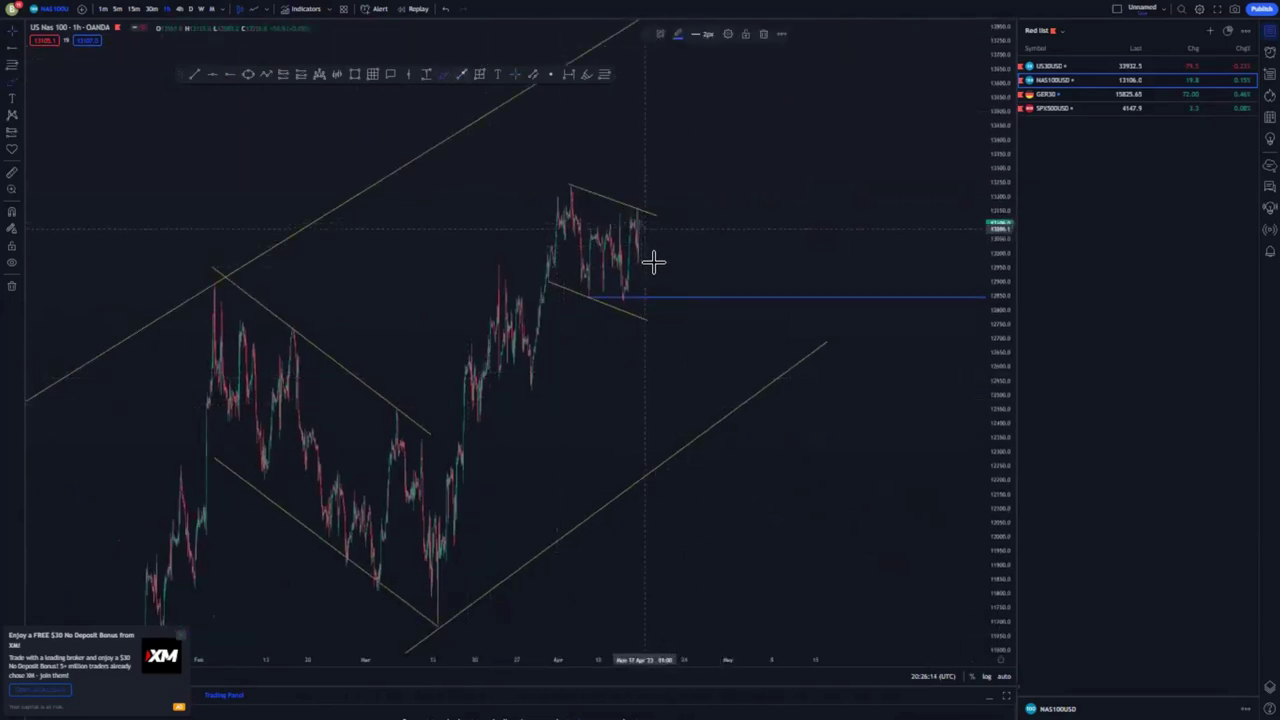
pyautogui.moveTo(641, 222)
pyautogui.mouseDown()
pyautogui.moveTo(659, 249)
pyautogui.moveTo(626, 291)
pyautogui.moveTo(645, 304)
pyautogui.moveTo(690, 293)
pyautogui.mouseUp()
pyautogui.click(446, 10)
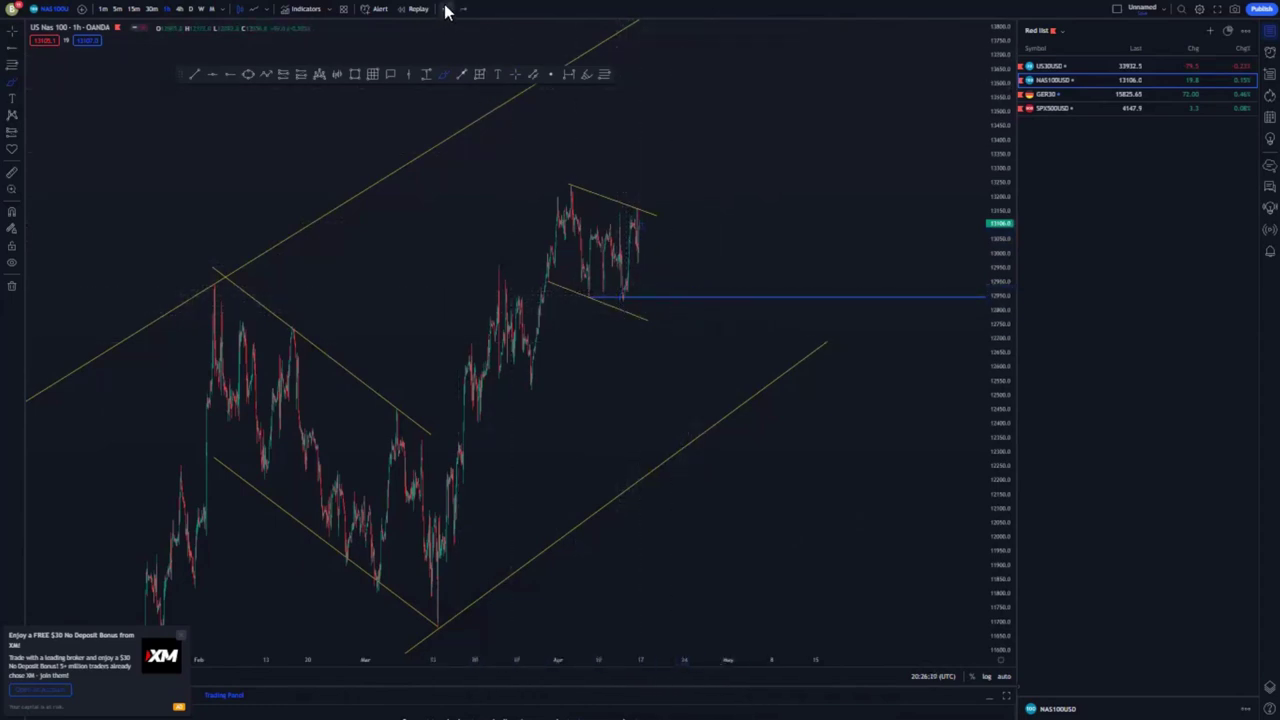
pyautogui.scroll(4, 703, 406)
pyautogui.moveTo(763, 466); pyautogui.dragTo(999, 336)
pyautogui.scroll(6, 837, 469)
pyautogui.moveTo(523, 403); pyautogui.dragTo(736, 411)
pyautogui.scroll(4, 636, 409)
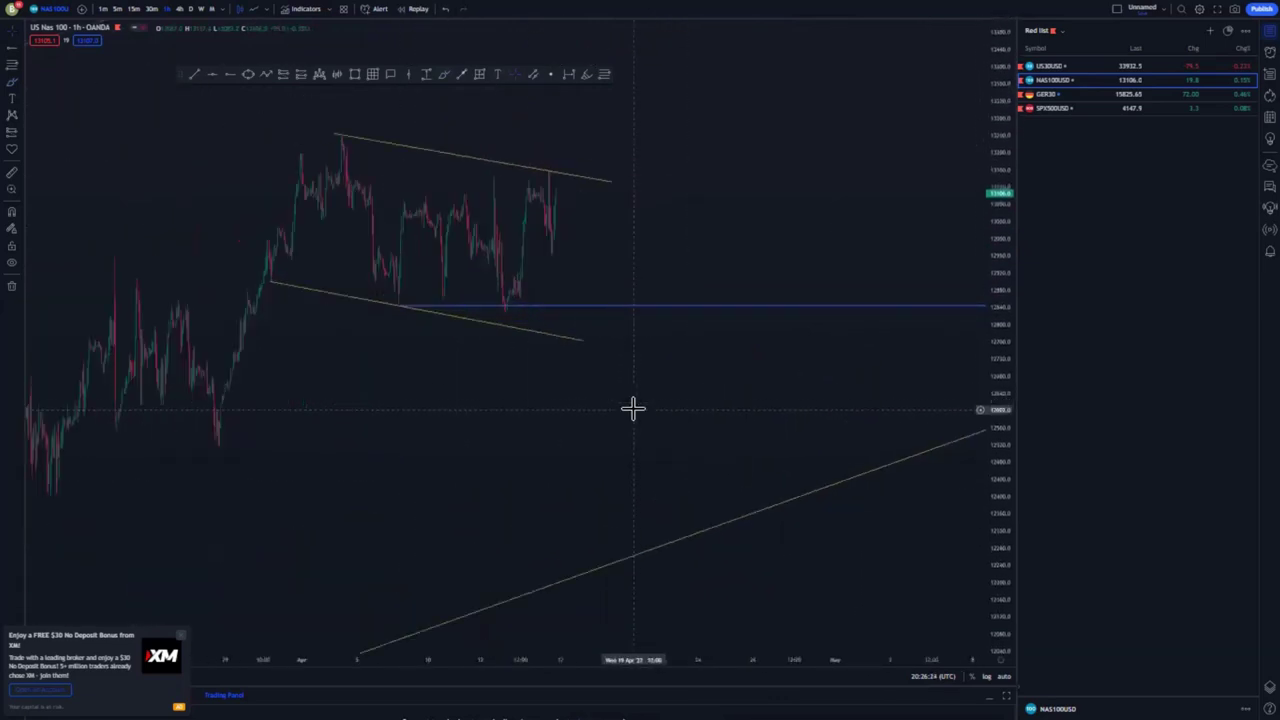
# - Extend both trend lines of the April 2023 consolidation further past the current price, and delete the blue horizontal ray
pyautogui.moveTo(545, 341); pyautogui.dragTo(581, 347)
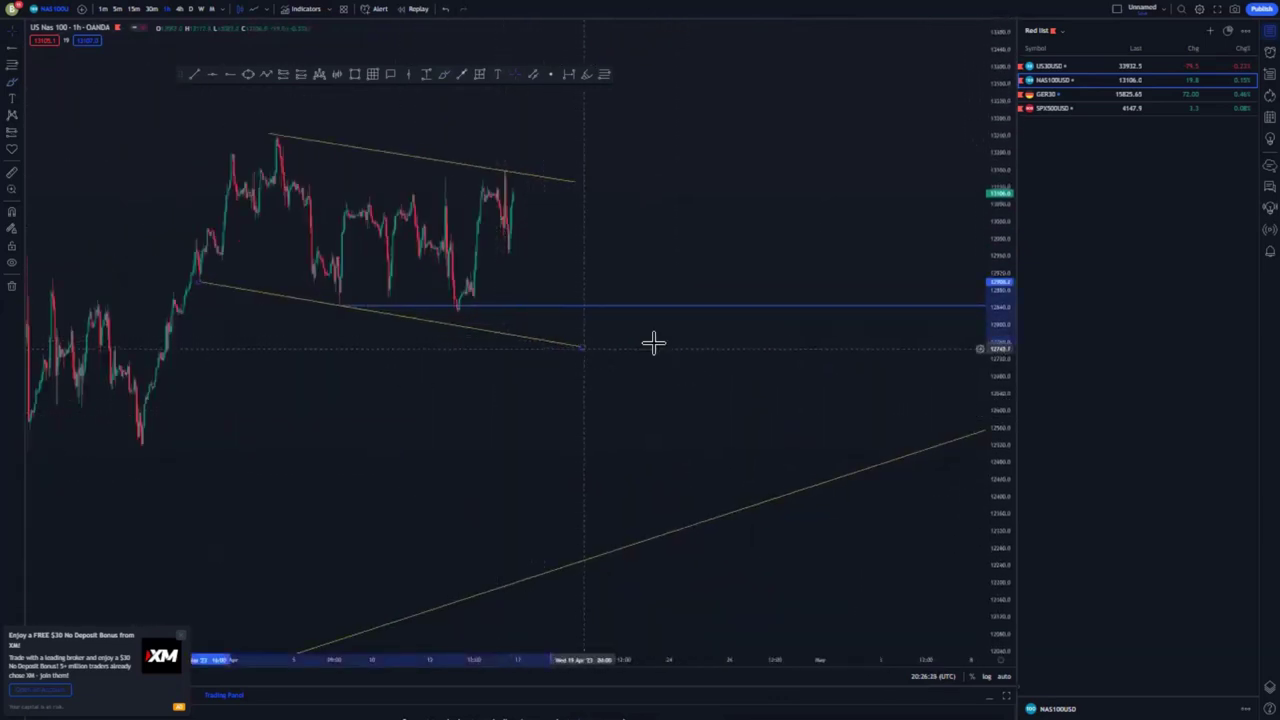
pyautogui.moveTo(577, 182); pyautogui.dragTo(622, 186)
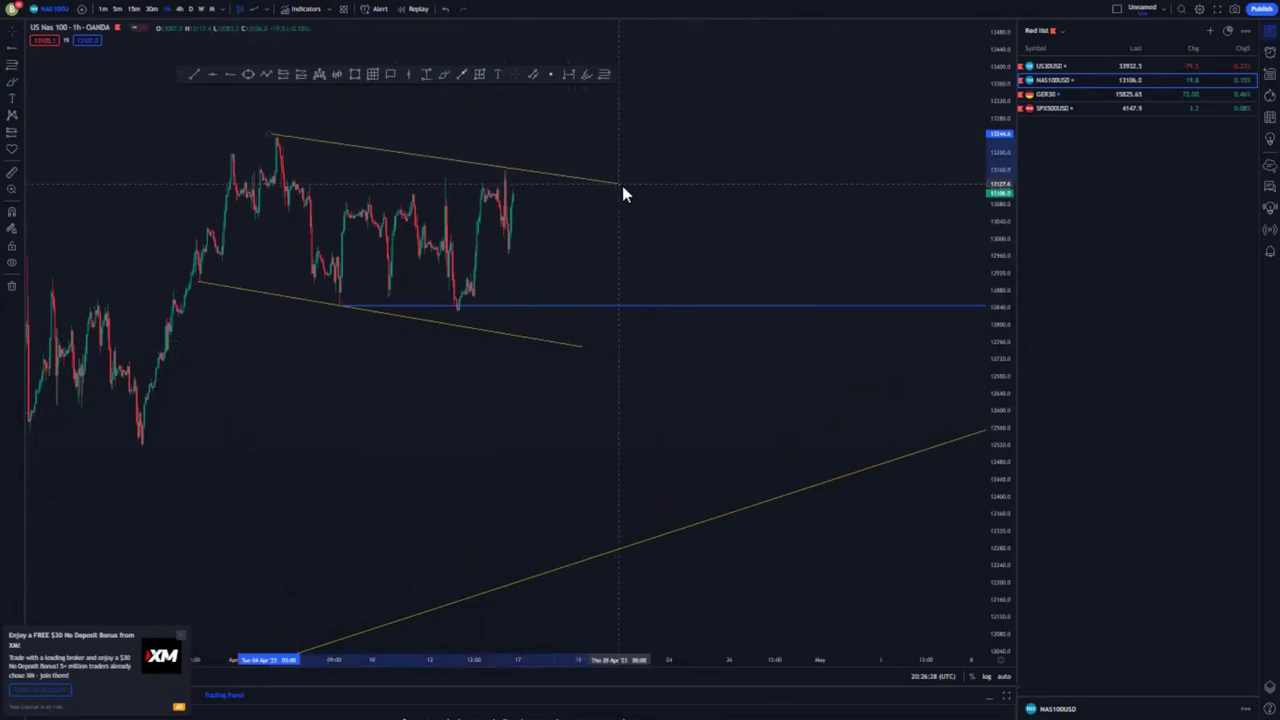
pyautogui.click(343, 305)
pyautogui.press('Delete')
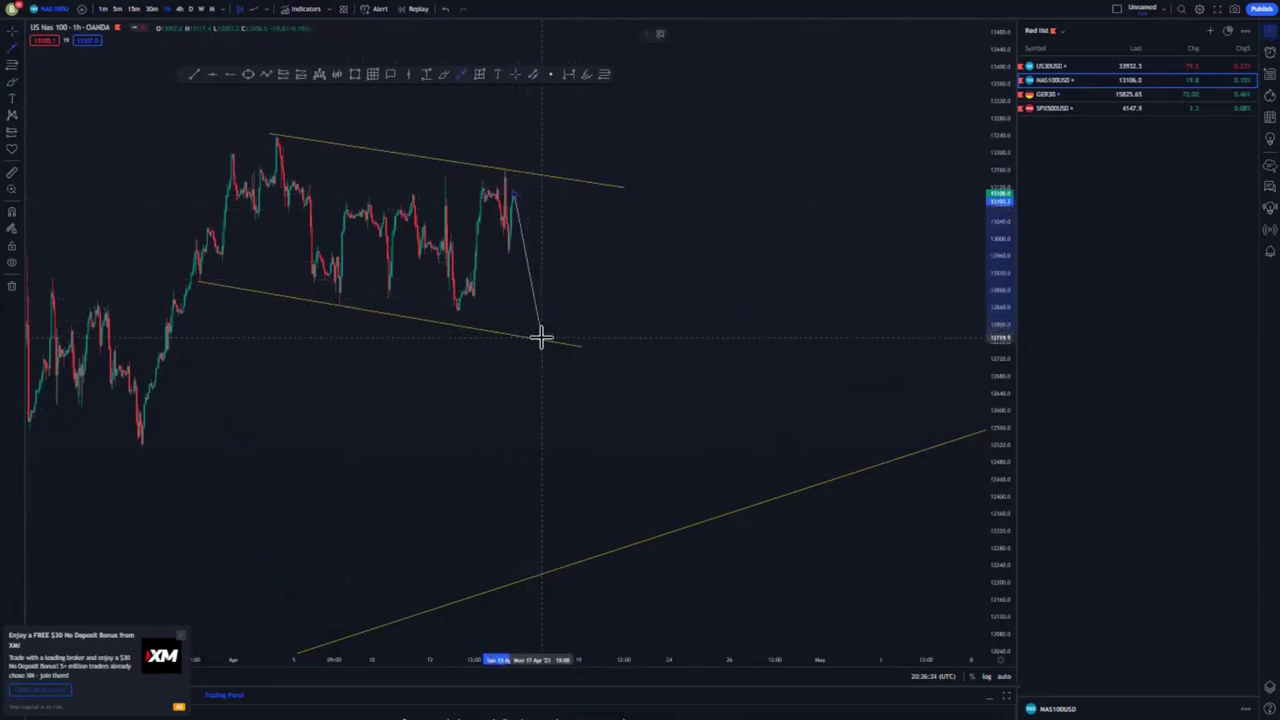
# - Draw an arrow from the current price to the lower trend line, and brush circles on its touches plus a zigzag path rising past the upper line
pyautogui.moveTo(540, 338); pyautogui.dragTo(540, 339)
pyautogui.moveTo(220, 278); pyautogui.dragTo(200, 273)
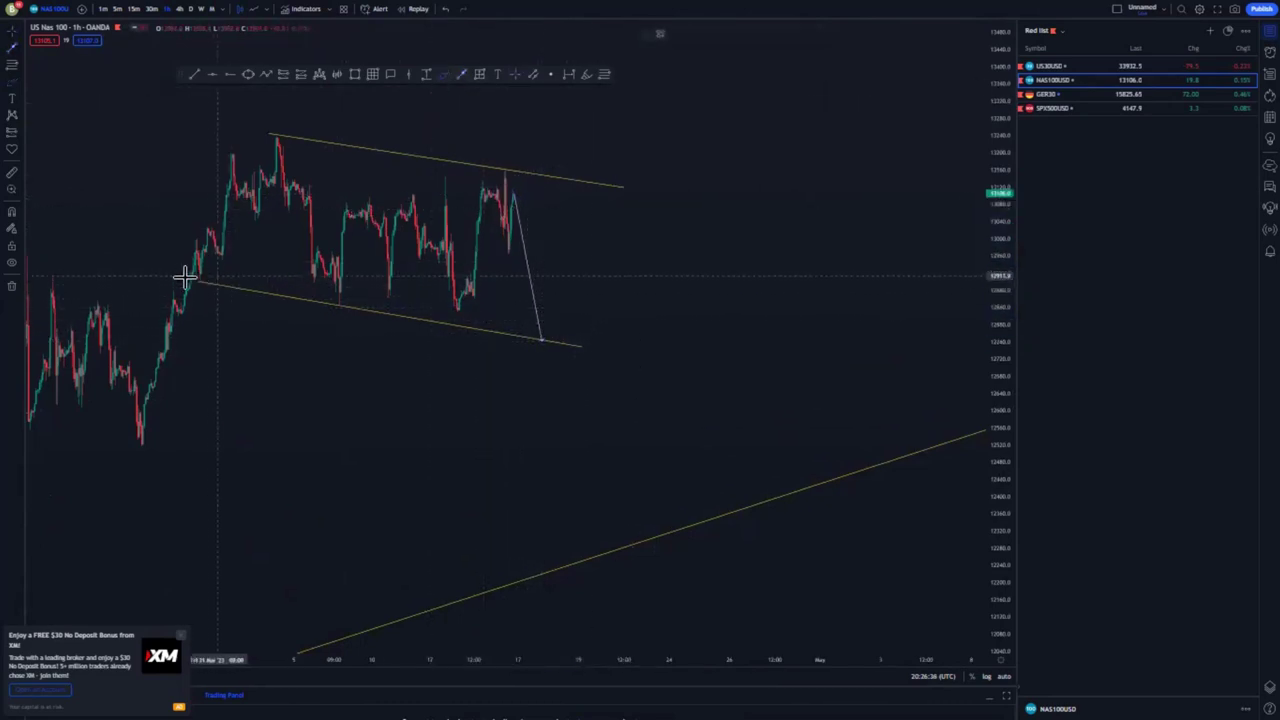
pyautogui.moveTo(345, 300); pyautogui.dragTo(311, 297)
pyautogui.moveTo(548, 335)
pyautogui.mouseDown()
pyautogui.moveTo(531, 340)
pyautogui.moveTo(572, 277)
pyautogui.moveTo(614, 106)
pyautogui.mouseUp()
# - Place a horizontal ray at the mid-April swing low inside the consolidation, at about 12,830
pyautogui.scroll(-3, 569, 203)
pyautogui.scroll(-2, 569, 203)
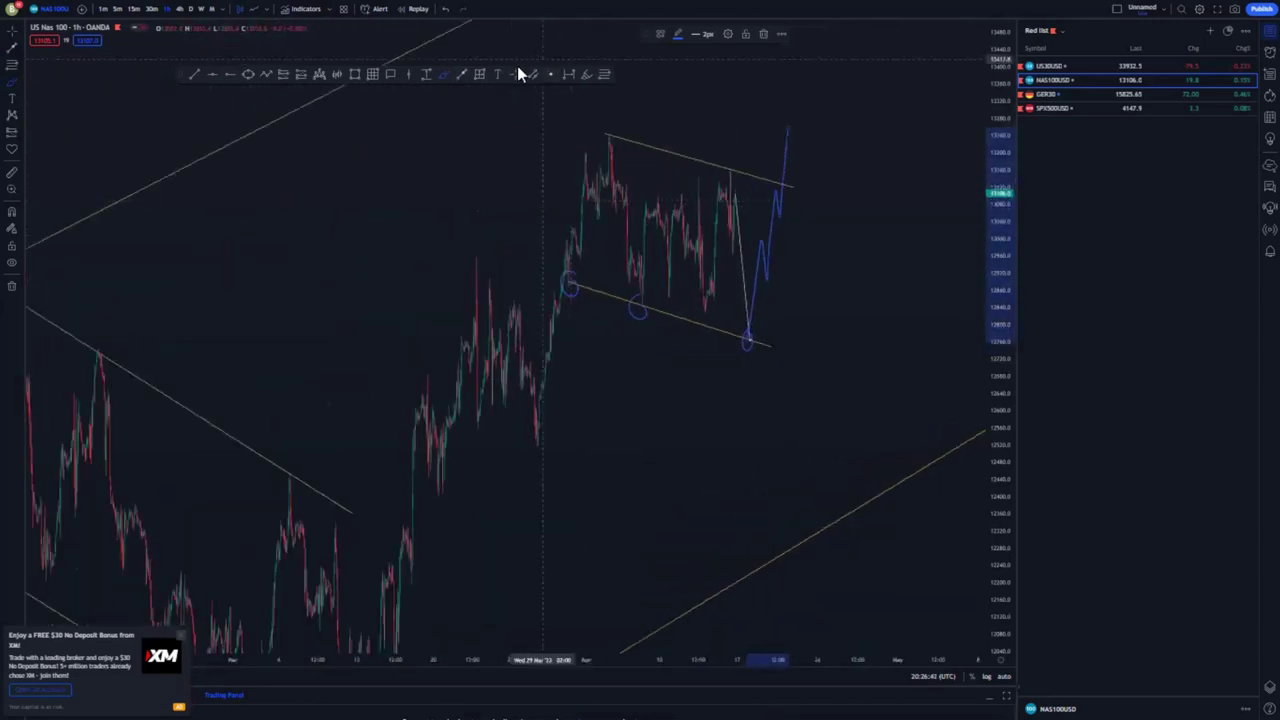
pyautogui.click(517, 73)
pyautogui.moveTo(502, 181); pyautogui.dragTo(306, 196)
pyautogui.scroll(-3, 606, 274)
pyautogui.scroll(-3, 606, 274)
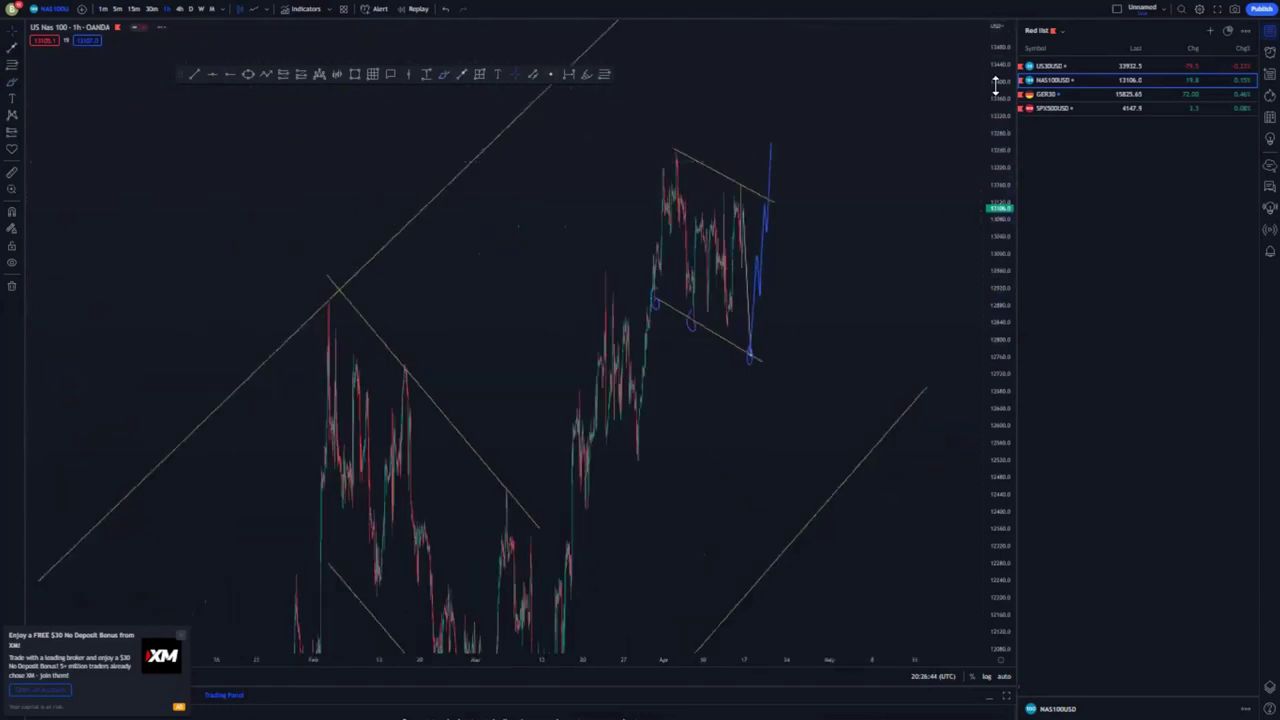
pyautogui.moveTo(995, 86); pyautogui.dragTo(994, 265)
pyautogui.moveTo(834, 280); pyautogui.dragTo(711, 270)
pyautogui.scroll(-3, 797, 286)
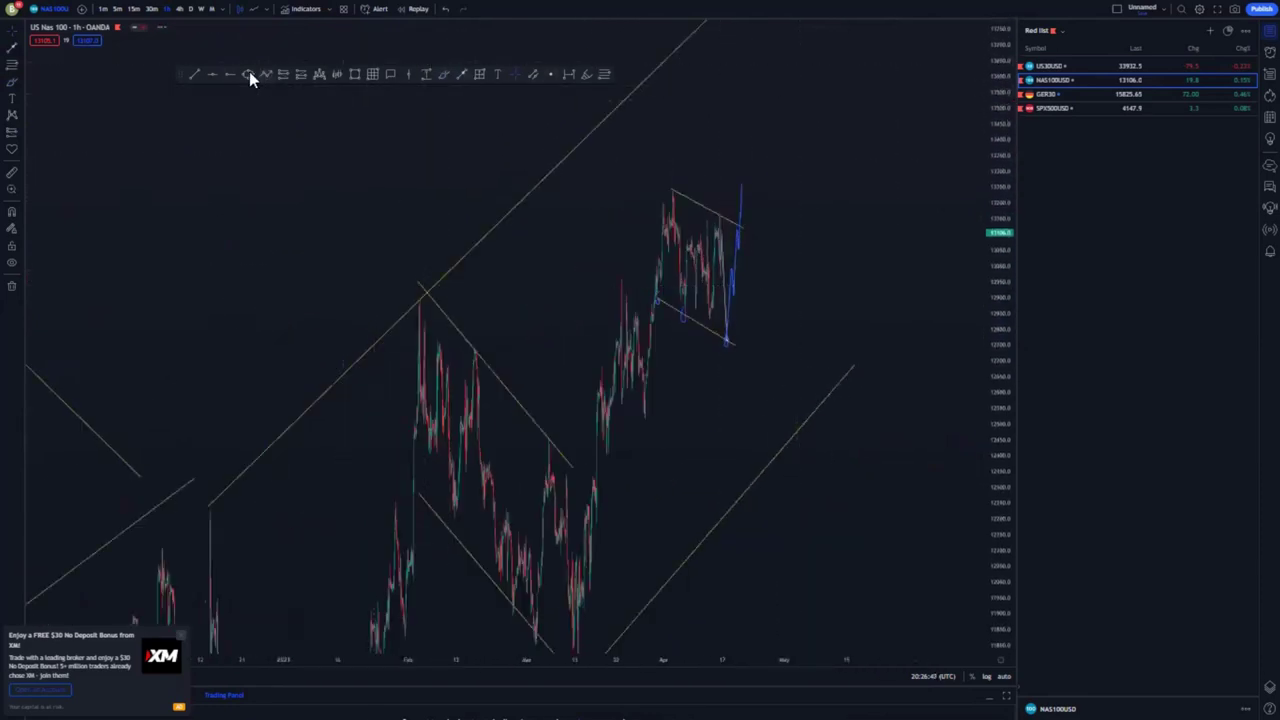
pyautogui.click(706, 319)
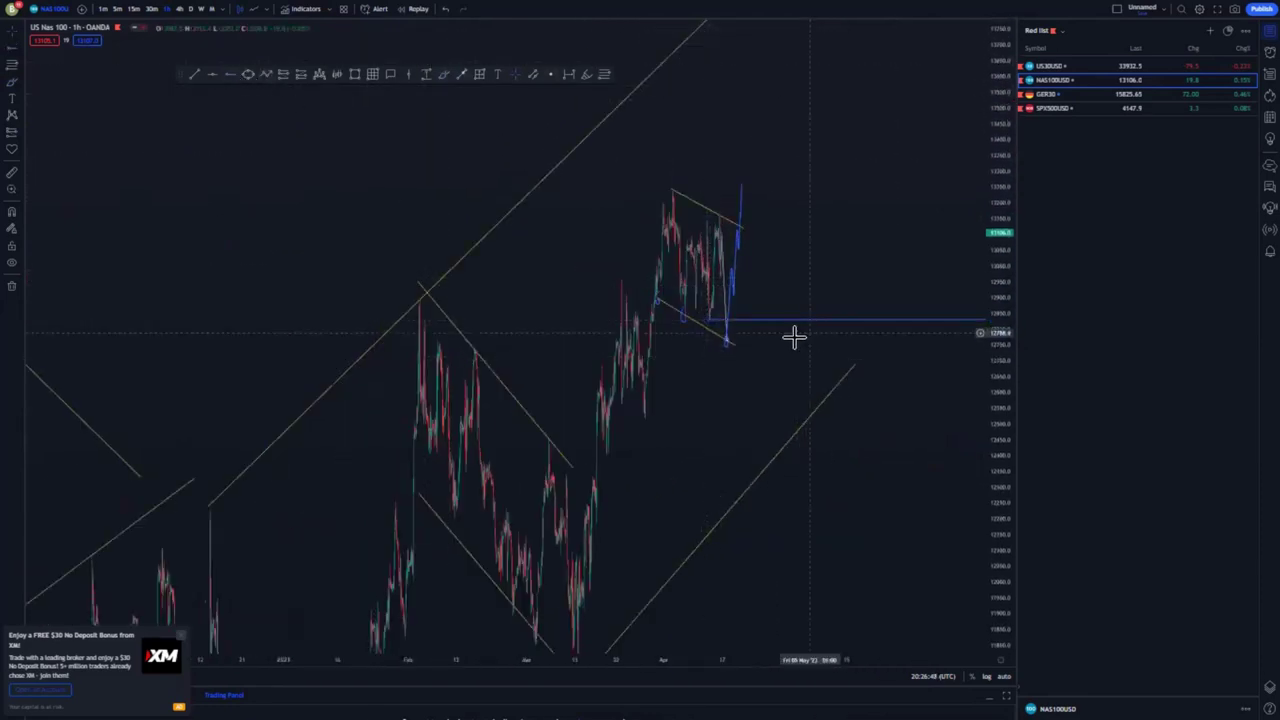
# - Place a long position at the projected touch of the lower trend line, entry about 12,764, with the stop 0.46% below
pyautogui.scroll(2, 738, 335)
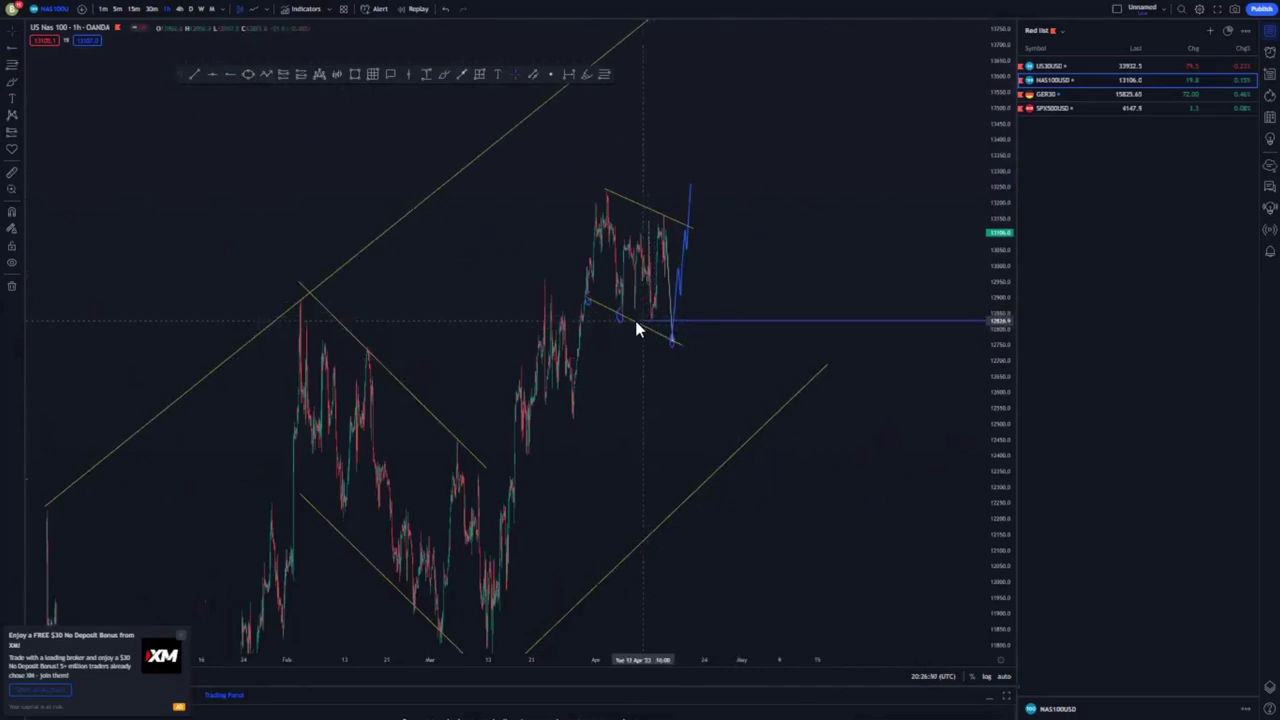
pyautogui.scroll(3, 754, 351)
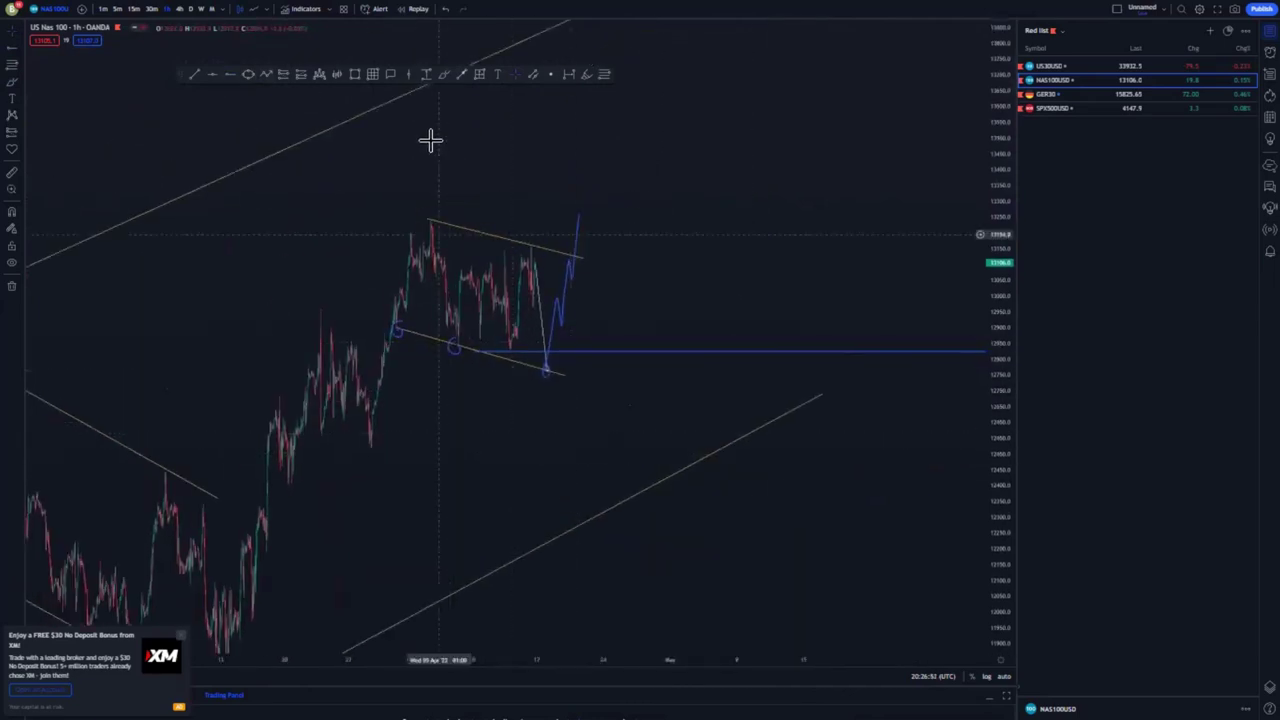
pyautogui.click(285, 74)
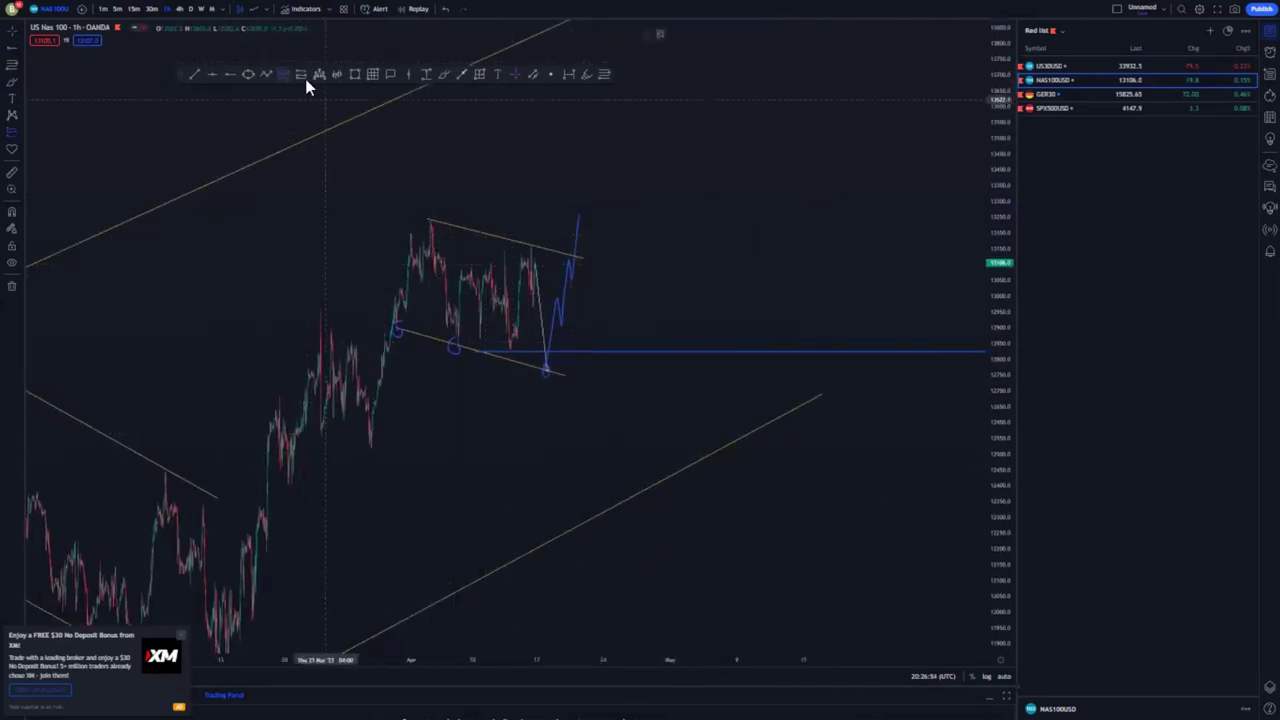
pyautogui.moveTo(546, 370)
pyautogui.mouseDown()
pyautogui.moveTo(560, 470)
pyautogui.moveTo(532, 390)
pyautogui.mouseUp()
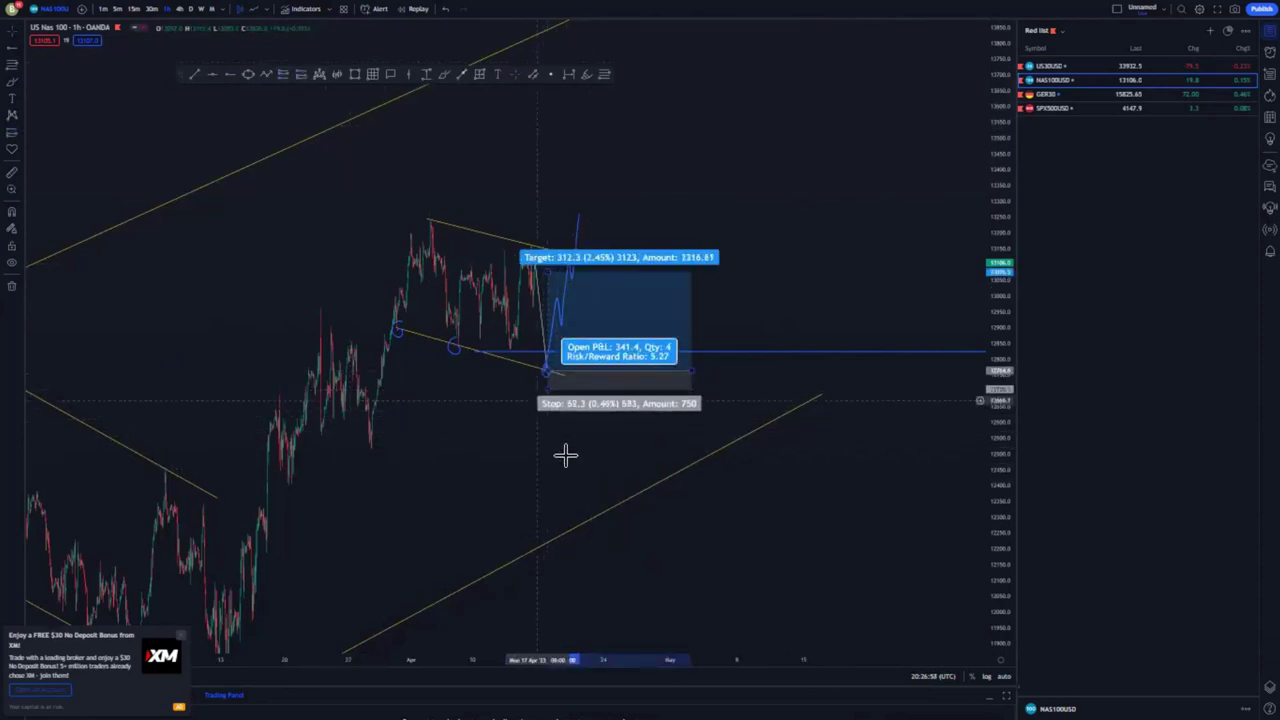
# - Brush a price path from the March low along the swings to the rising channel's upper line, and delete it
pyautogui.scroll(-5, 505, 500)
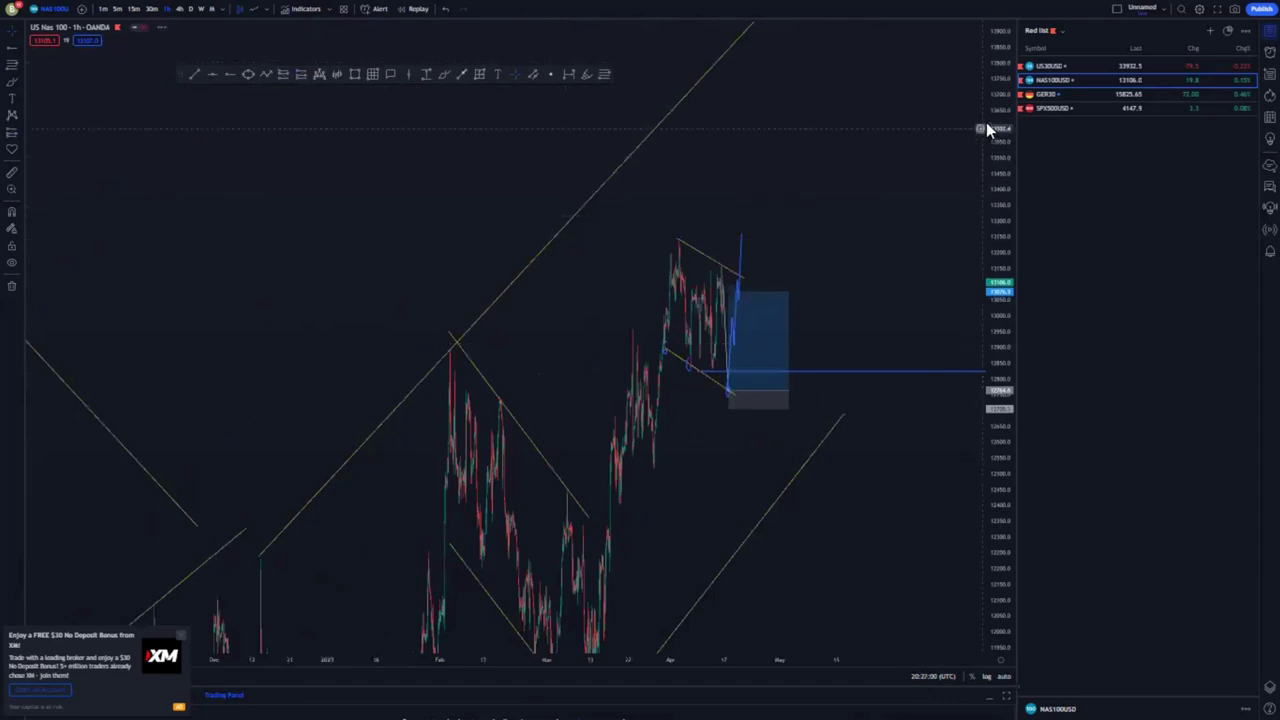
pyautogui.moveTo(990, 122); pyautogui.dragTo(968, 410)
pyautogui.moveTo(832, 485); pyautogui.dragTo(819, 426)
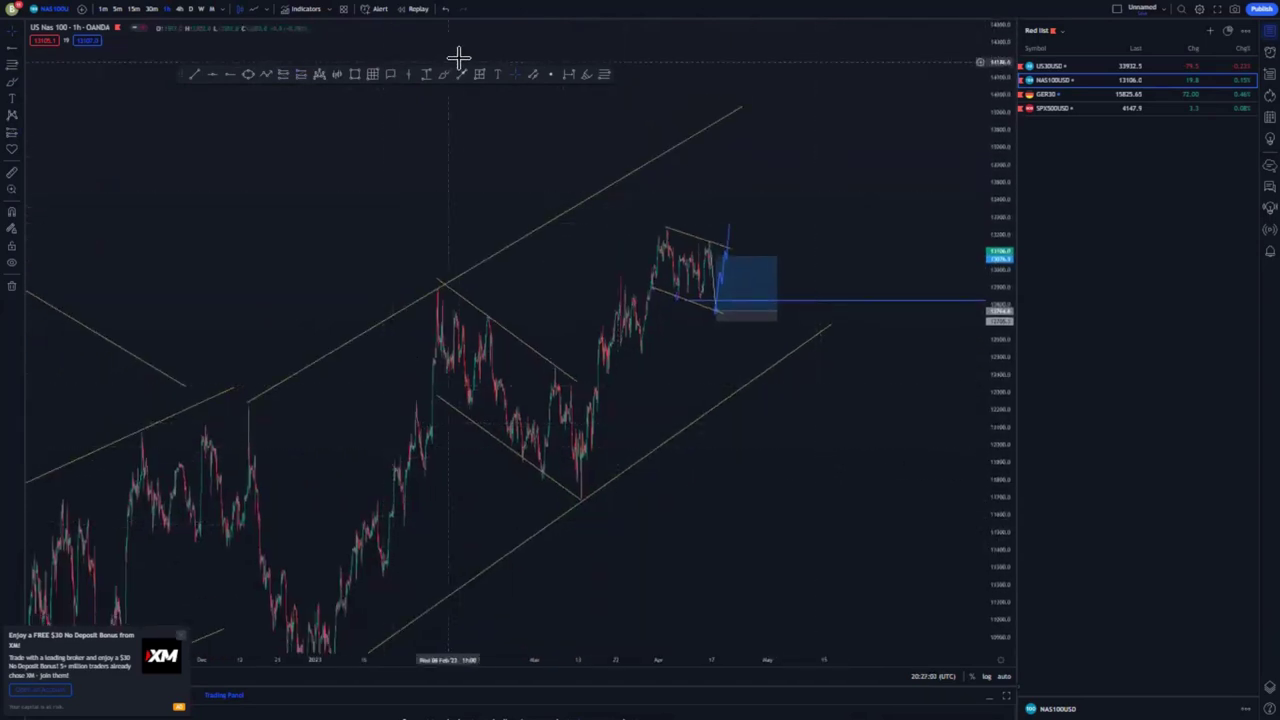
pyautogui.moveTo(584, 458)
pyautogui.mouseDown()
pyautogui.moveTo(669, 237)
pyautogui.moveTo(722, 284)
pyautogui.moveTo(752, 102)
pyautogui.mouseUp()
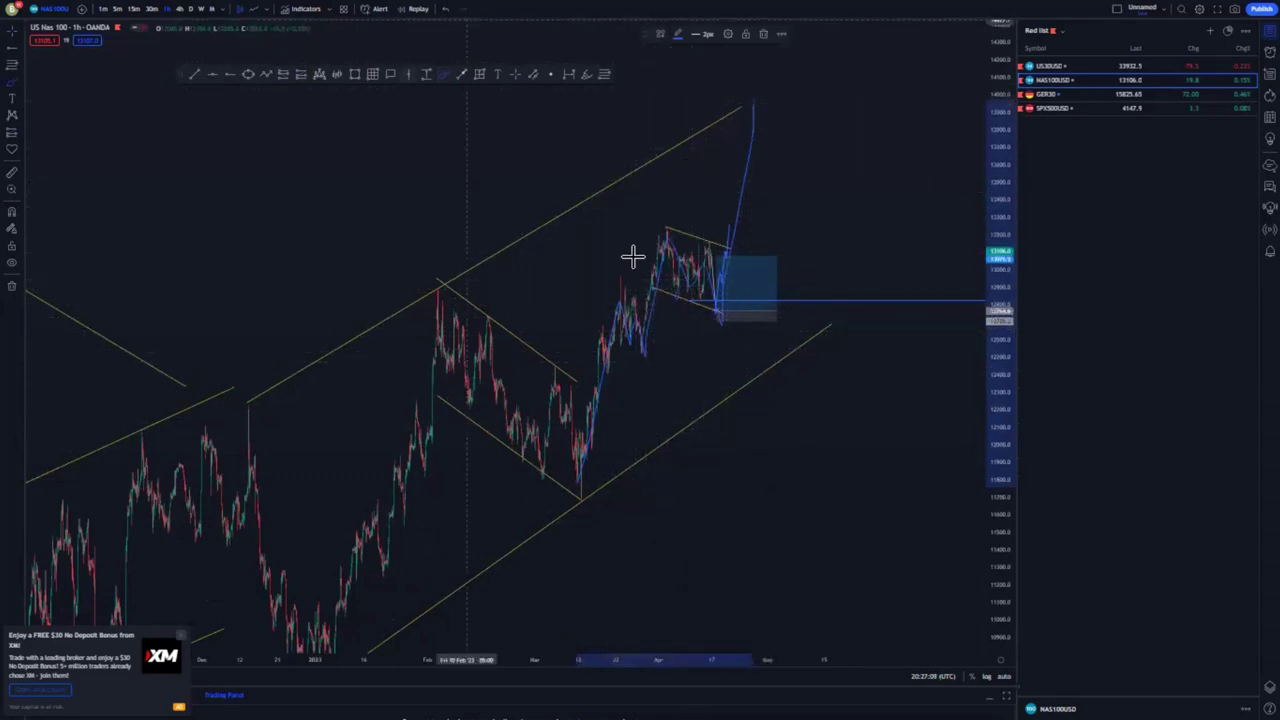
pyautogui.press('Delete')
# - Raise the long position's target to the channel's upper line, 1106.0 points above entry, and widen its stop to 115.2 points
pyautogui.click(726, 266)
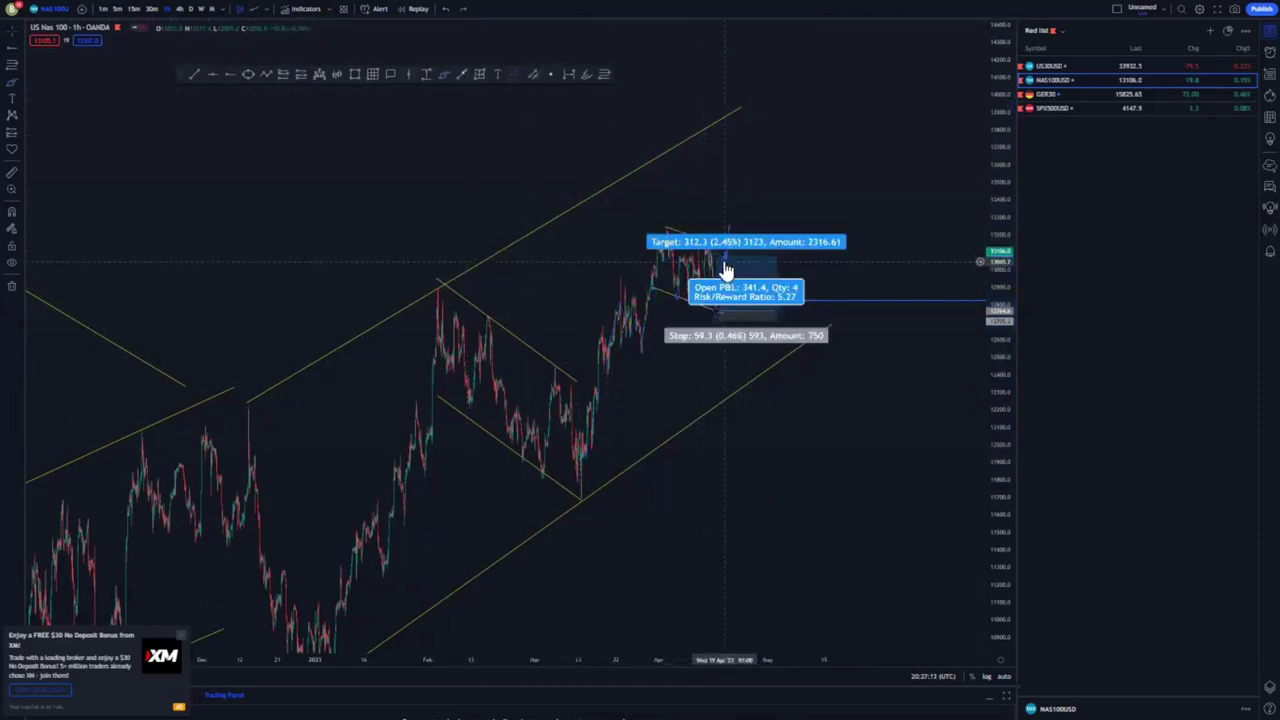
pyautogui.moveTo(716, 258); pyautogui.dragTo(712, 120)
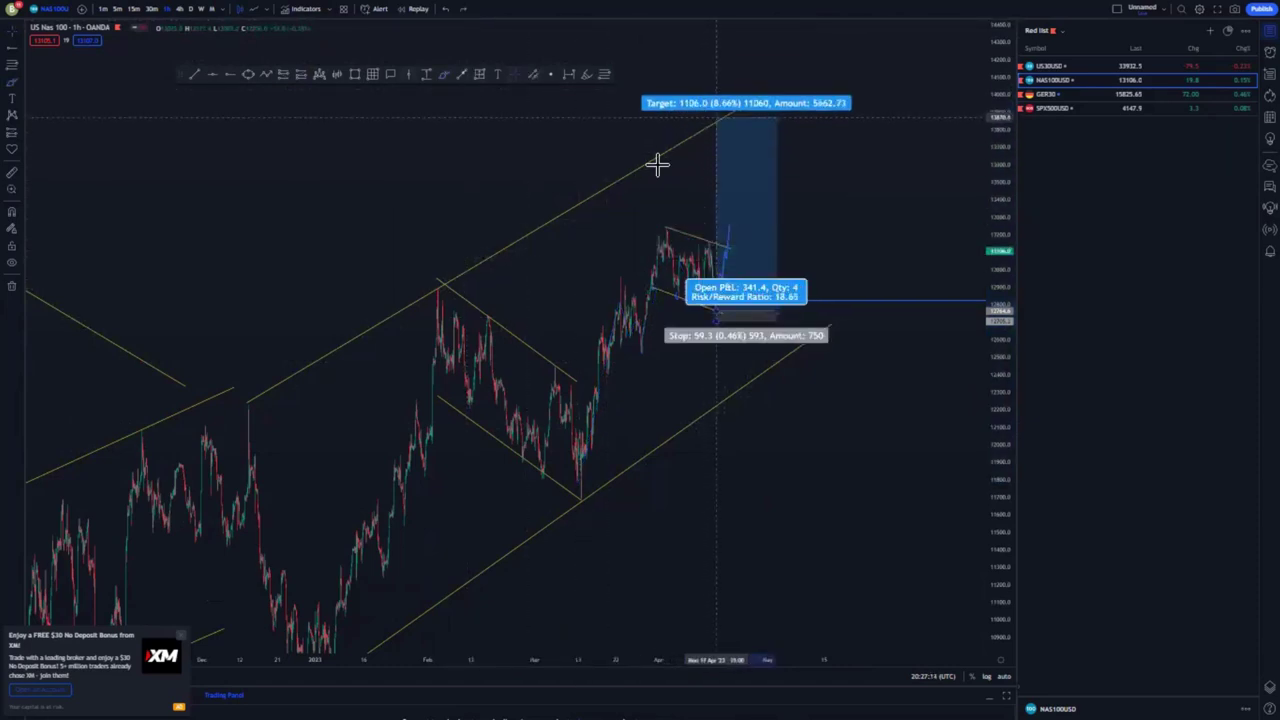
pyautogui.moveTo(716, 320); pyautogui.dragTo(717, 331)
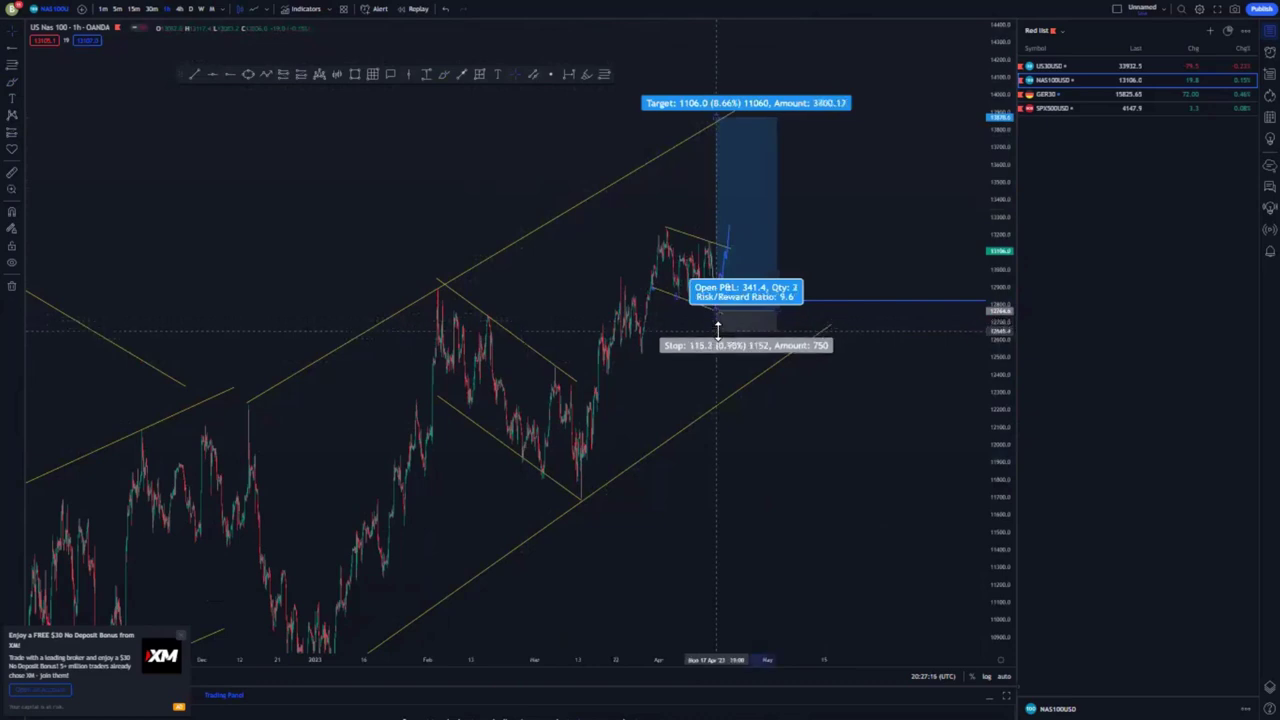
pyautogui.moveTo(904, 408); pyautogui.dragTo(825, 430)
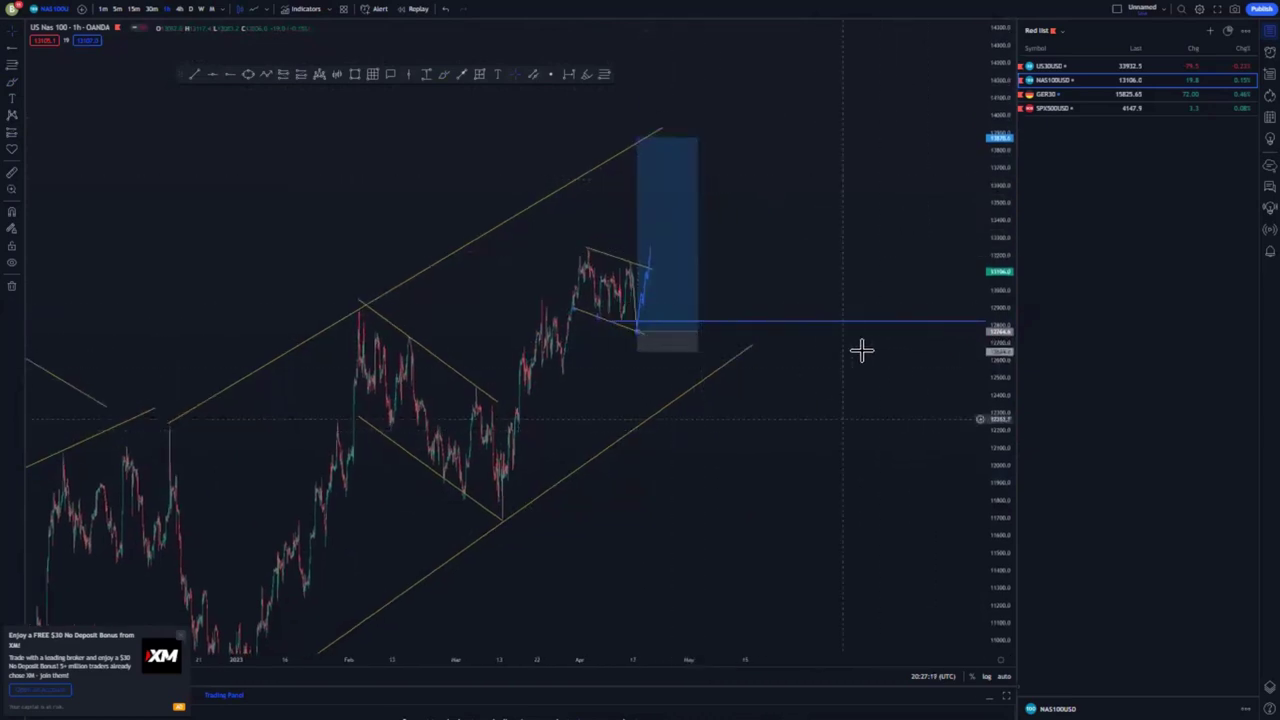
# - Open GER30 on the weekly chart, reset the chart view and fit the price history from 2016 to 2023 in it
pyautogui.click(1045, 94)
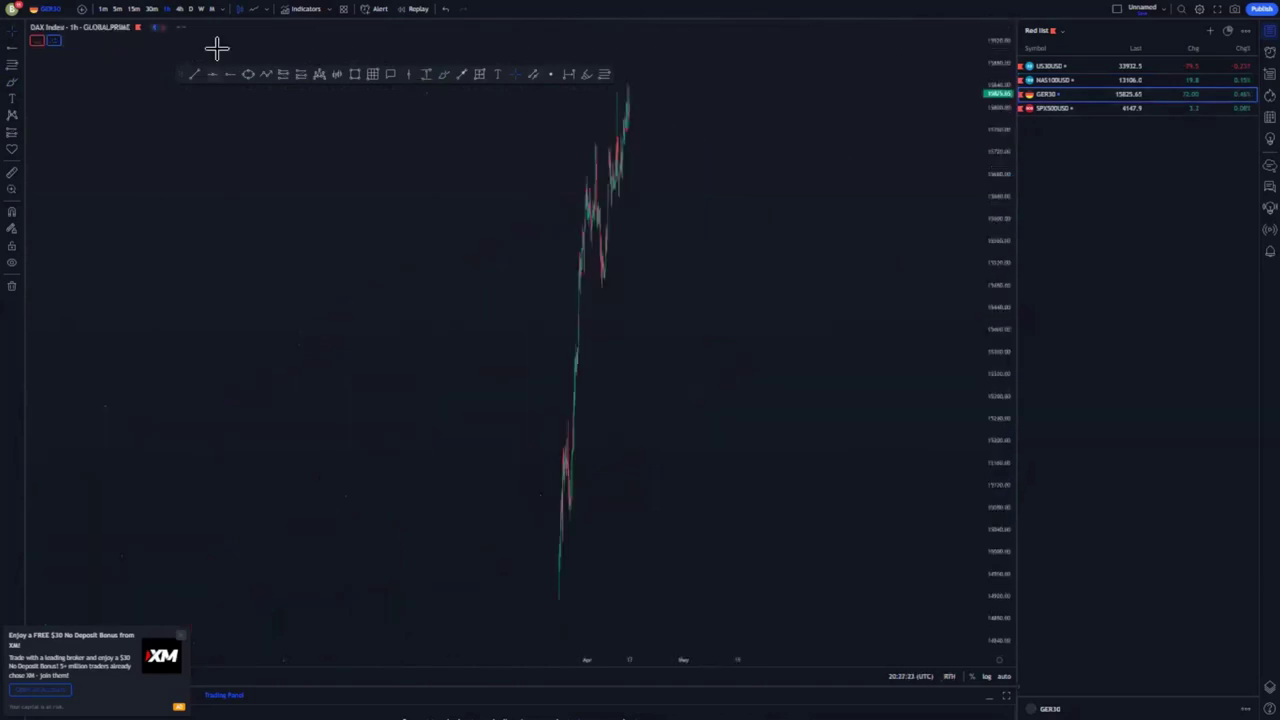
pyautogui.click(201, 8)
pyautogui.rightClick(331, 152)
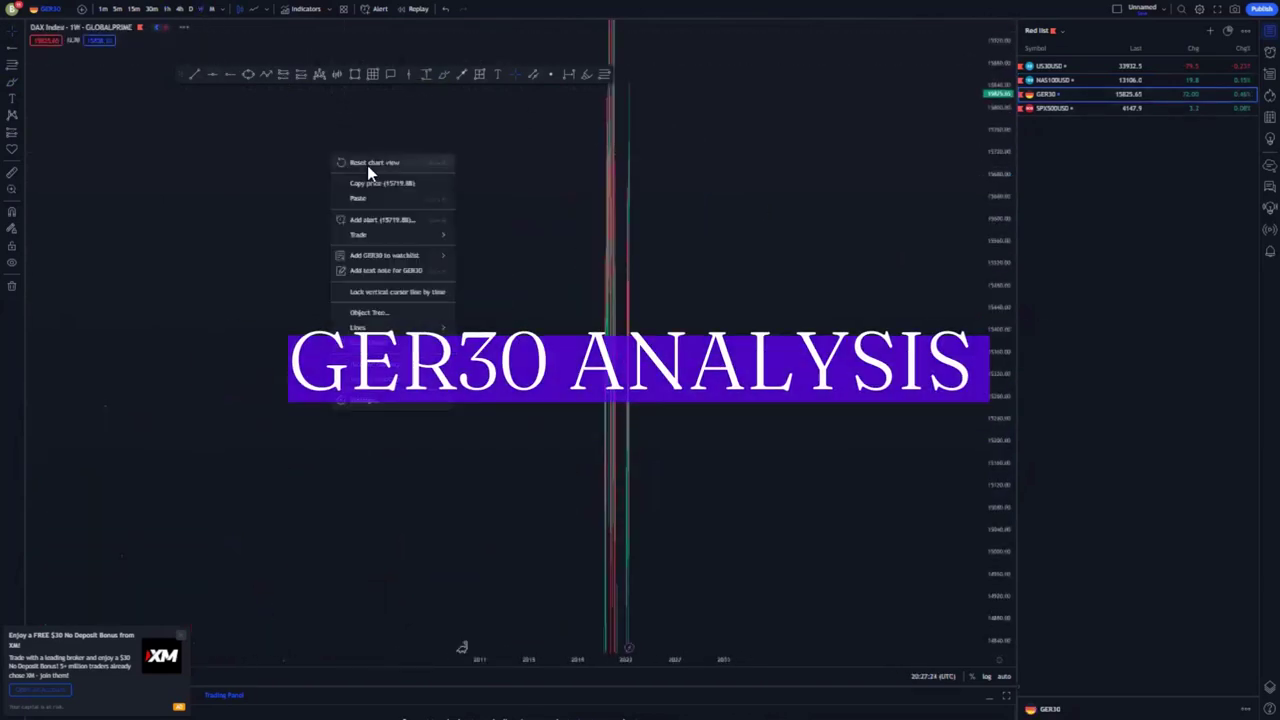
pyautogui.click(368, 166)
pyautogui.moveTo(779, 291); pyautogui.dragTo(494, 287)
pyautogui.scroll(-5, 723, 328)
pyautogui.scroll(-5, 724, 322)
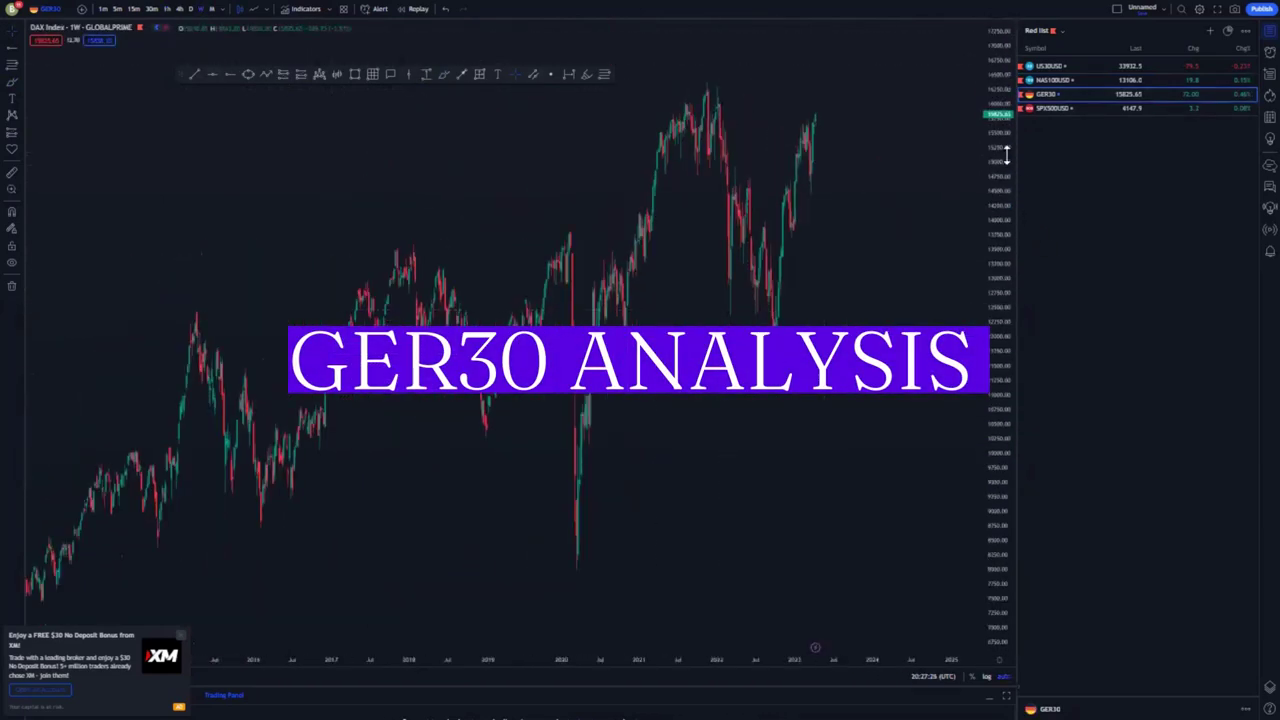
pyautogui.scroll(-1, 590, 270)
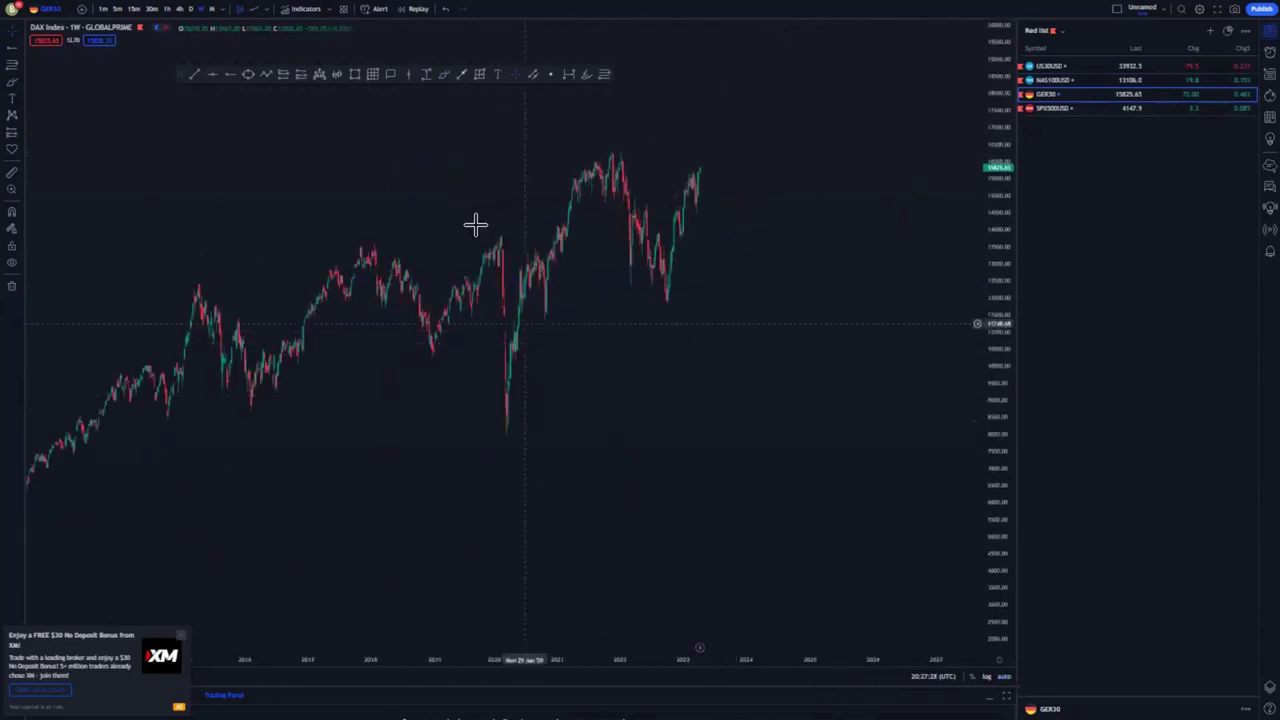
# - Draw a rising channel: a trend line from the March 2020 low through the late-2022 low, and one from the early-2020 high along the 2021 highs
pyautogui.click(192, 75)
pyautogui.click(505, 432)
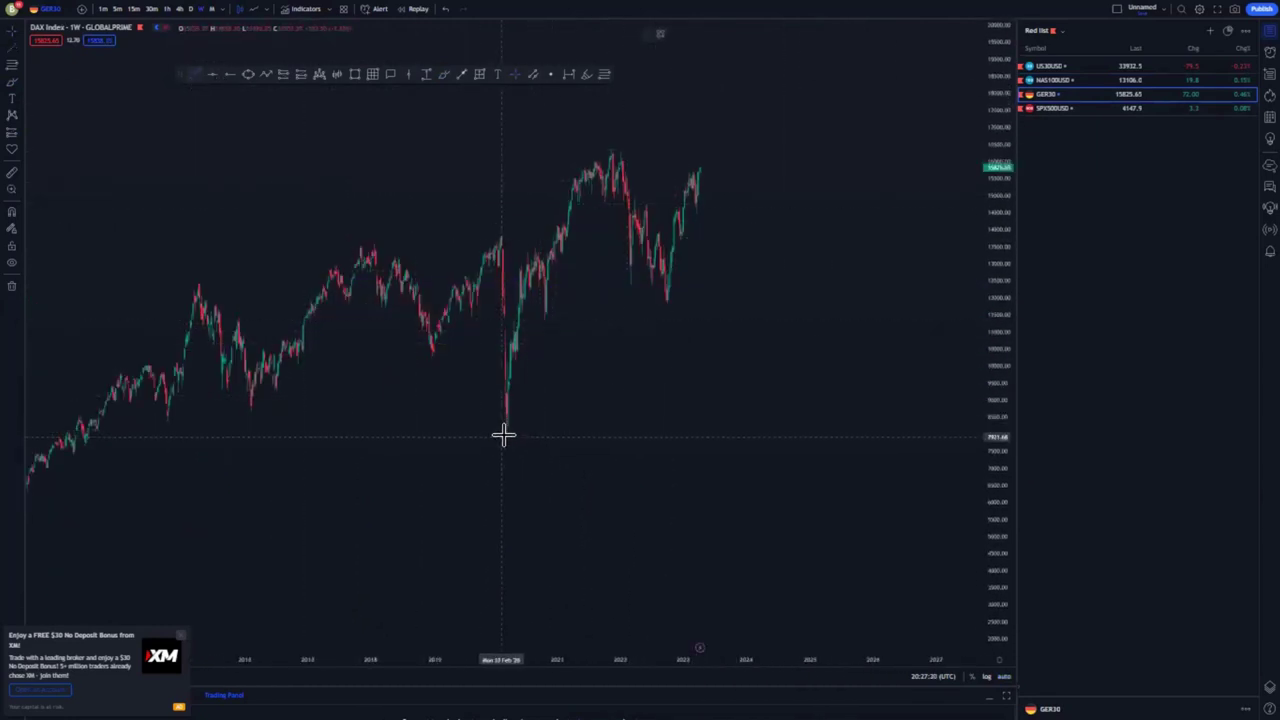
pyautogui.click(797, 201)
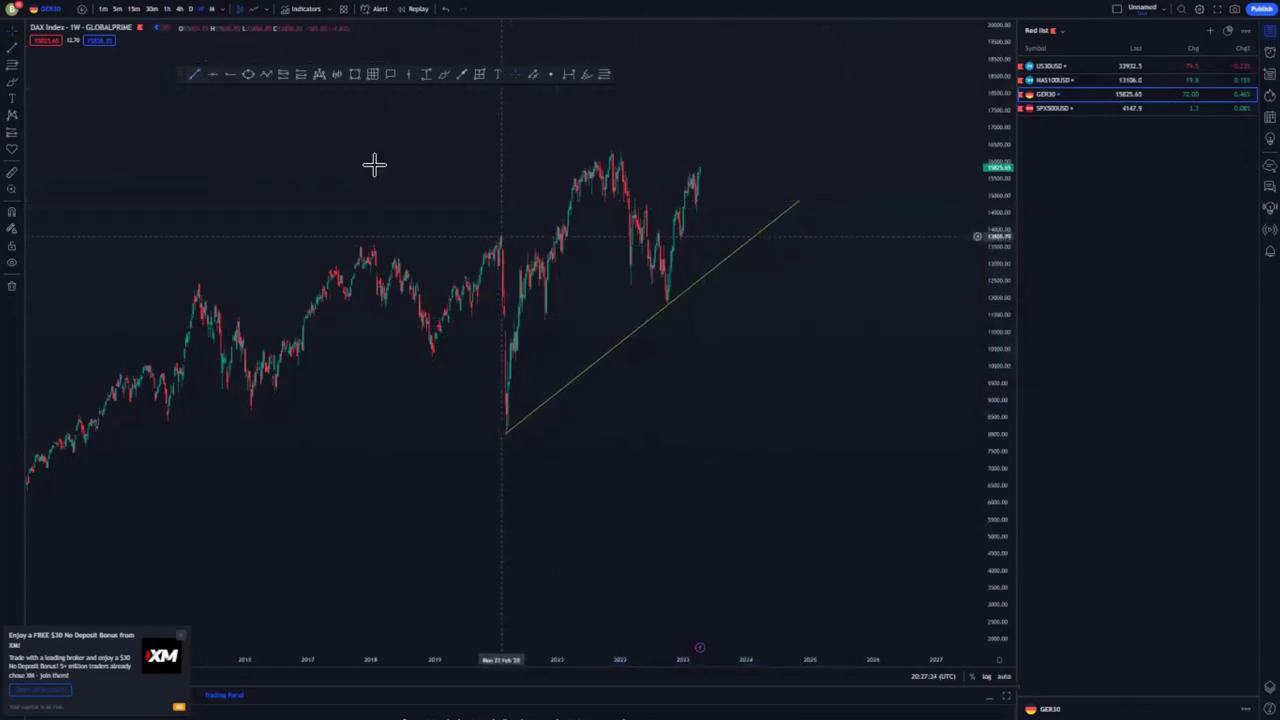
pyautogui.click(499, 237)
pyautogui.click(676, 97)
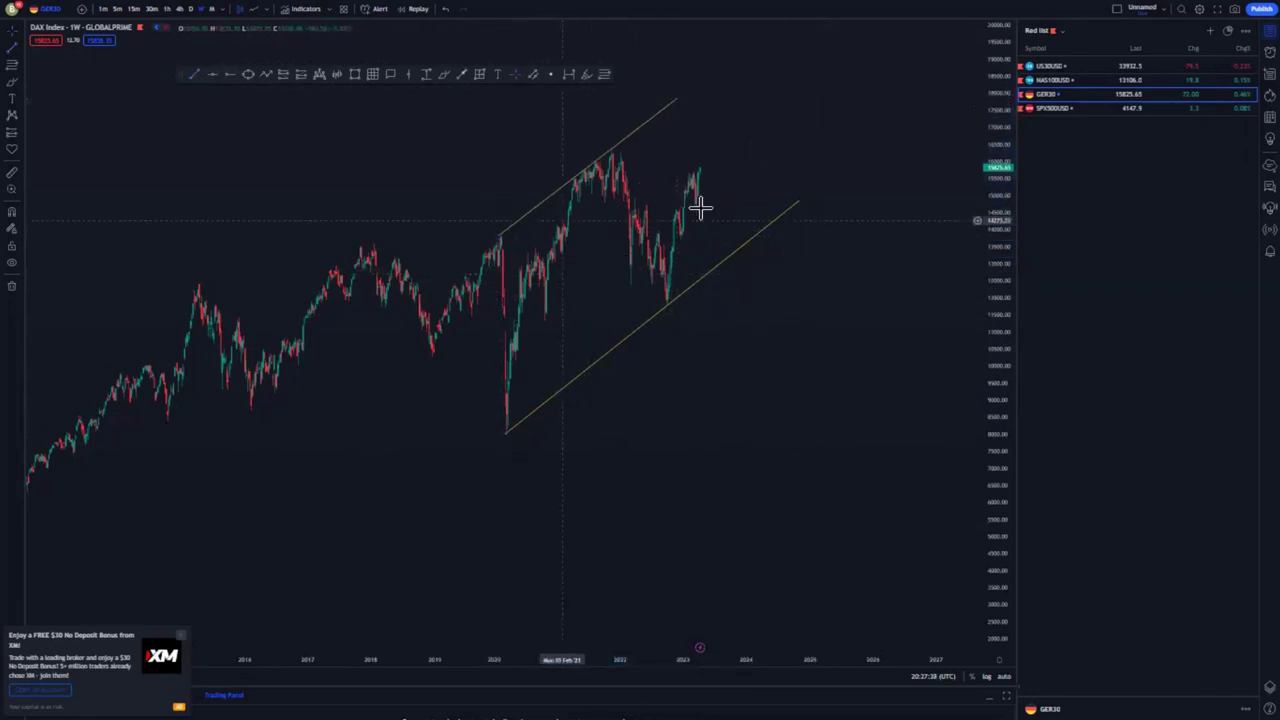
# - Draw an arrow from the current price straight up towards the channel's upper line, and extend that line to meet the arrow's date
pyautogui.scroll(3, 791, 377)
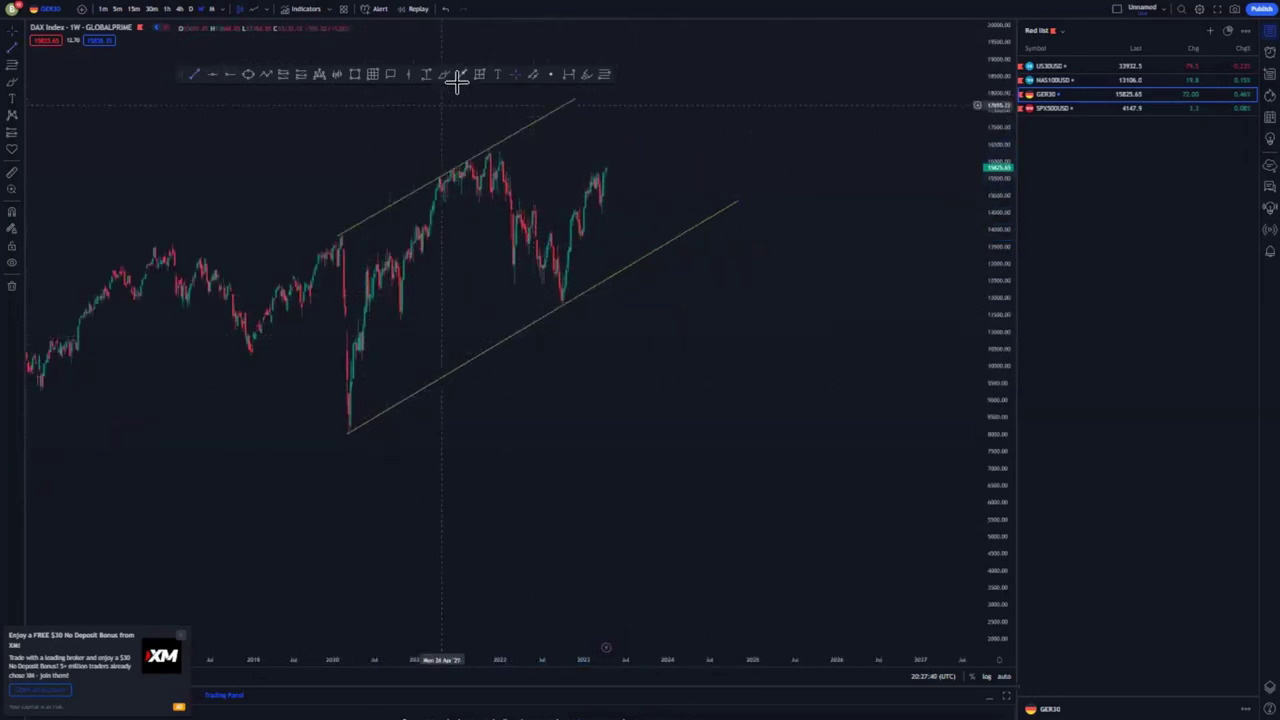
pyautogui.moveTo(606, 171)
pyautogui.mouseDown()
pyautogui.moveTo(607, 97)
pyautogui.moveTo(620, 83)
pyautogui.mouseUp()
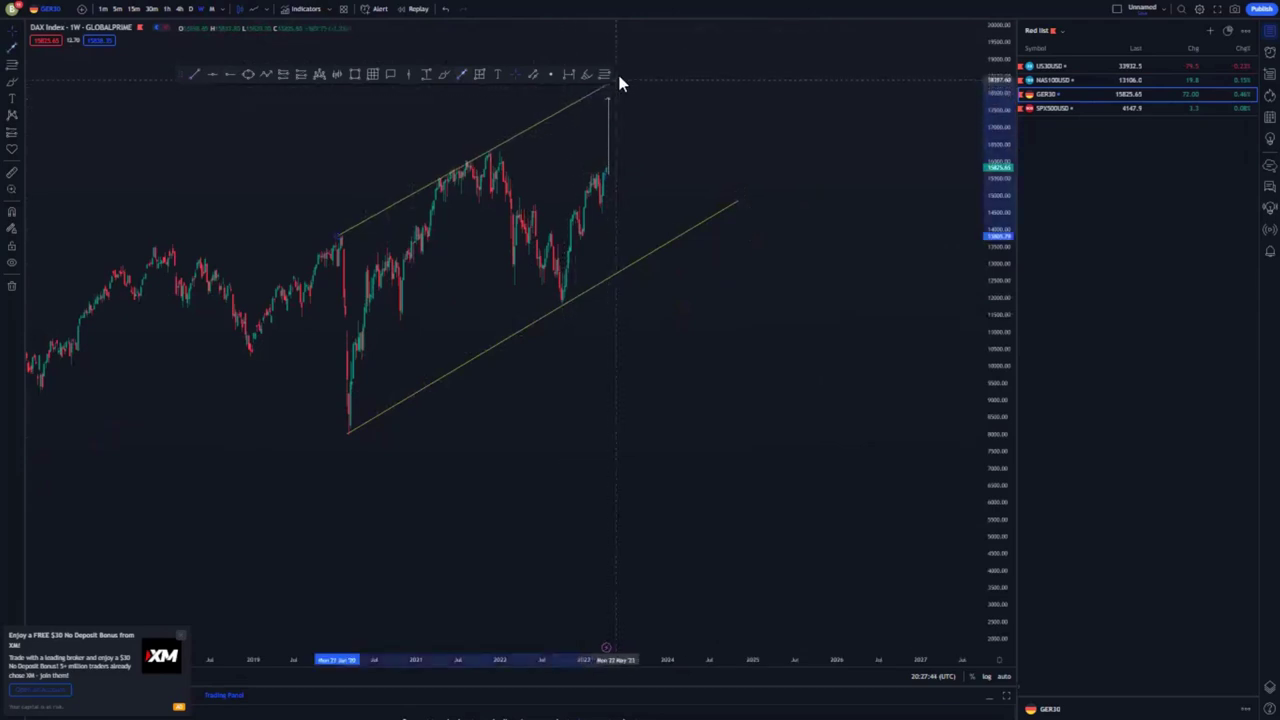
pyautogui.click(689, 116)
# - Sketch the swings from the March 2020 low to the current price with the Brush, undo it, and delete the stray brush mark
pyautogui.click(442, 76)
pyautogui.moveTo(352, 432)
pyautogui.mouseDown()
pyautogui.moveTo(436, 185)
pyautogui.moveTo(474, 237)
pyautogui.moveTo(529, 263)
pyautogui.moveTo(554, 294)
pyautogui.moveTo(604, 156)
pyautogui.mouseUp()
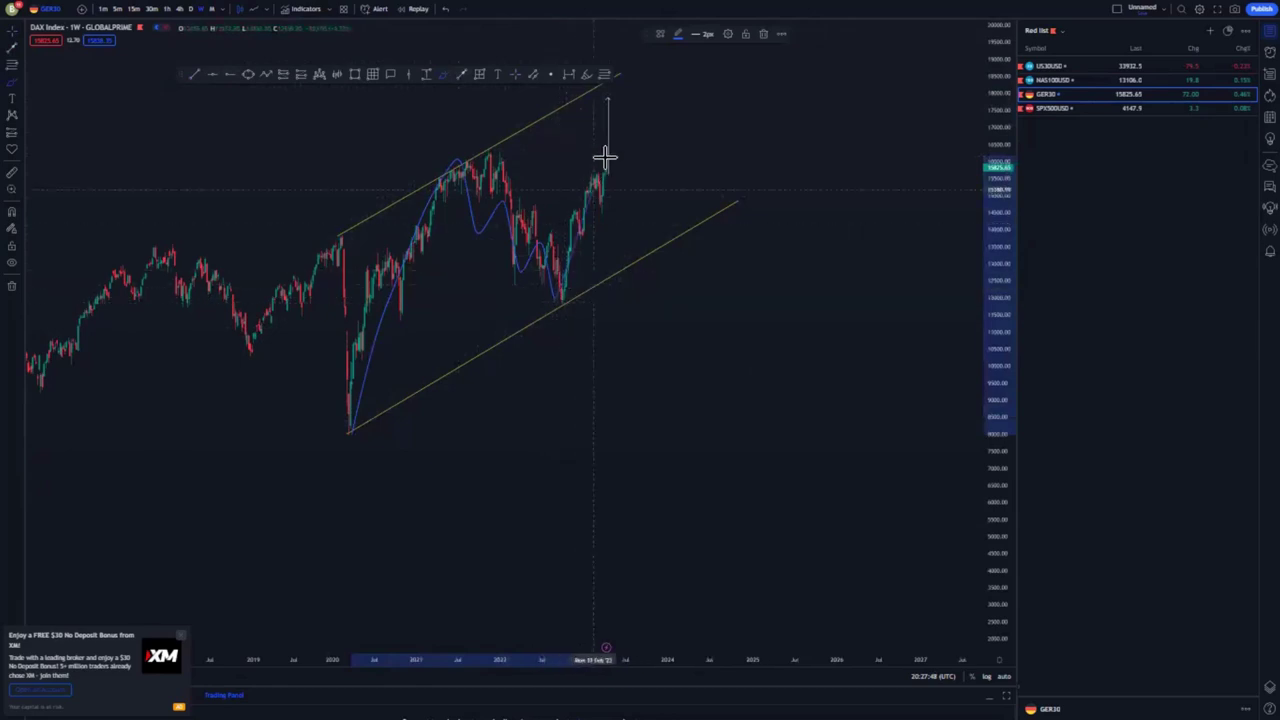
pyautogui.click(446, 11)
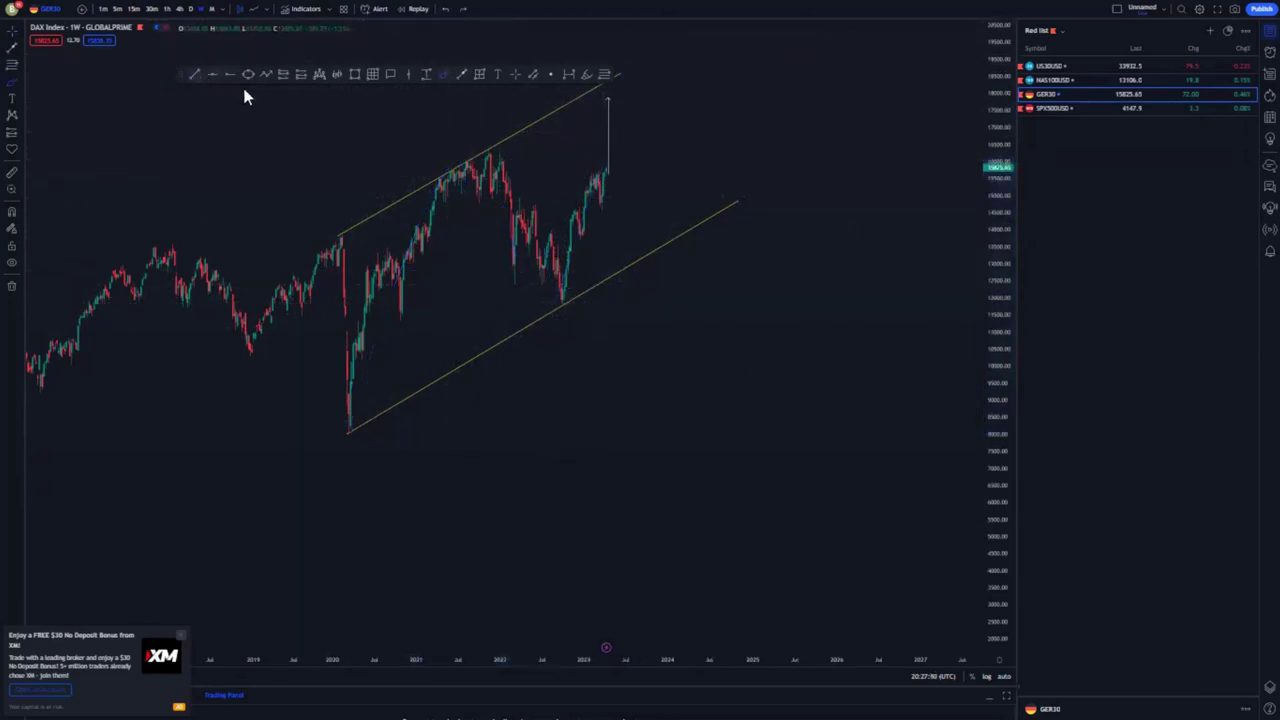
pyautogui.click(567, 253)
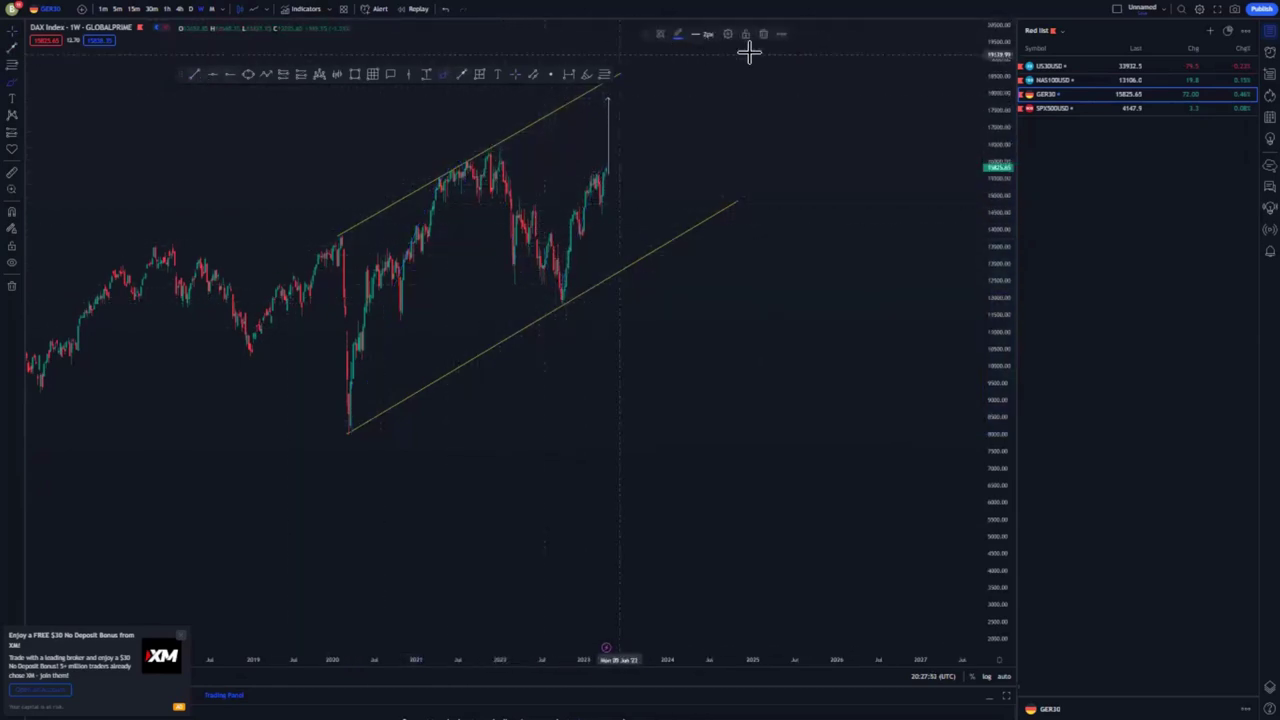
pyautogui.click(779, 36)
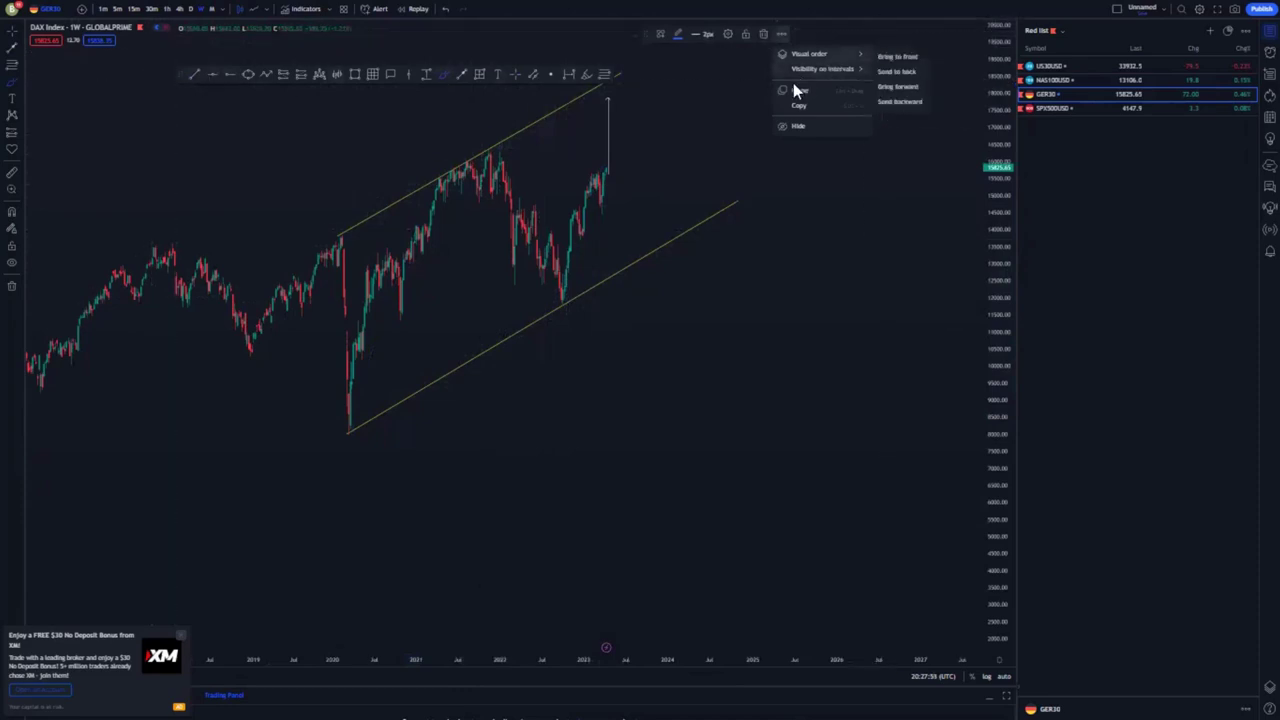
pyautogui.click(763, 35)
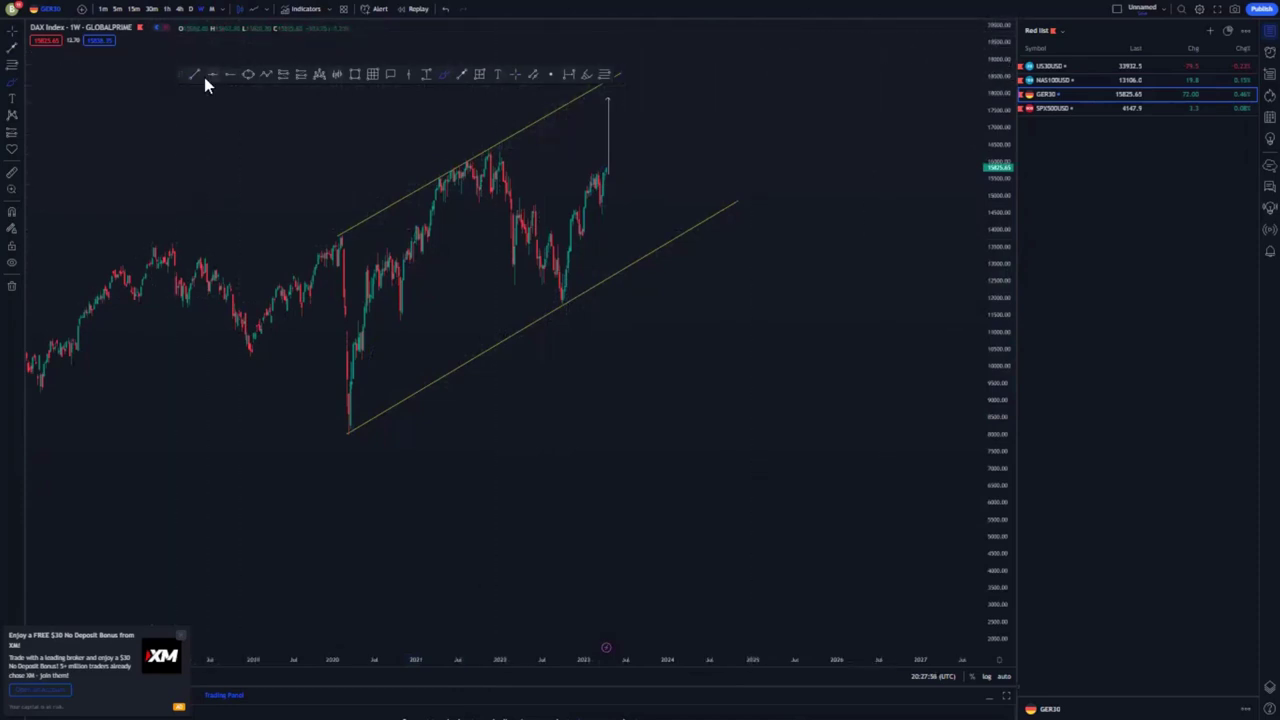
# - Draw a falling channel: a trend line from the January 2022 high to October 2022, and one from August 2021 to the rising channel's lower line
pyautogui.click(498, 145)
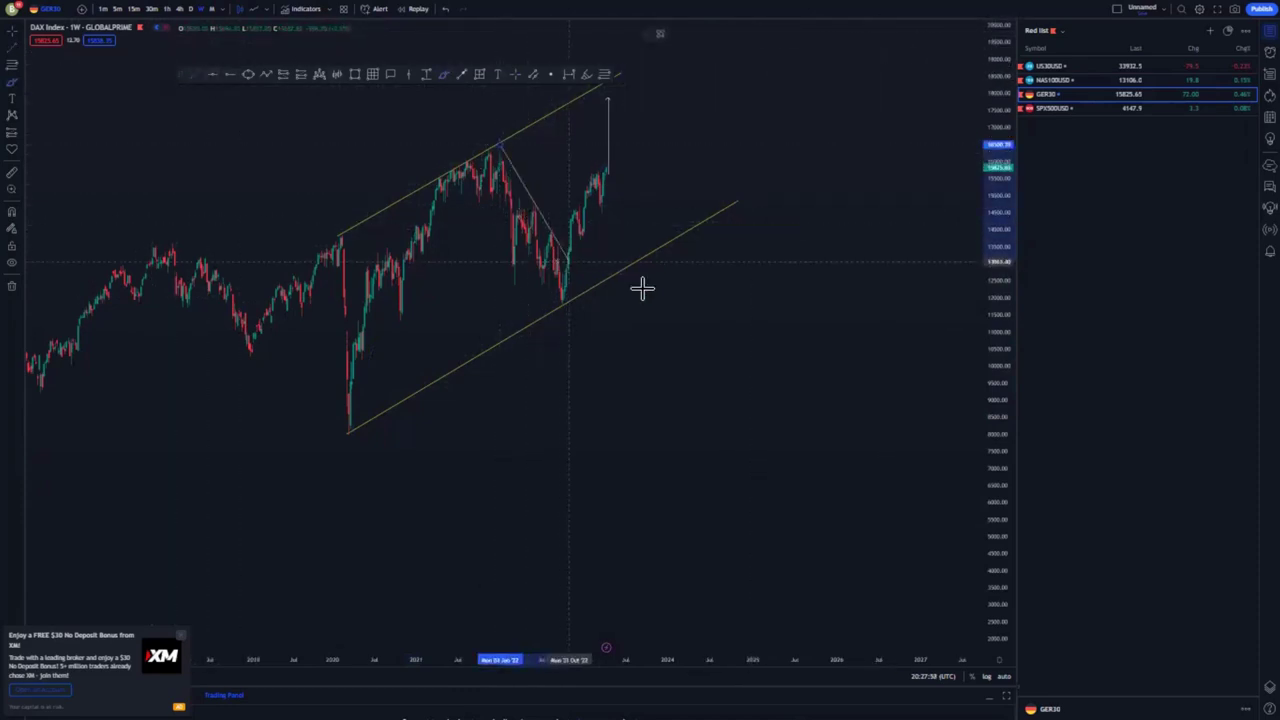
pyautogui.click(567, 262)
pyautogui.click(194, 74)
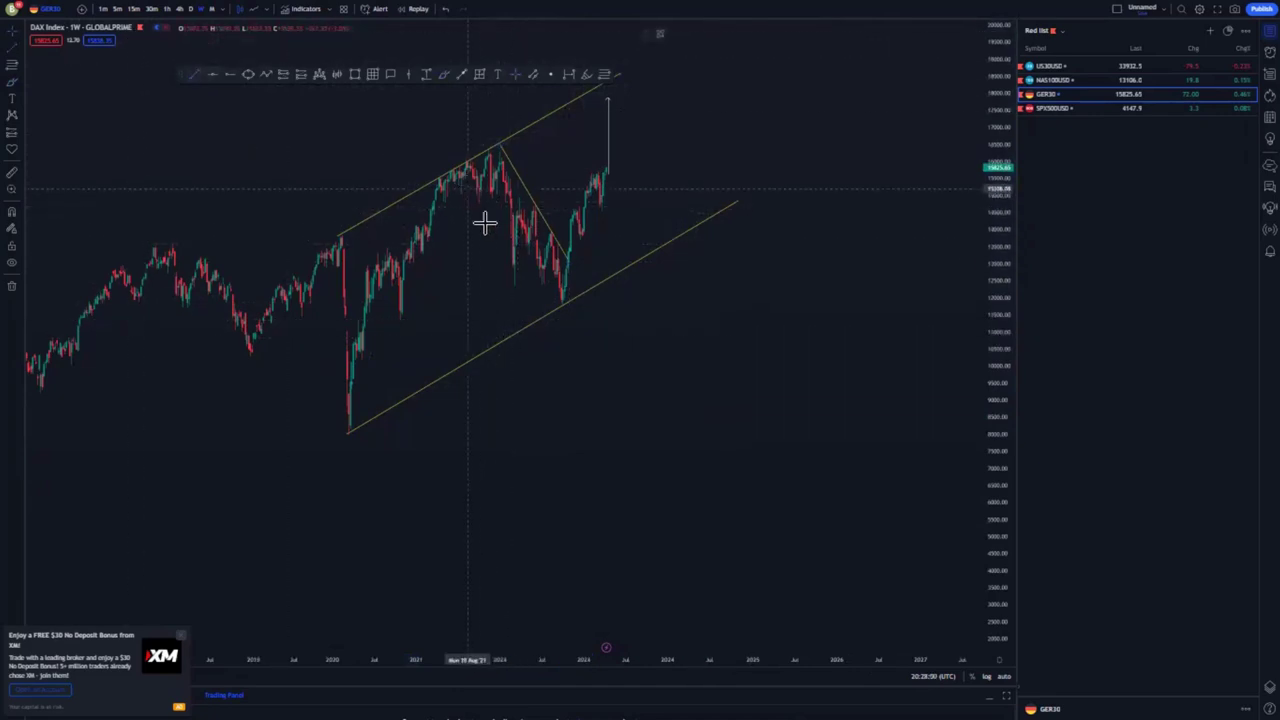
pyautogui.click(467, 189)
pyautogui.click(536, 318)
# - Add horizontal rays from the November 2021 high and from the March 2020 low
pyautogui.moveTo(731, 306); pyautogui.dragTo(611, 400)
pyautogui.scroll(-5, 611, 400)
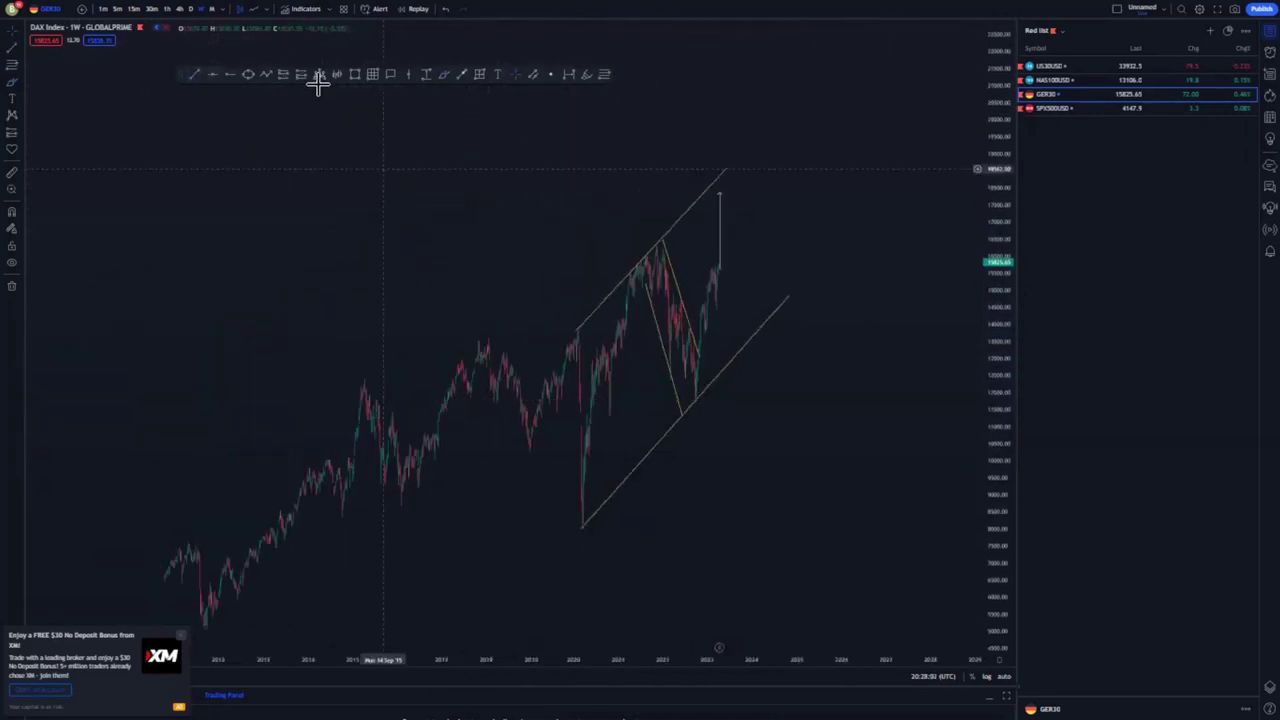
pyautogui.click(662, 244)
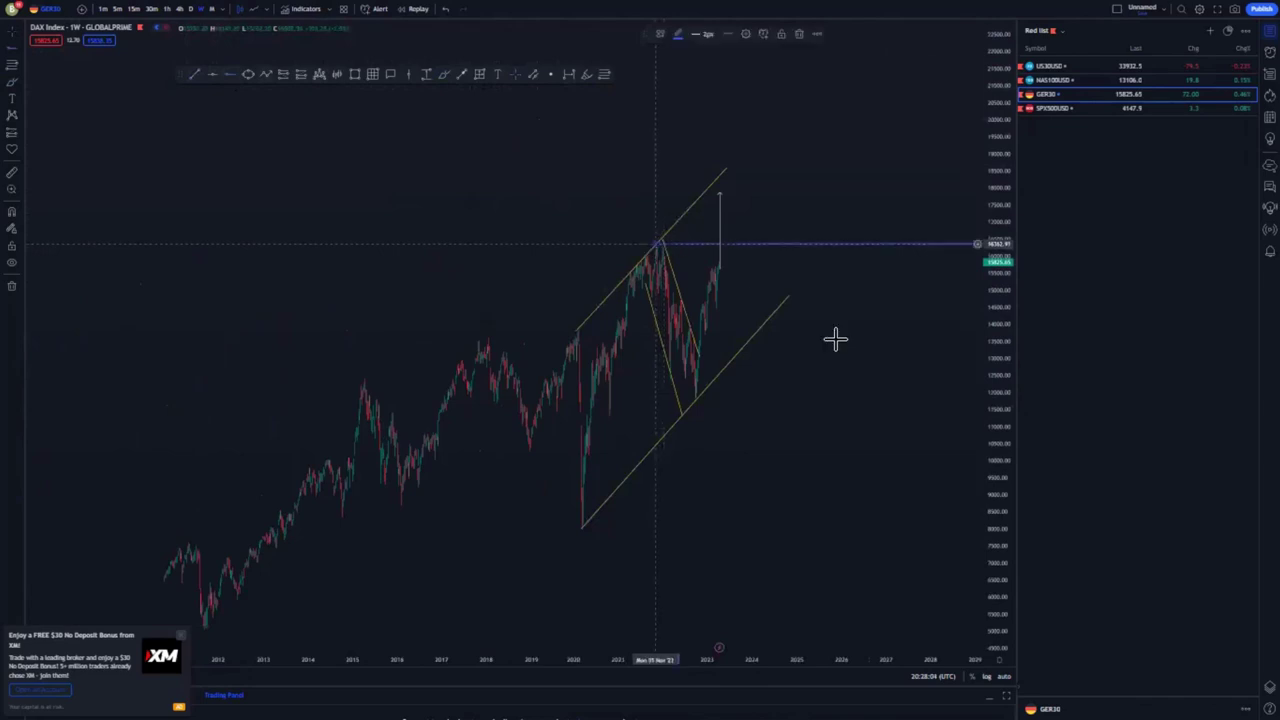
pyautogui.moveTo(835, 346); pyautogui.dragTo(756, 328)
pyautogui.scroll(-4, 757, 328)
pyautogui.moveTo(1001, 118); pyautogui.dragTo(1000, 440)
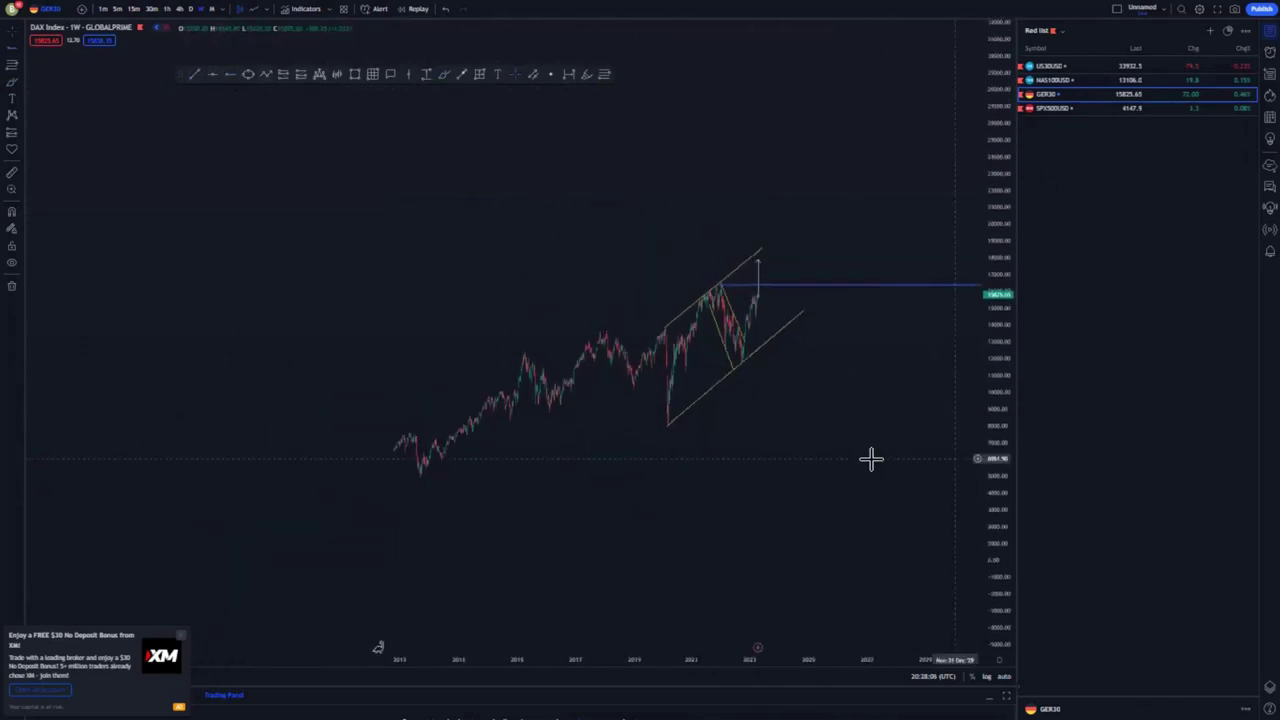
pyautogui.moveTo(857, 457); pyautogui.dragTo(686, 401)
pyautogui.click(230, 76)
pyautogui.click(505, 369)
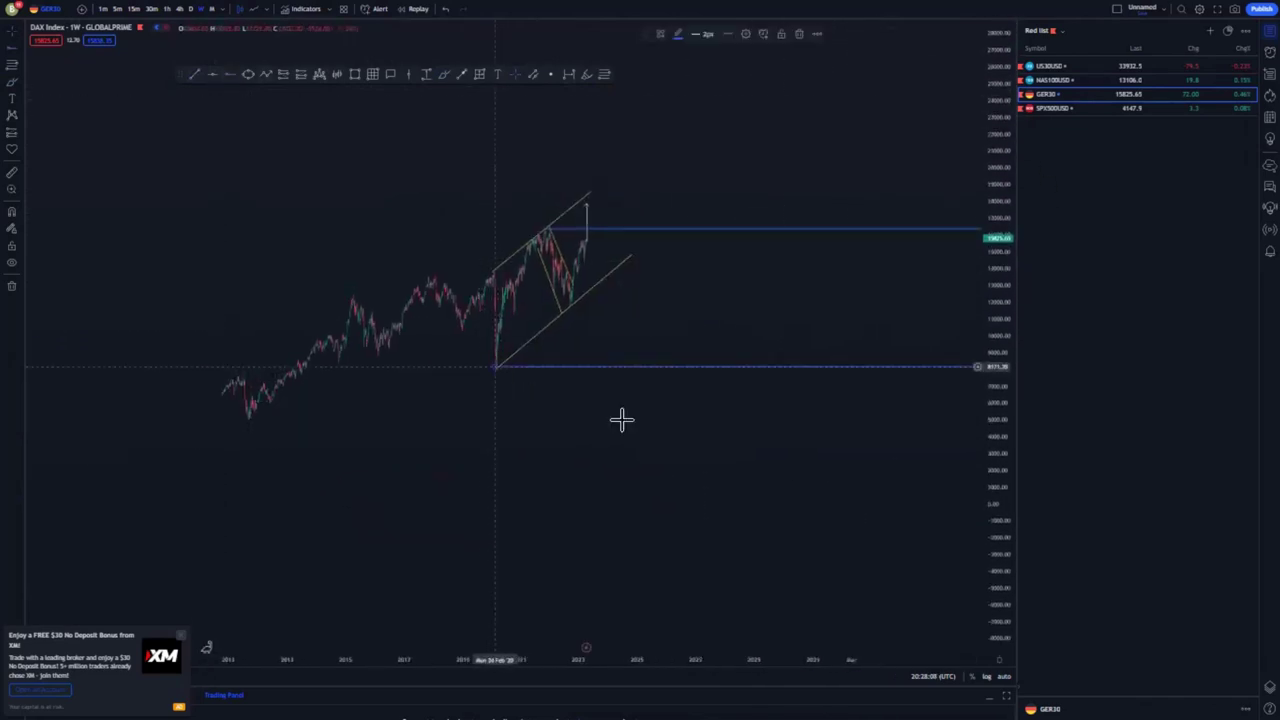
# - On the daily chart, move the start of the falling channel's lower line to the July 2021 low and shorten its upper line to about July 2022
pyautogui.scroll(-3, 645, 435)
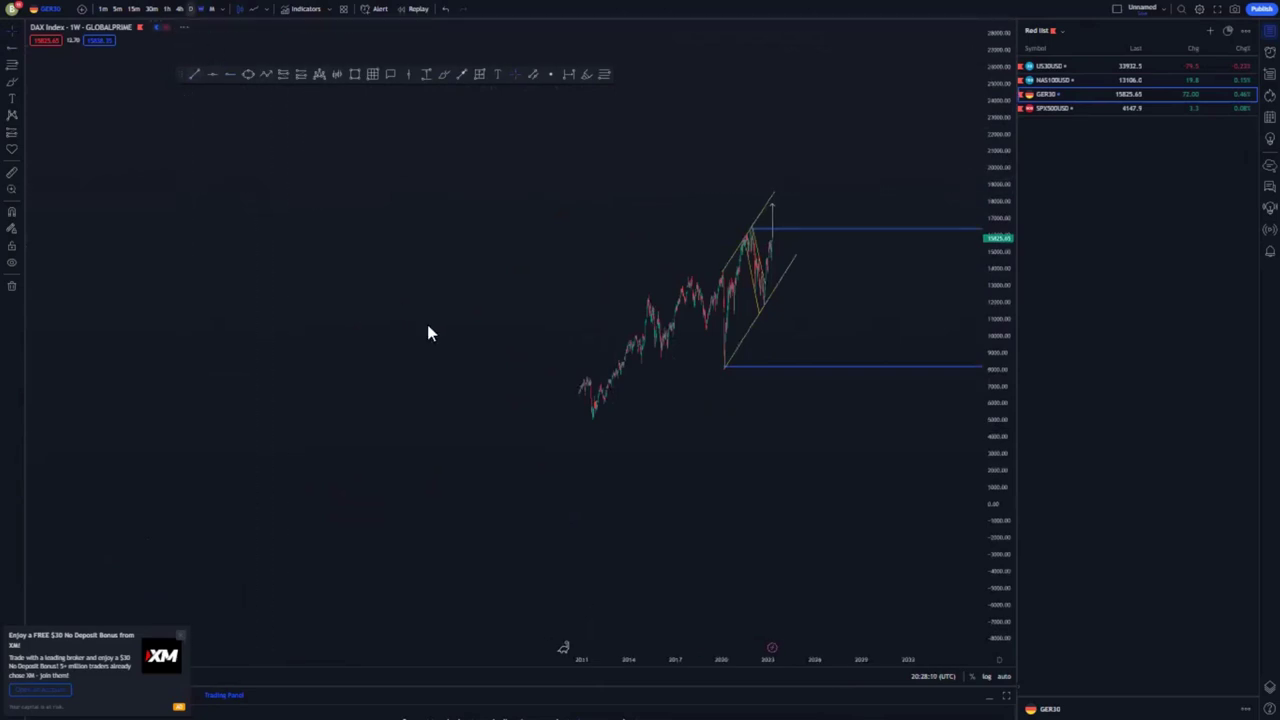
pyautogui.scroll(5, 430, 328)
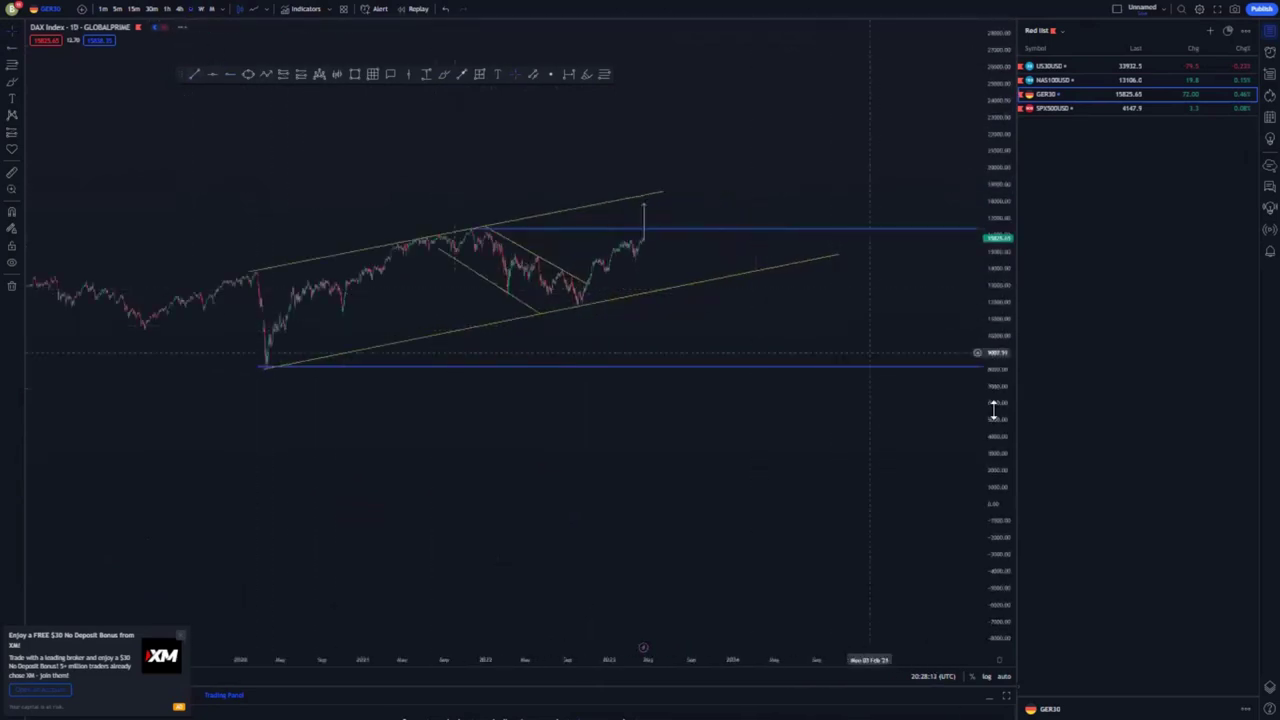
pyautogui.moveTo(994, 414); pyautogui.dragTo(982, 98)
pyautogui.scroll(4, 906, 308)
pyautogui.moveTo(577, 288); pyautogui.dragTo(858, 386)
pyautogui.scroll(4, 576, 356)
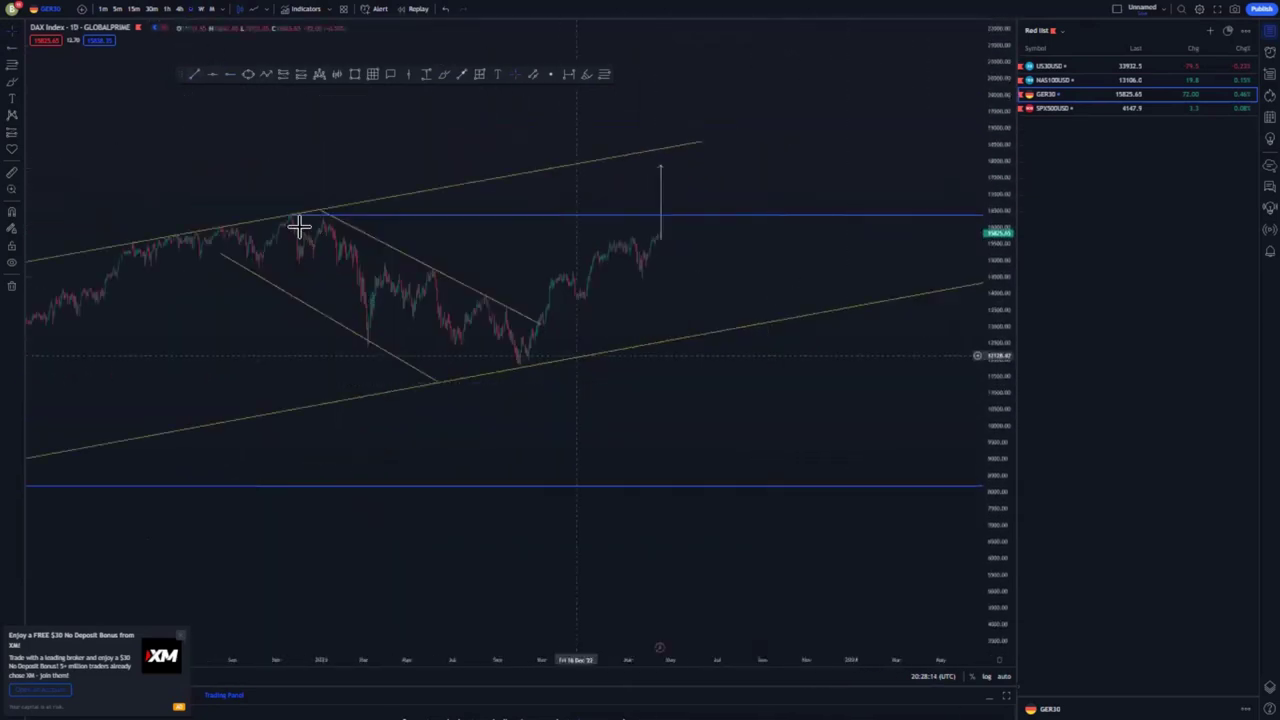
pyautogui.moveTo(220, 257); pyautogui.dragTo(198, 258)
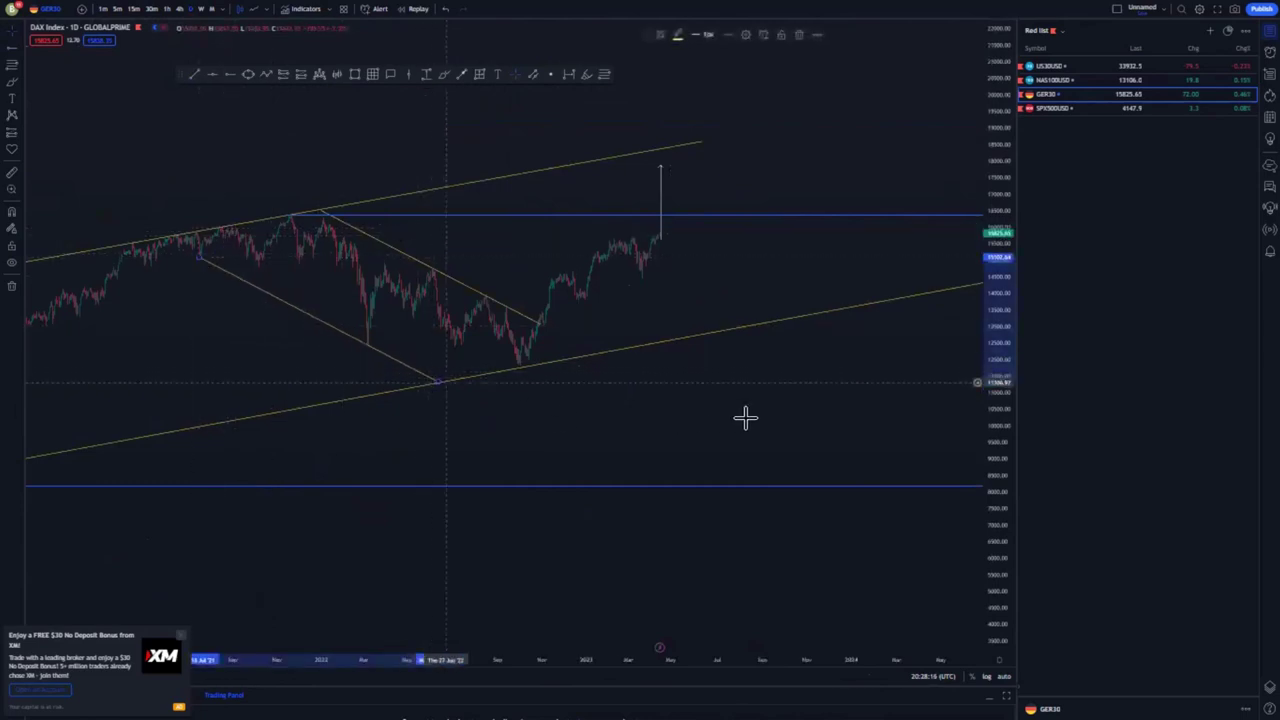
pyautogui.moveTo(988, 468); pyautogui.dragTo(938, 276)
pyautogui.scroll(2, 520, 350)
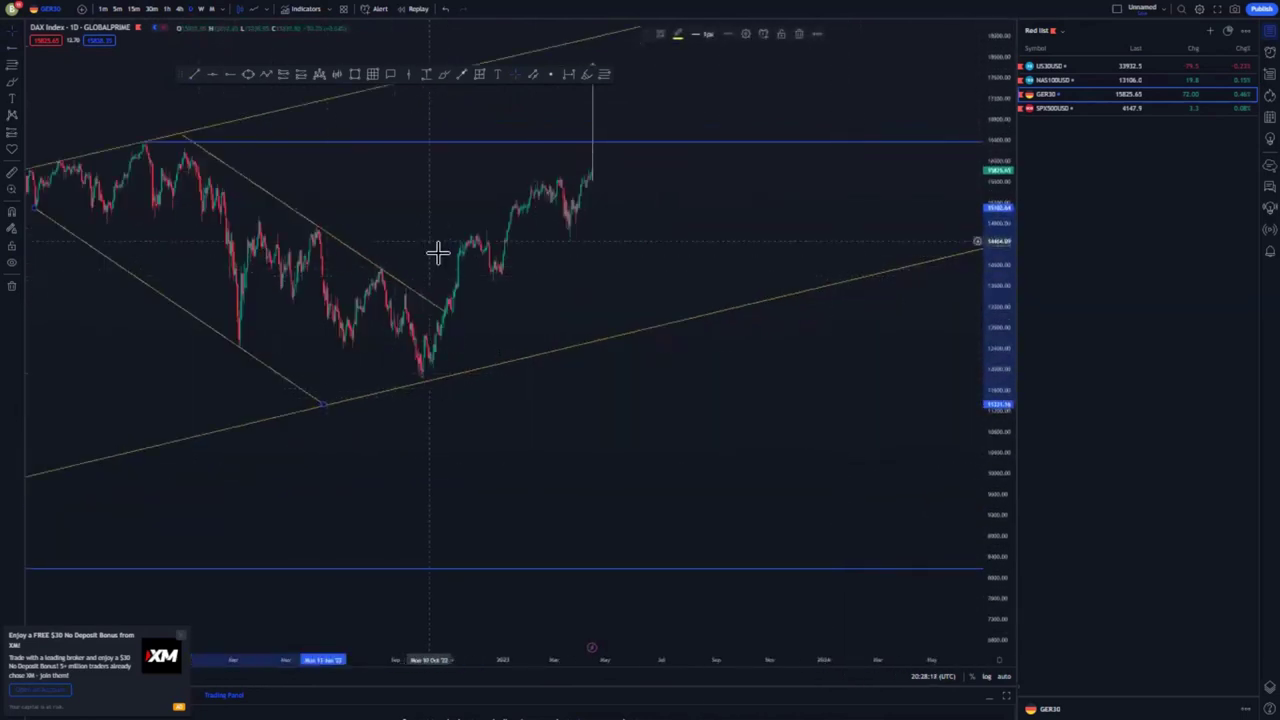
pyautogui.moveTo(448, 313); pyautogui.dragTo(358, 253)
pyautogui.click(500, 246)
# - Draw a steeper rising channel: a trend line from the October 2022 low through the March 2023 low, and one from September 2022 along the highs
pyautogui.click(194, 75)
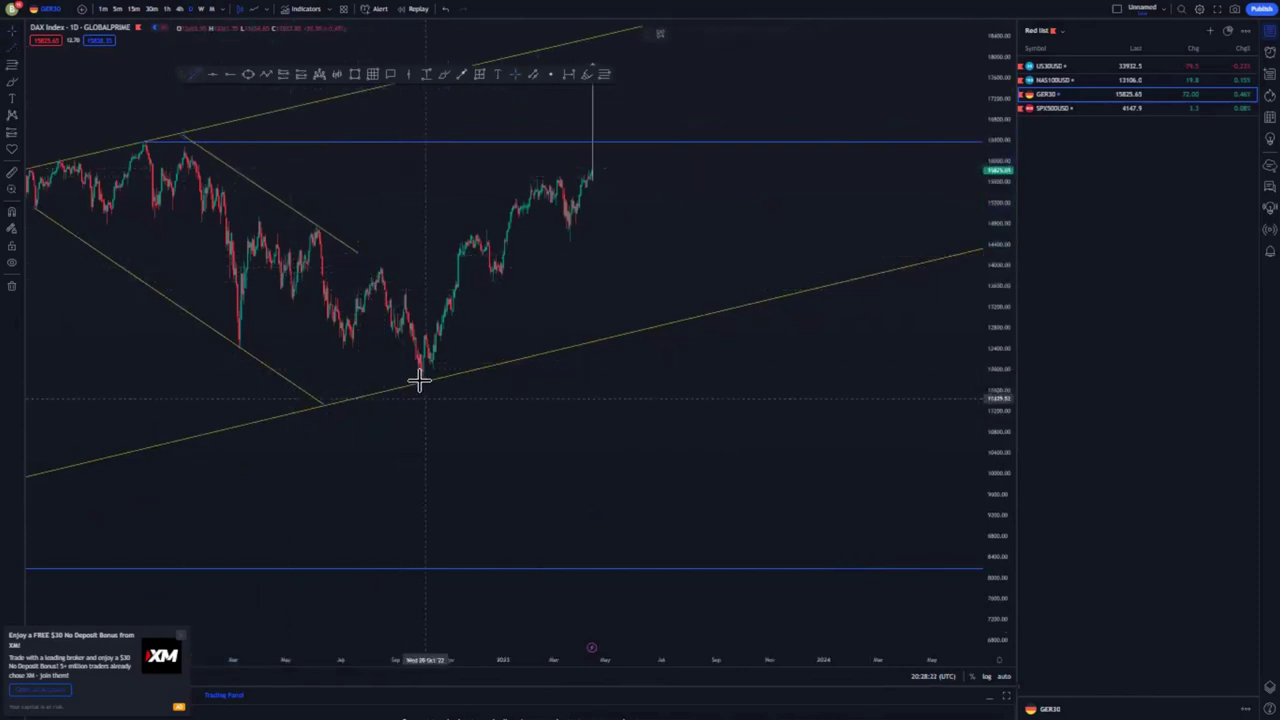
pyautogui.moveTo(420, 378)
pyautogui.mouseDown()
pyautogui.moveTo(608, 186)
pyautogui.moveTo(634, 180)
pyautogui.mouseUp()
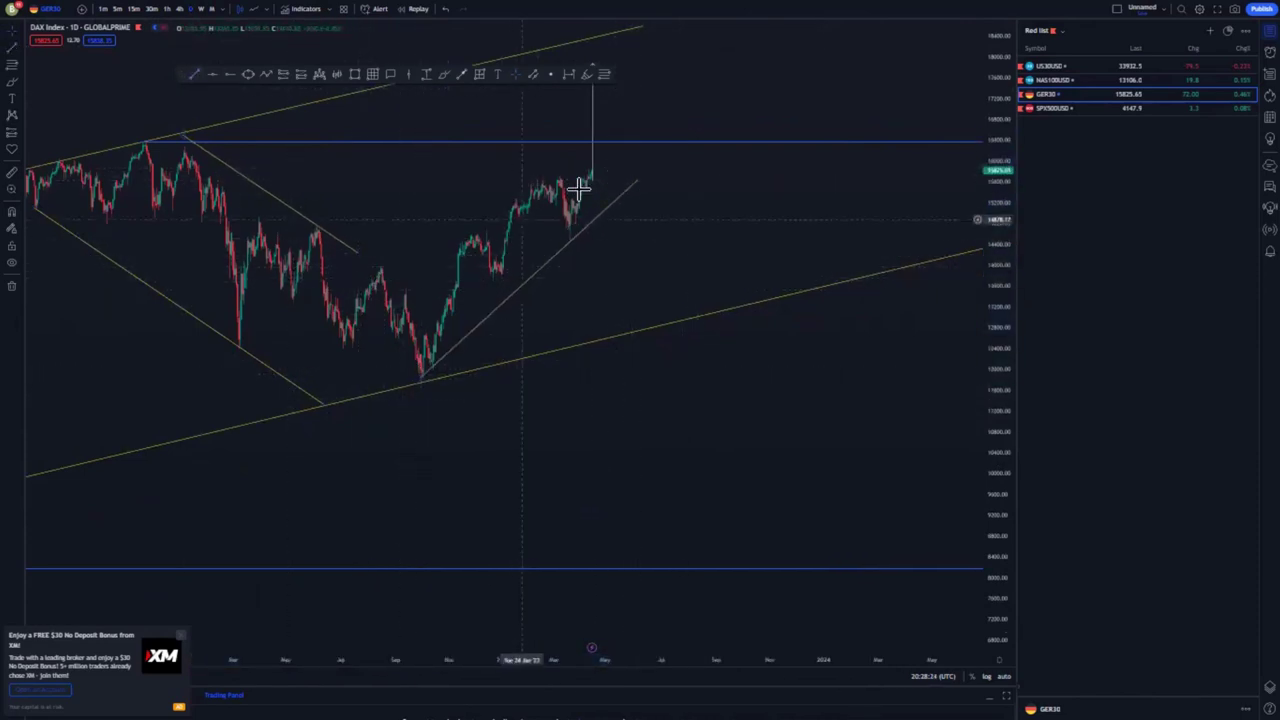
pyautogui.moveTo(398, 288); pyautogui.dragTo(577, 143)
pyautogui.click(718, 280)
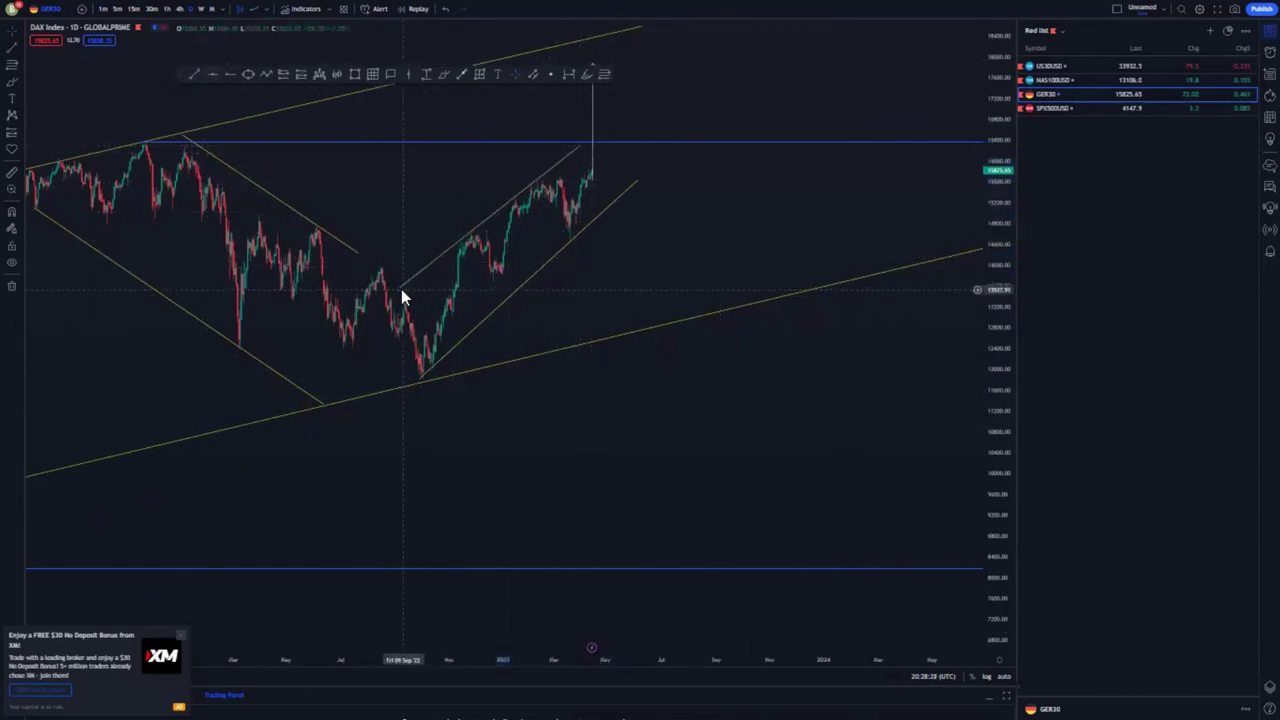
pyautogui.moveTo(402, 290); pyautogui.dragTo(407, 289)
pyautogui.click(683, 277)
# - Circle the November 2021 high, the end of the steeper channel's upper line and the outer channel's upper line above it with the Brush
pyautogui.scroll(-3, 690, 270)
pyautogui.moveTo(767, 188)
pyautogui.mouseDown()
pyautogui.moveTo(699, 270)
pyautogui.moveTo(563, 374)
pyautogui.mouseUp()
pyautogui.moveTo(241, 230); pyautogui.dragTo(234, 251)
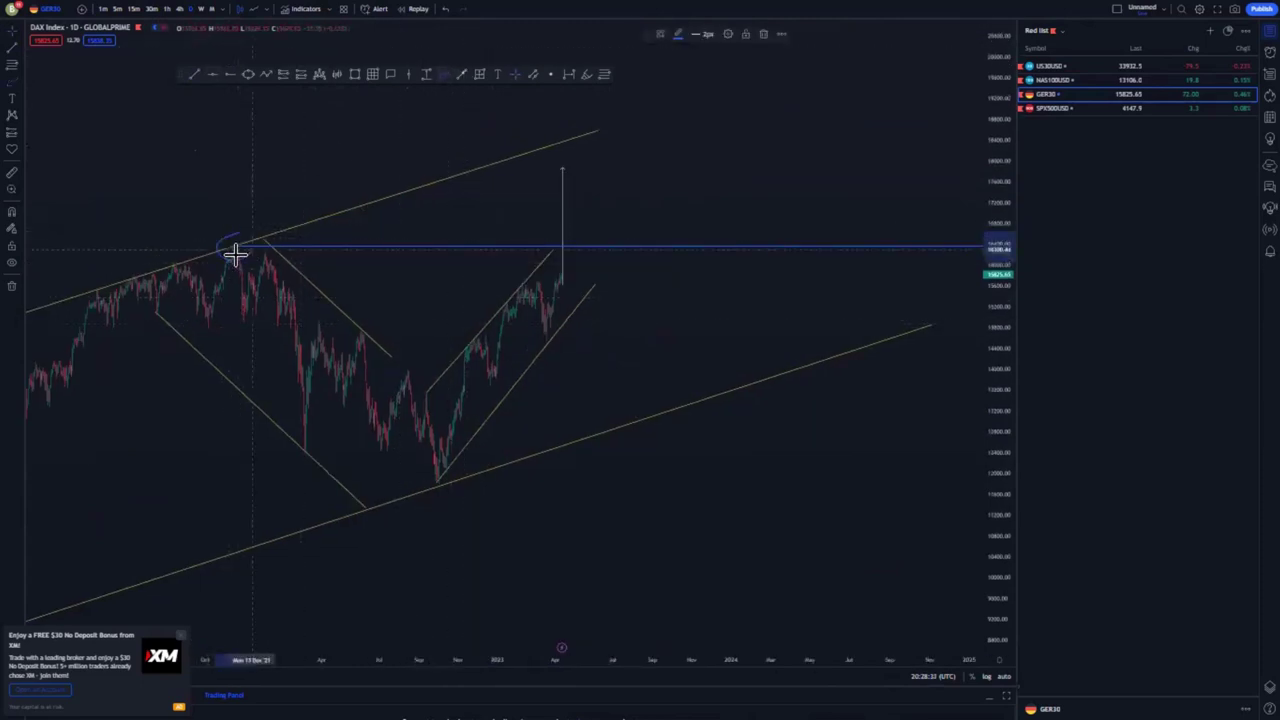
pyautogui.moveTo(551, 240); pyautogui.dragTo(531, 234)
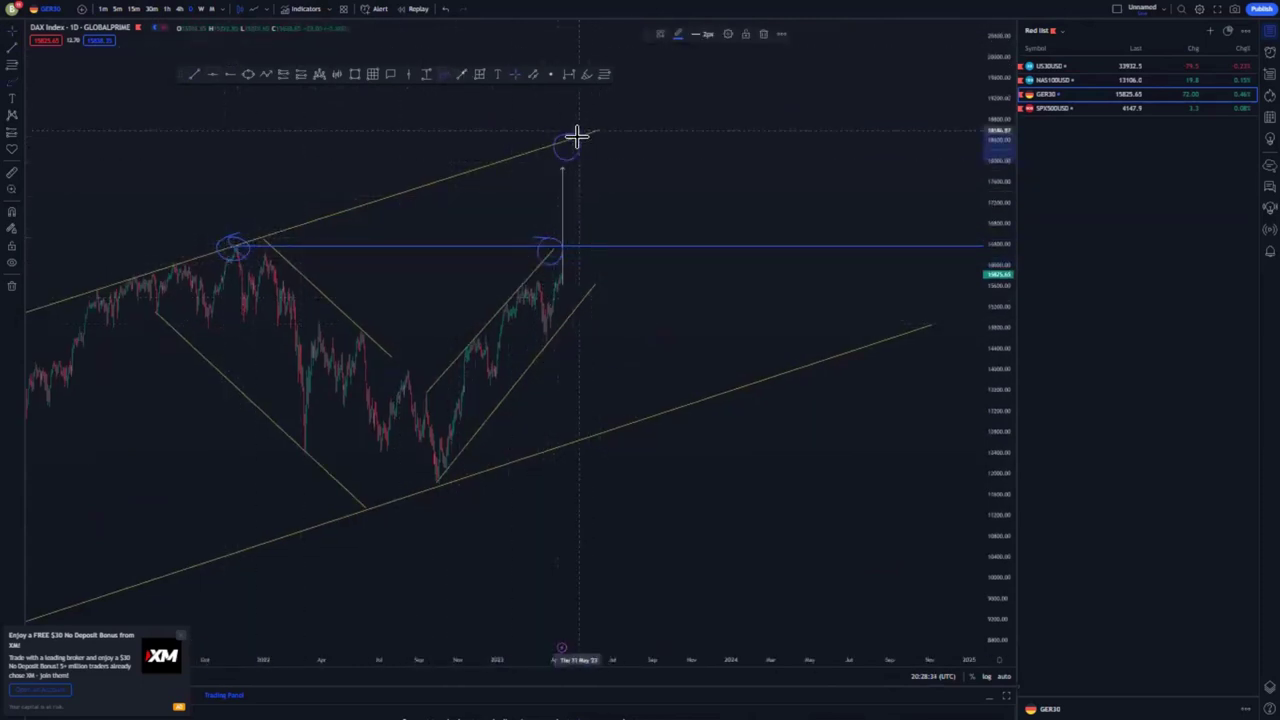
# - Sketch a drop through the outer channel's lower line and a stepped rebound with the Brush, and undo all the Brush marks
pyautogui.moveTo(574, 134); pyautogui.dragTo(690, 505)
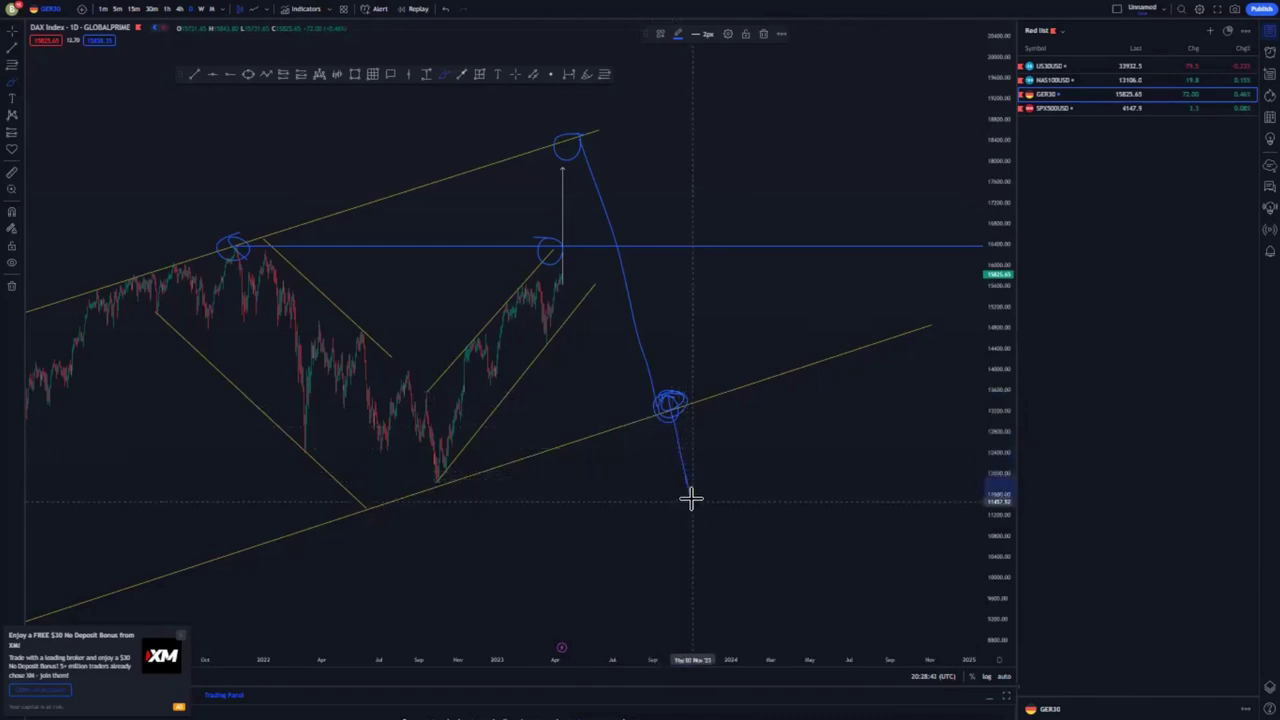
pyautogui.moveTo(677, 395); pyautogui.dragTo(717, 133)
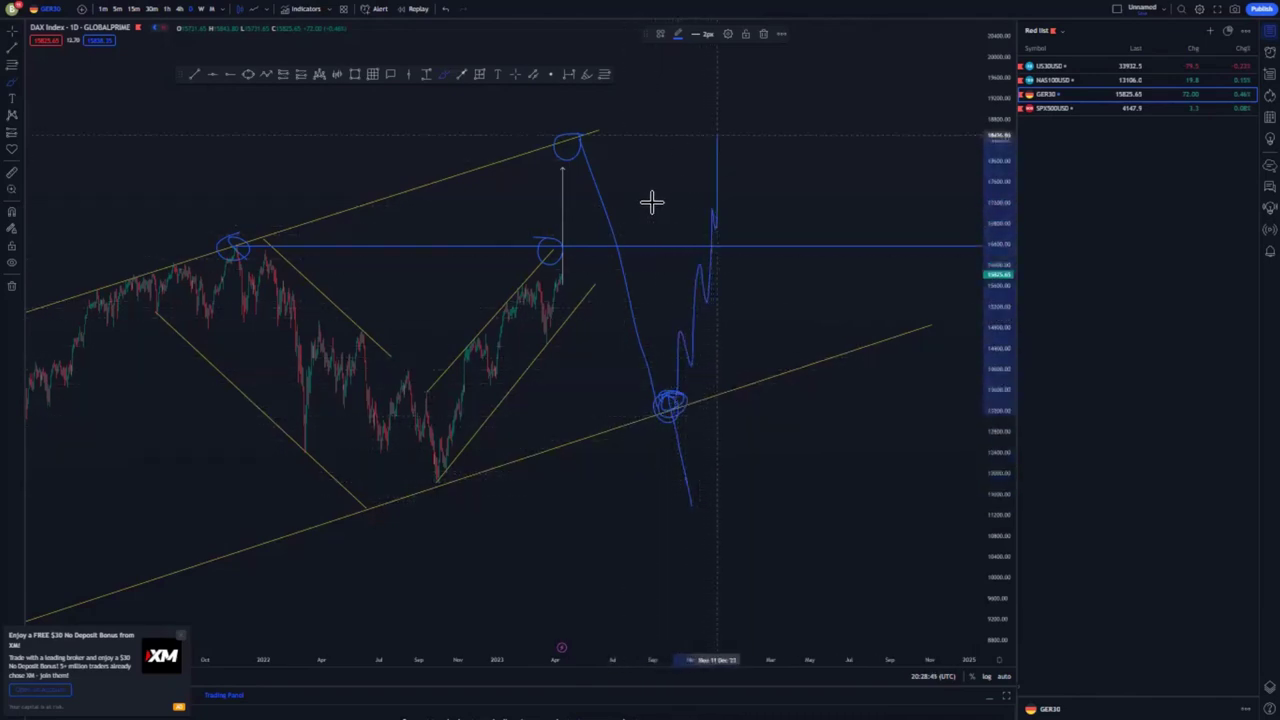
pyautogui.click(441, 12)
pyautogui.click(441, 12)
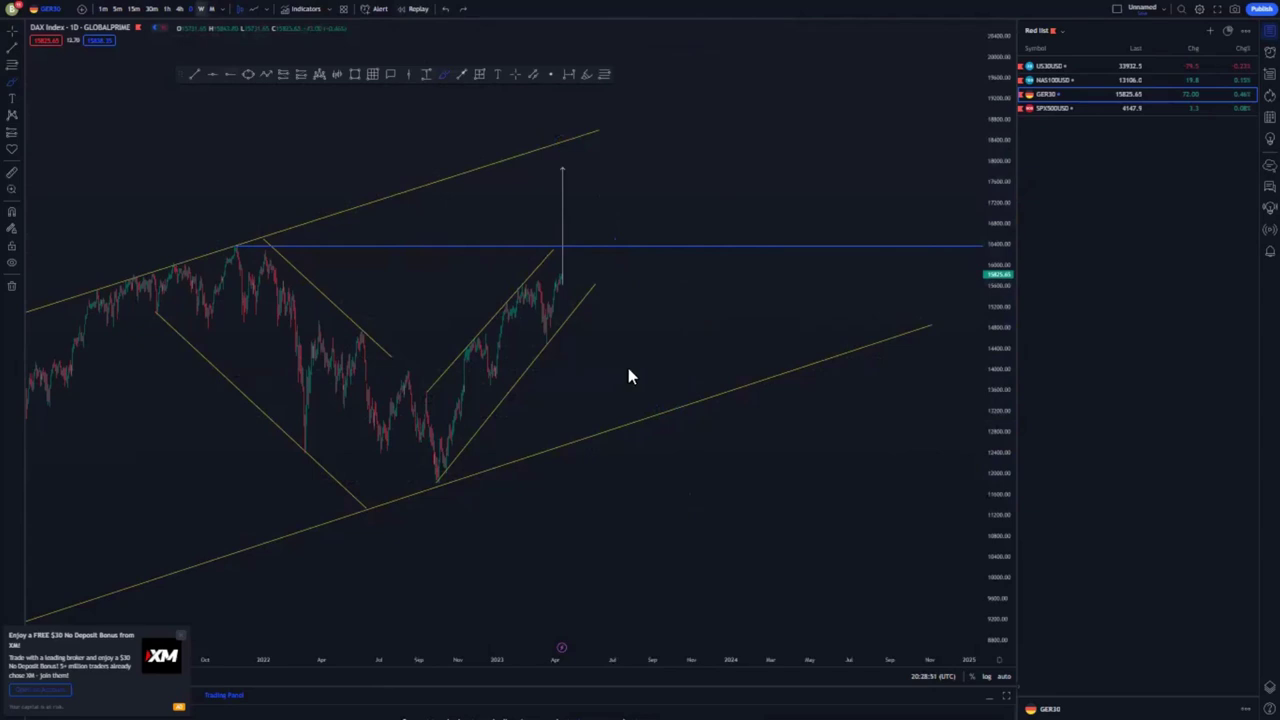
# - On the 4-hour chart, add a horizontal ray from the October 2022 low
pyautogui.click(180, 9)
pyautogui.scroll(-6, 675, 486)
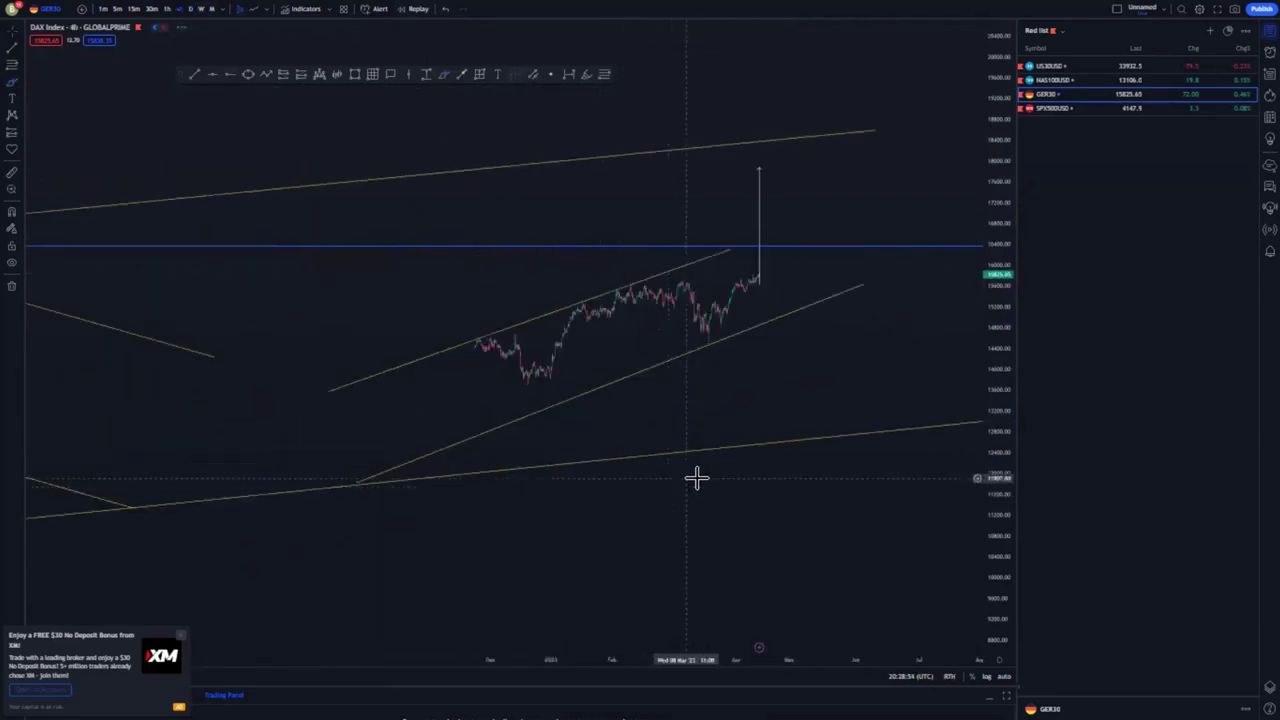
pyautogui.scroll(-6, 697, 478)
pyautogui.moveTo(1001, 514); pyautogui.dragTo(1002, 380)
pyautogui.moveTo(849, 438); pyautogui.dragTo(745, 414)
pyautogui.scroll(2, 746, 446)
pyautogui.scroll(-3, 746, 438)
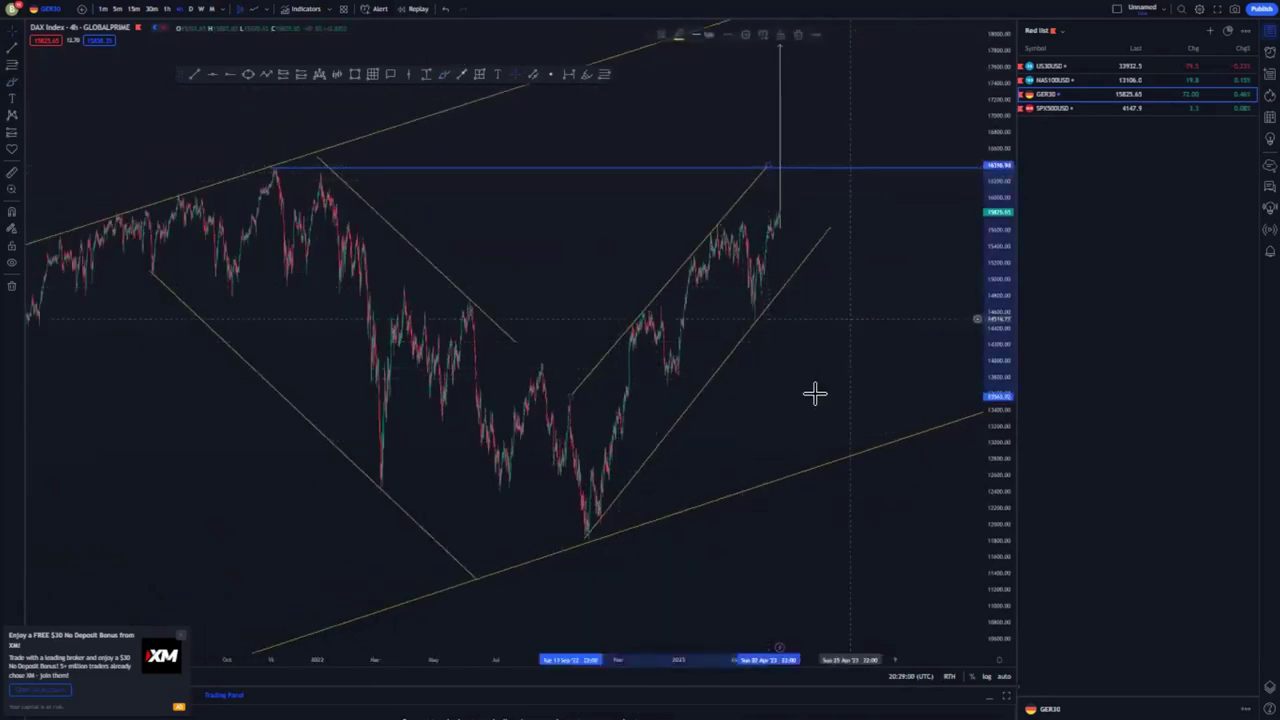
pyautogui.scroll(3, 815, 401)
pyautogui.scroll(-2, 815, 401)
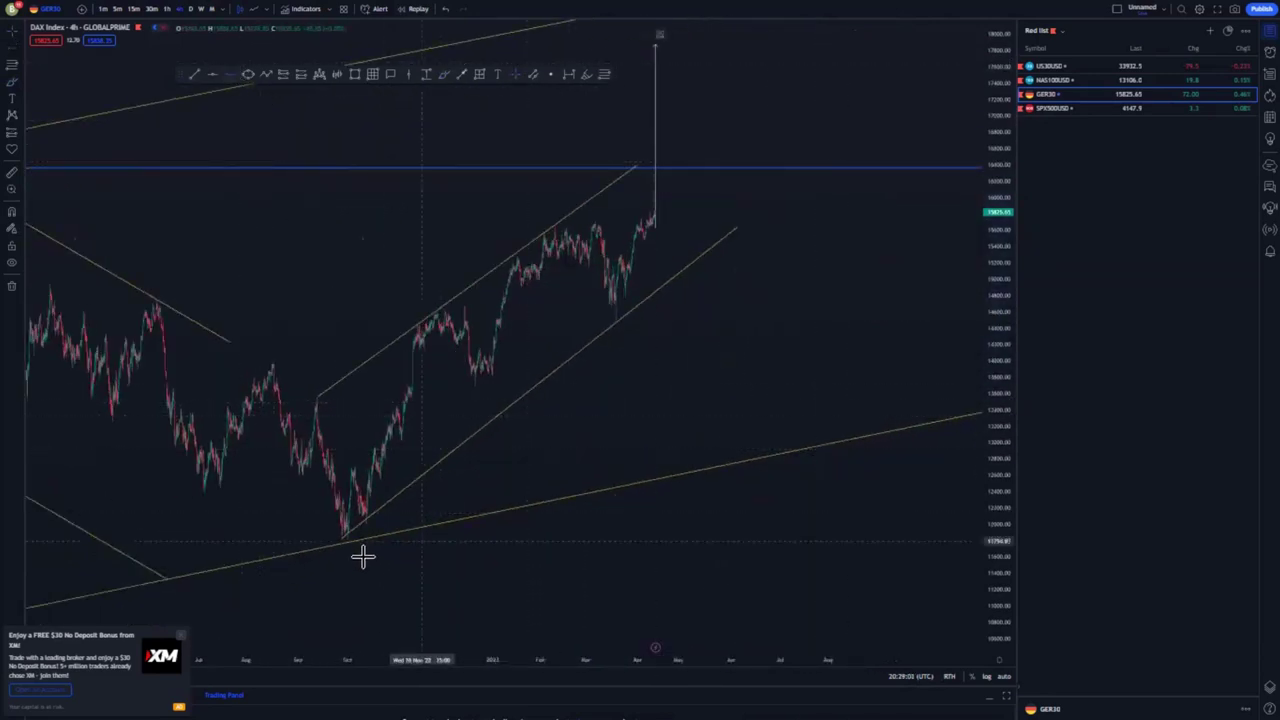
pyautogui.scroll(4, 914, 397)
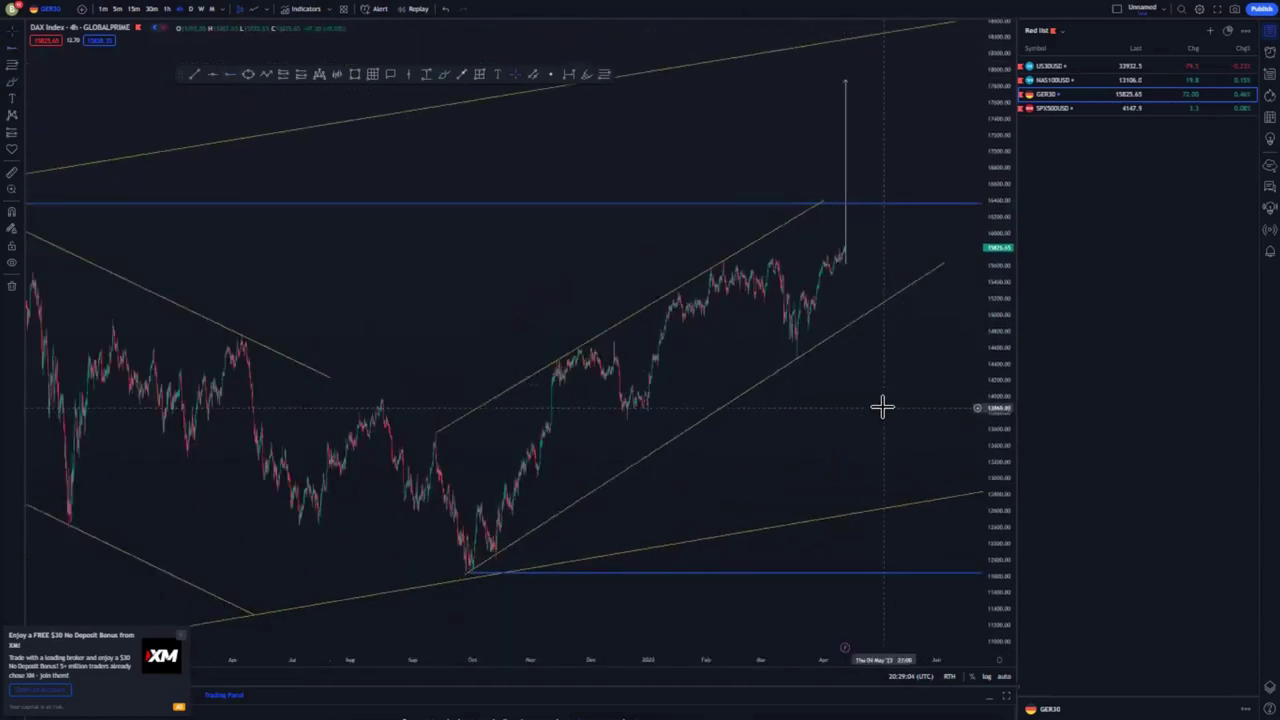
# - Delete the upward arrow and sketch a stepped rise with the Brush from the current price to the extended upper line of the steeper channel
pyautogui.scroll(6, 943, 334)
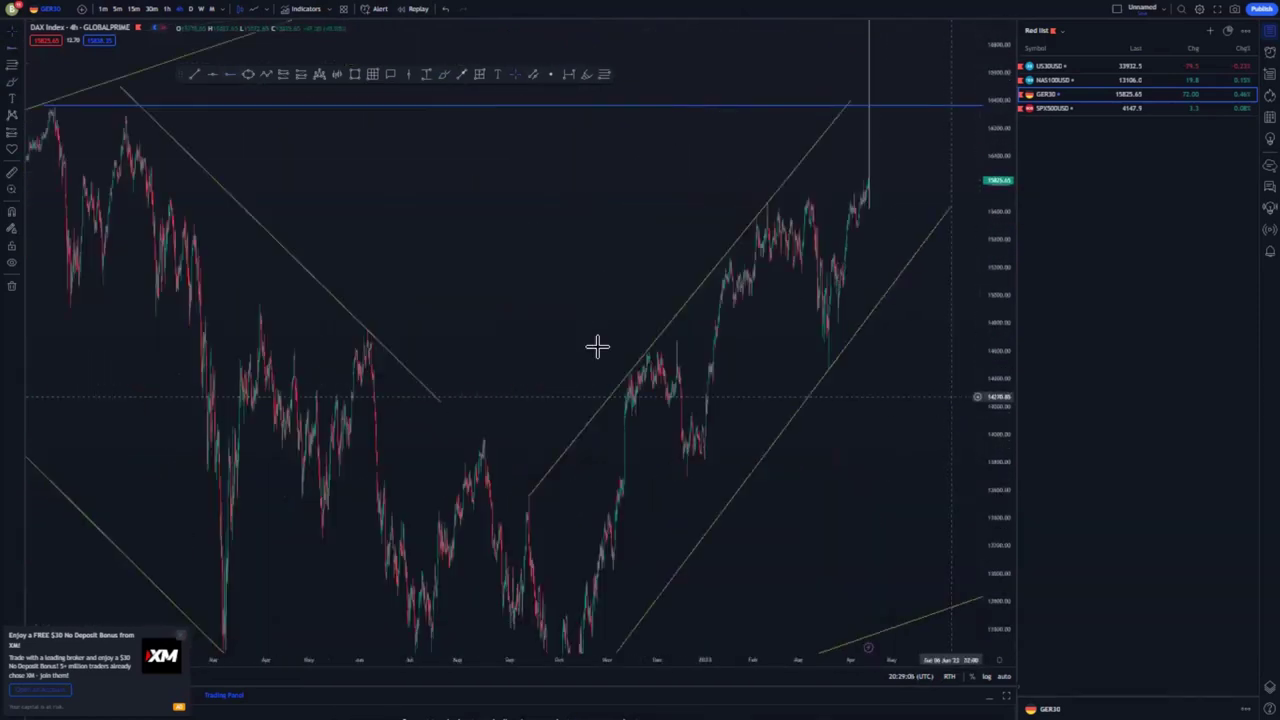
pyautogui.scroll(-8, 386, 290)
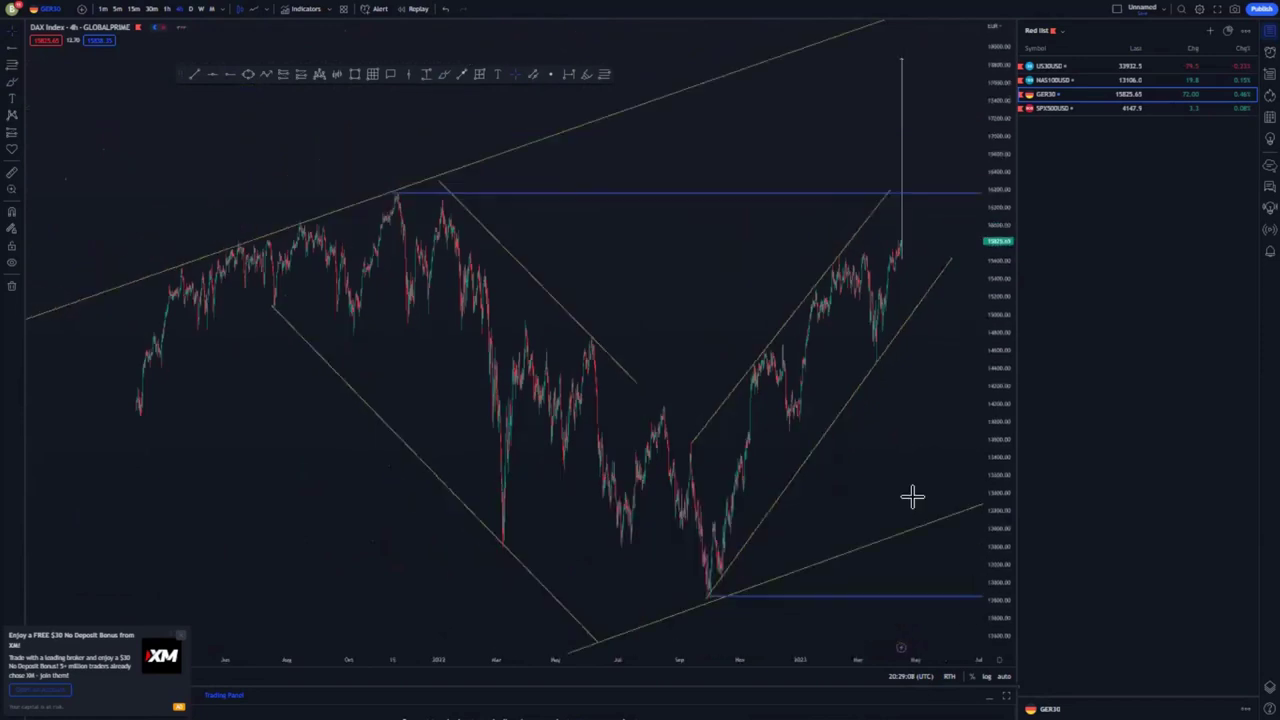
pyautogui.moveTo(899, 452); pyautogui.dragTo(614, 429)
pyautogui.click(625, 185)
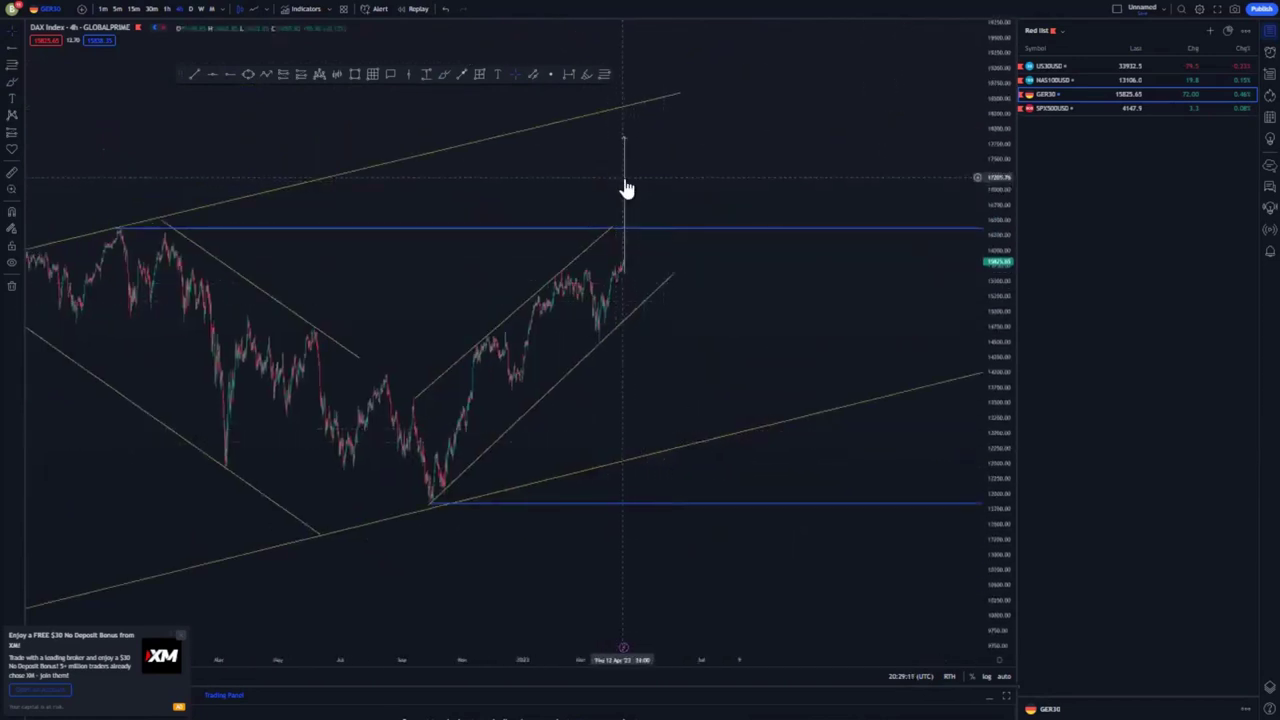
pyautogui.click(799, 36)
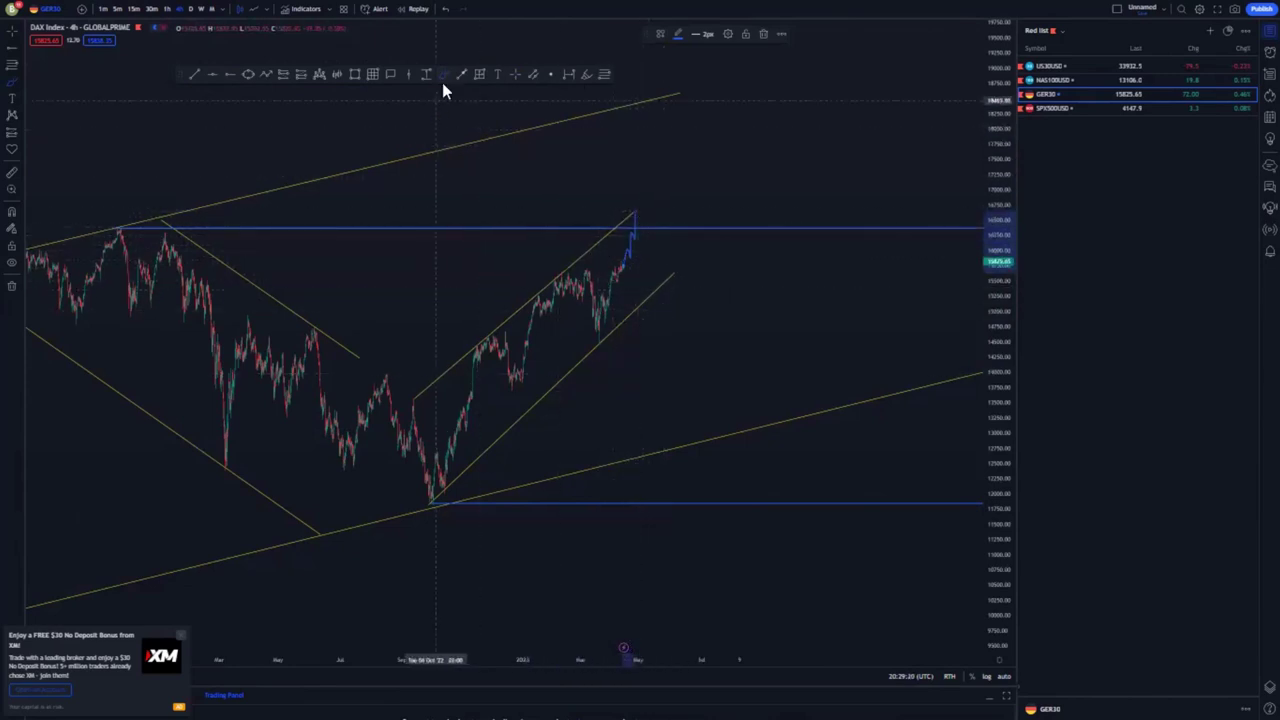
# - Place a short position at the top of the sketched rise, with a stop about 324 points above and a target about 4717 points below
pyautogui.click(300, 73)
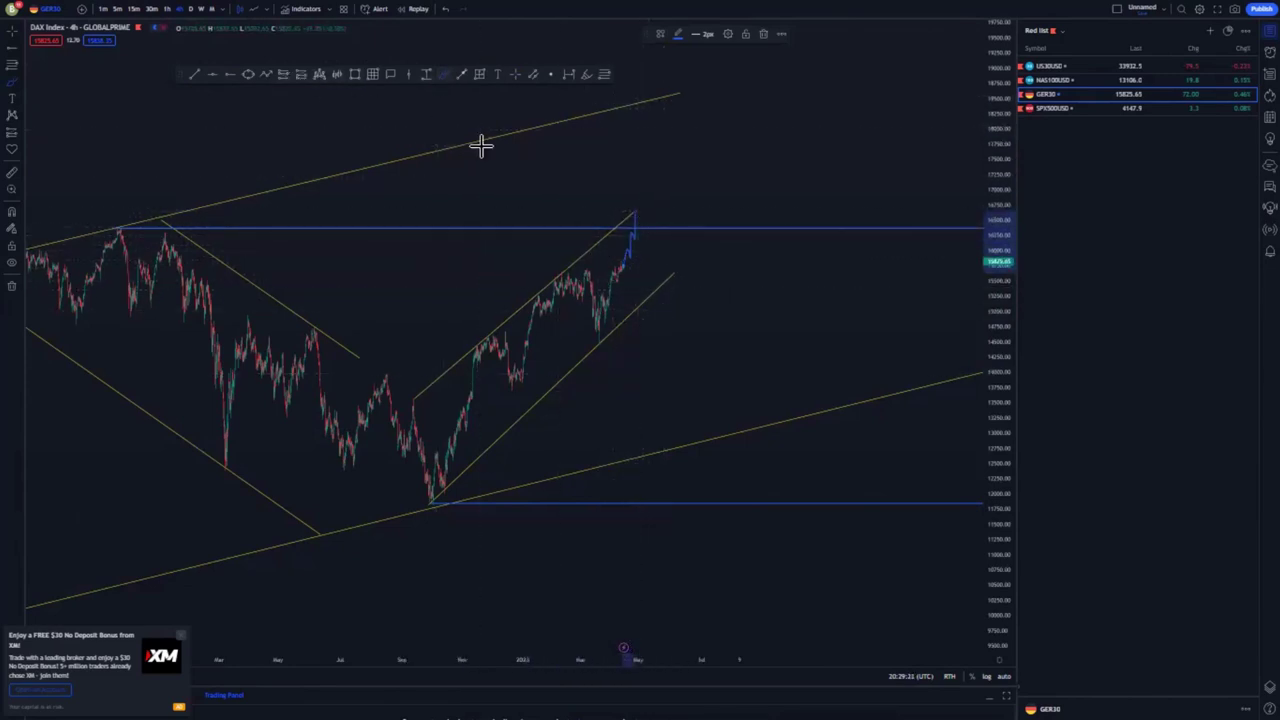
pyautogui.click(636, 221)
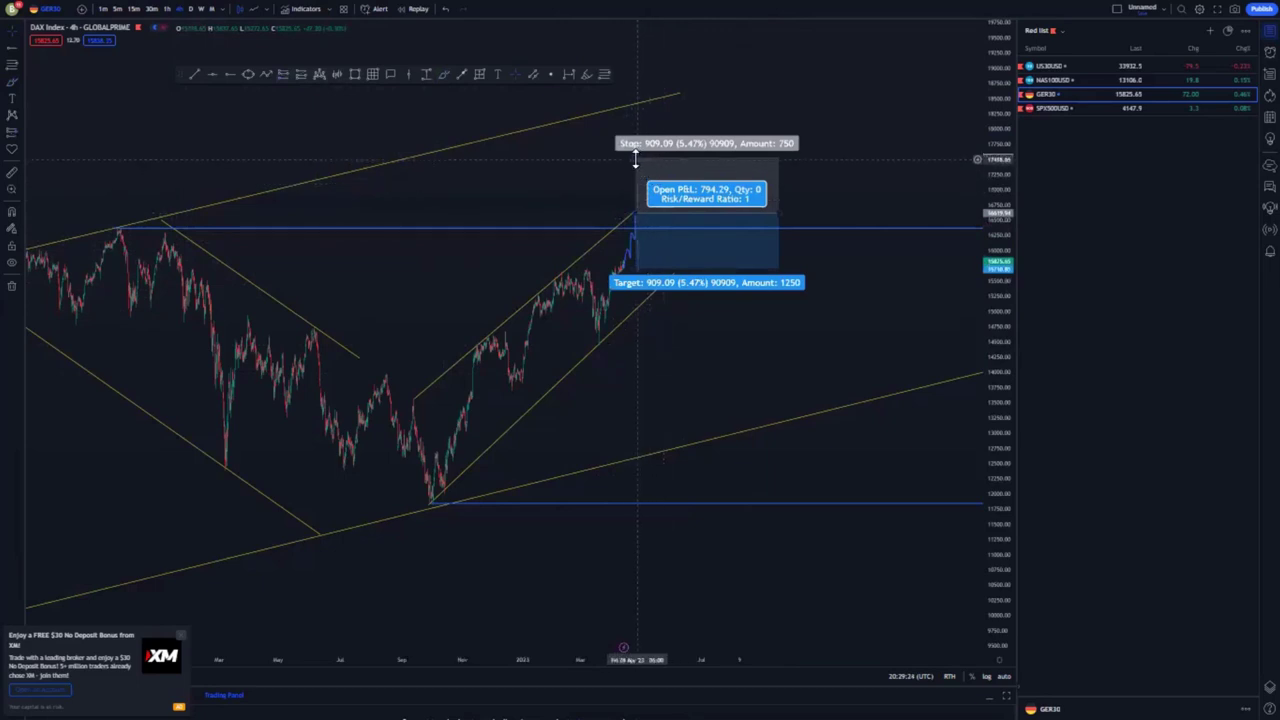
pyautogui.moveTo(636, 158); pyautogui.dragTo(637, 193)
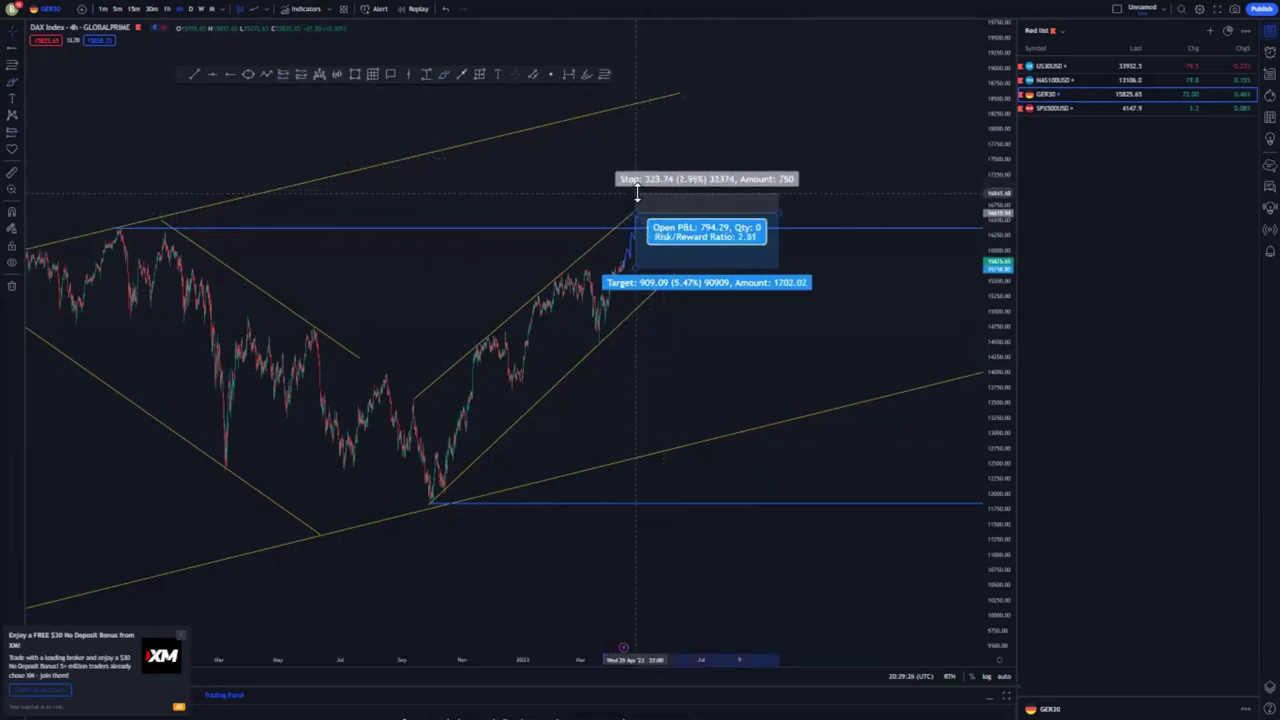
pyautogui.moveTo(637, 351); pyautogui.dragTo(618, 500)
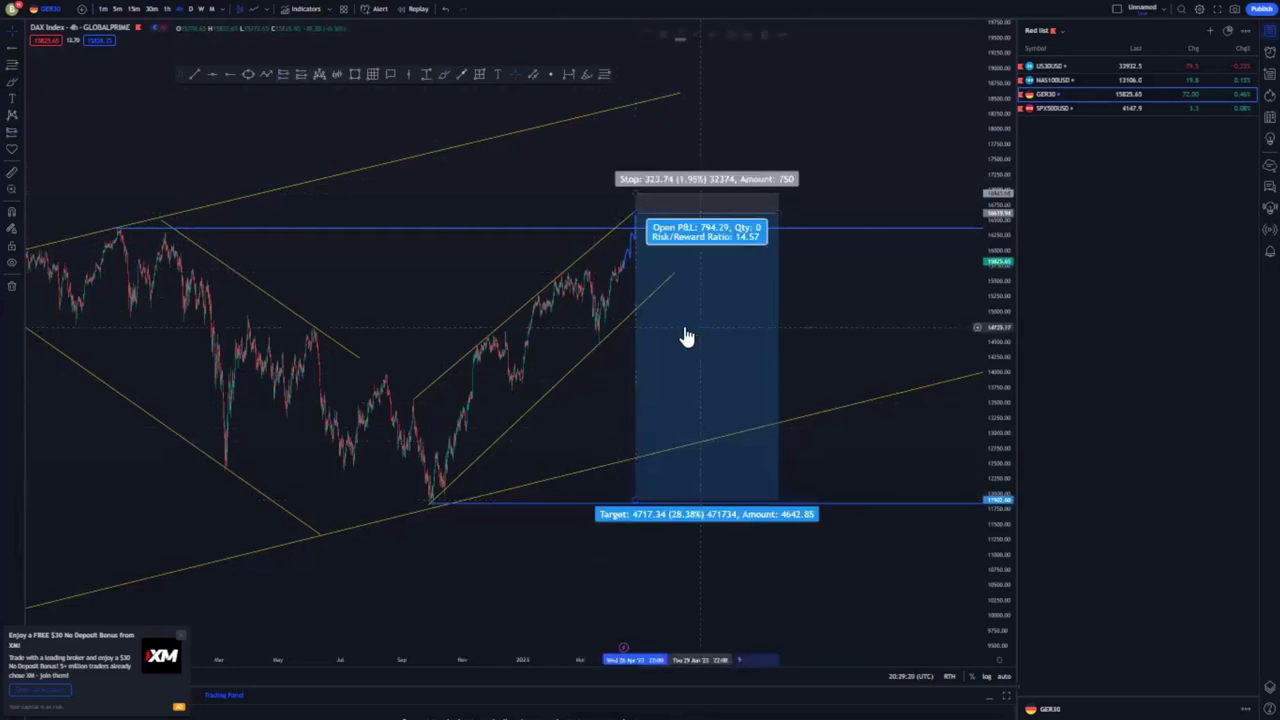
# - Try replacing the short position with a Brush sketch of a drop and sideways swings, and undo both changes
pyautogui.click(765, 33)
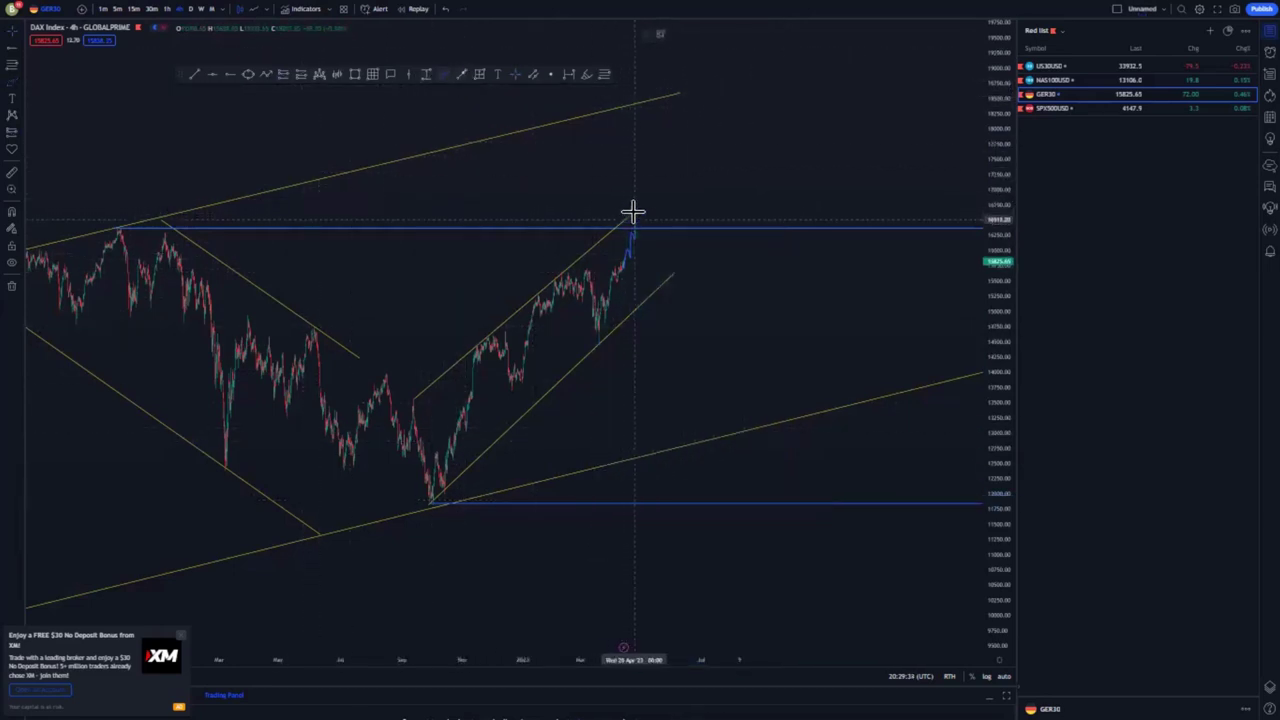
pyautogui.moveTo(636, 228); pyautogui.dragTo(645, 270)
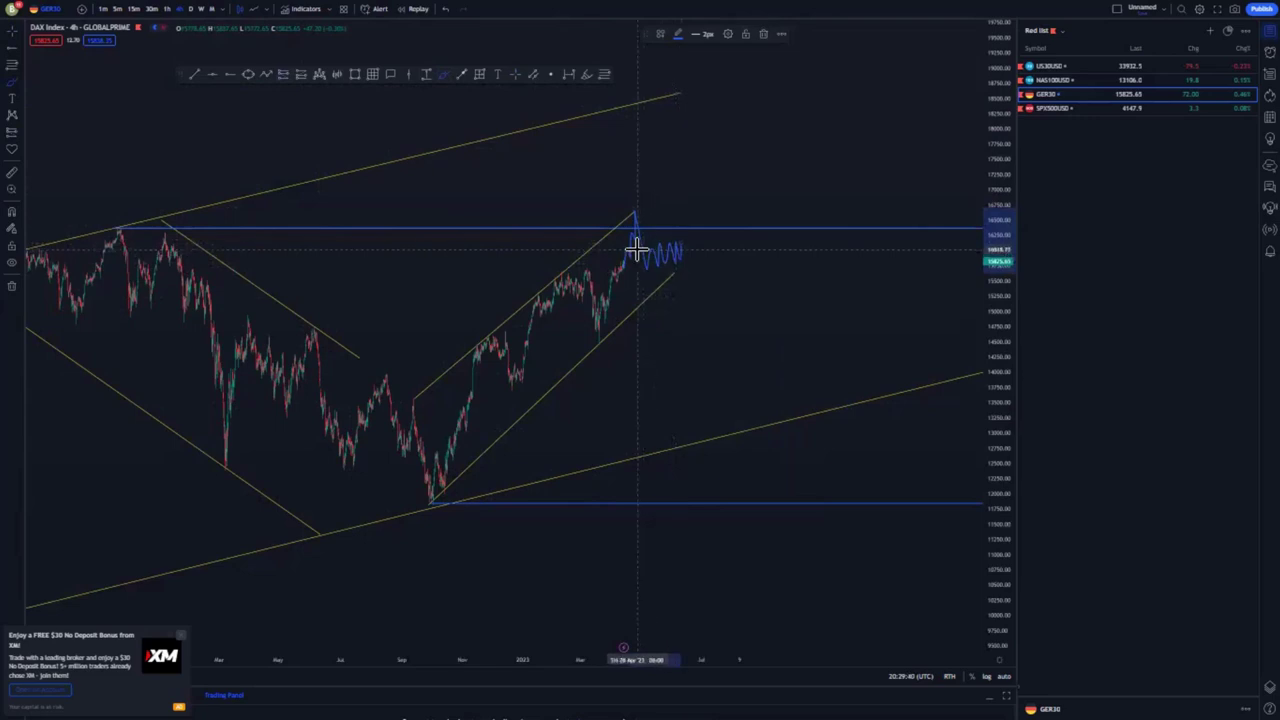
pyautogui.moveTo(638, 249)
pyautogui.mouseDown()
pyautogui.moveTo(675, 241)
pyautogui.moveTo(678, 261)
pyautogui.moveTo(681, 248)
pyautogui.mouseUp()
pyautogui.click(446, 10)
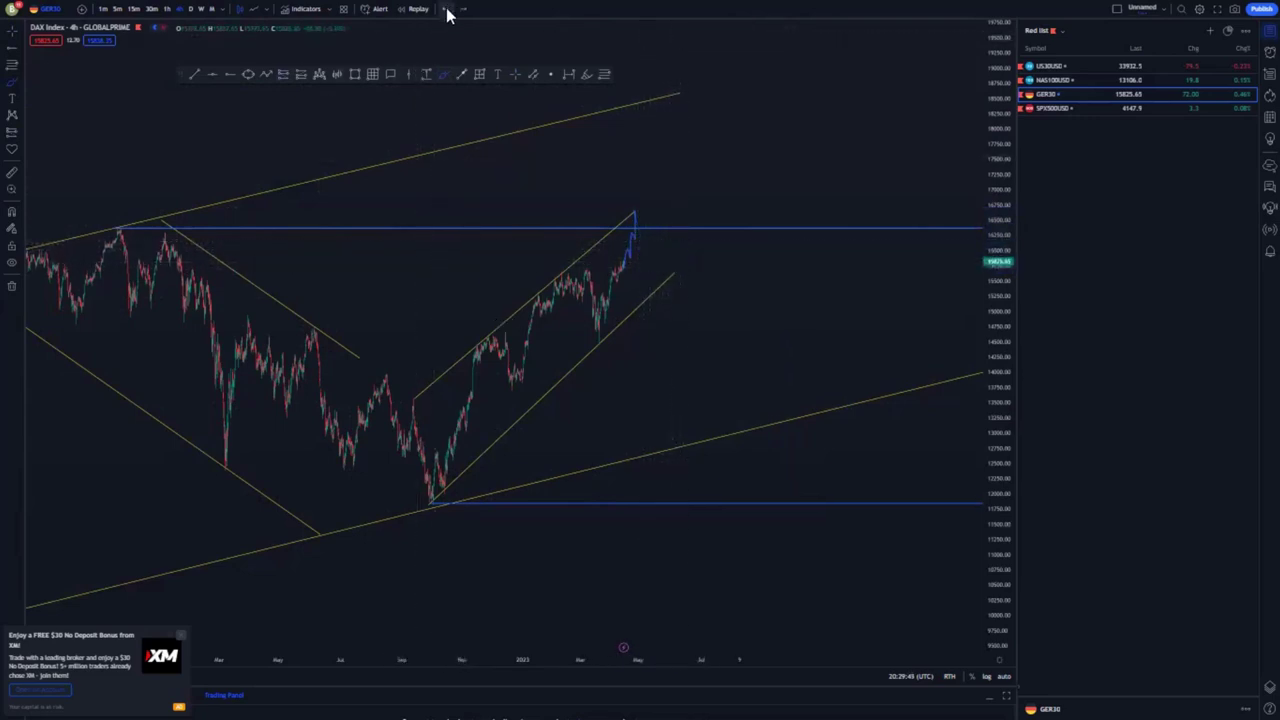
pyautogui.click(446, 10)
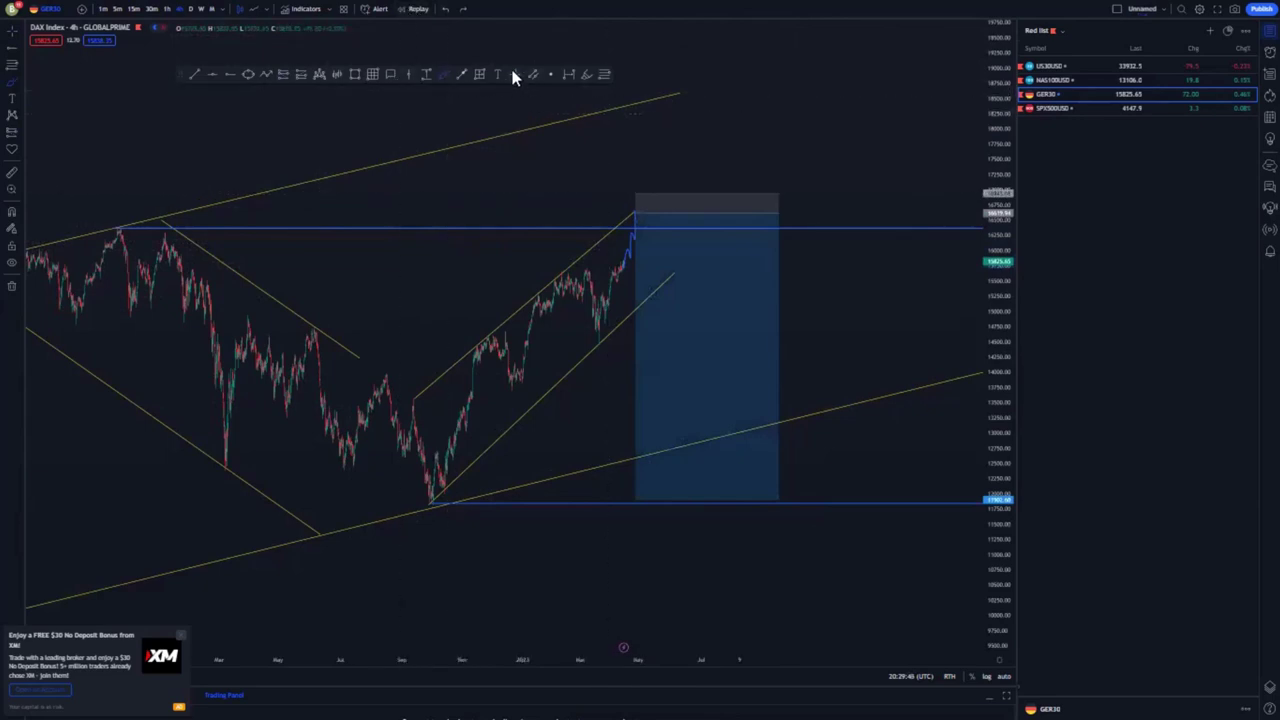
# - Delete the short position and the Brush-sketched rise from the GER30 chart
pyautogui.click(680, 257)
pyautogui.click(767, 35)
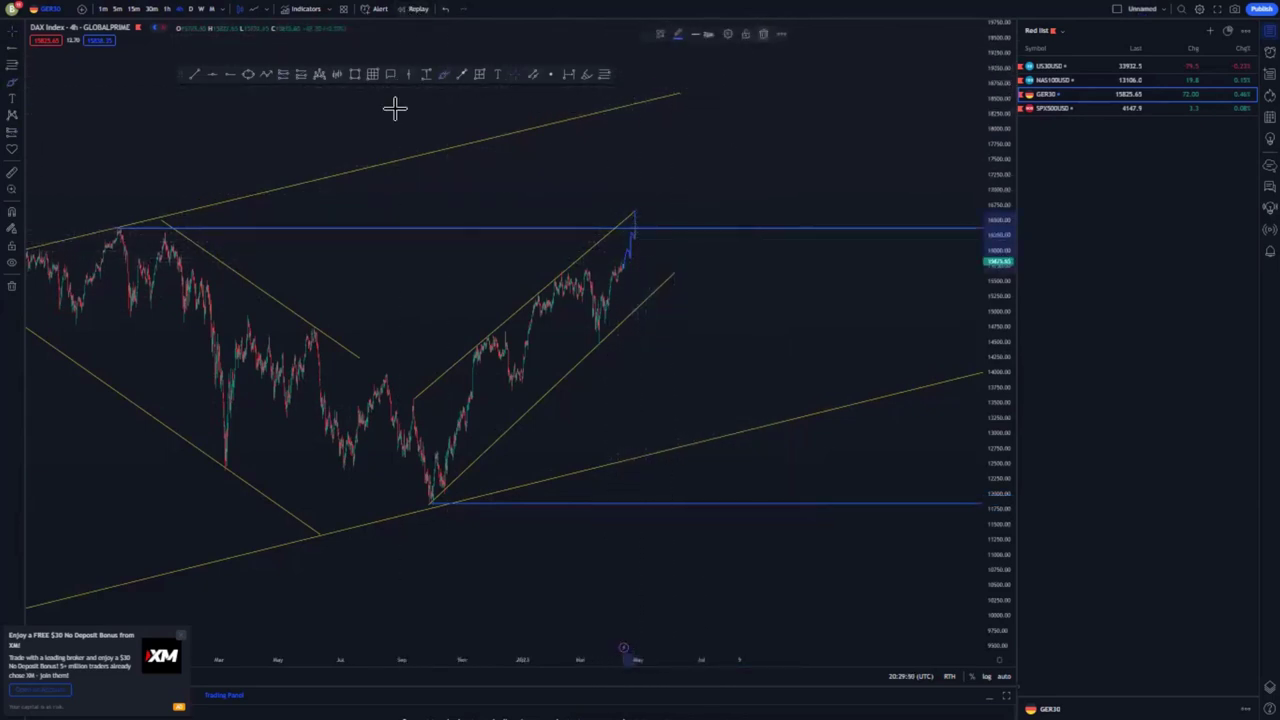
pyautogui.press('Delete')
# - Switch GER30 to the 1-hour chart and frame the price rise from the March 2023 lows
pyautogui.write('1h')
pyautogui.press('Return')
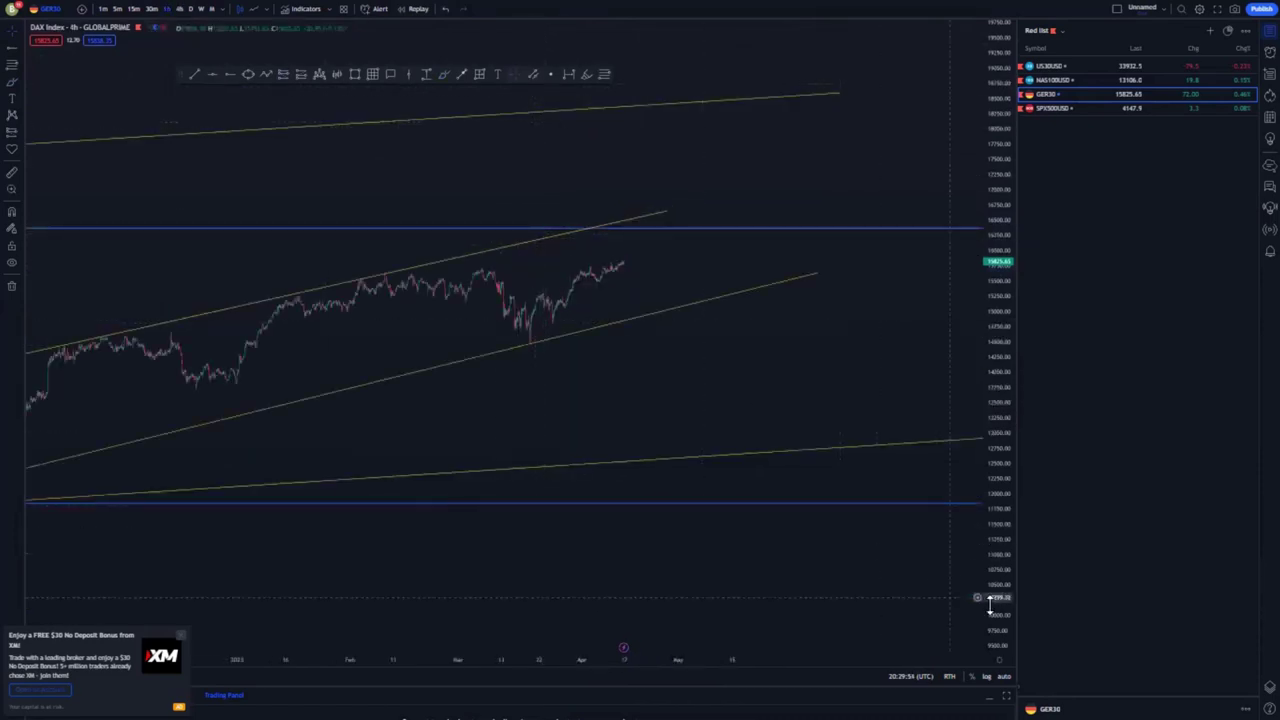
pyautogui.moveTo(989, 603); pyautogui.dragTo(923, 426)
pyautogui.moveTo(590, 410); pyautogui.dragTo(808, 371)
pyautogui.moveTo(780, 440); pyautogui.dragTo(604, 498)
pyautogui.moveTo(737, 94); pyautogui.dragTo(755, 77)
pyautogui.scroll(3, 657, 300)
pyautogui.moveTo(520, 377); pyautogui.dragTo(698, 390)
pyautogui.scroll(4, 748, 397)
pyautogui.moveTo(994, 451); pyautogui.dragTo(992, 165)
pyautogui.moveTo(628, 335); pyautogui.dragTo(785, 478)
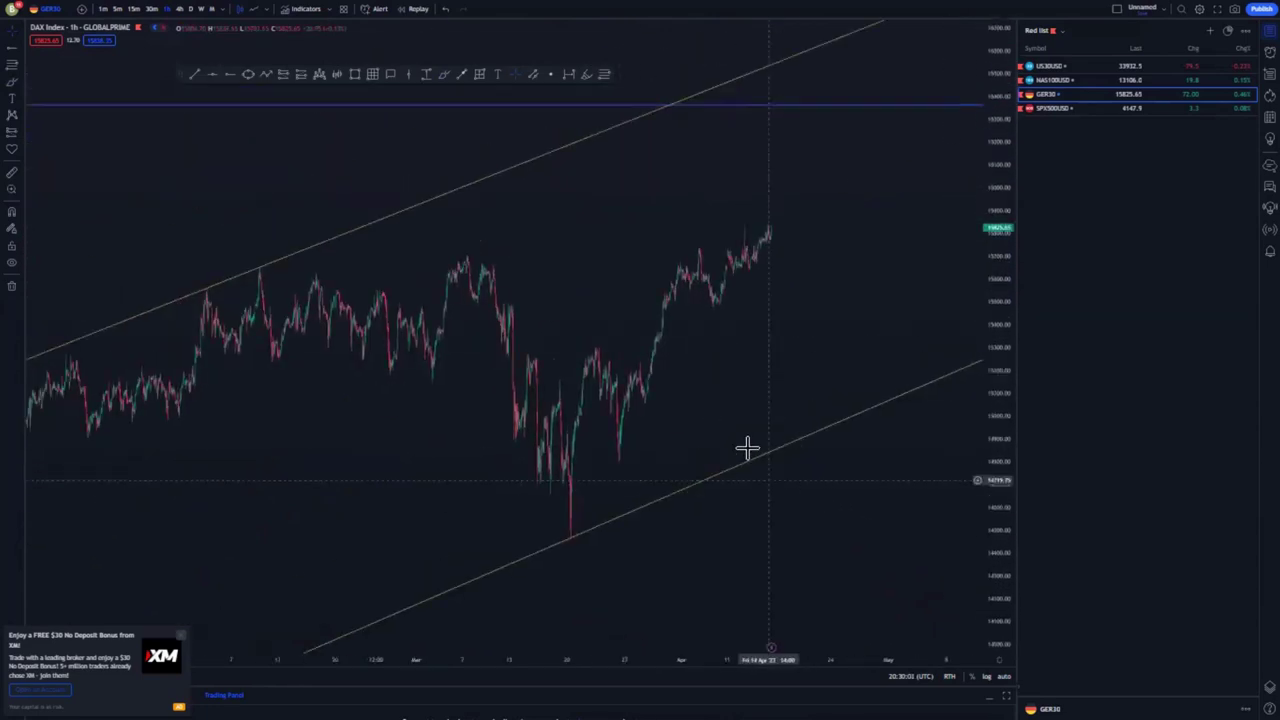
pyautogui.scroll(5, 748, 449)
pyautogui.moveTo(403, 294); pyautogui.dragTo(523, 254)
pyautogui.scroll(4, 560, 270)
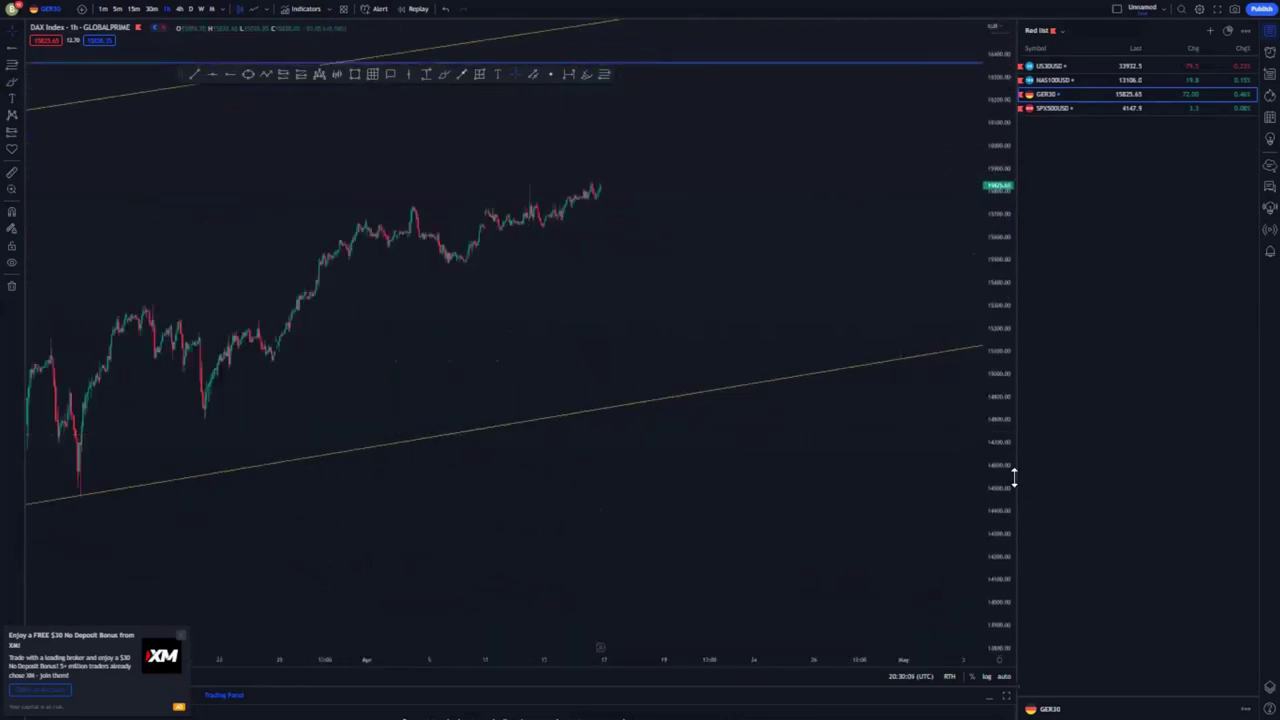
pyautogui.moveTo(1012, 478); pyautogui.dragTo(1005, 275)
pyautogui.moveTo(623, 217); pyautogui.dragTo(637, 282)
pyautogui.moveTo(996, 252); pyautogui.dragTo(994, 342)
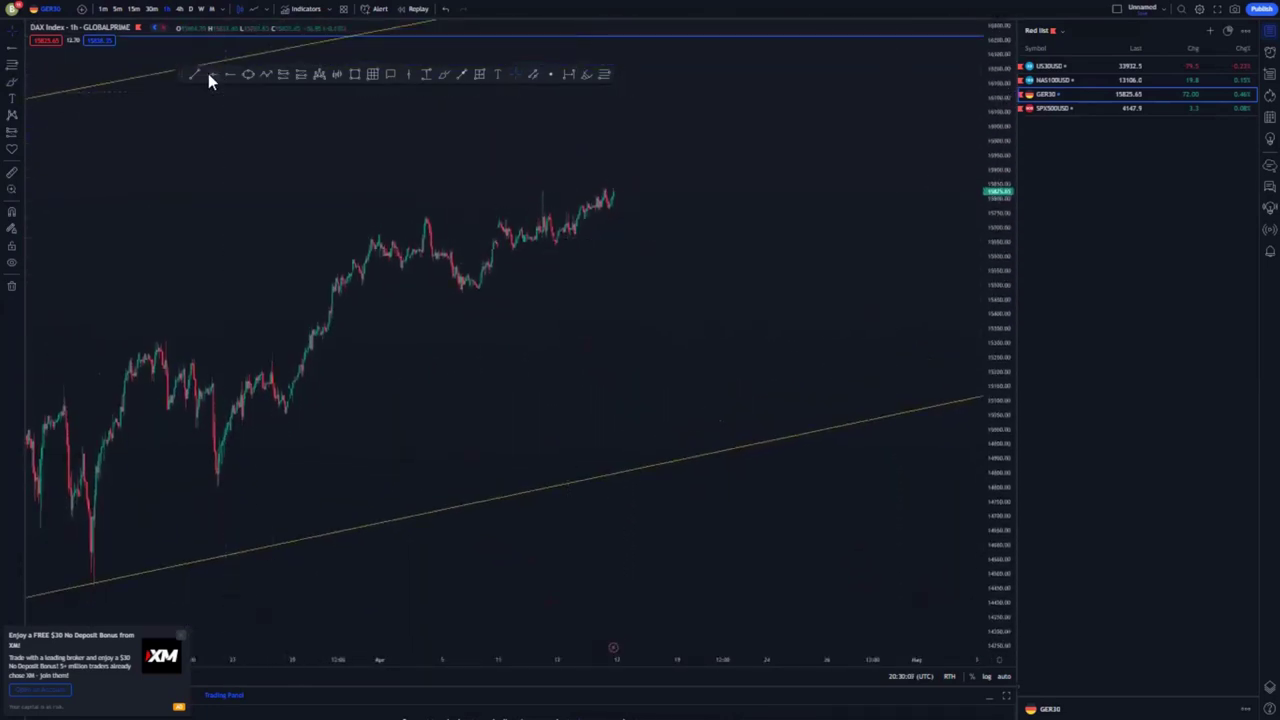
# - Draw a rising channel with trend lines, the lower from the 24 March low beneath the April lows, the upper over the late-March highs
pyautogui.click(222, 483)
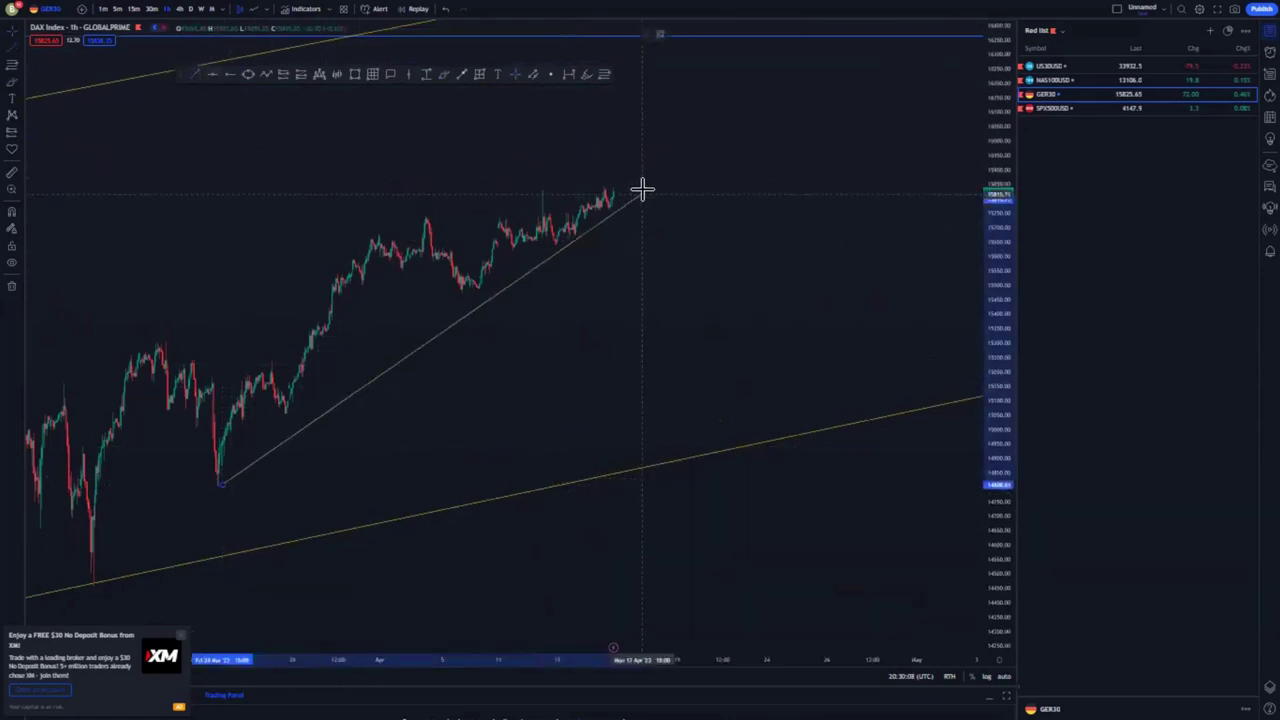
pyautogui.click(643, 188)
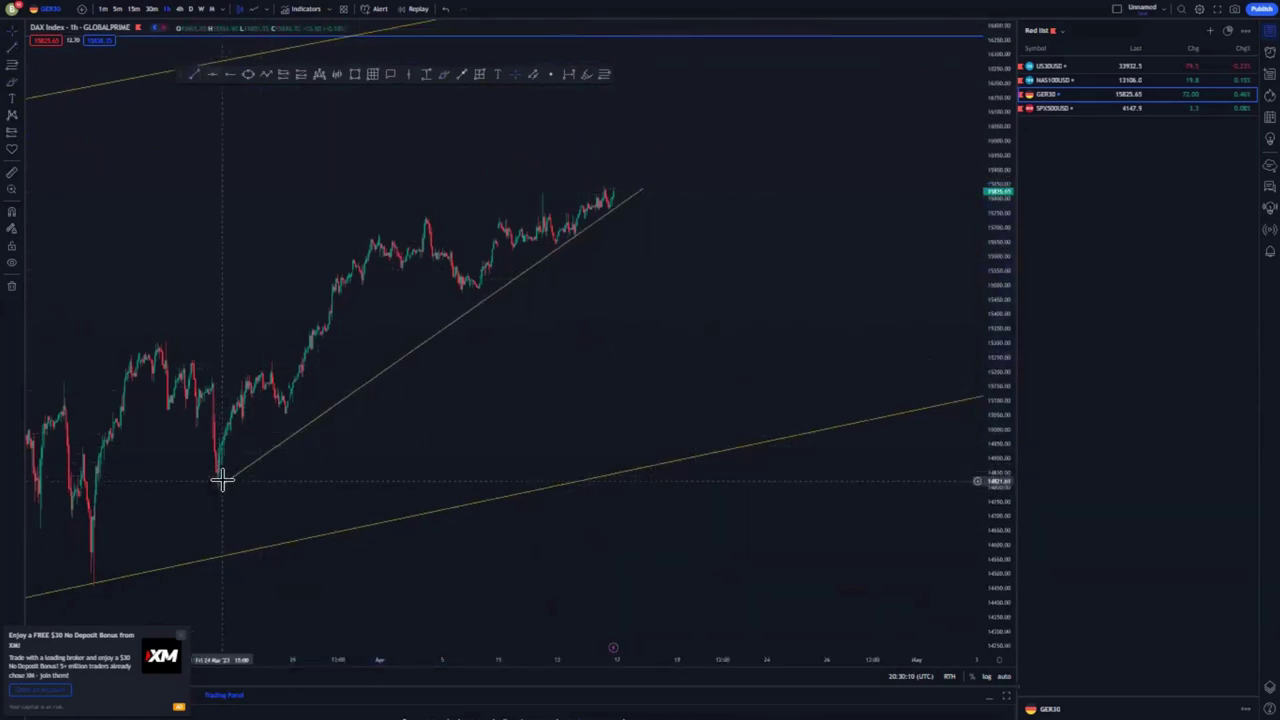
pyautogui.click(219, 486)
pyautogui.click(486, 411)
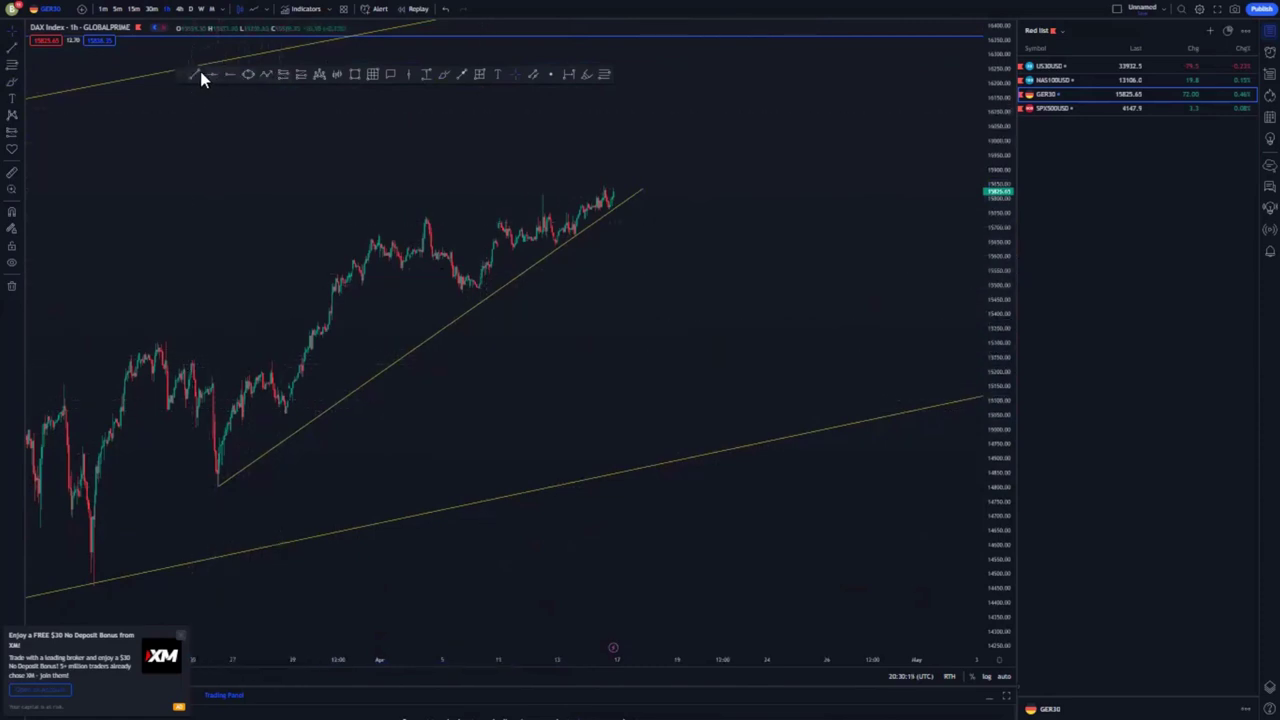
pyautogui.click(243, 340)
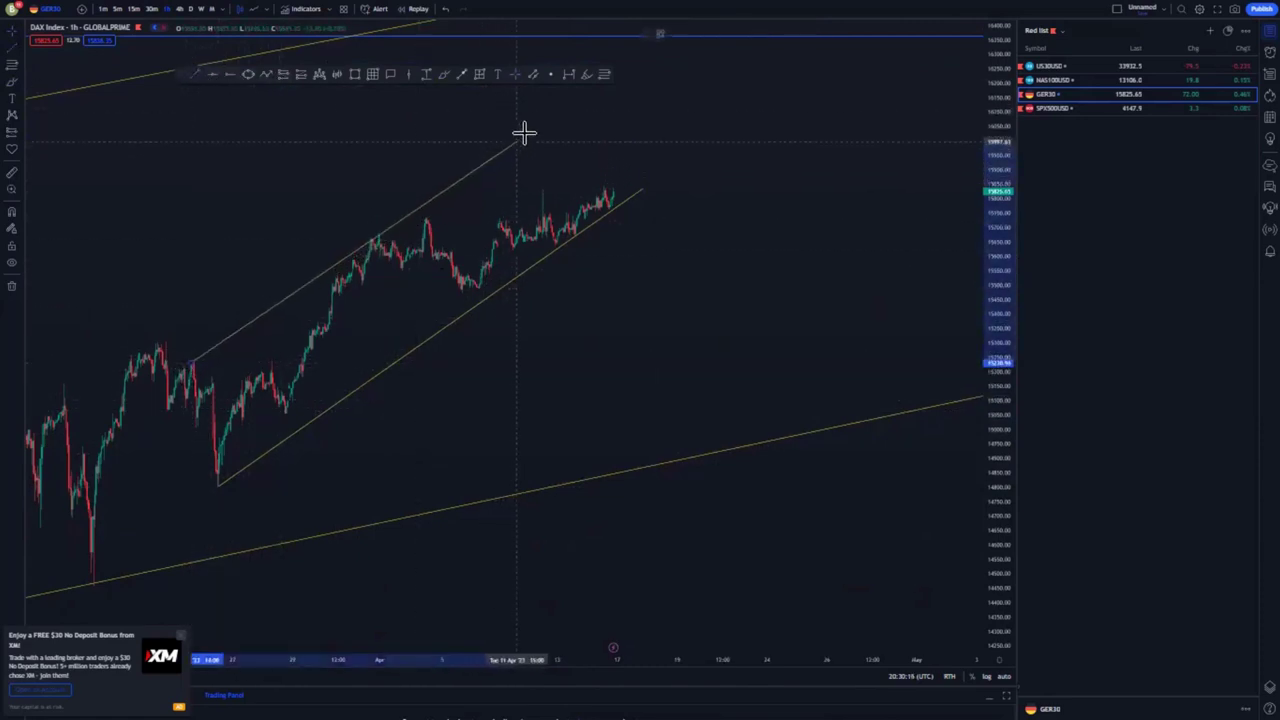
pyautogui.click(540, 120)
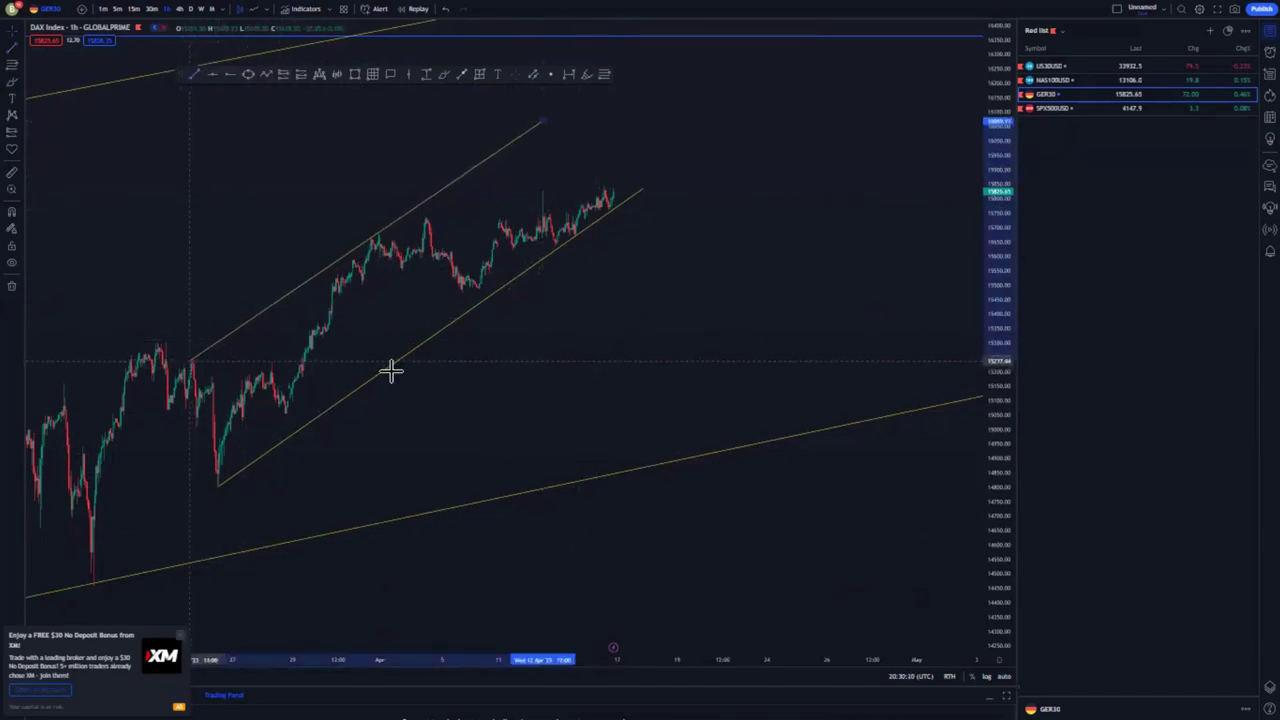
# - Mark a rectangular zone from about 16,200 to 16,530 where the larger channel's upper line crosses the upper horizontal ray
pyautogui.moveTo(391, 369); pyautogui.dragTo(598, 345)
pyautogui.scroll(-5, 860, 209)
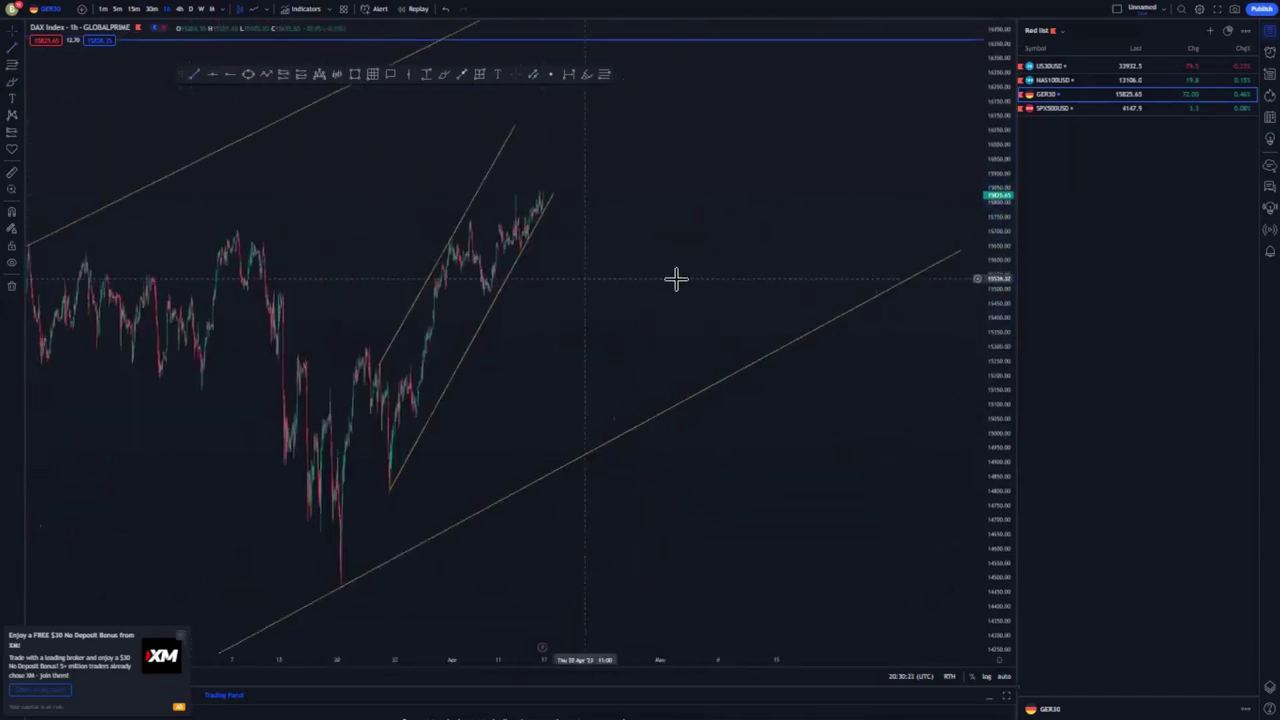
pyautogui.scroll(-3, 689, 272)
pyautogui.moveTo(989, 163); pyautogui.dragTo(989, 440)
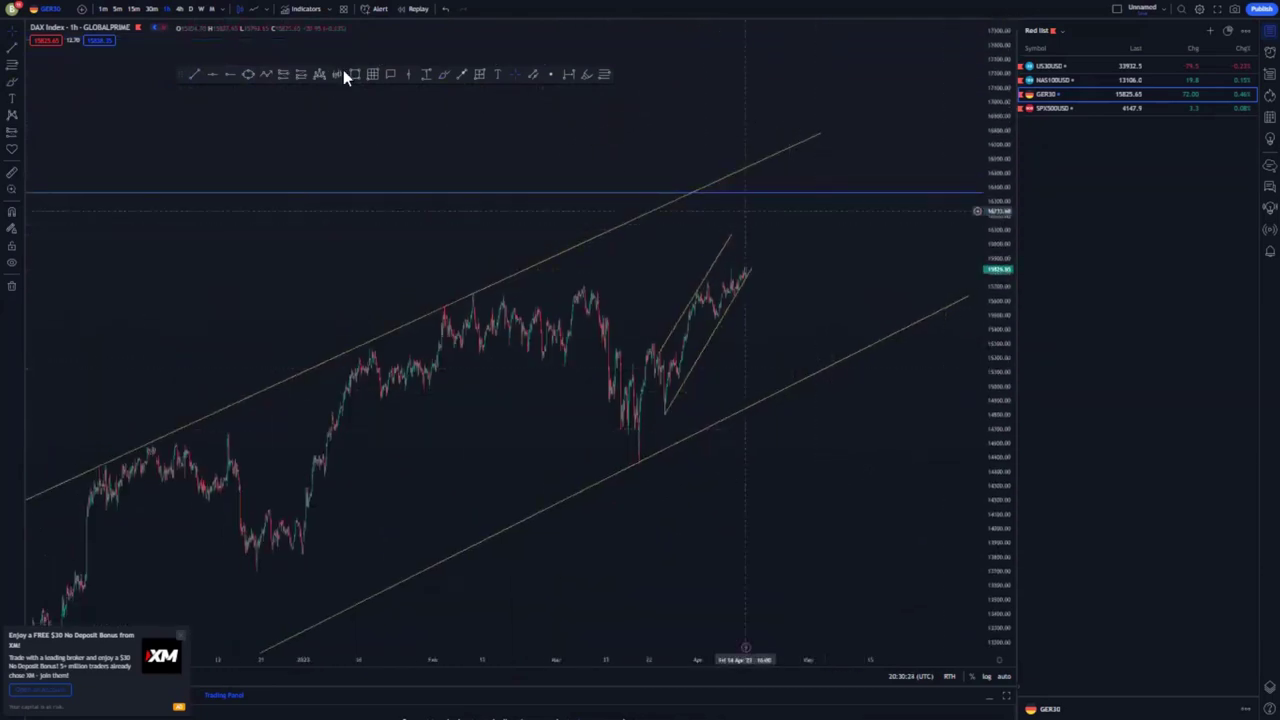
pyautogui.click(693, 170)
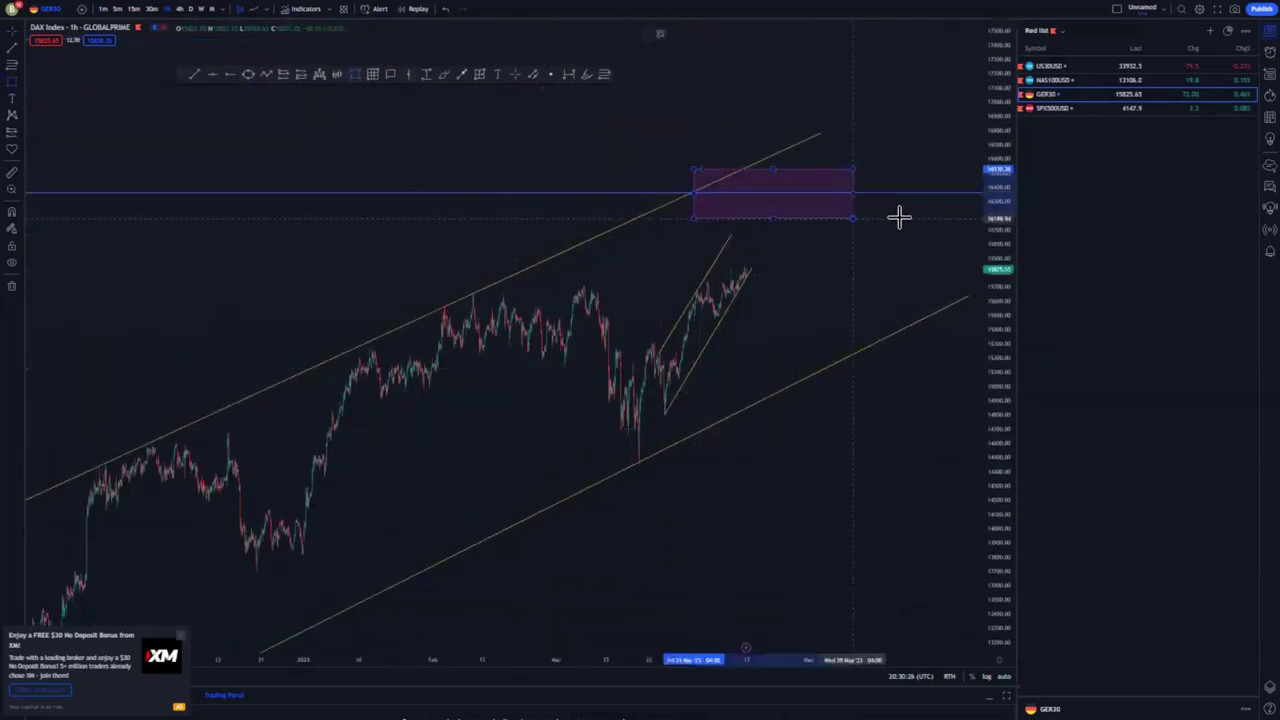
pyautogui.click(937, 215)
pyautogui.scroll(-2, 791, 296)
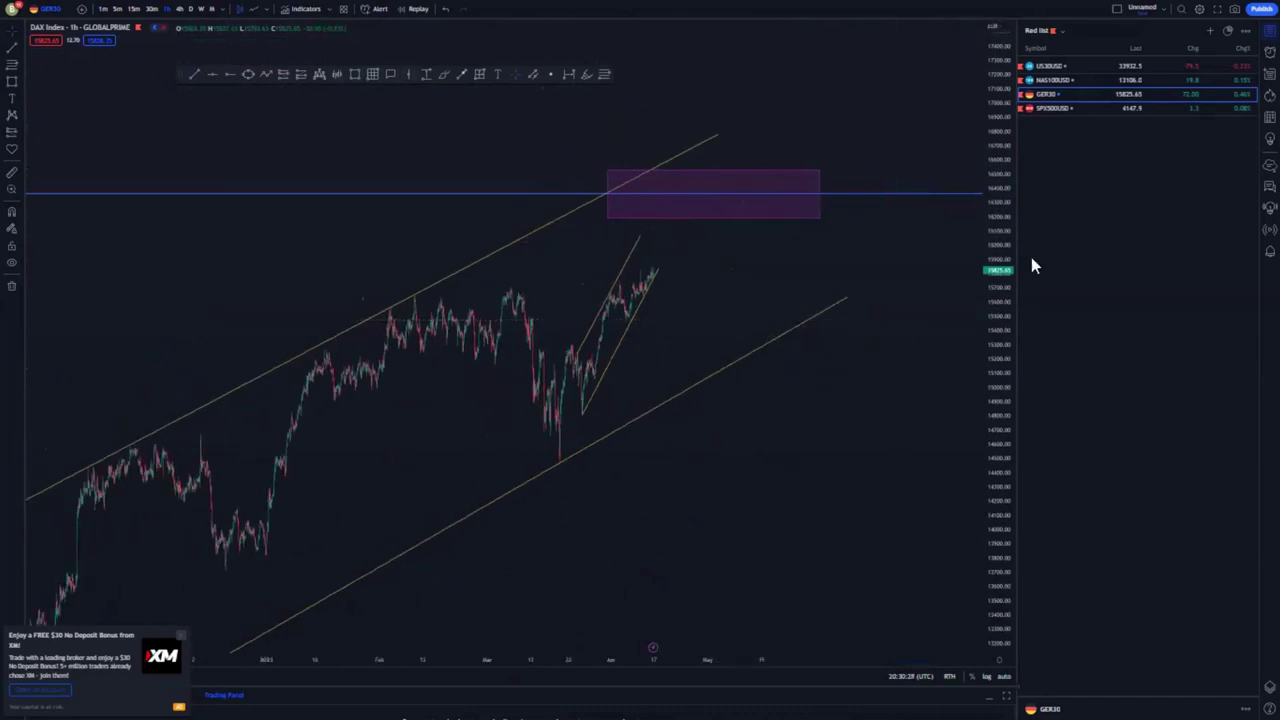
pyautogui.moveTo(996, 121); pyautogui.dragTo(996, 270)
# - Open SPX500USD on the weekly chart, reset the chart view and frame the price history since 2018
pyautogui.click(1050, 109)
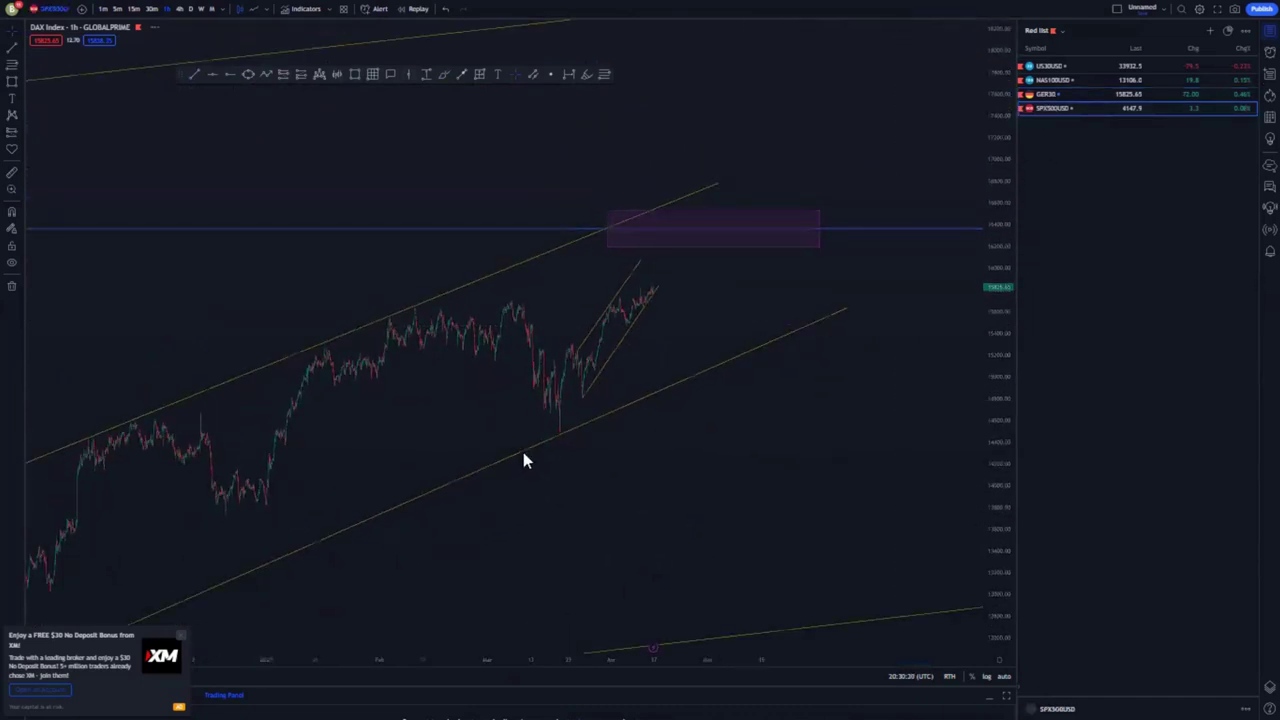
pyautogui.click(203, 9)
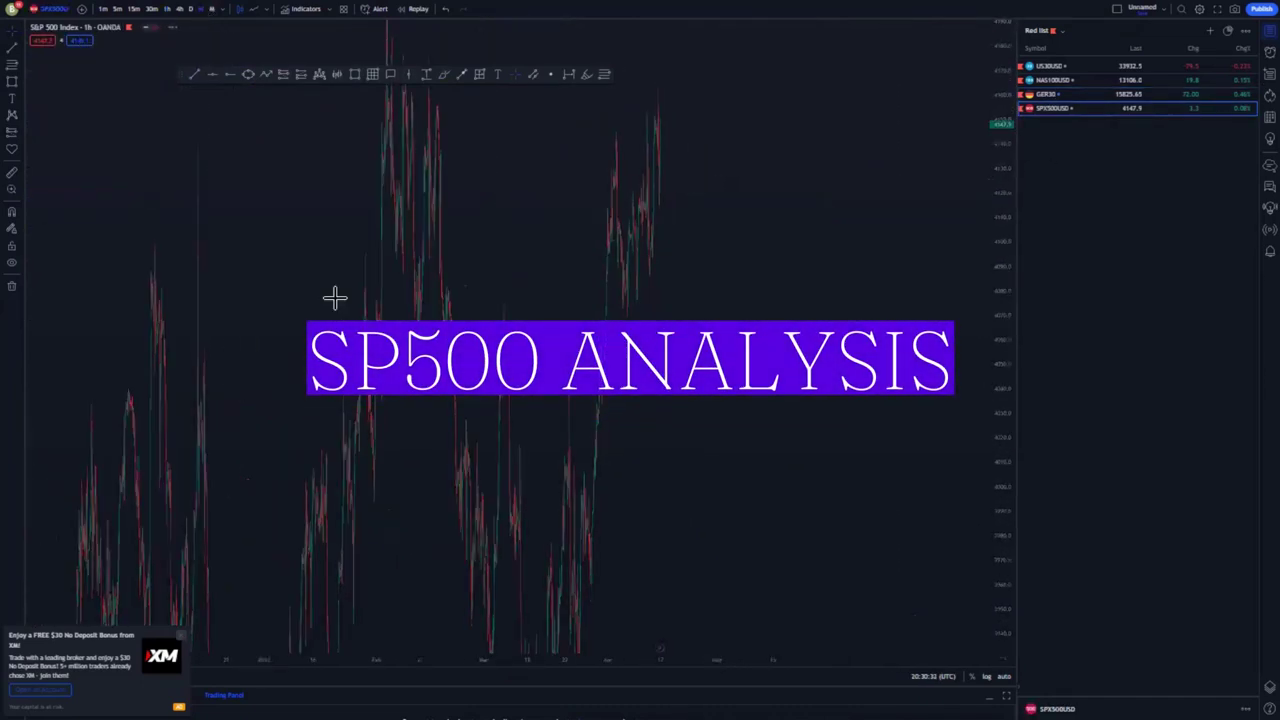
pyautogui.rightClick(338, 195)
pyautogui.click(380, 205)
pyautogui.moveTo(812, 434); pyautogui.dragTo(555, 410)
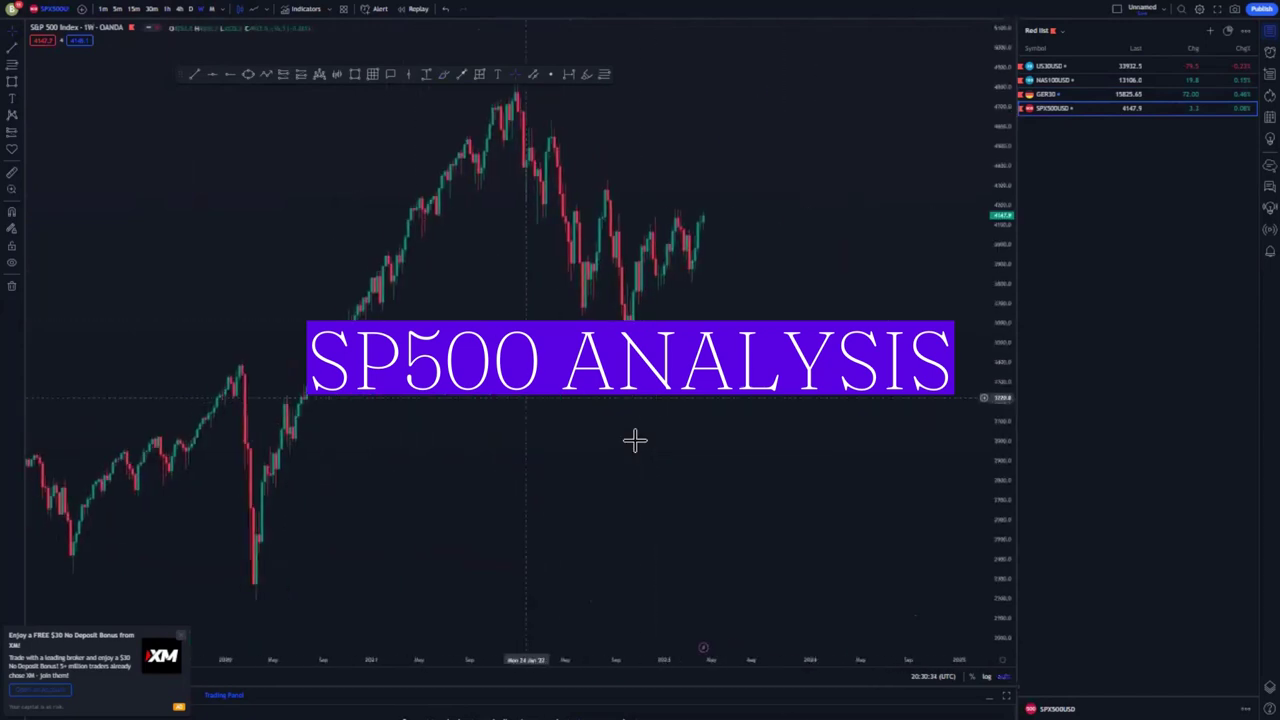
pyautogui.scroll(-2, 600, 440)
pyautogui.moveTo(1000, 274); pyautogui.dragTo(968, 458)
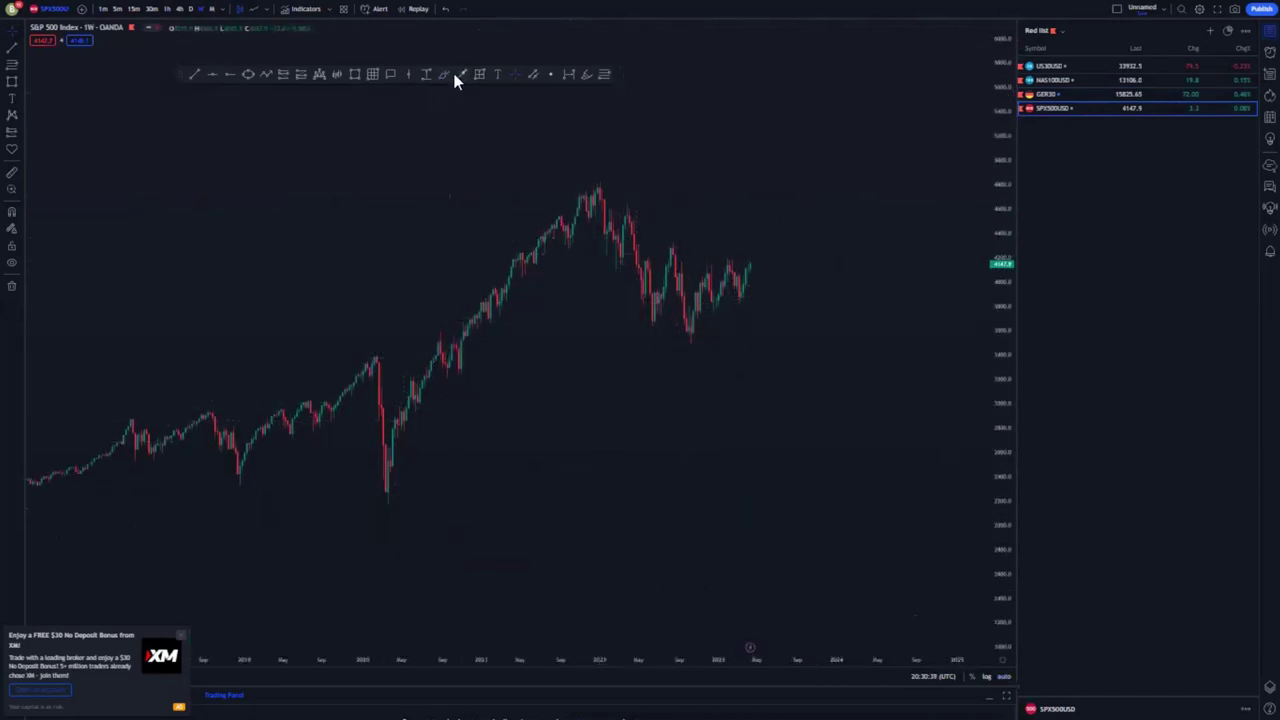
# - Draw an upward arrow from the current price to about 4790 and add a horizontal ray from the January 2022 high
pyautogui.click(753, 189)
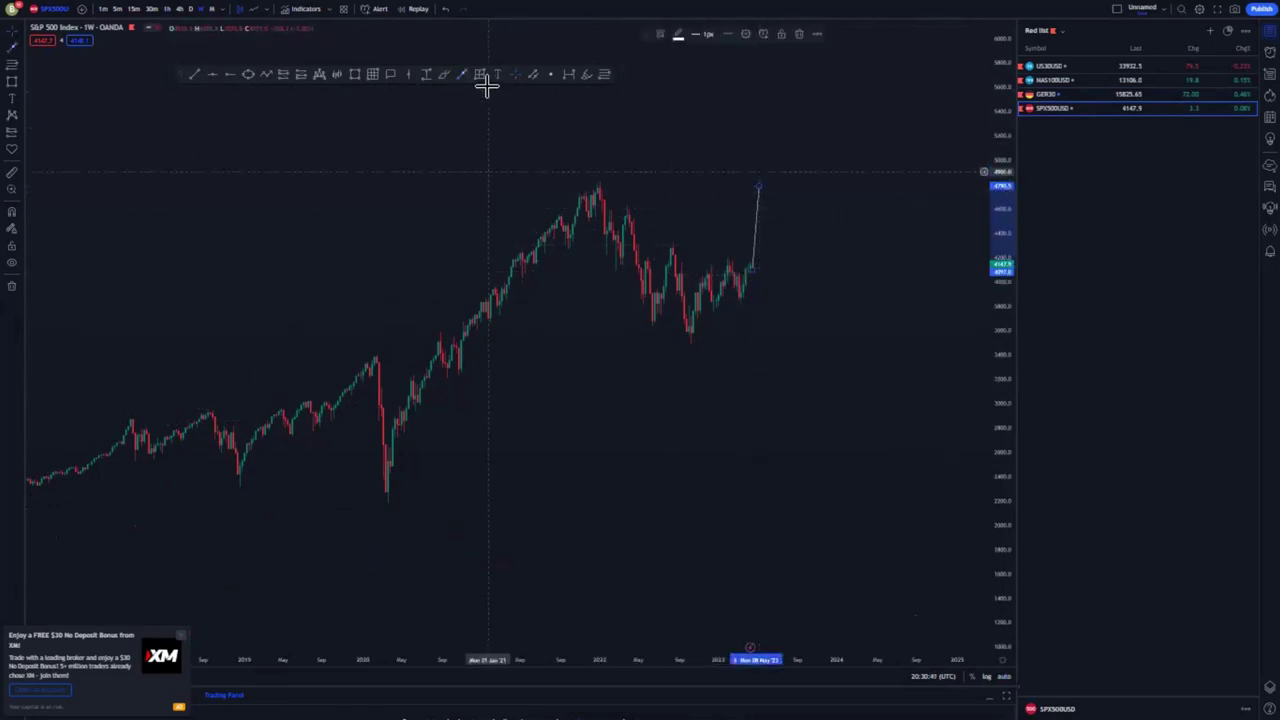
pyautogui.click(377, 116)
pyautogui.click(596, 183)
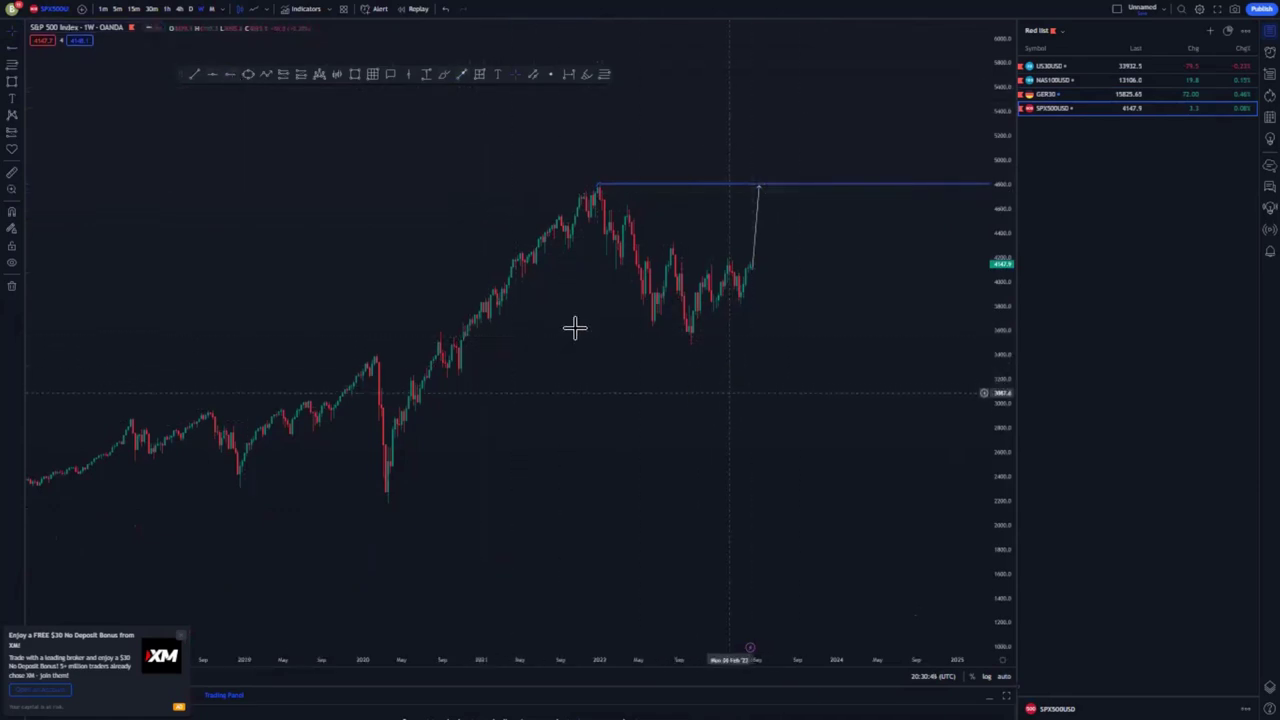
# - Add a horizontal ray at about 3540, starting in late 2020 and passing through the October 2022 lows
pyautogui.click(471, 332)
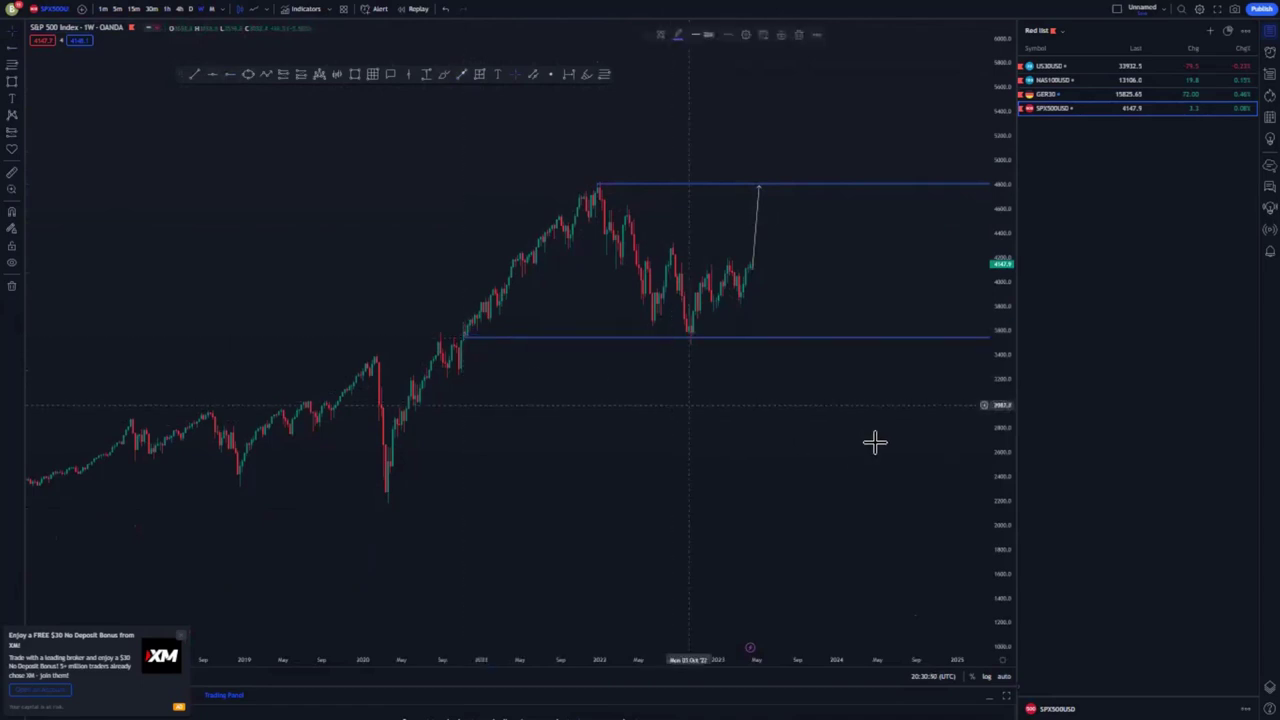
pyautogui.scroll(-3, 783, 346)
pyautogui.scroll(3, 678, 256)
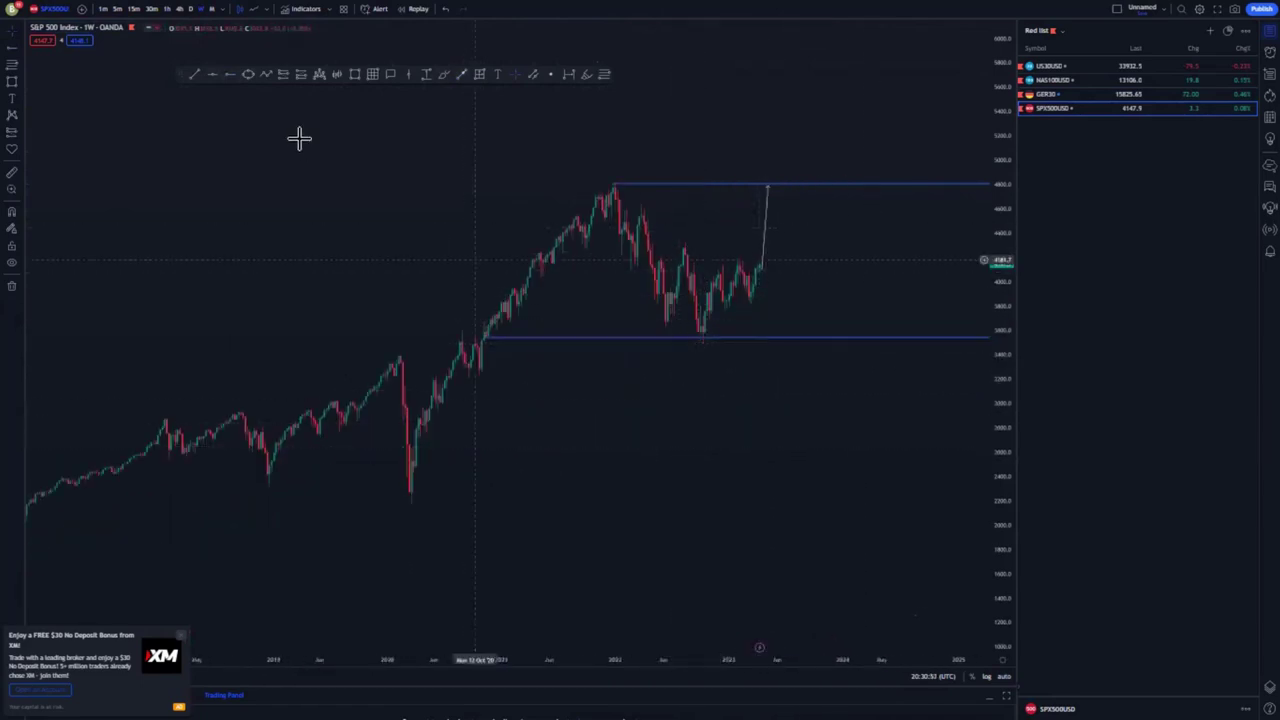
# - Draw a descending channel with trend lines from the January 2022 high along the lower highs and from the autumn 2021 low along the lows
pyautogui.click(614, 182)
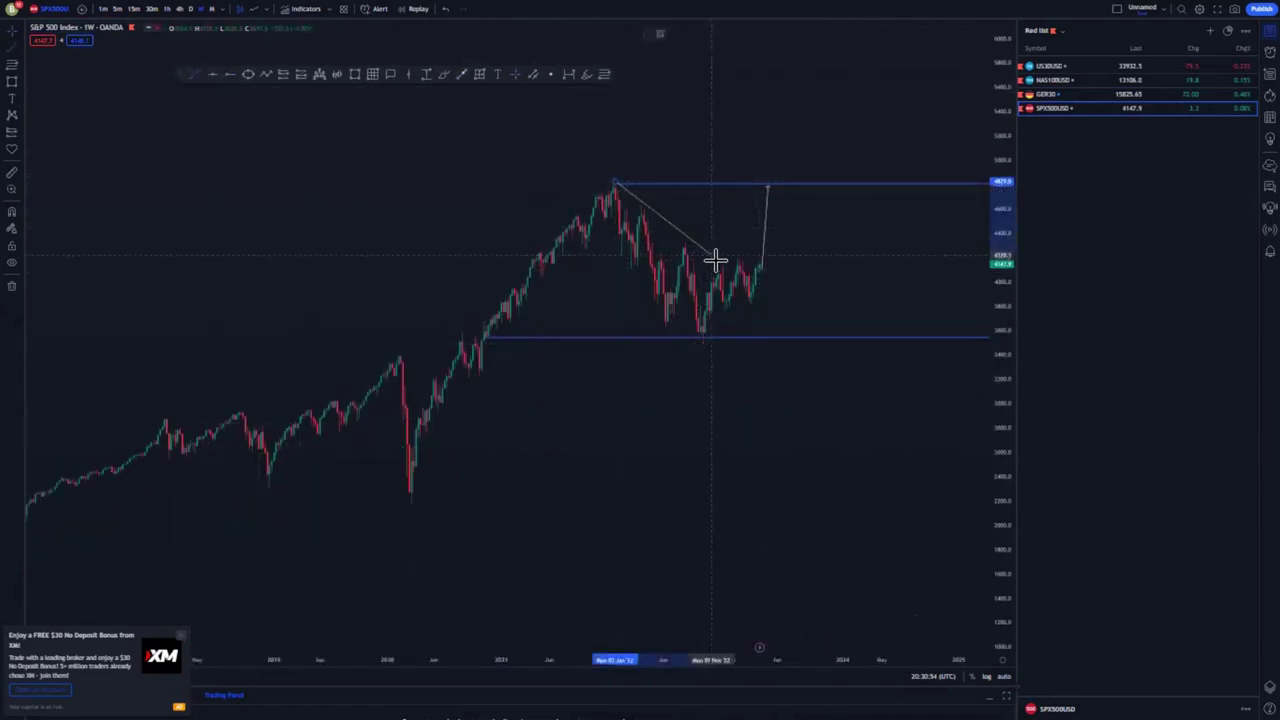
pyautogui.click(719, 271)
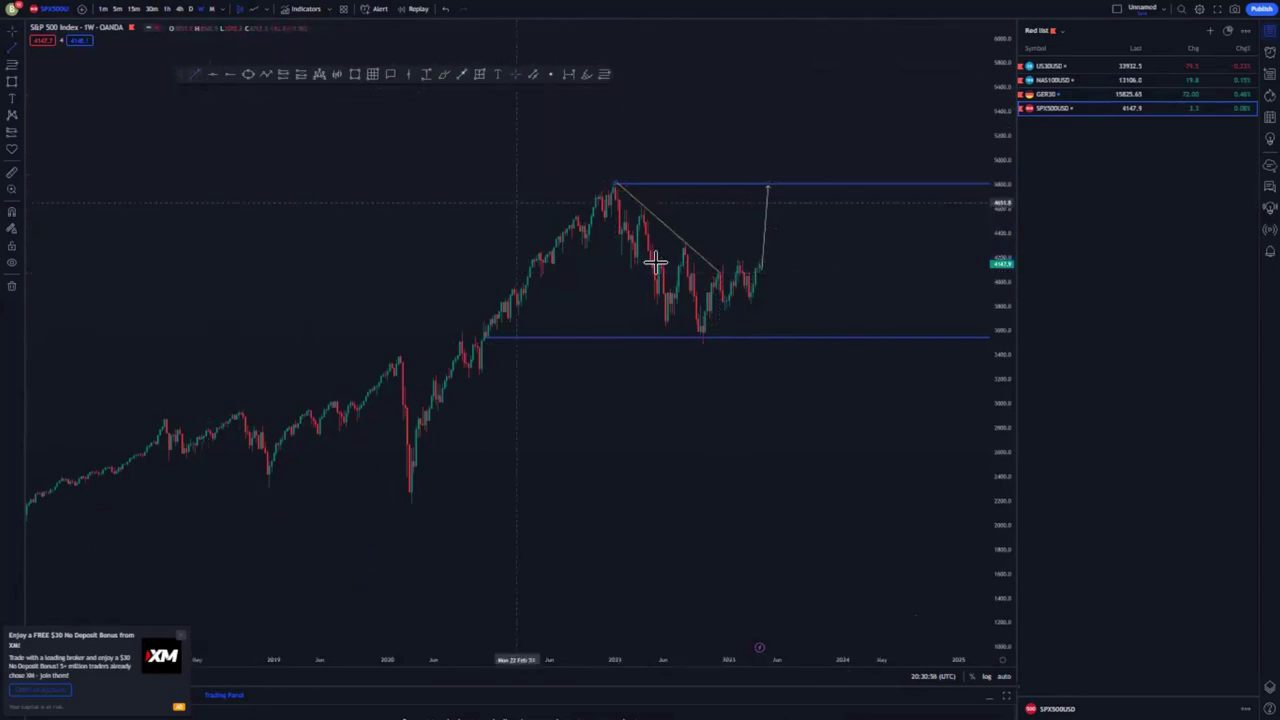
pyautogui.click(580, 243)
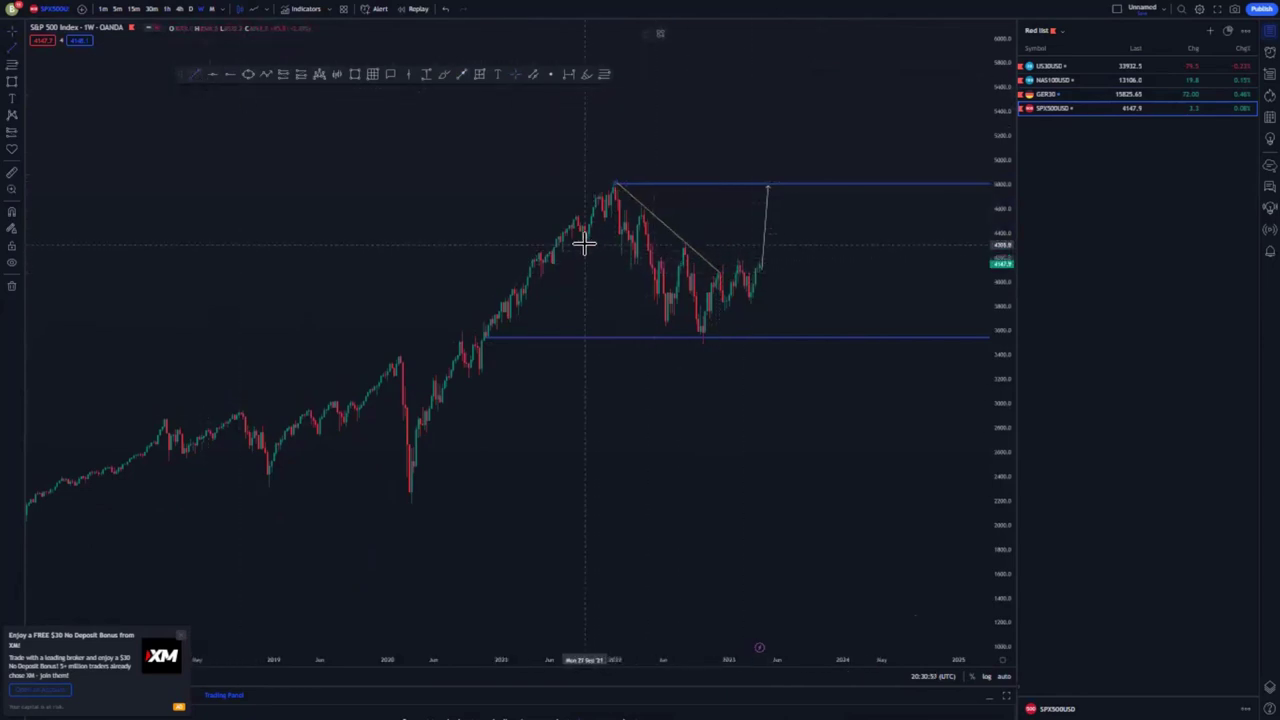
pyautogui.click(796, 369)
pyautogui.moveTo(581, 244); pyautogui.dragTo(583, 246)
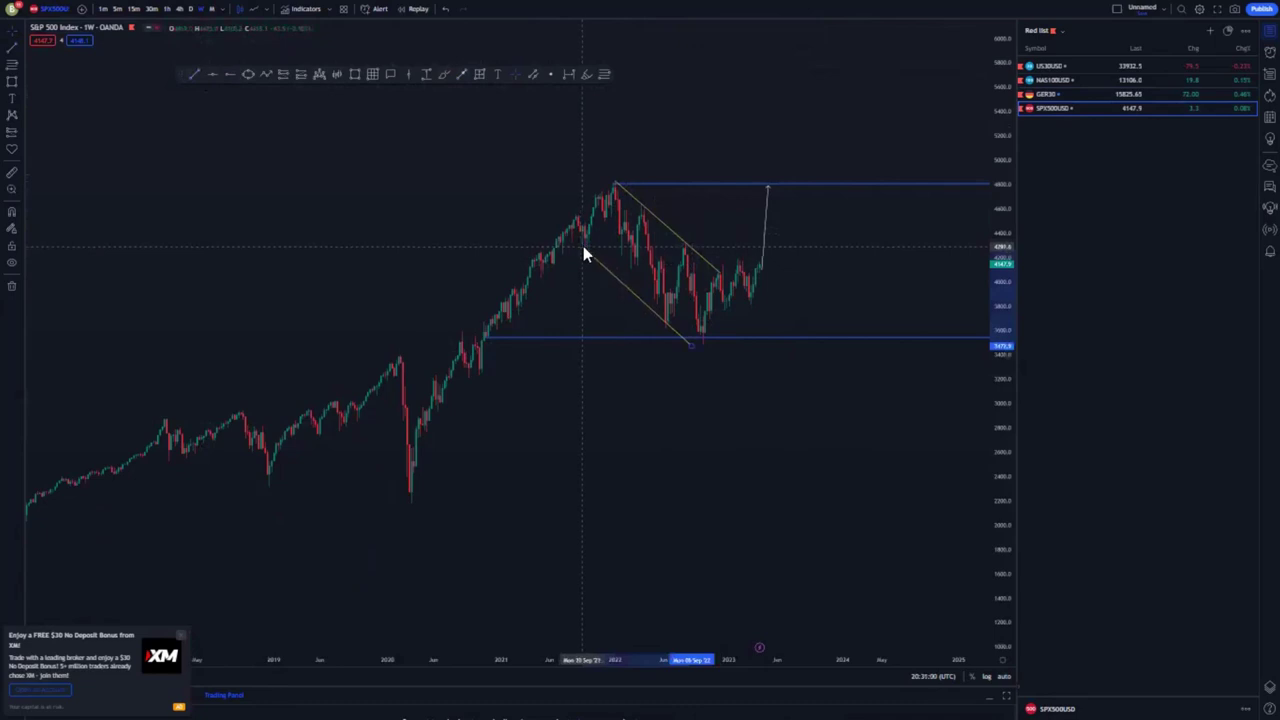
pyautogui.click(856, 438)
# - Switch SPX500USD to the daily chart and frame the descending channel and the rebound from October 2022
pyautogui.scroll(-3, 872, 438)
pyautogui.moveTo(906, 431); pyautogui.dragTo(744, 417)
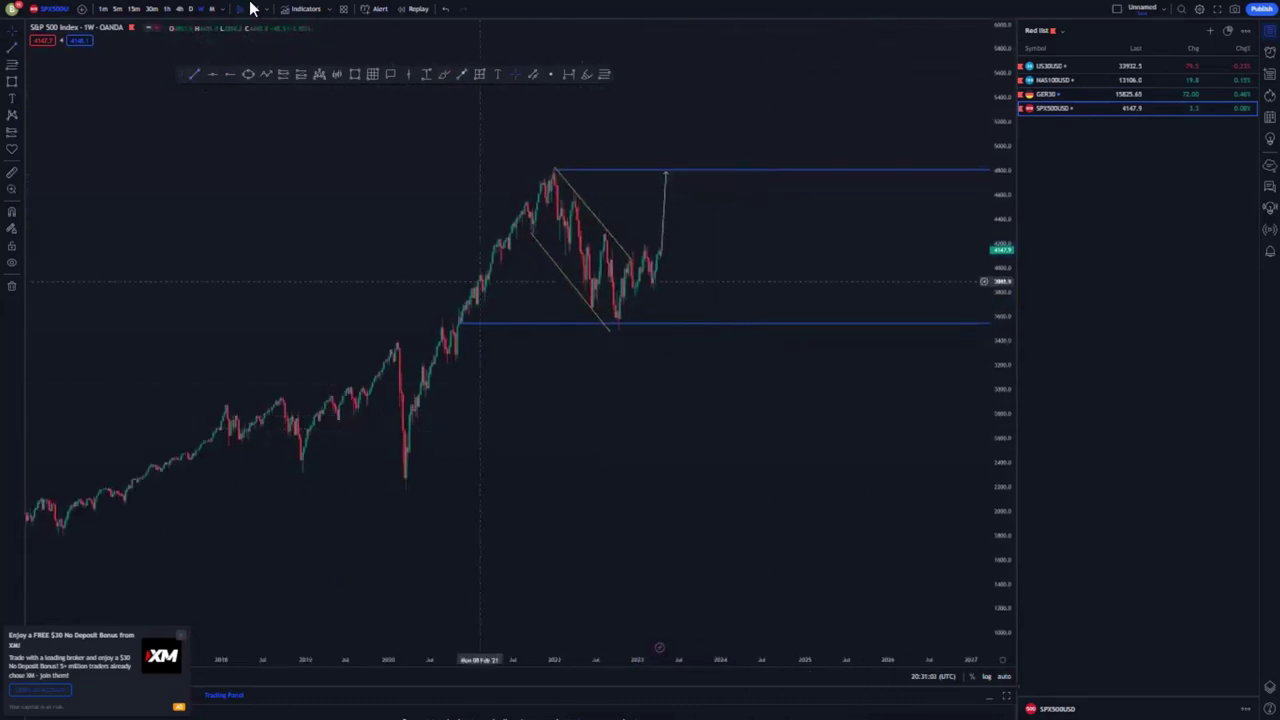
pyautogui.click(192, 10)
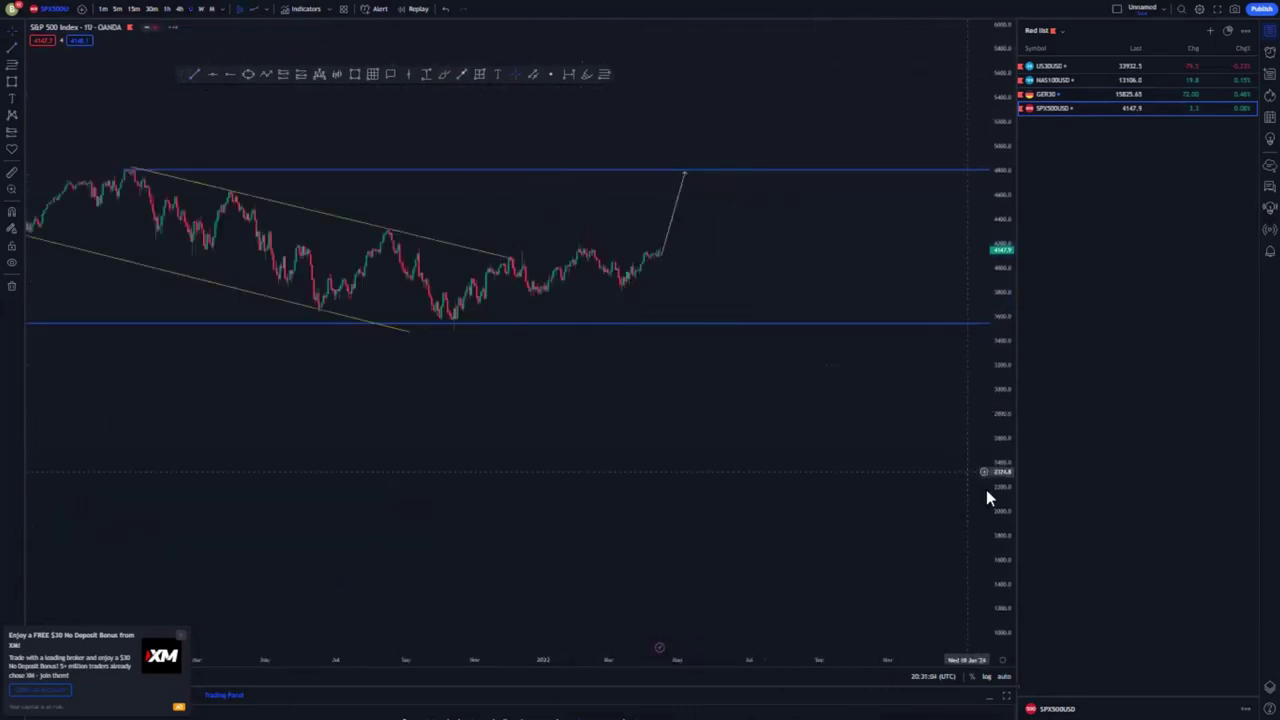
pyautogui.moveTo(600, 357); pyautogui.dragTo(674, 469)
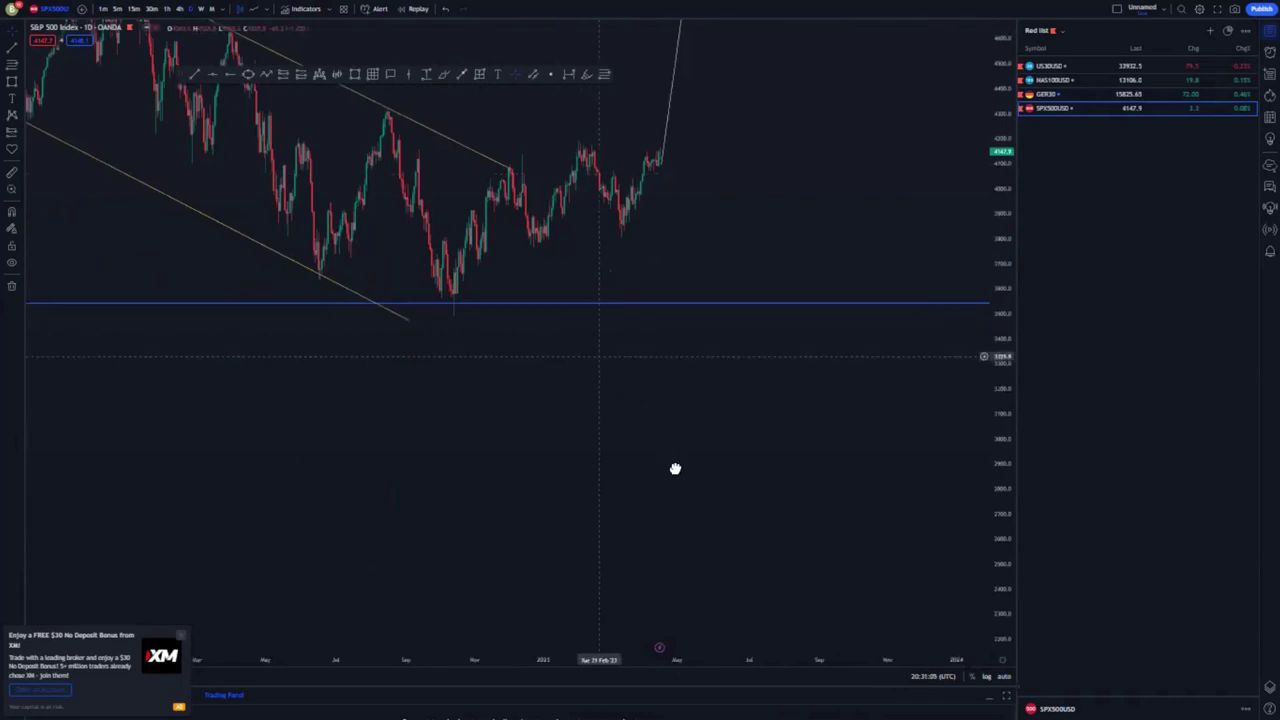
pyautogui.scroll(-3, 695, 466)
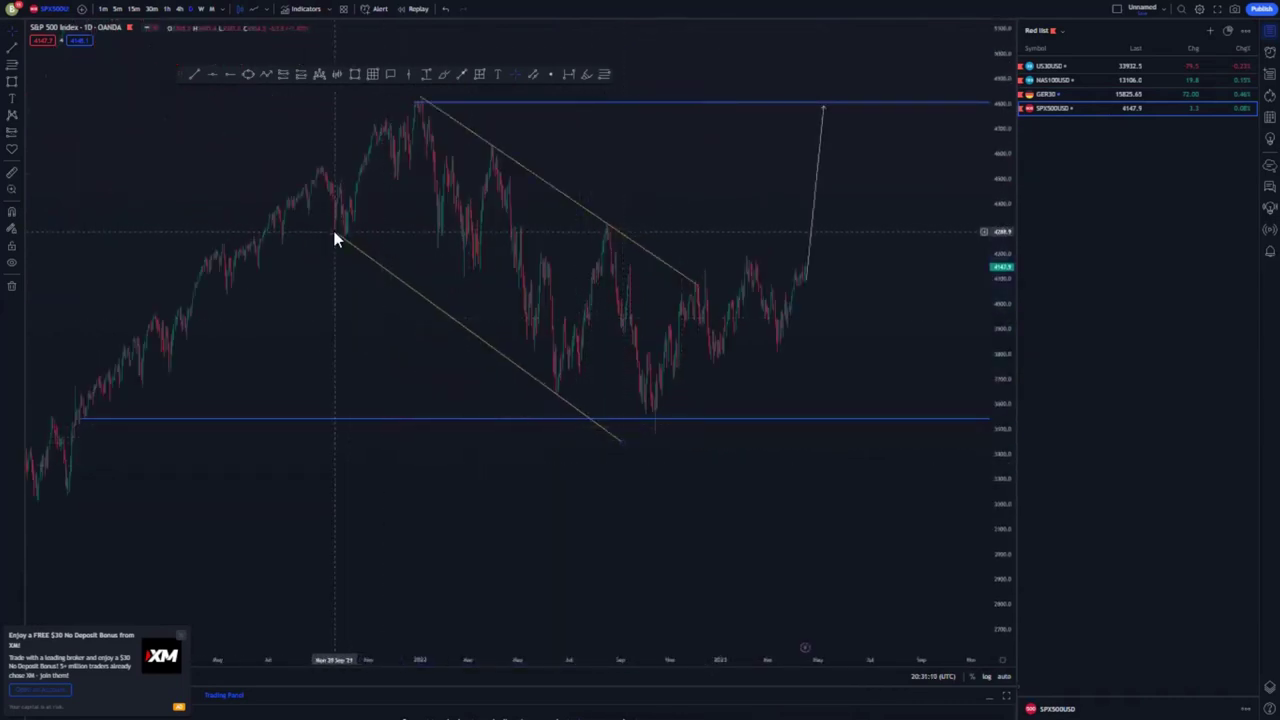
pyautogui.scroll(2, 740, 402)
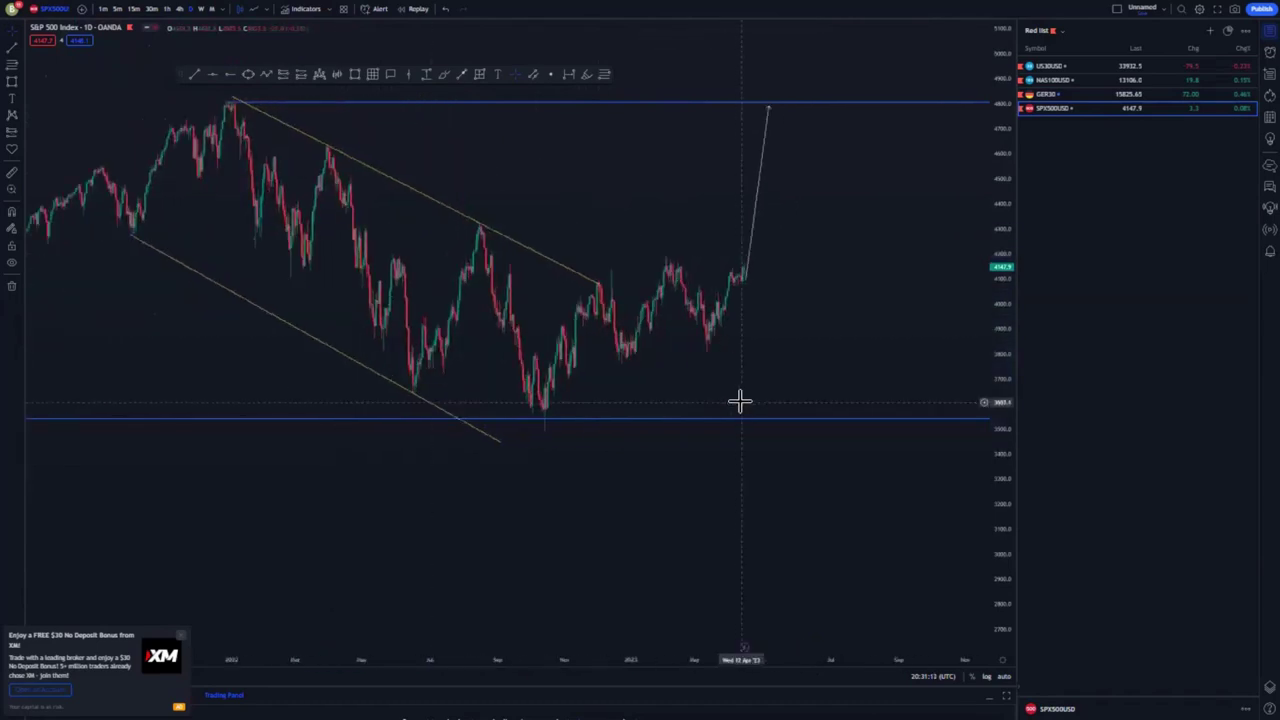
pyautogui.scroll(2, 740, 402)
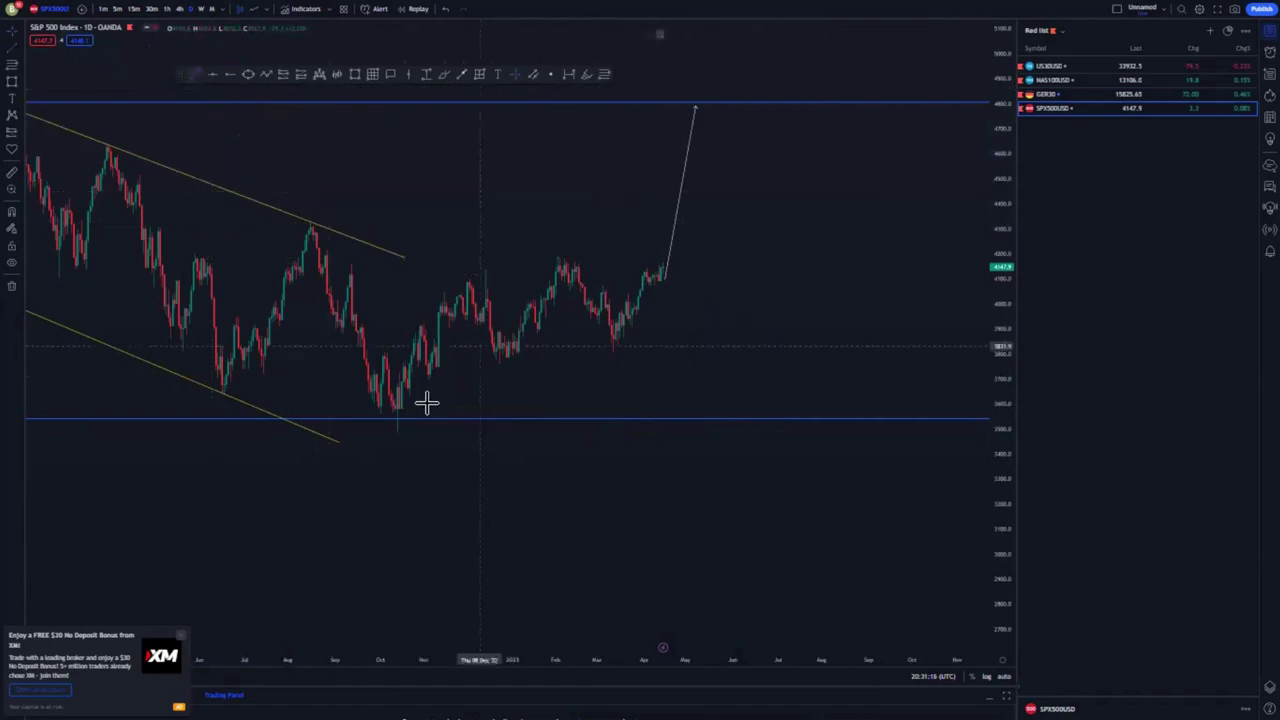
# - Draw a rising trend line from the October 2022 low along the March 2023 low, ending at about 3985
pyautogui.click(398, 430)
pyautogui.click(732, 308)
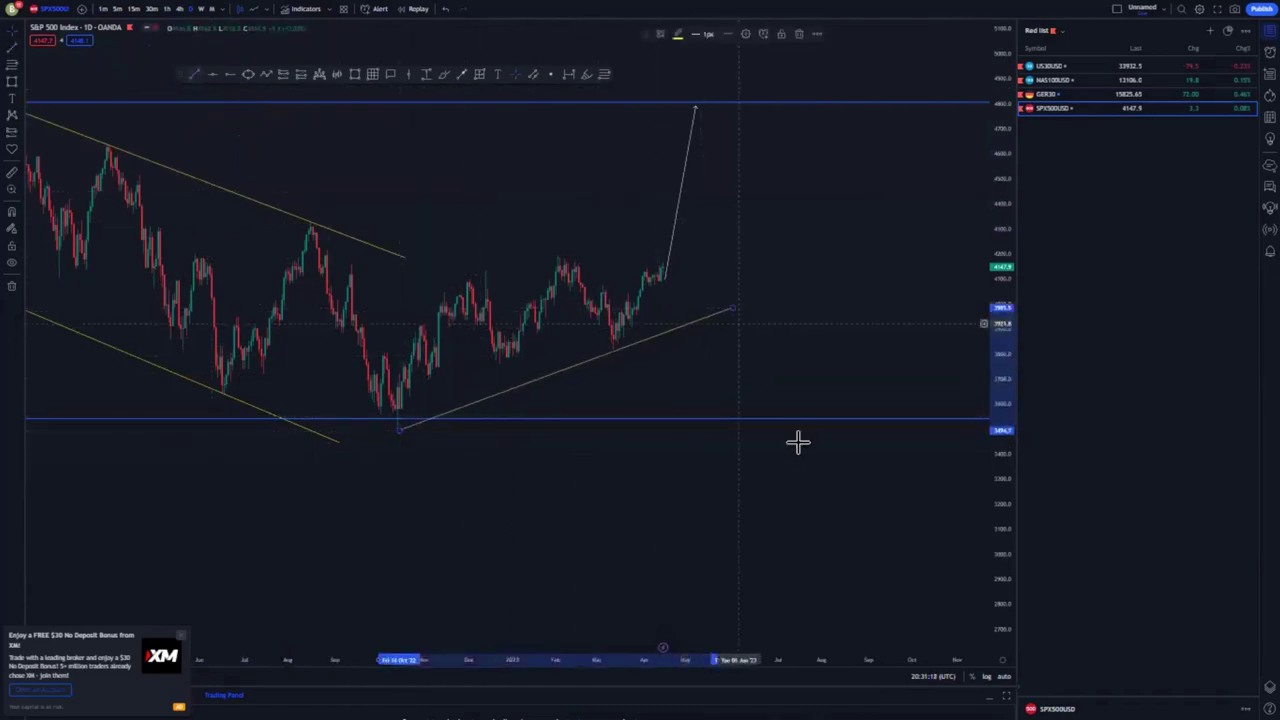
pyautogui.click(803, 449)
pyautogui.moveTo(1007, 524); pyautogui.dragTo(1002, 418)
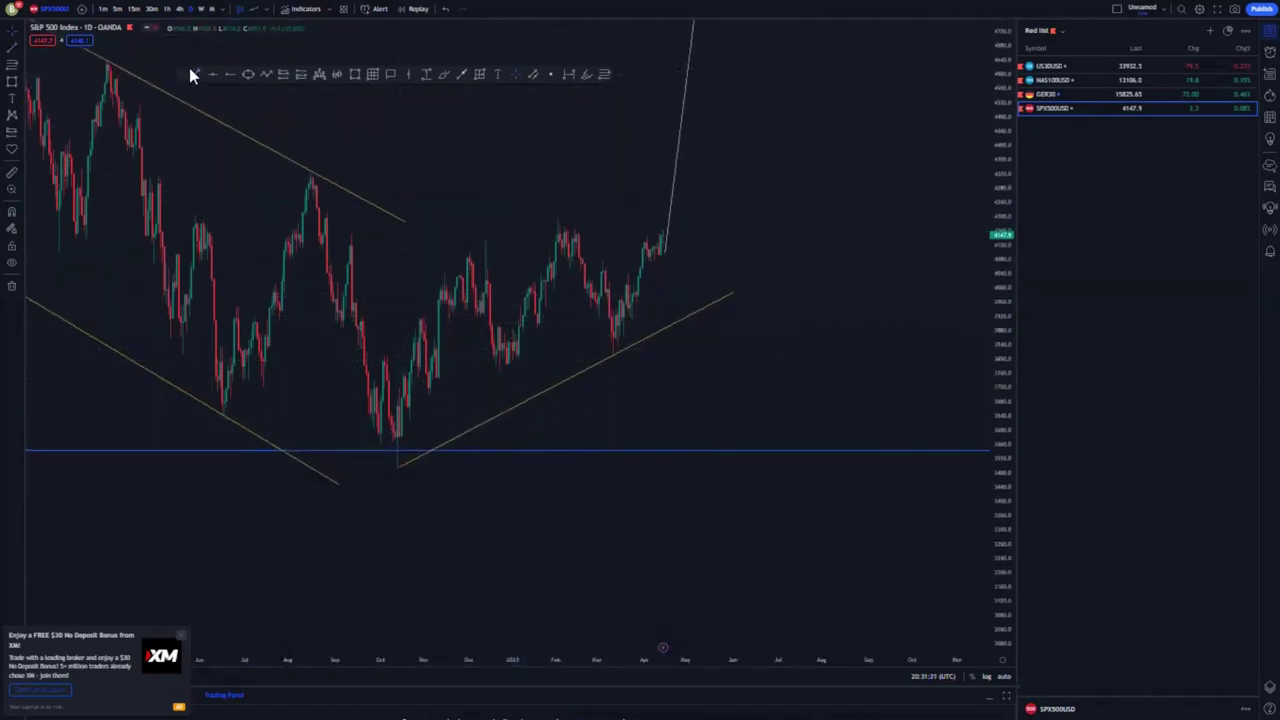
# - Draw the rising channel's upper trend line from mid-September 2022 along the December and February highs, adjusting both ends to fit
pyautogui.click(353, 289)
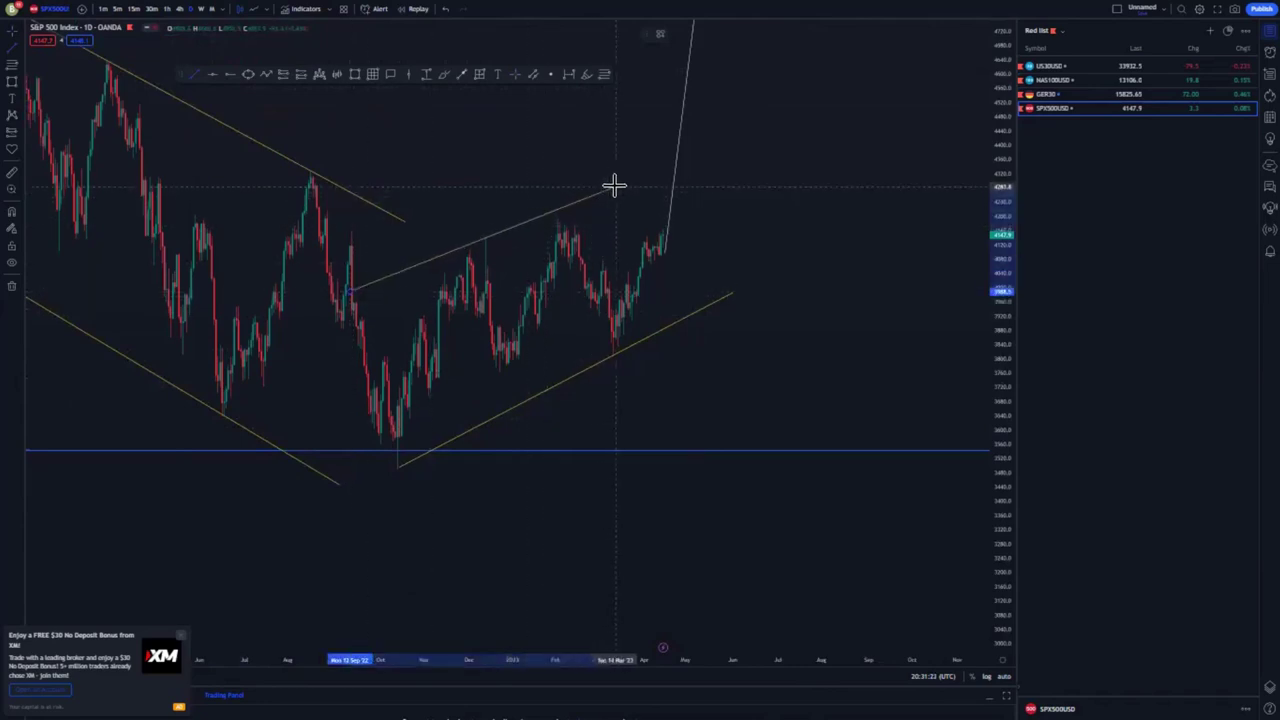
pyautogui.click(617, 185)
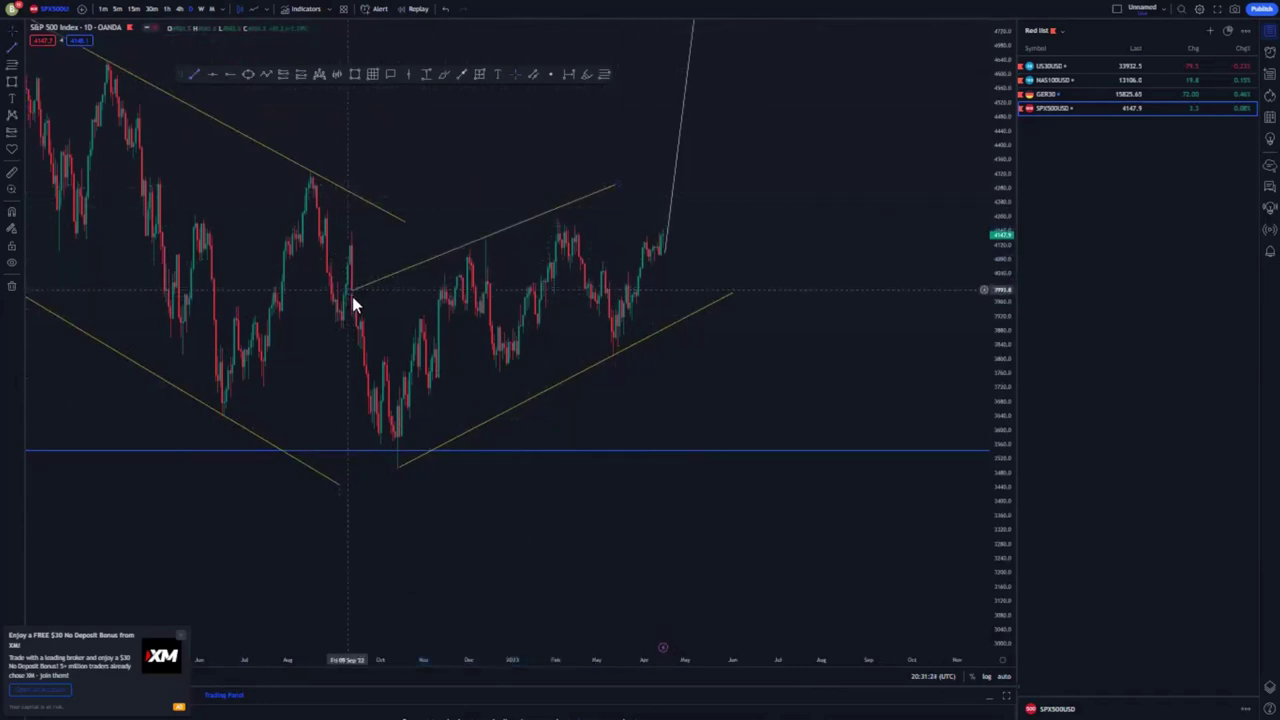
pyautogui.moveTo(352, 296); pyautogui.dragTo(352, 300)
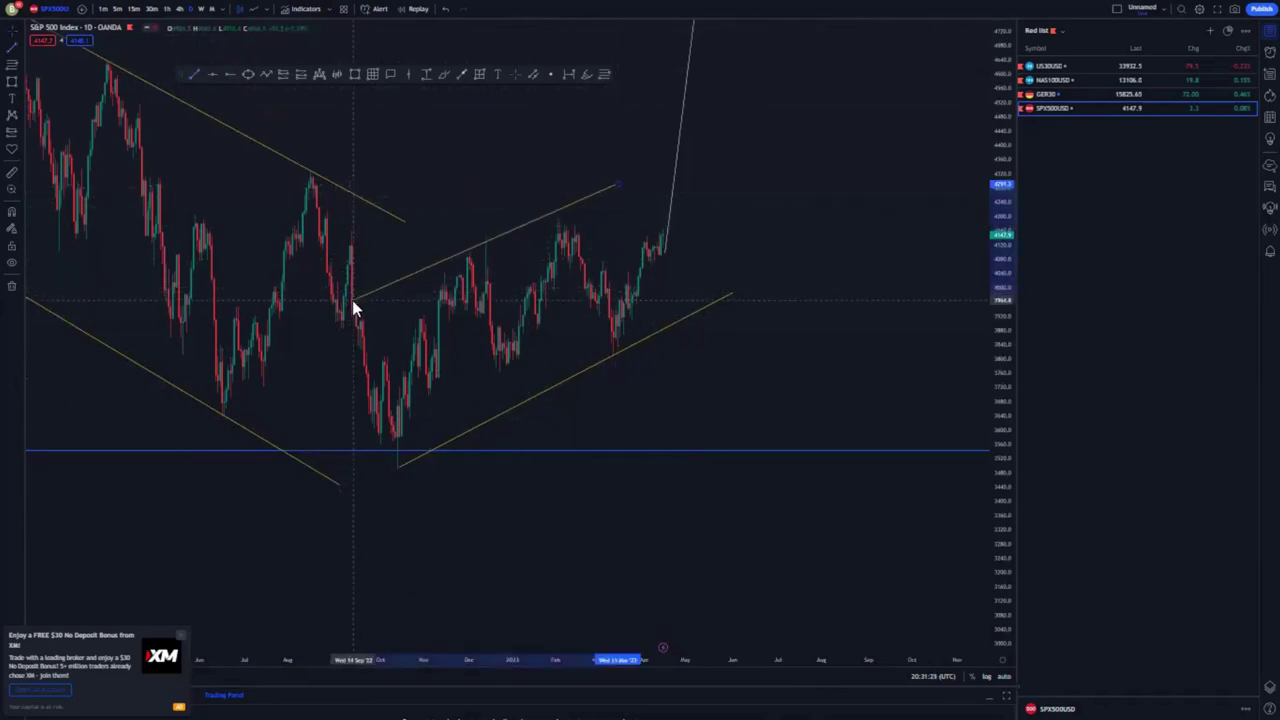
pyautogui.click(626, 191)
pyautogui.click(656, 195)
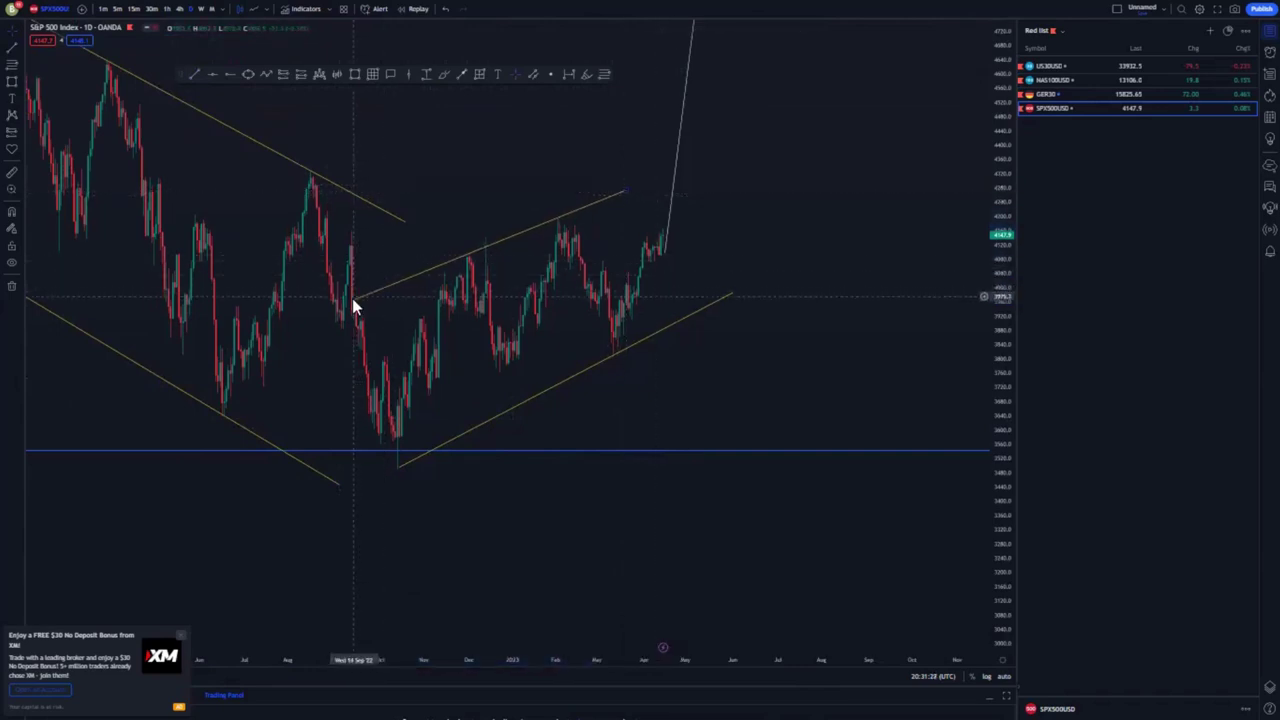
pyautogui.moveTo(353, 300); pyautogui.dragTo(356, 305)
pyautogui.click(750, 380)
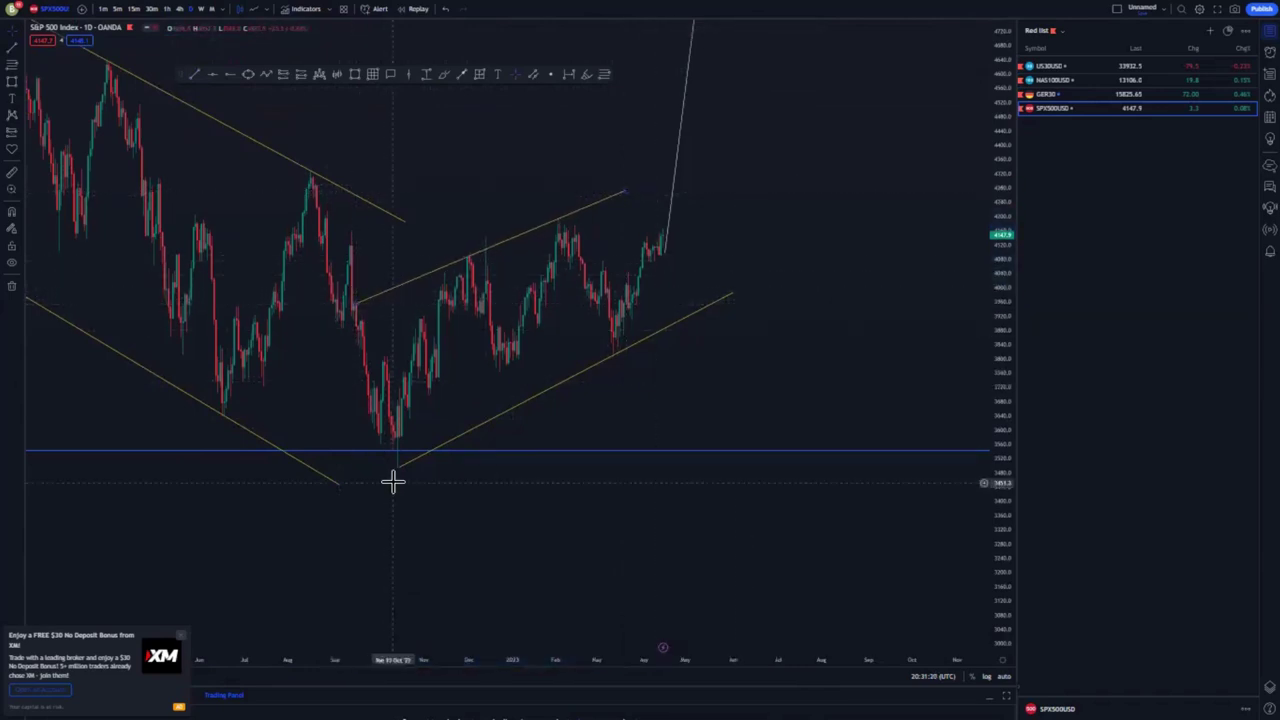
# - Adjust the start point of the rising channel's lower trend line at the October 2022 low
pyautogui.scroll(-4, 897, 346)
pyautogui.moveTo(995, 92); pyautogui.dragTo(639, 427)
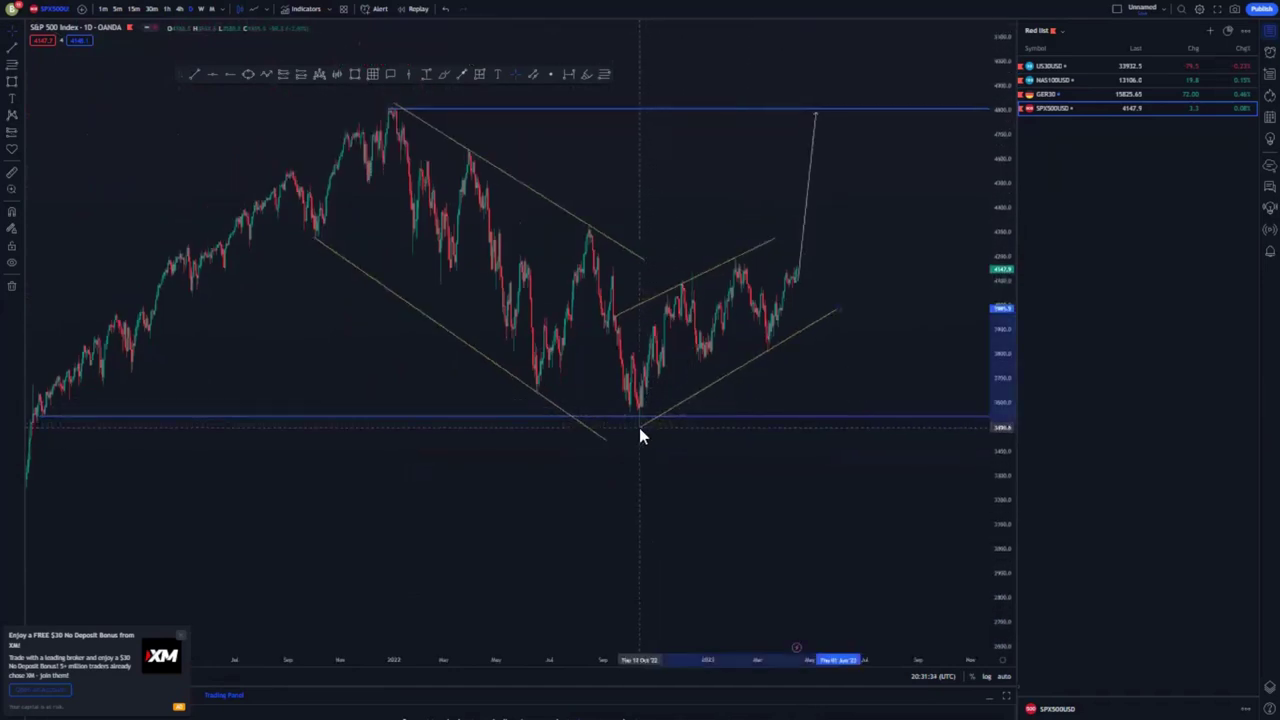
pyautogui.click(910, 305)
# - Mark the January 2022 high with a small rectangle spanning about 4755 to 4840
pyautogui.scroll(-2, 865, 350)
pyautogui.scroll(-2, 866, 356)
pyautogui.scroll(6, 963, 301)
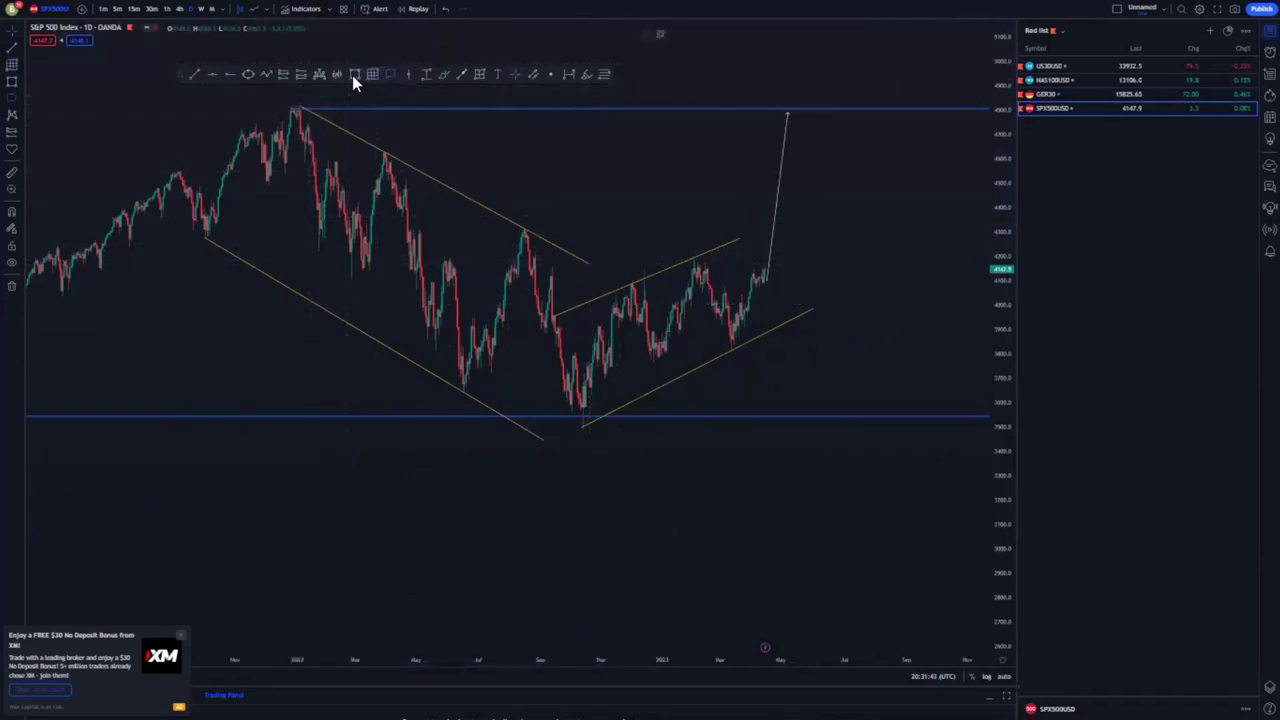
pyautogui.click(293, 102)
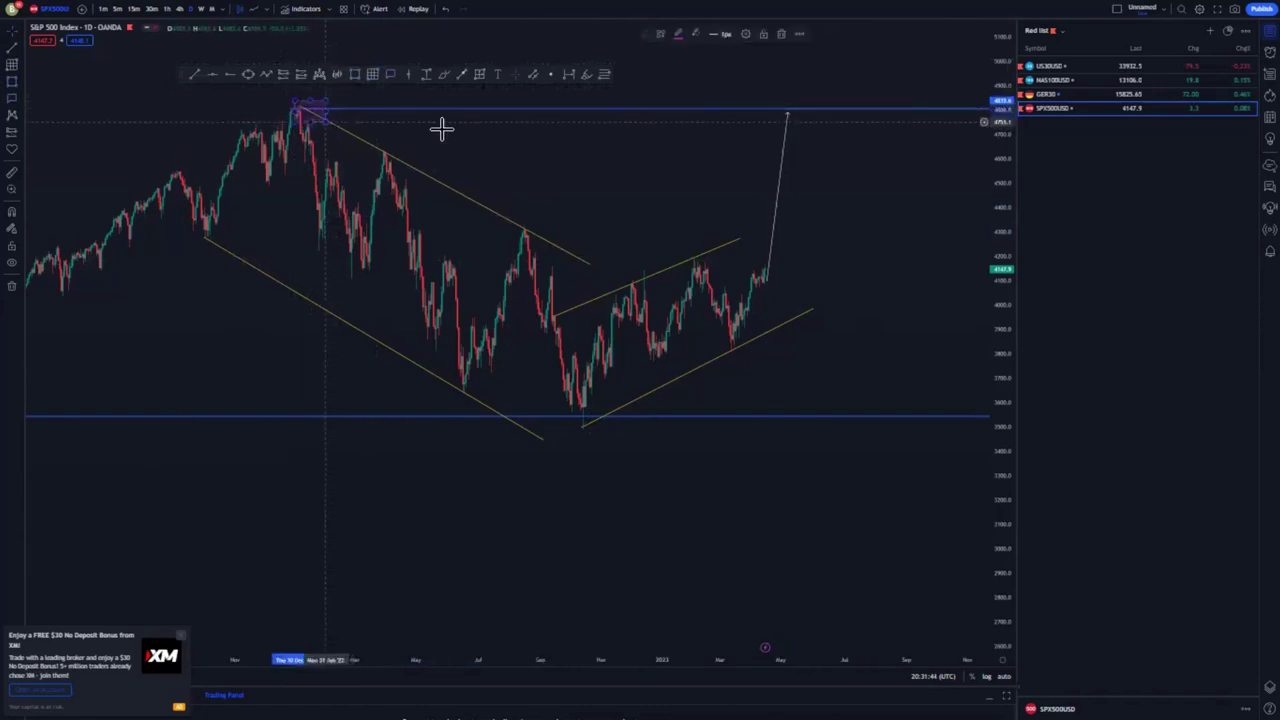
pyautogui.moveTo(541, 250); pyautogui.dragTo(469, 246)
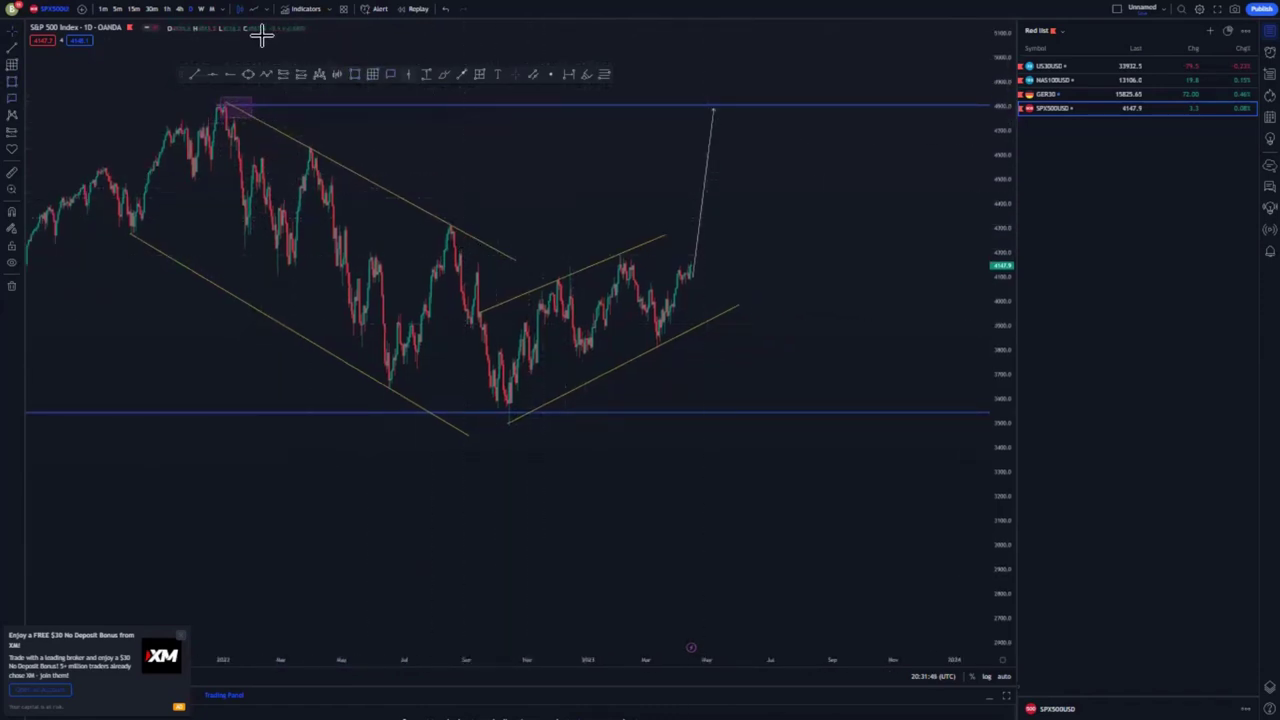
# - Switch SPX500USD to the four-hour chart and frame the 2023 part of the rising channel
pyautogui.write('4h')
pyautogui.press('Return')
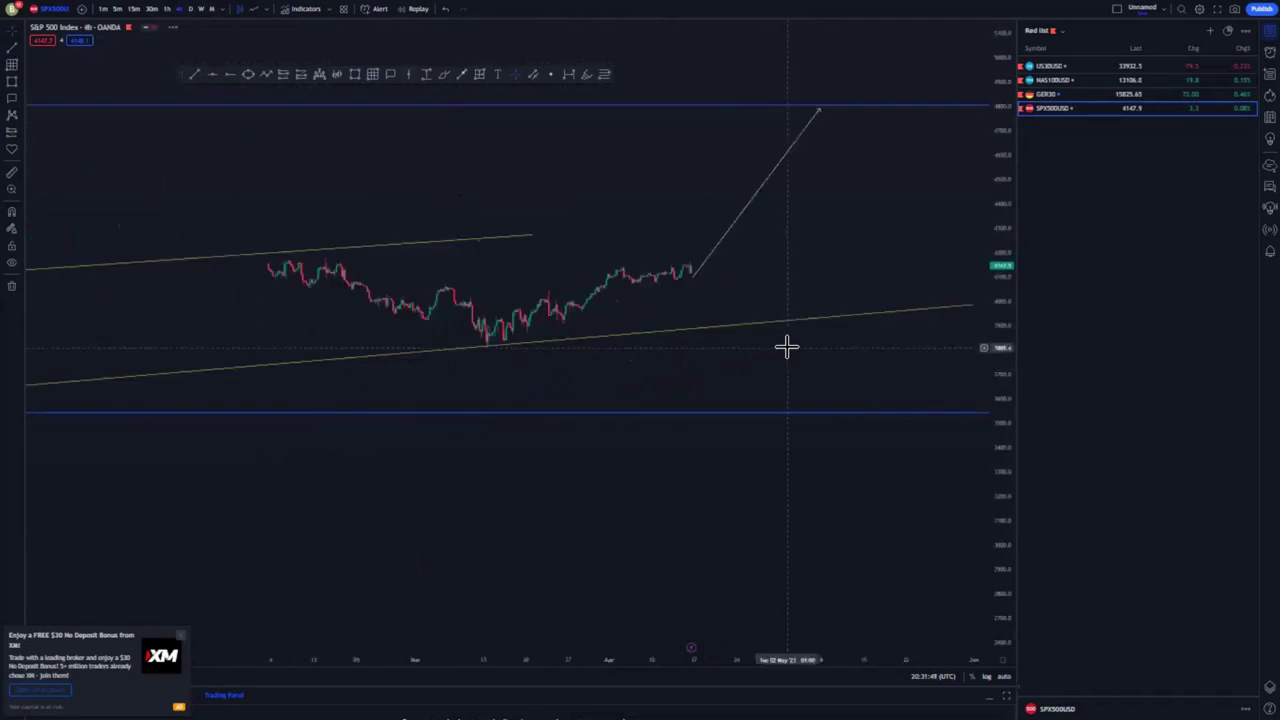
pyautogui.moveTo(1000, 521); pyautogui.dragTo(998, 320)
pyautogui.scroll(-3, 774, 406)
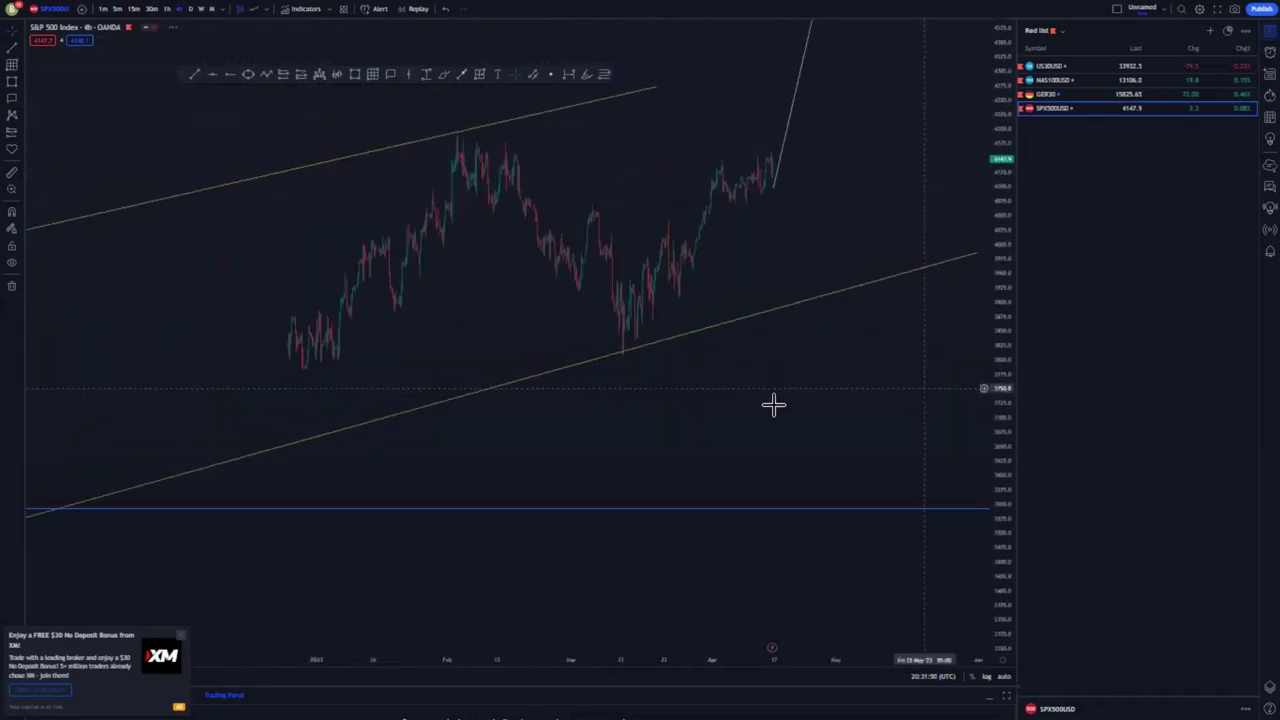
pyautogui.scroll(-5, 765, 392)
pyautogui.moveTo(881, 431); pyautogui.dragTo(754, 417)
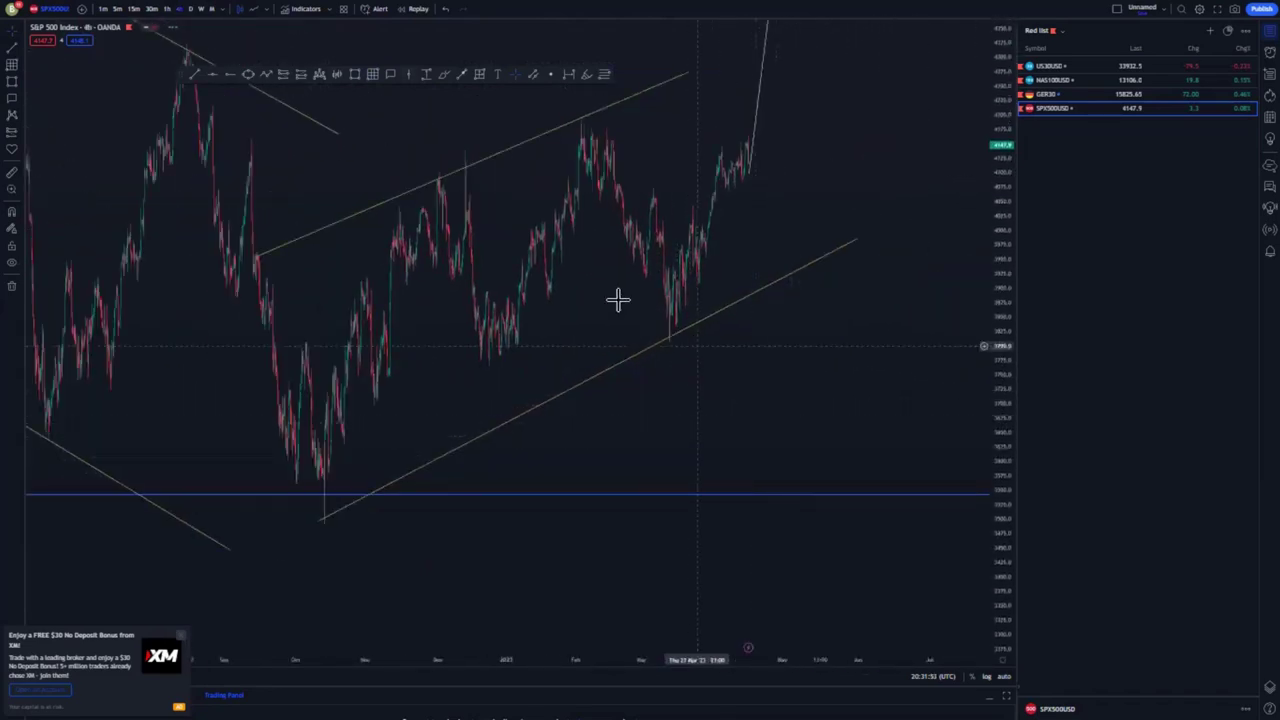
pyautogui.scroll(5, 706, 391)
pyautogui.scroll(3, 789, 406)
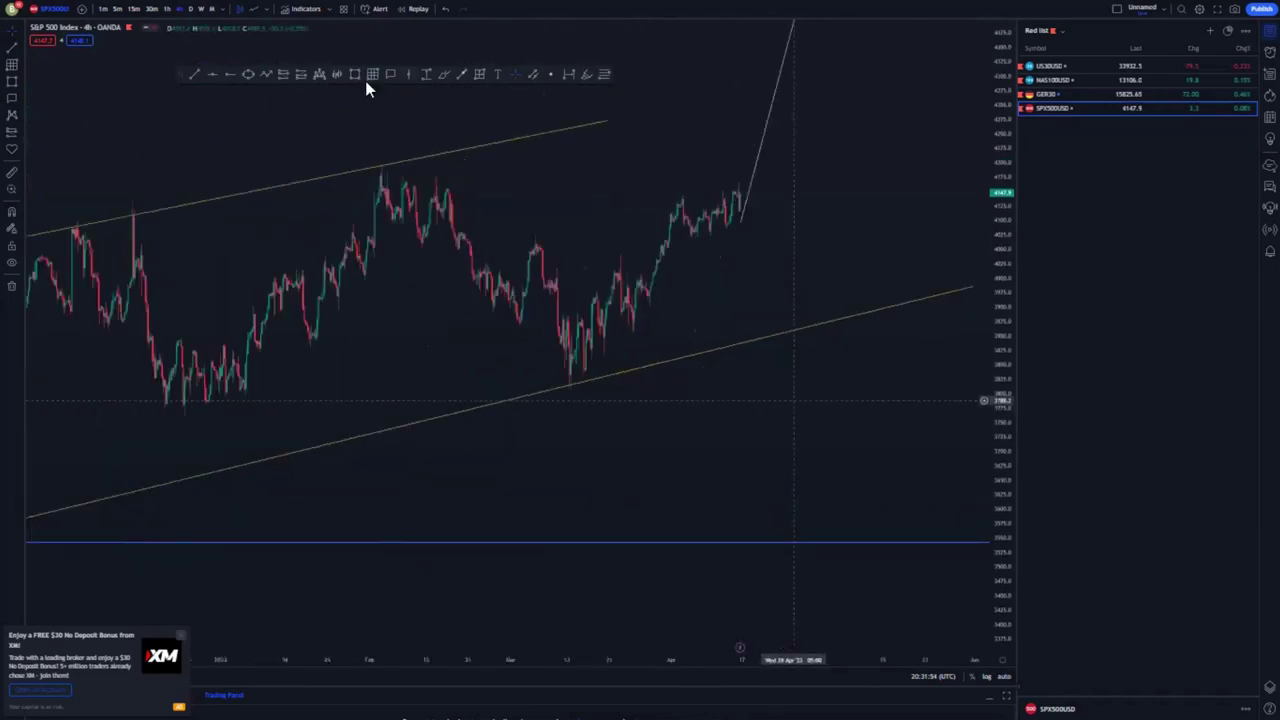
# - Draw a descending channel with two trend lines along the highs and lows of the February to March 2023 decline
pyautogui.click(437, 169)
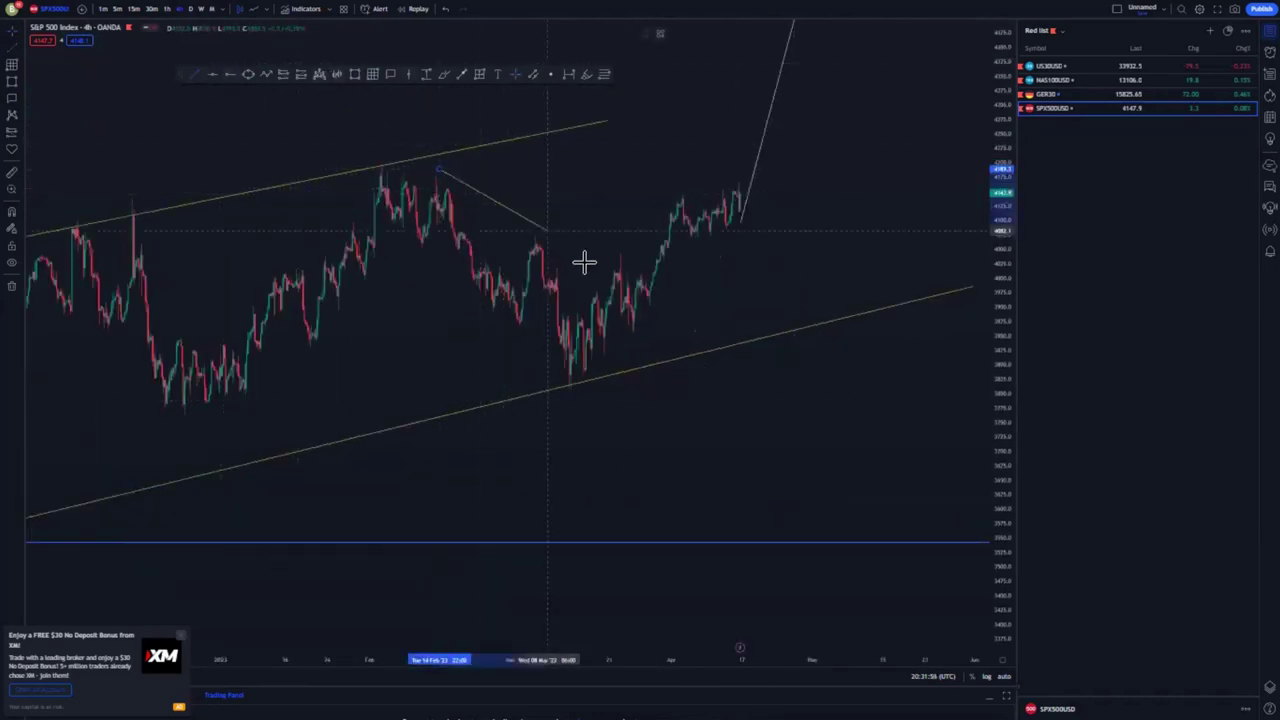
pyautogui.click(594, 278)
pyautogui.click(199, 76)
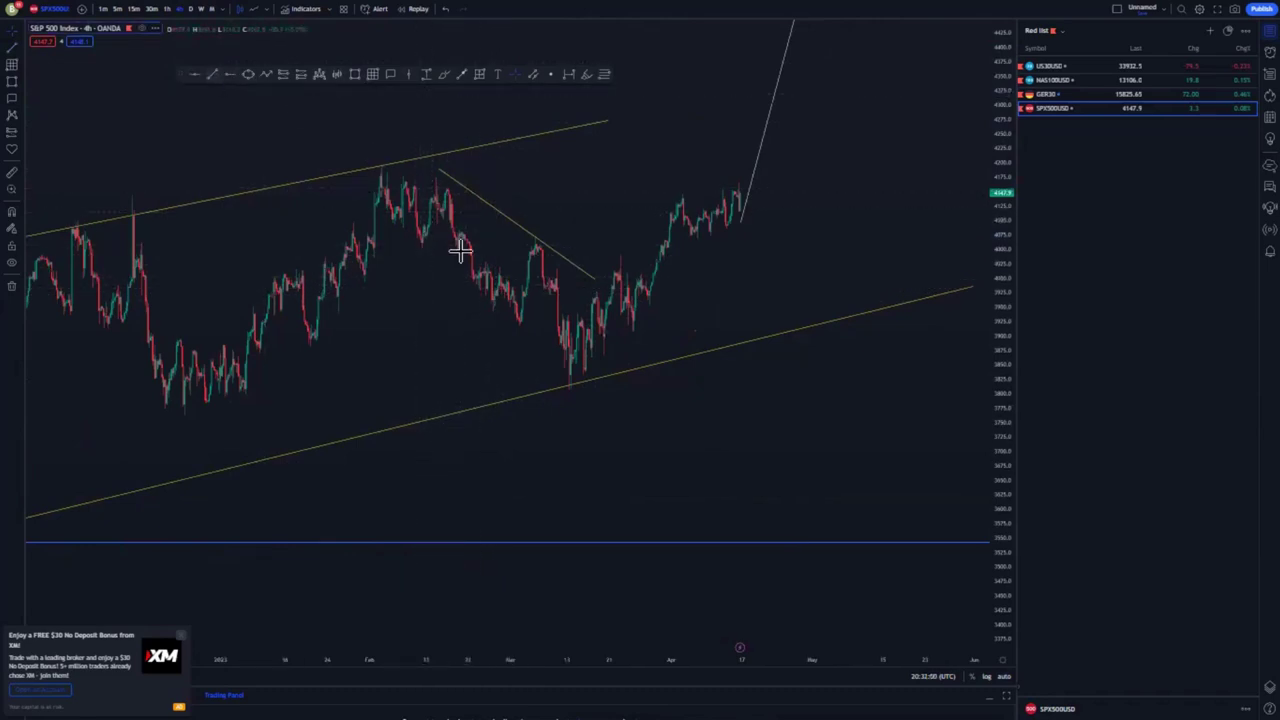
pyautogui.click(423, 246)
pyautogui.click(566, 380)
pyautogui.moveTo(566, 380); pyautogui.dragTo(536, 437)
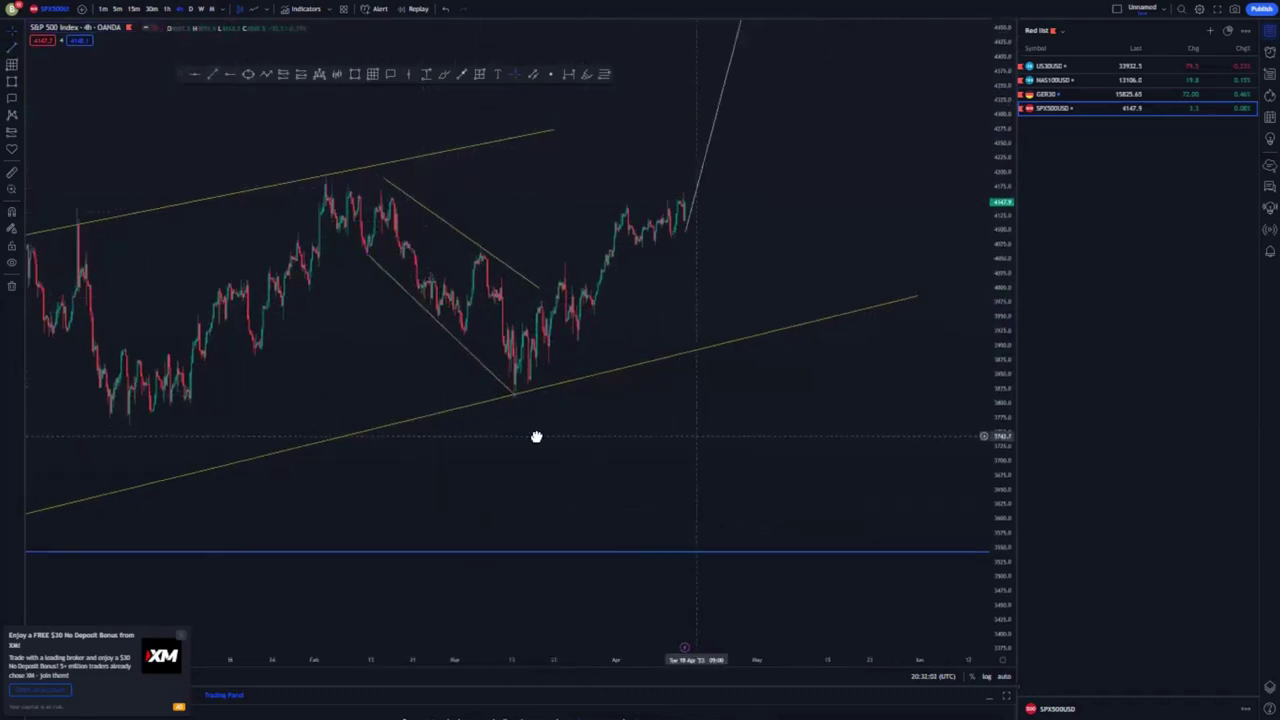
# - Delete the long upward projection arrow starting at the current price
pyautogui.scroll(-10, 631, 426)
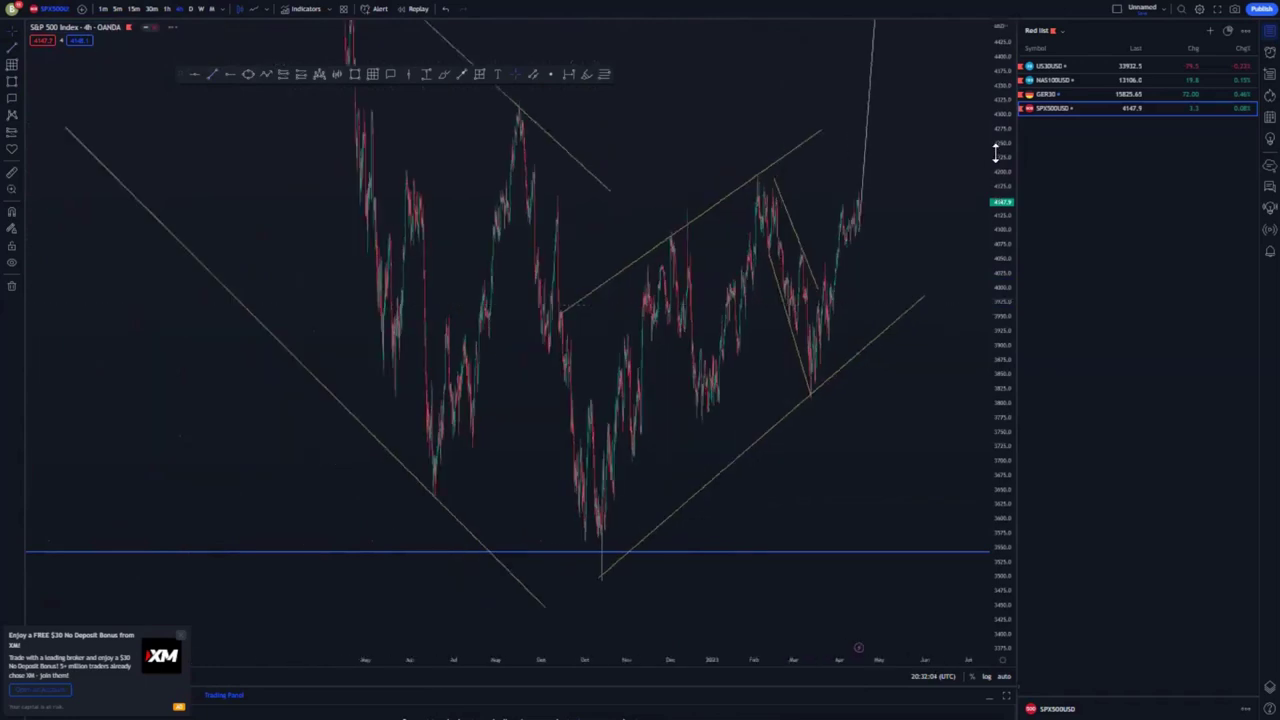
pyautogui.moveTo(995, 152); pyautogui.dragTo(984, 330)
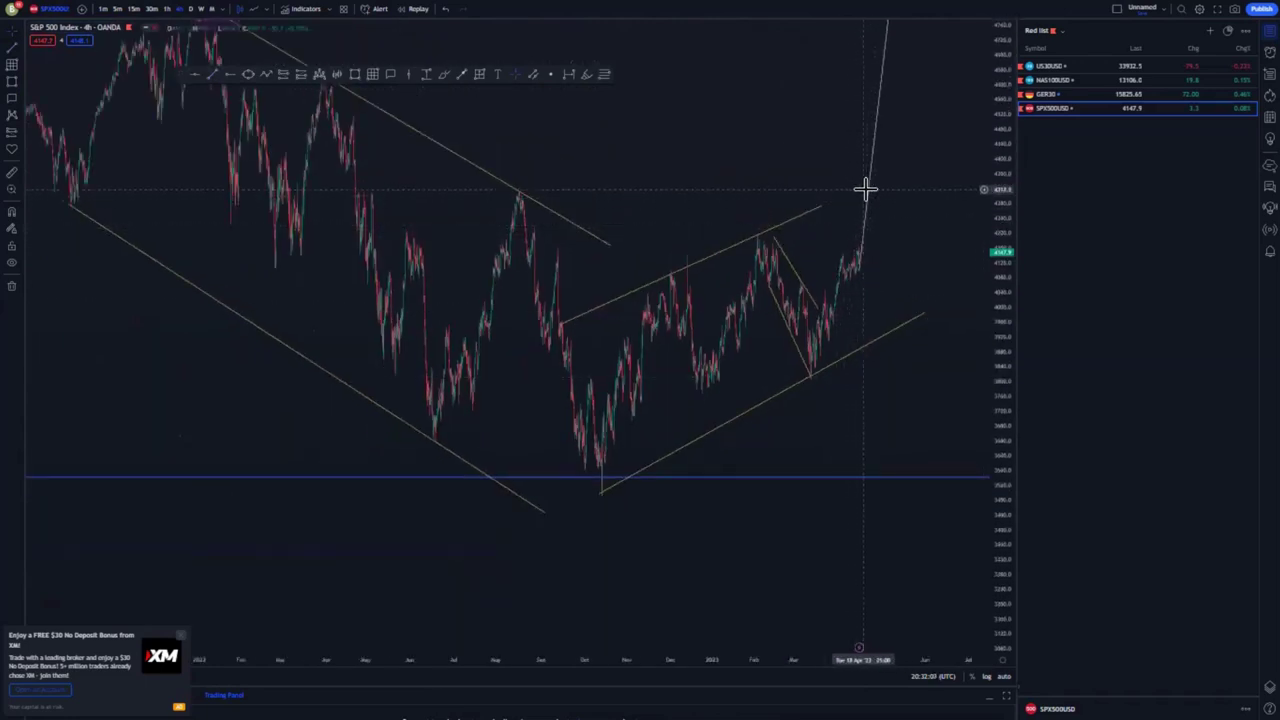
pyautogui.scroll(3, 914, 271)
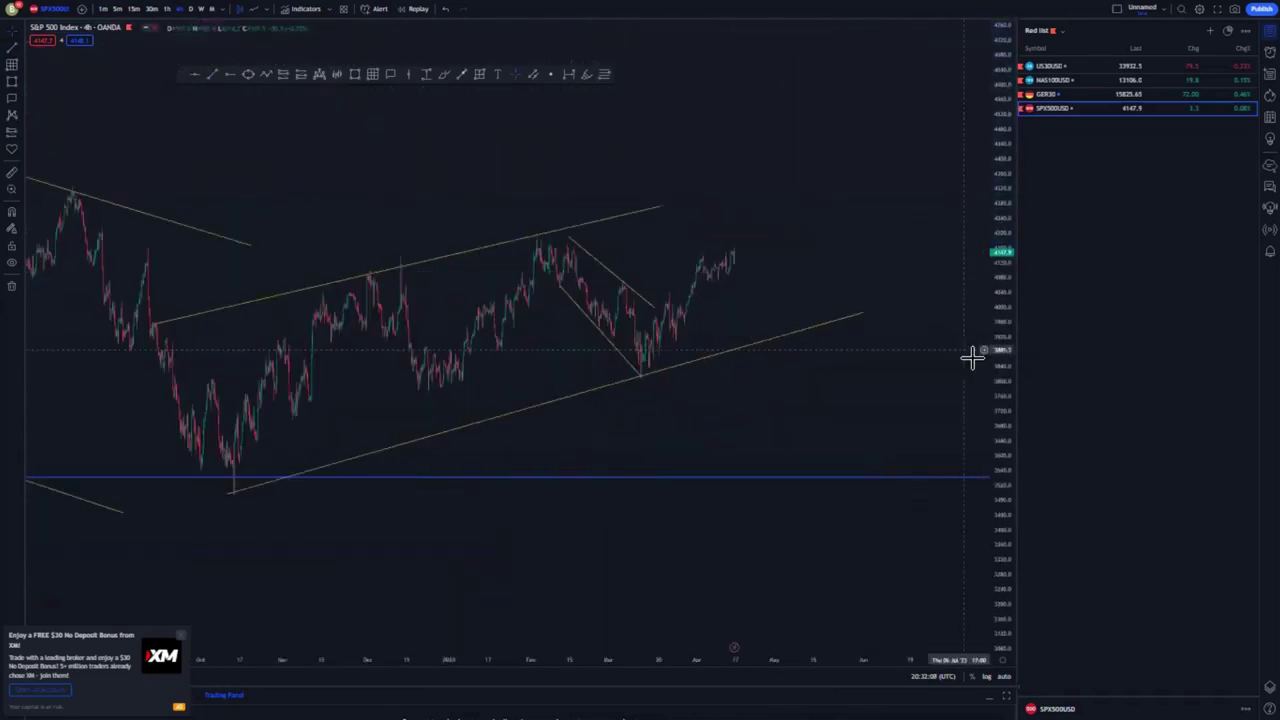
# - Draw a small ascending channel with trend lines along the April 2023 highs and lows
pyautogui.moveTo(992, 211); pyautogui.dragTo(992, 118)
pyautogui.scroll(5, 984, 296)
pyautogui.moveTo(616, 228); pyautogui.dragTo(944, 262)
pyautogui.scroll(4, 945, 266)
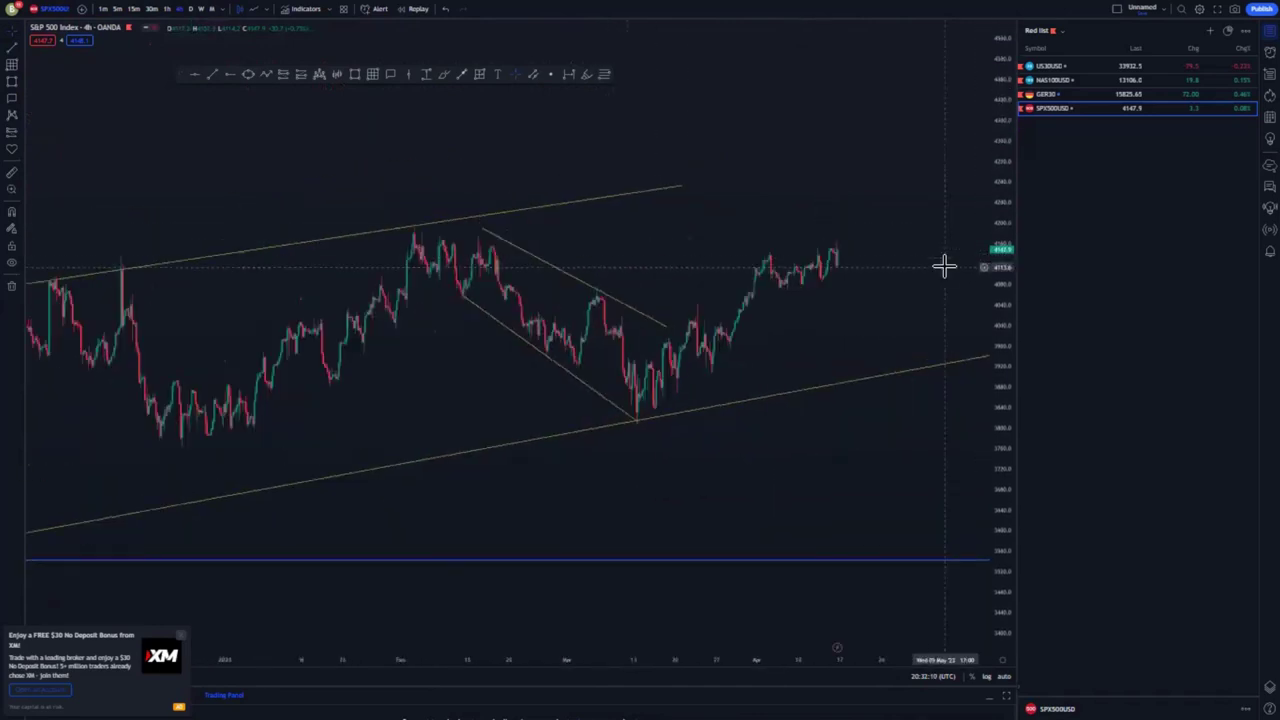
pyautogui.moveTo(1005, 362); pyautogui.dragTo(1000, 150)
pyautogui.moveTo(869, 236); pyautogui.dragTo(728, 235)
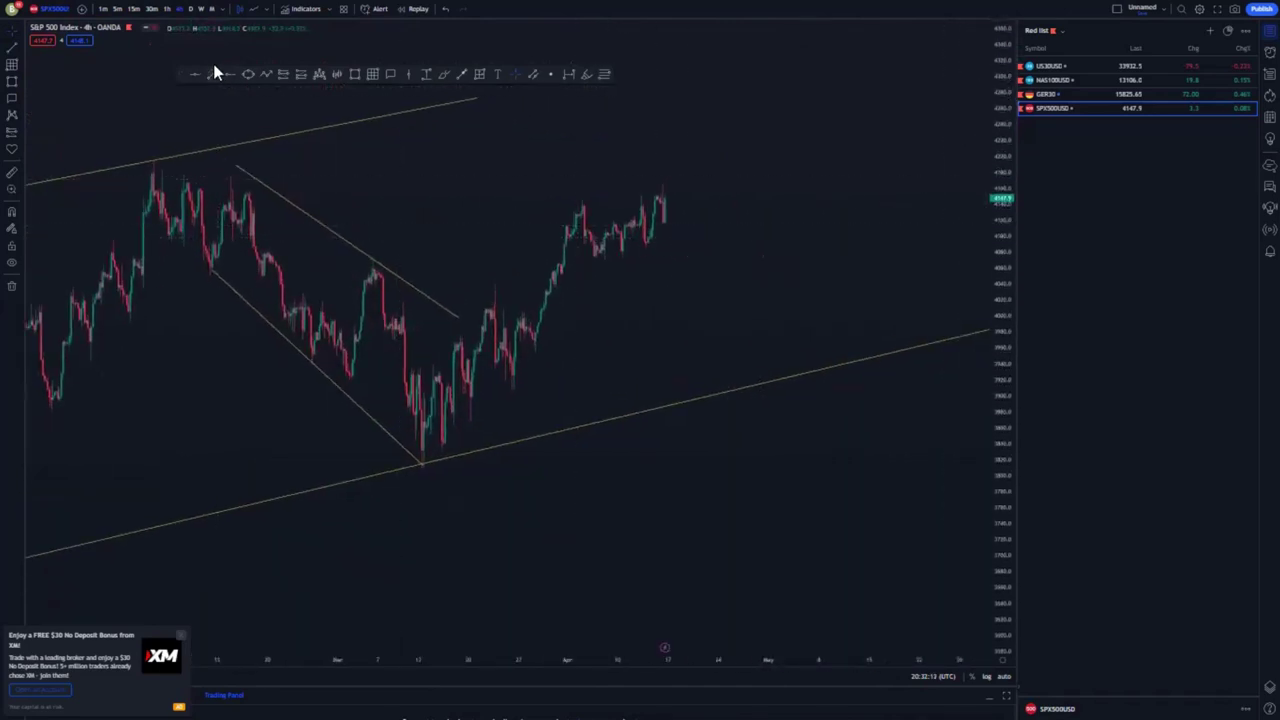
pyautogui.click(577, 200)
pyautogui.click(672, 182)
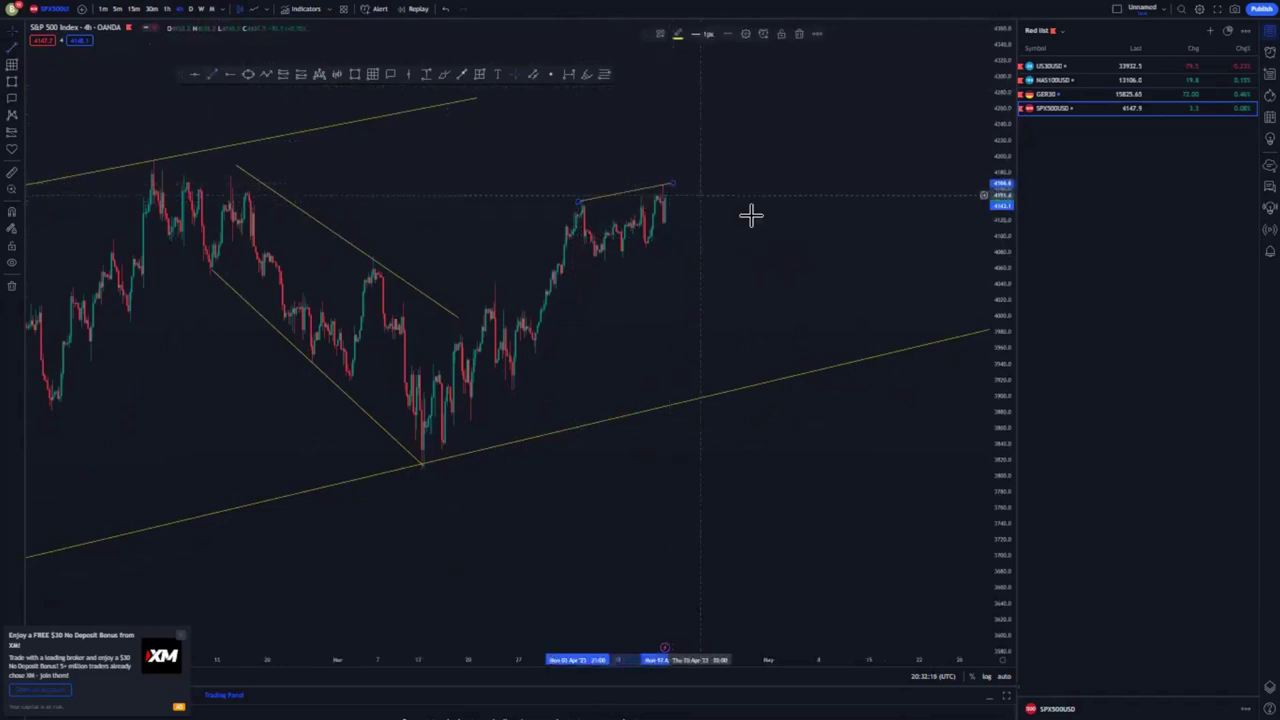
pyautogui.click(672, 245)
pyautogui.click(750, 287)
pyautogui.scroll(-3, 750, 322)
pyautogui.scroll(3, 746, 326)
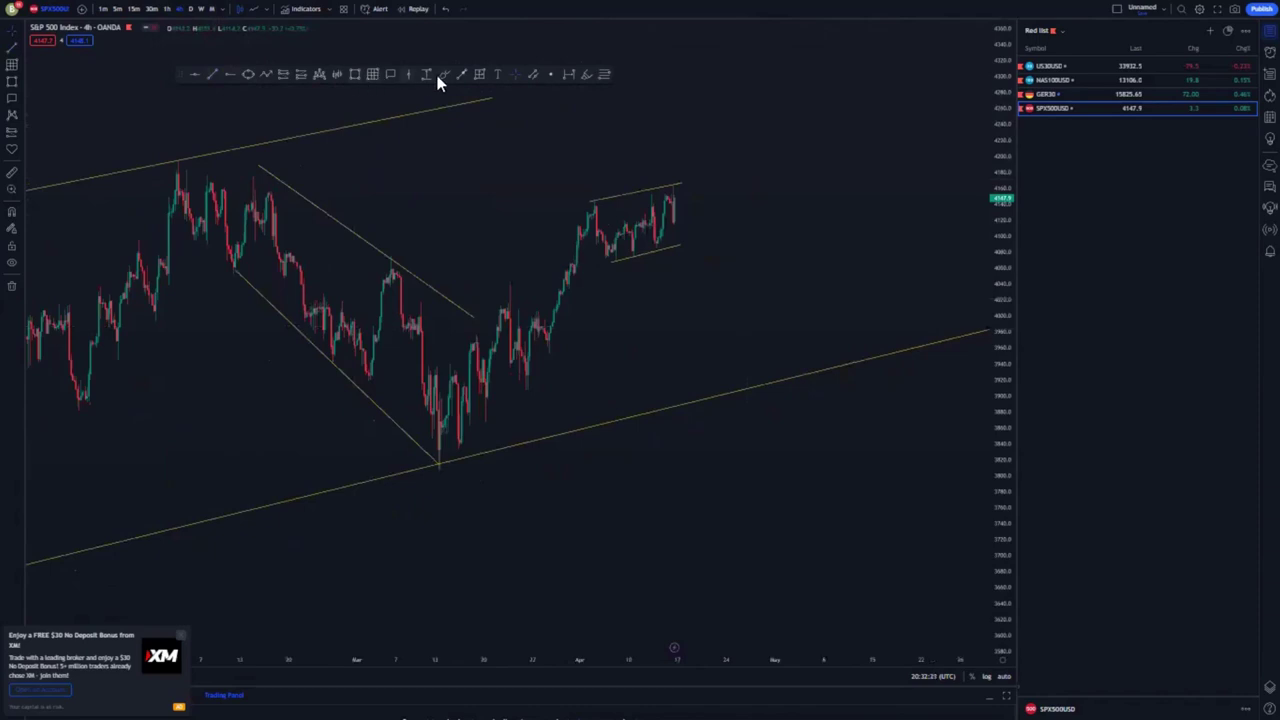
# - Sketch a freehand path from the March 2023 low, zigzagging through the April channel and breaking upward to about 4300
pyautogui.click(455, 441)
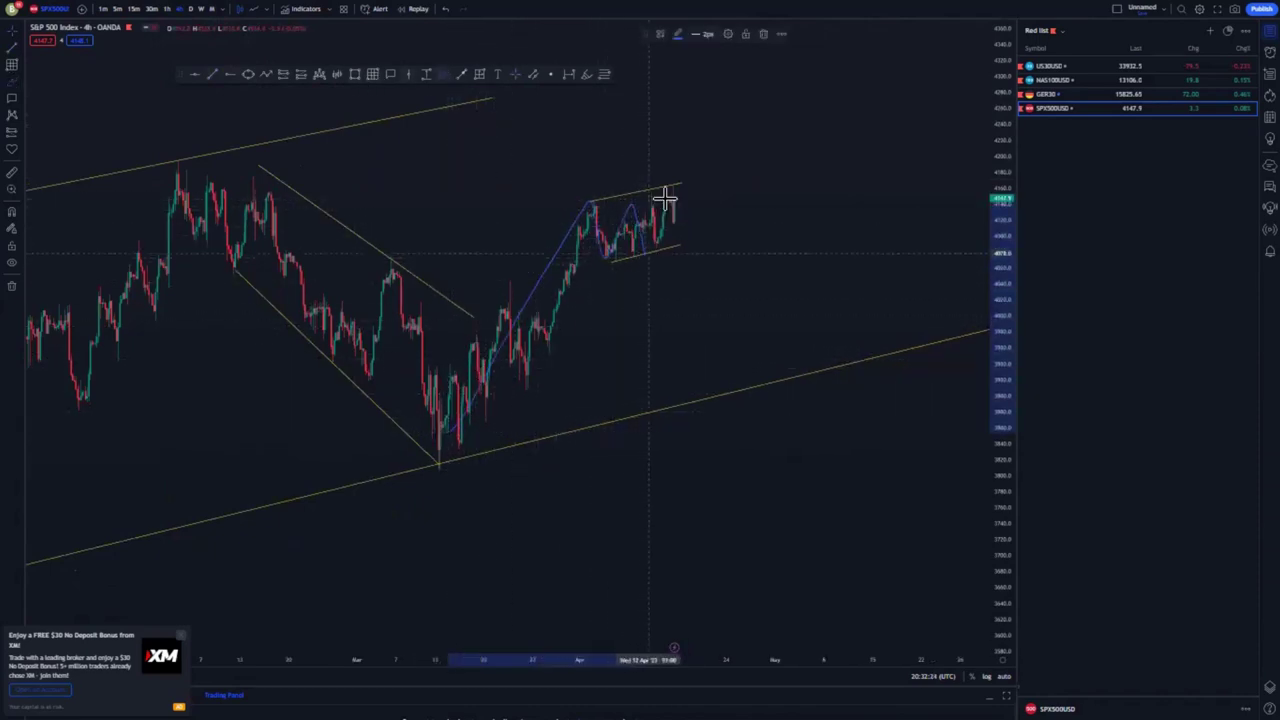
pyautogui.click(701, 70)
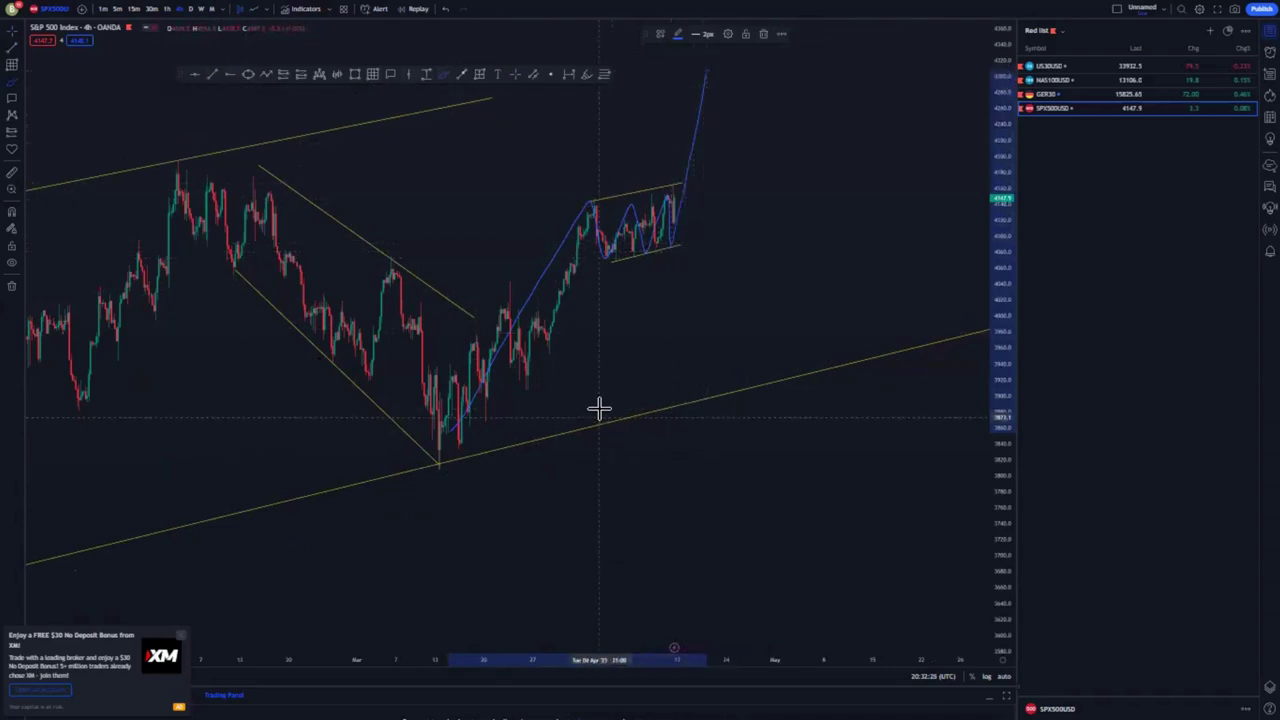
pyautogui.scroll(-3, 600, 405)
pyautogui.scroll(-2, 595, 403)
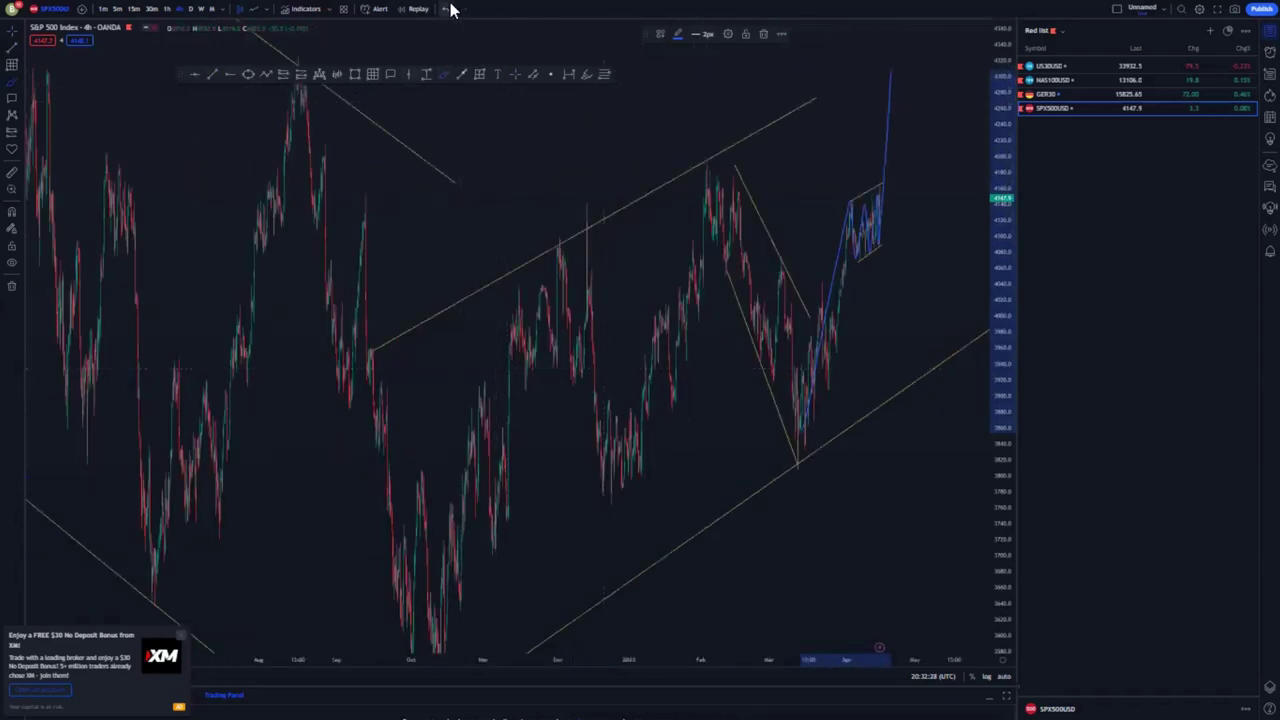
# - Remove the freehand projection path and return to the normal crosshair cursor
pyautogui.click(446, 9)
pyautogui.moveTo(405, 165)
pyautogui.mouseDown()
pyautogui.moveTo(605, 149)
pyautogui.moveTo(441, 165)
pyautogui.mouseUp()
pyautogui.click(763, 33)
pyautogui.click(515, 74)
# - Switch SPX500USD to the one-hour chart and dismiss the text note settings without adding a label
pyautogui.moveTo(1000, 94); pyautogui.dragTo(1000, 298)
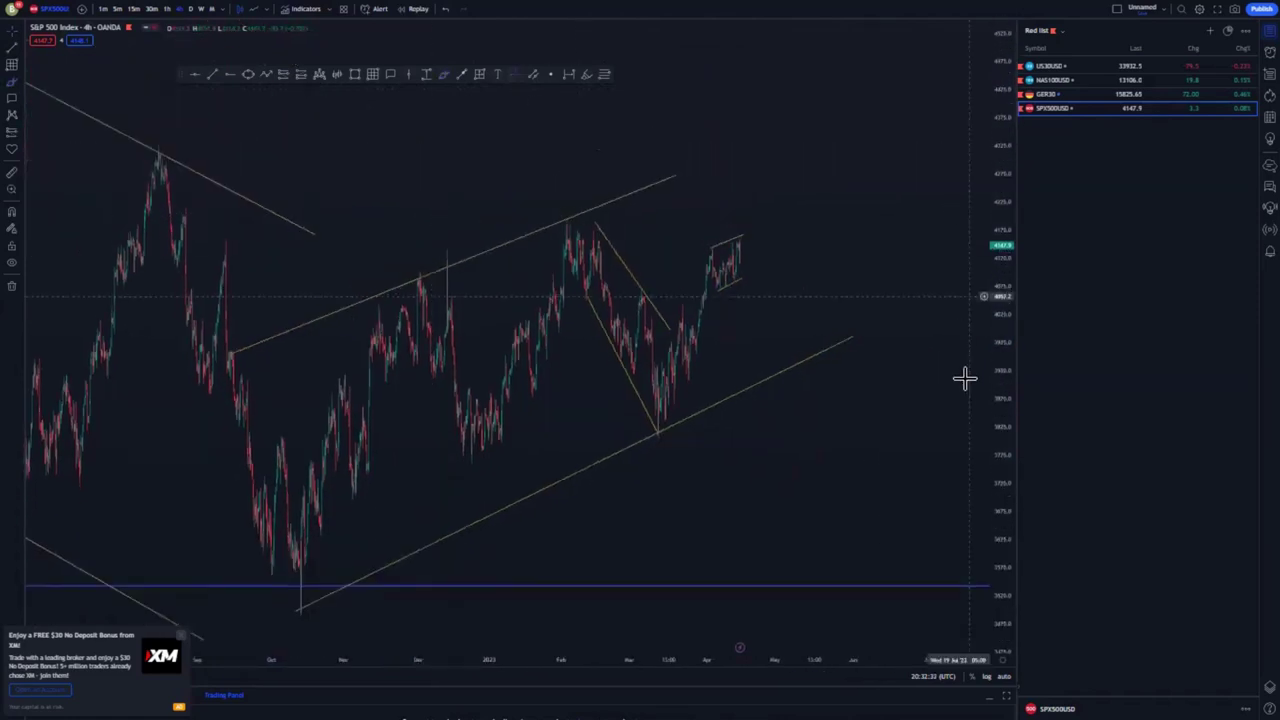
pyautogui.scroll(-3, 966, 378)
pyautogui.click(165, 8)
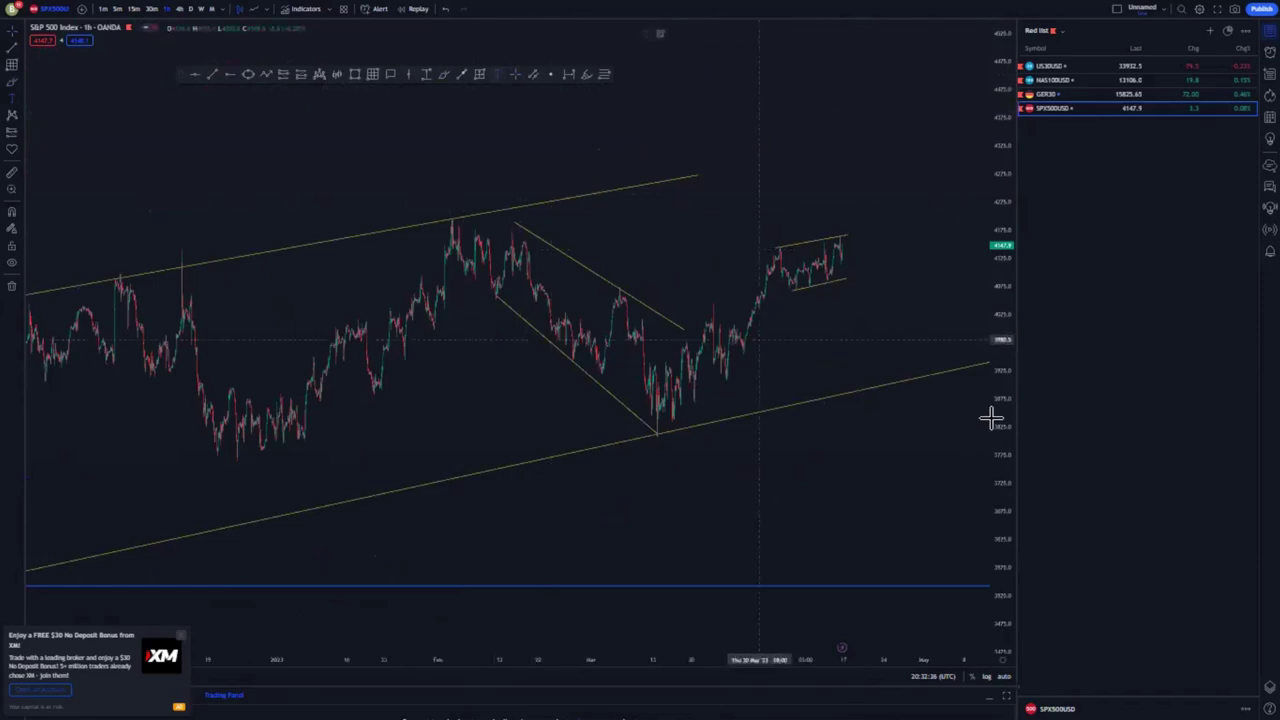
pyautogui.scroll(5, 851, 360)
pyautogui.click(543, 346)
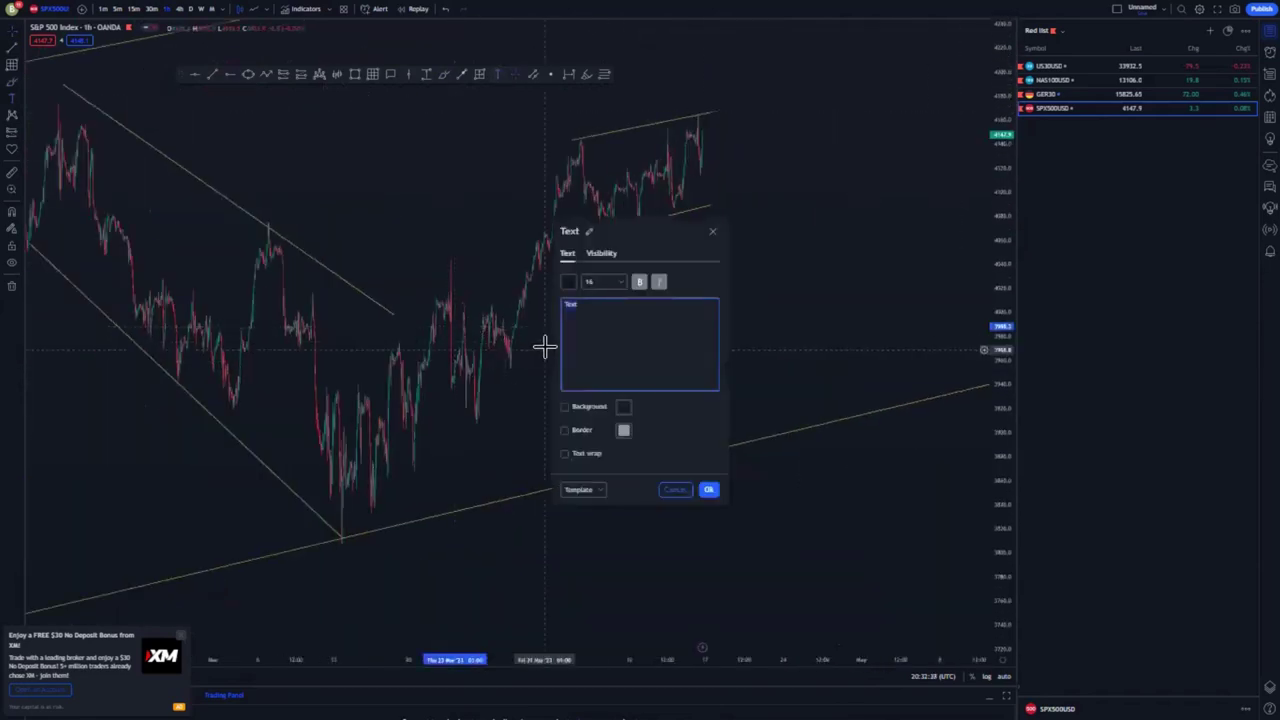
pyautogui.click(711, 232)
# - Move the start of the April channel's upper trend line onto the early April high
pyautogui.moveTo(546, 306); pyautogui.dragTo(672, 372)
pyautogui.scroll(5, 652, 350)
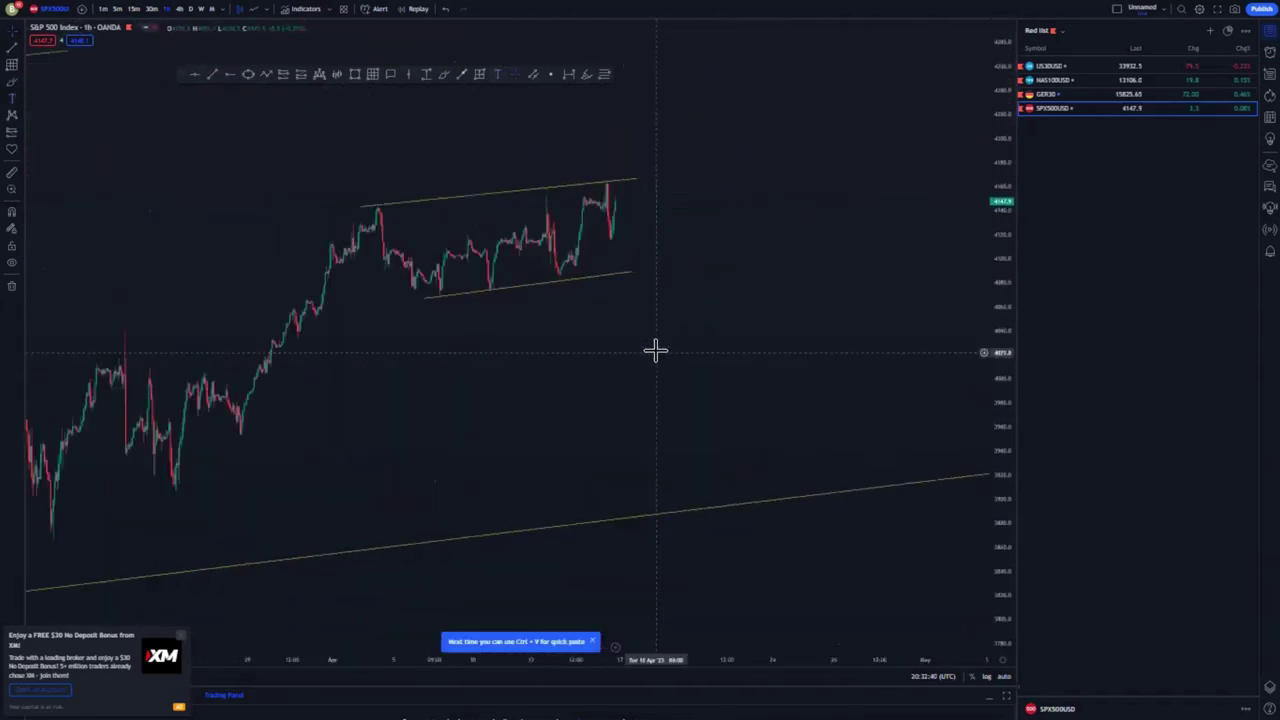
pyautogui.moveTo(990, 376); pyautogui.dragTo(992, 160)
pyautogui.moveTo(319, 280); pyautogui.dragTo(443, 343)
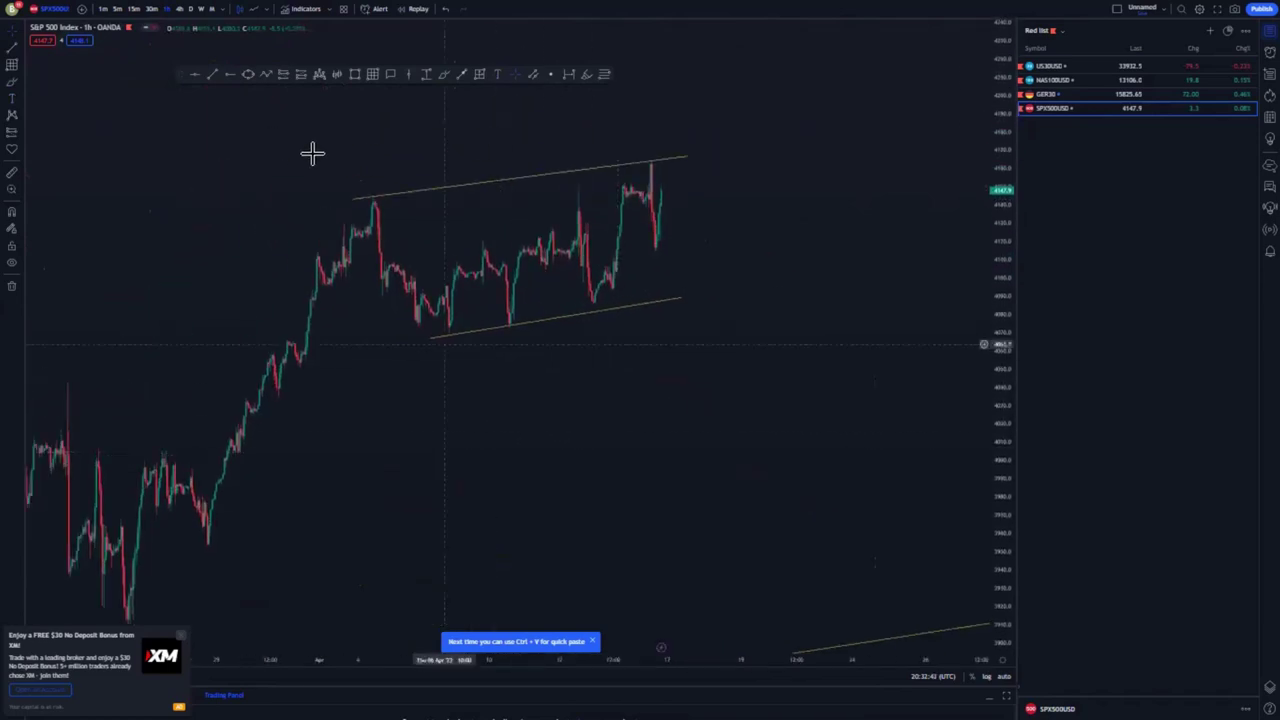
pyautogui.moveTo(356, 198); pyautogui.dragTo(373, 198)
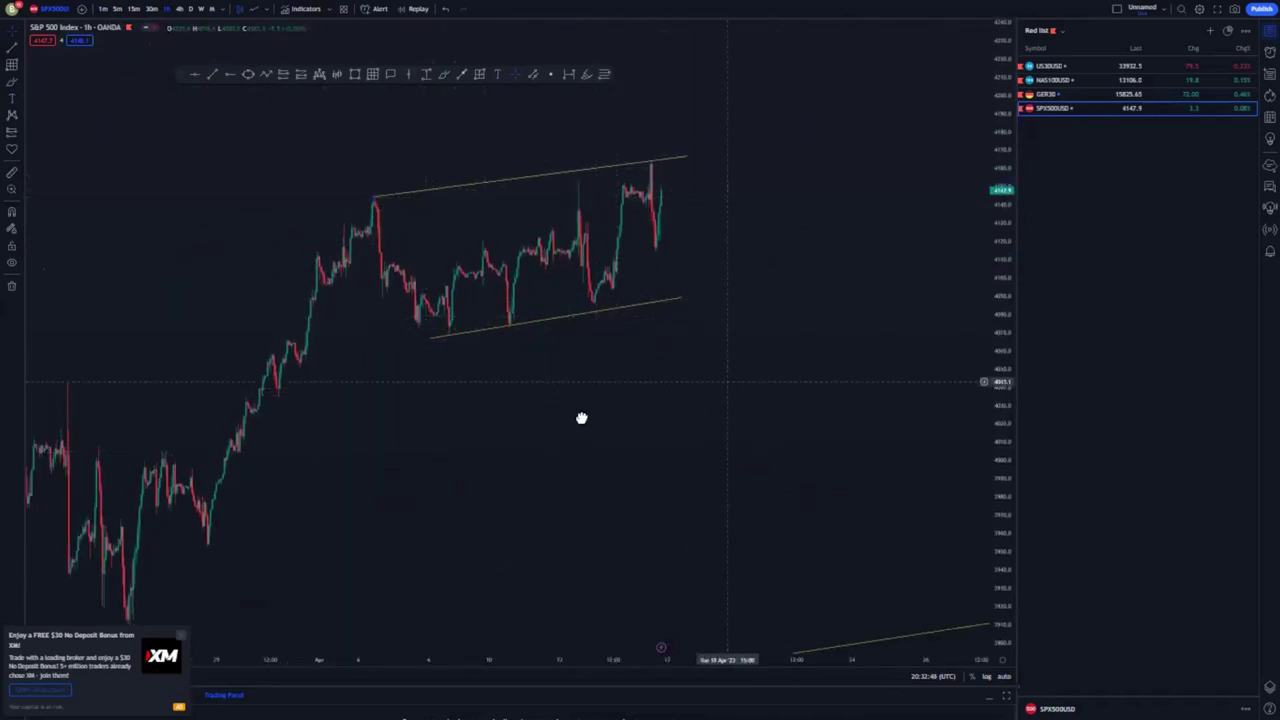
pyautogui.moveTo(581, 417); pyautogui.dragTo(460, 442)
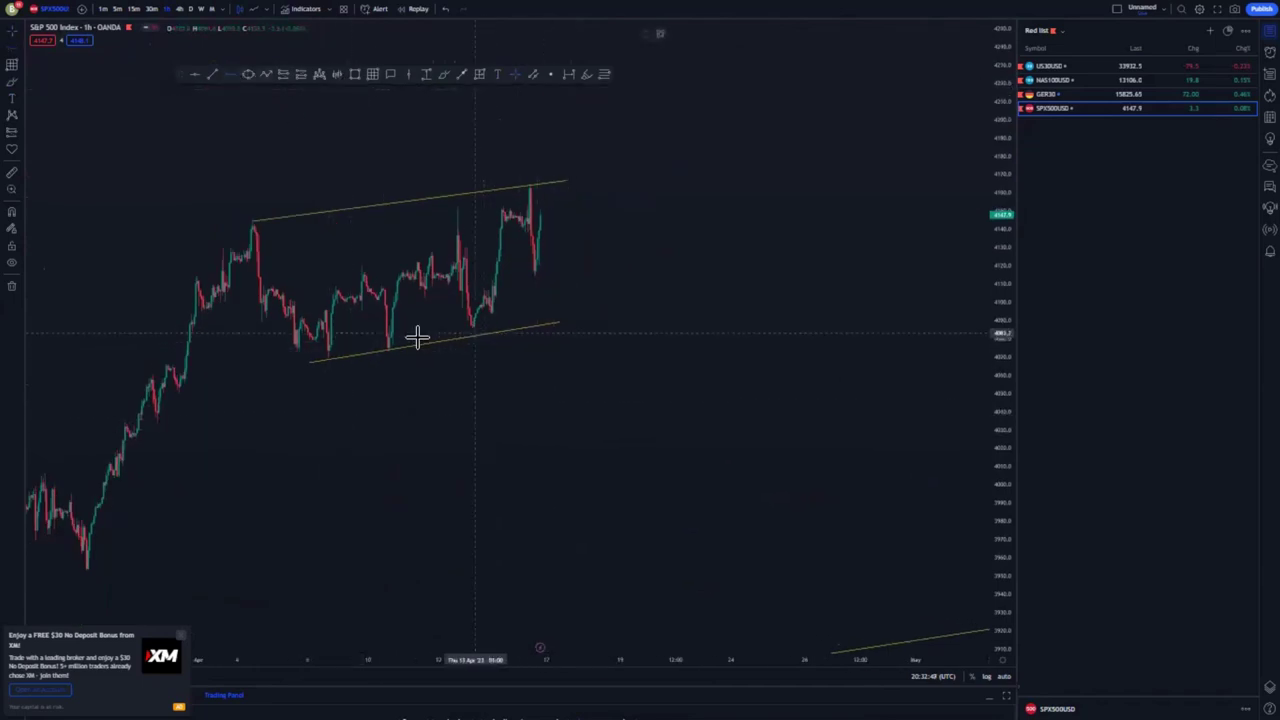
# - Draw a horizontal ray from the mid-April low, extend the April channel's lower trend line beyond it and refit the line's start
pyautogui.click(472, 324)
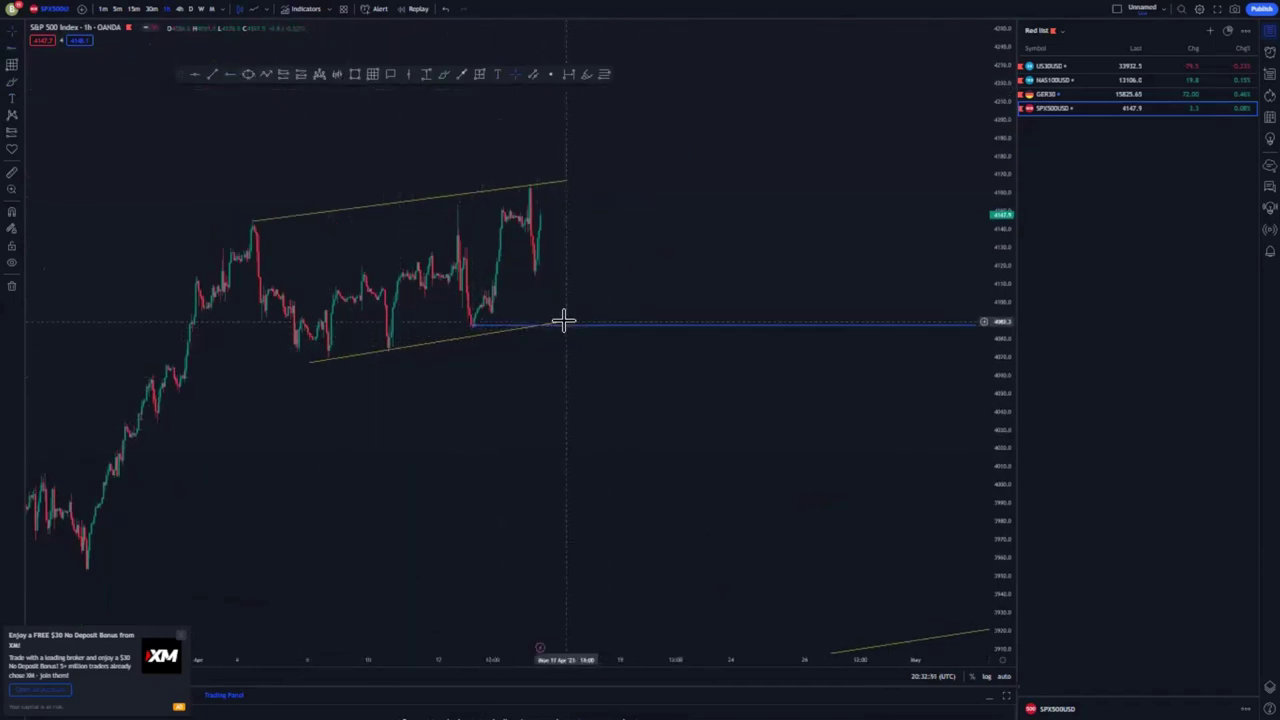
pyautogui.moveTo(560, 322); pyautogui.dragTo(609, 318)
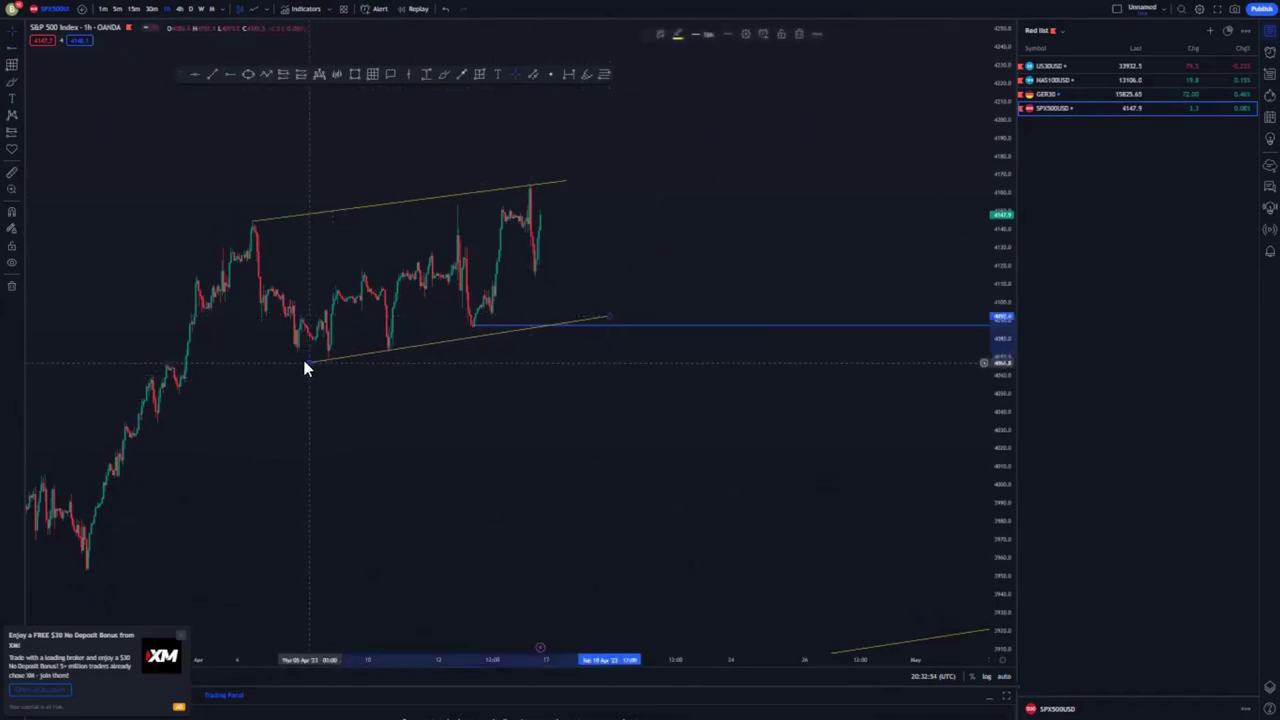
pyautogui.moveTo(309, 362); pyautogui.dragTo(305, 360)
pyautogui.click(503, 387)
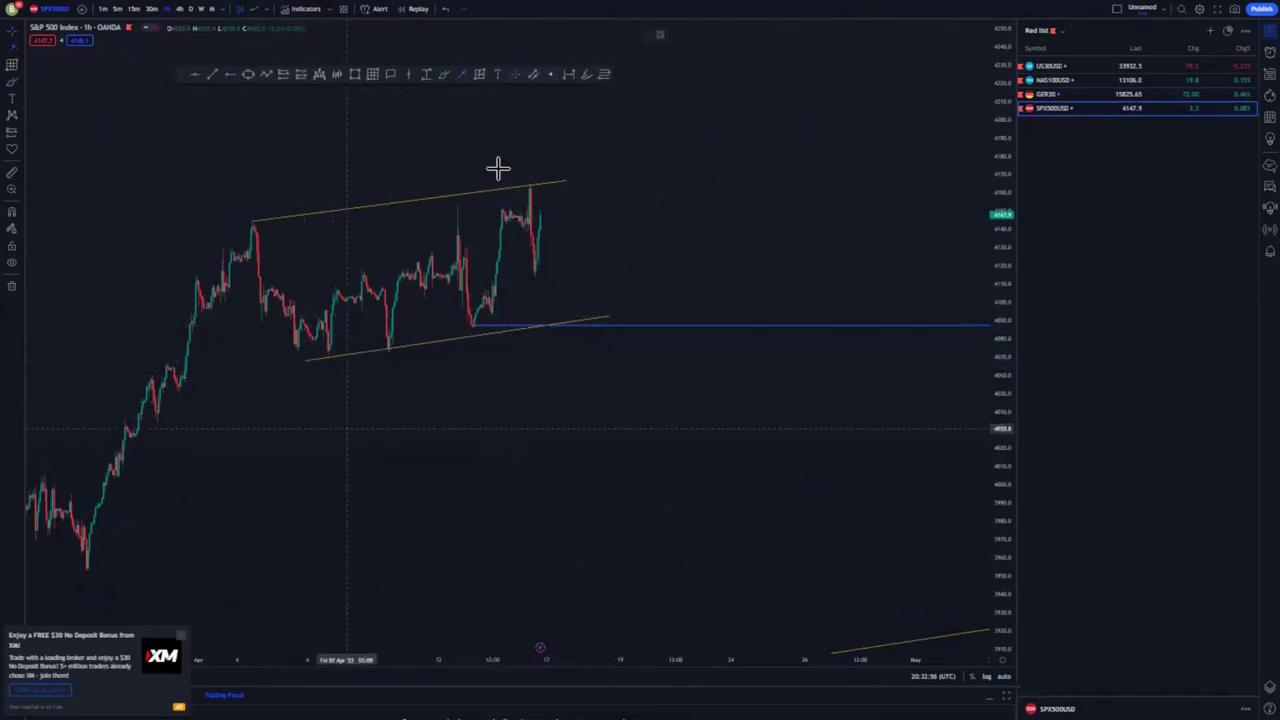
# - Draw three upward arrows beneath the April channel's lower line, at its two early touches and at the projected touch on the ray
pyautogui.click(320, 438)
pyautogui.click(329, 376)
pyautogui.click(462, 74)
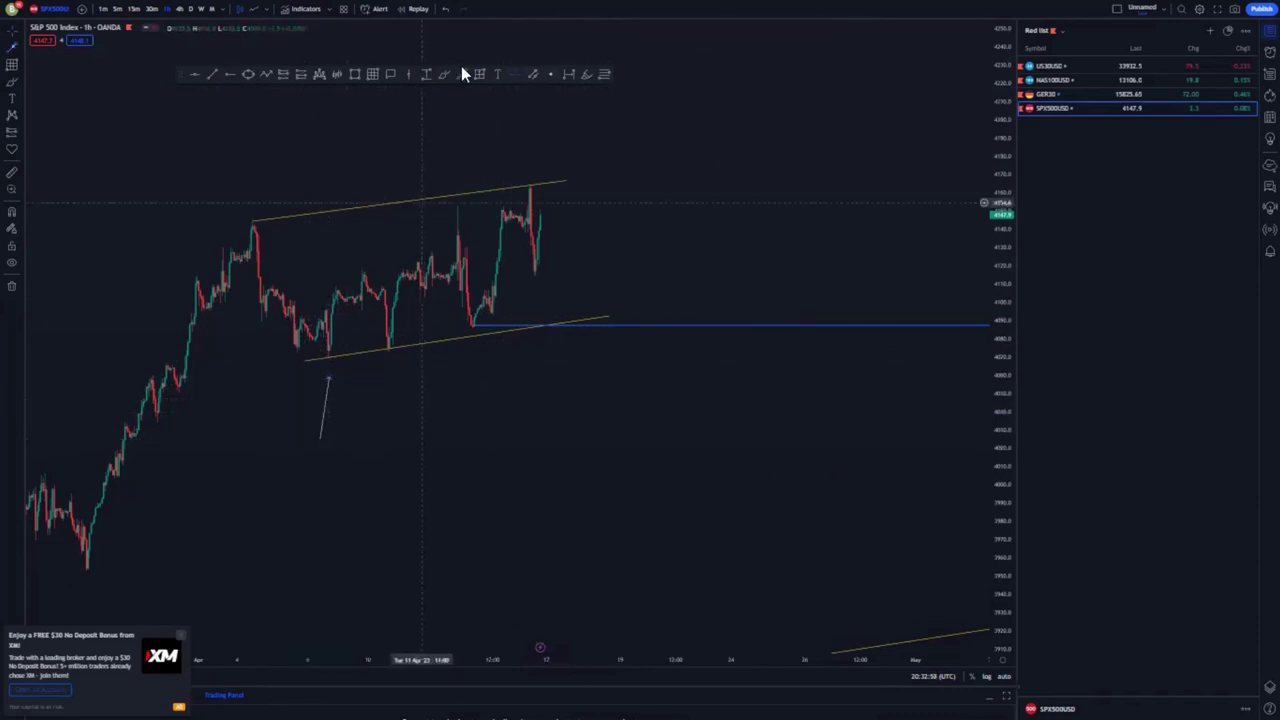
pyautogui.moveTo(383, 421); pyautogui.dragTo(387, 360)
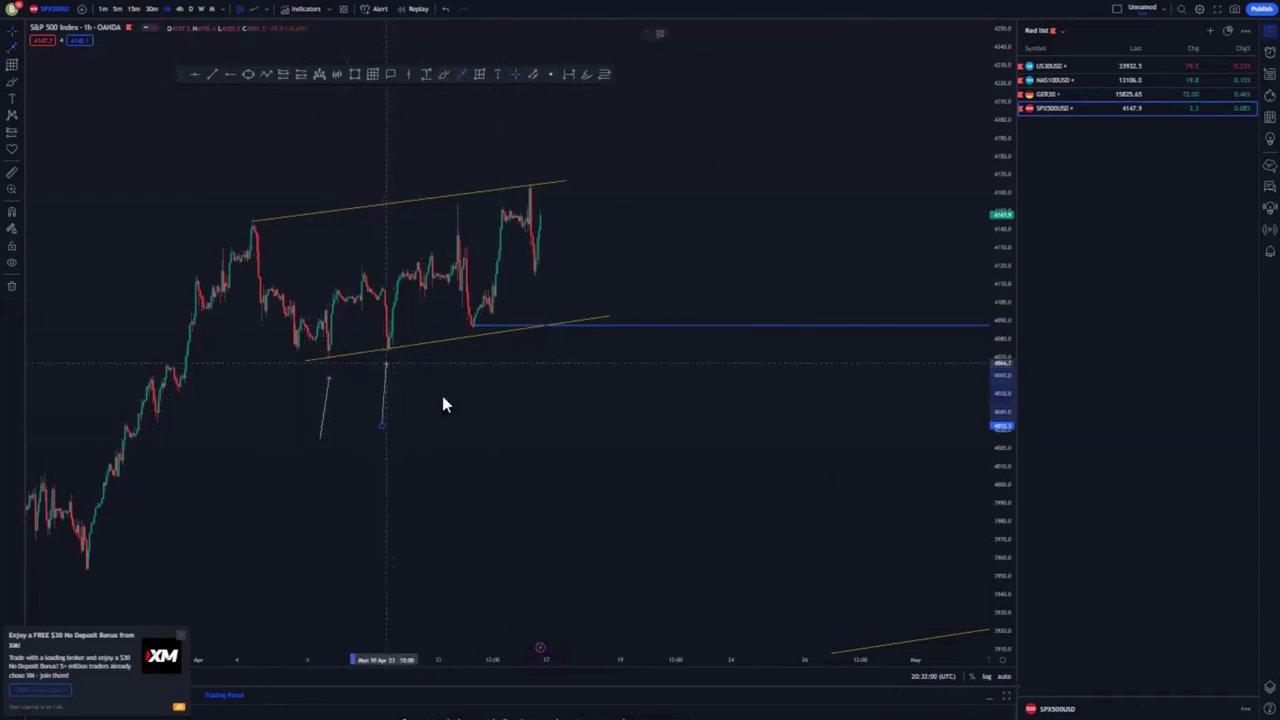
pyautogui.moveTo(548, 429); pyautogui.dragTo(553, 349)
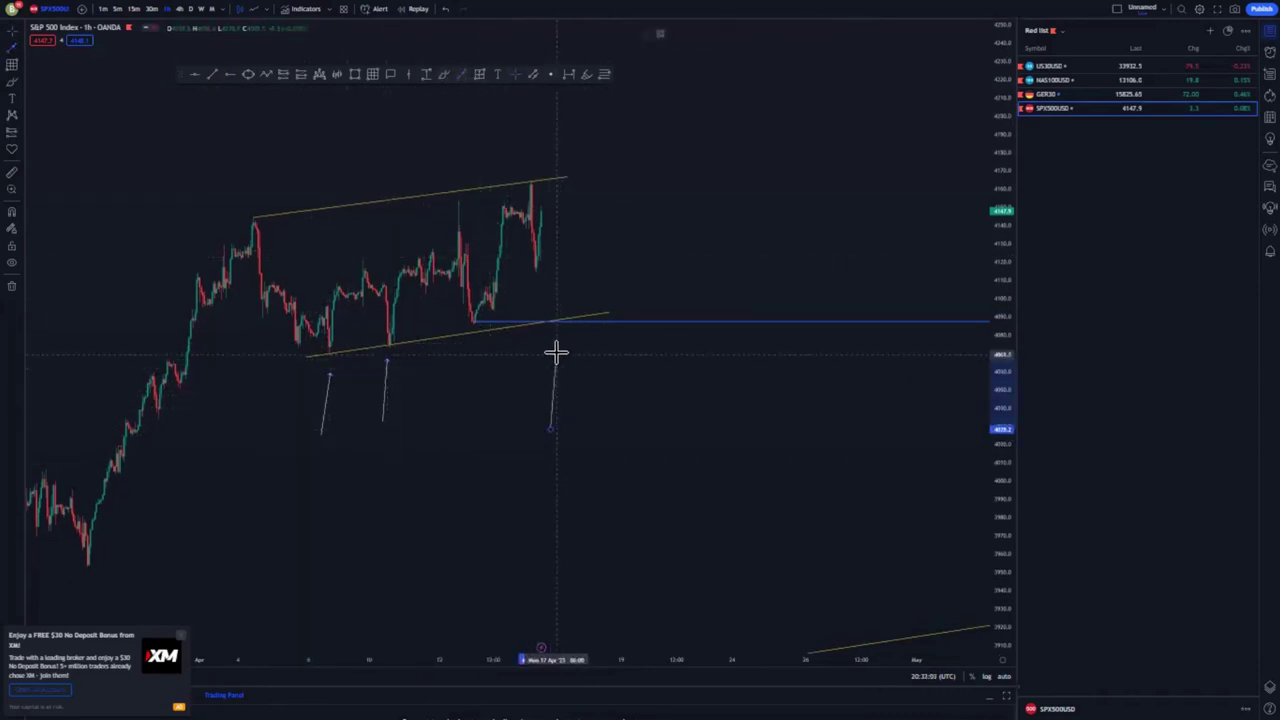
# - Box the mid-April low with a small rectangle and place a long position where the ray meets the channel, its stop tightened just below
pyautogui.moveTo(651, 426); pyautogui.dragTo(600, 500)
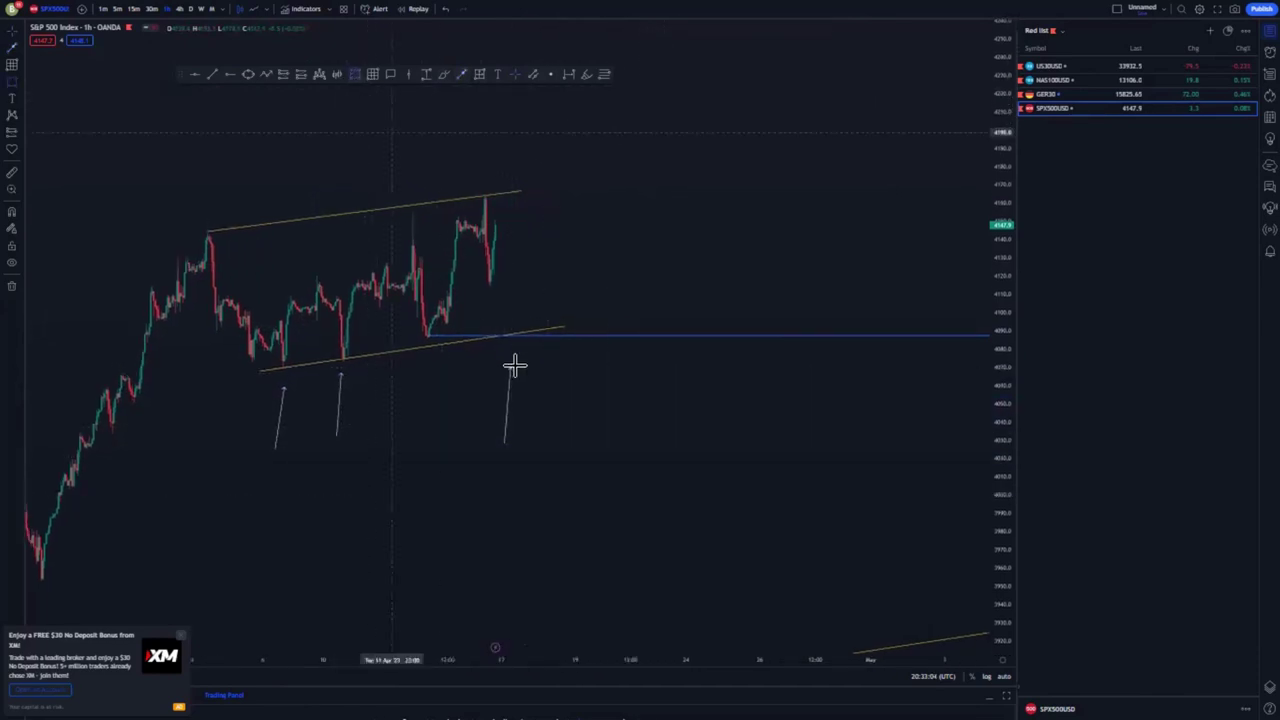
pyautogui.click(440, 349)
pyautogui.click(627, 458)
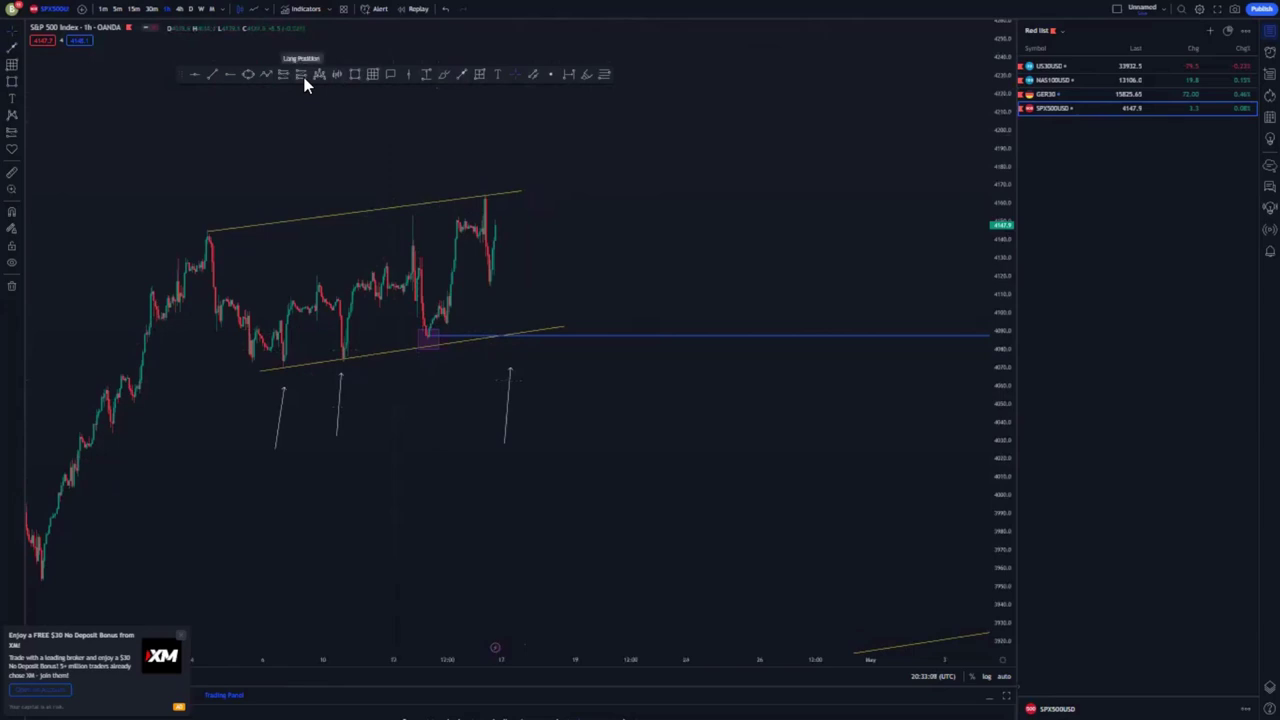
pyautogui.click(499, 334)
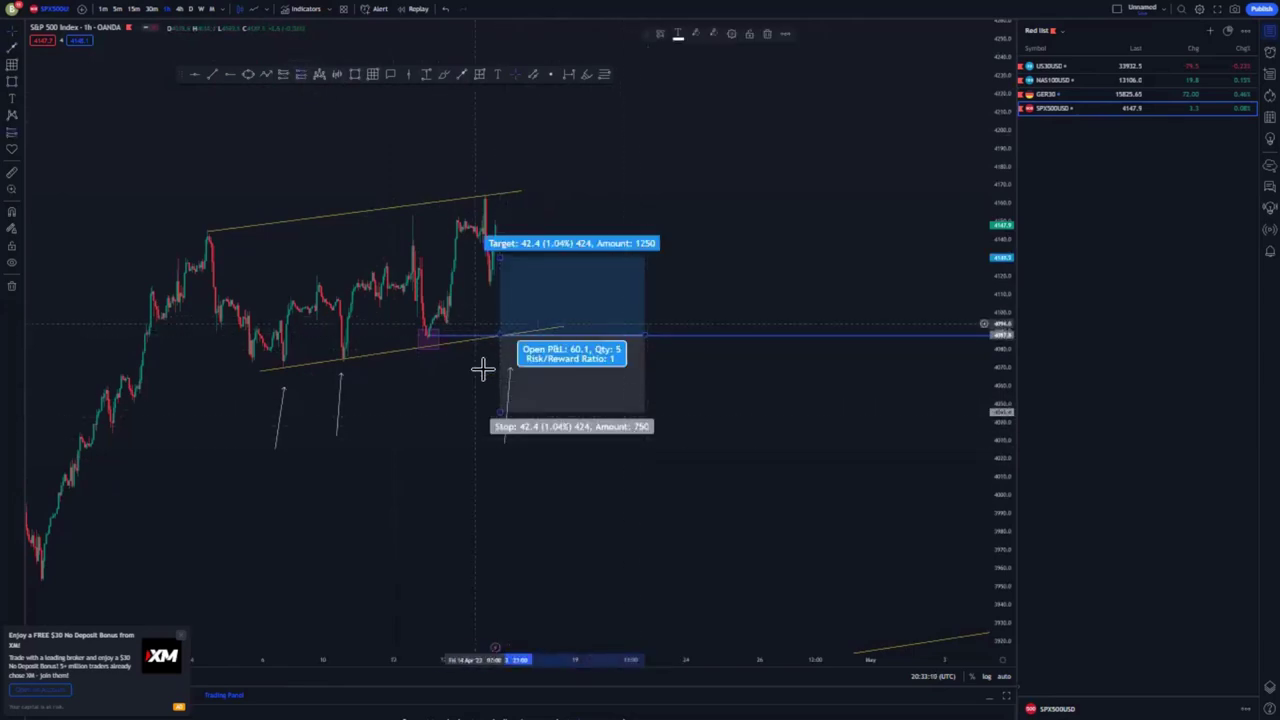
pyautogui.moveTo(500, 412); pyautogui.dragTo(500, 356)
# - Circle the small April channel with the brush and remove the freehand strokes
pyautogui.scroll(-2, 655, 468)
pyautogui.scroll(-6, 655, 468)
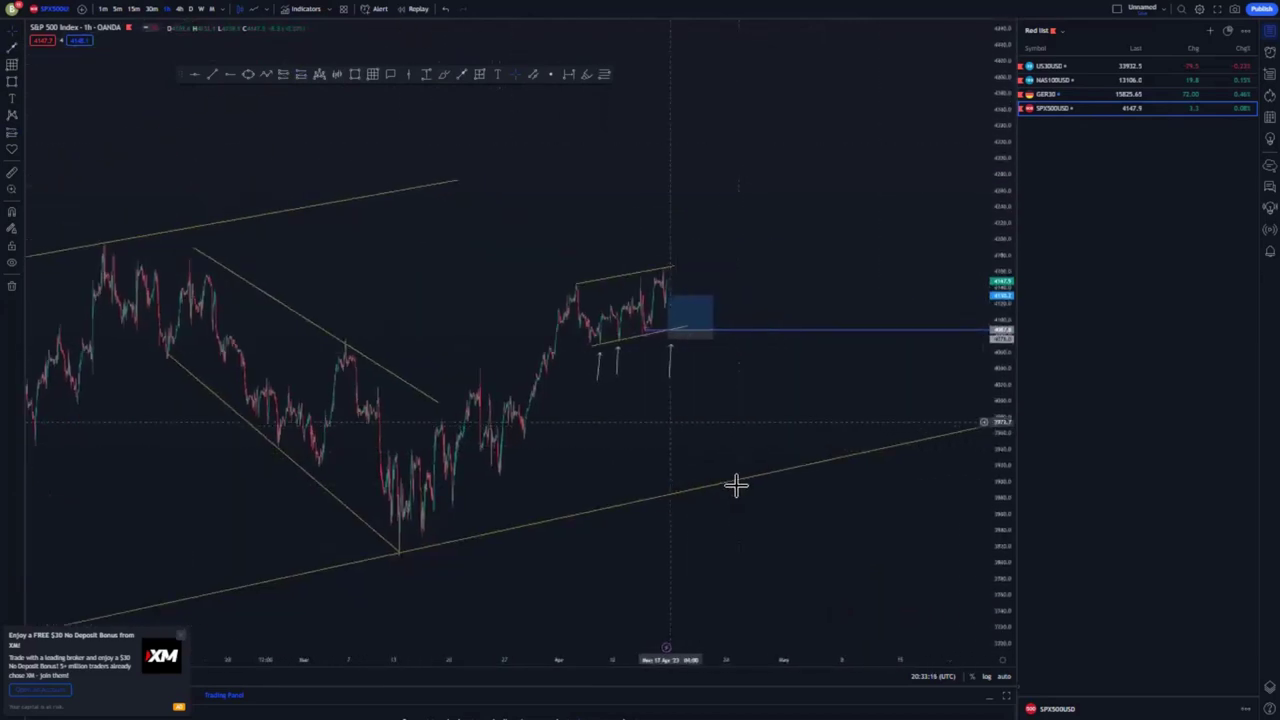
pyautogui.scroll(-5, 660, 486)
pyautogui.moveTo(691, 273); pyautogui.dragTo(484, 197)
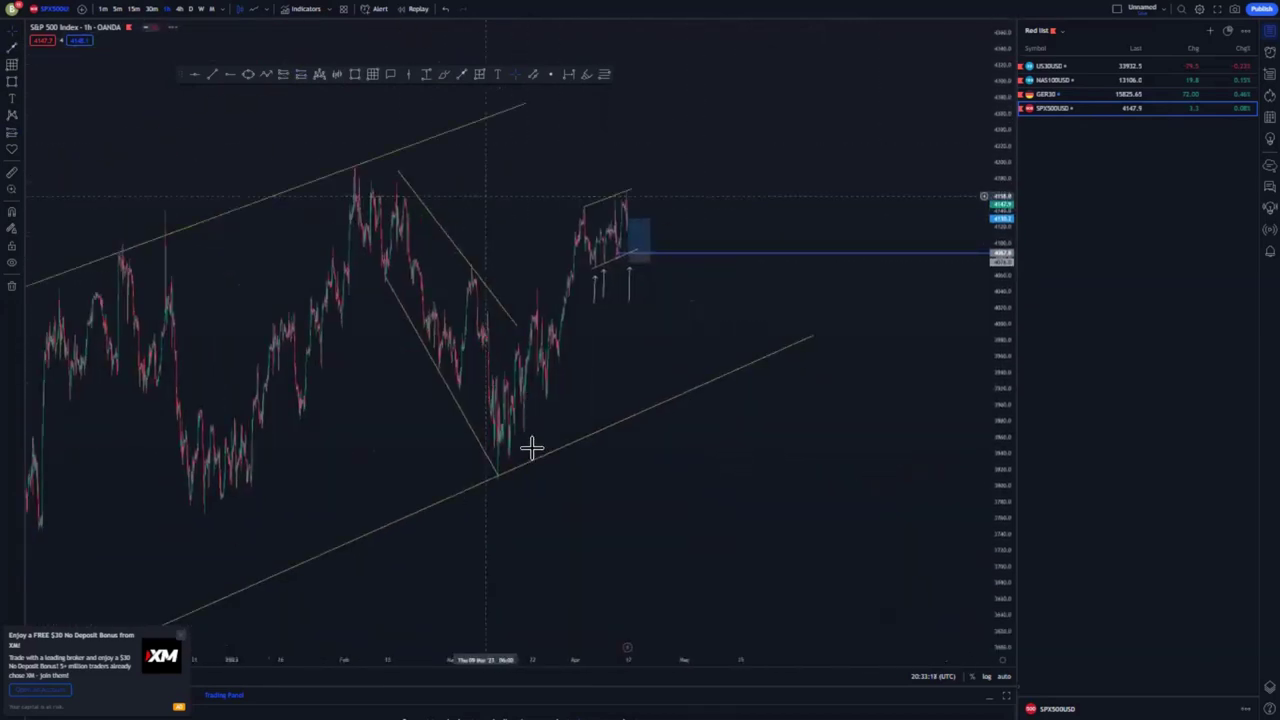
pyautogui.moveTo(644, 313); pyautogui.dragTo(645, 339)
pyautogui.click(443, 75)
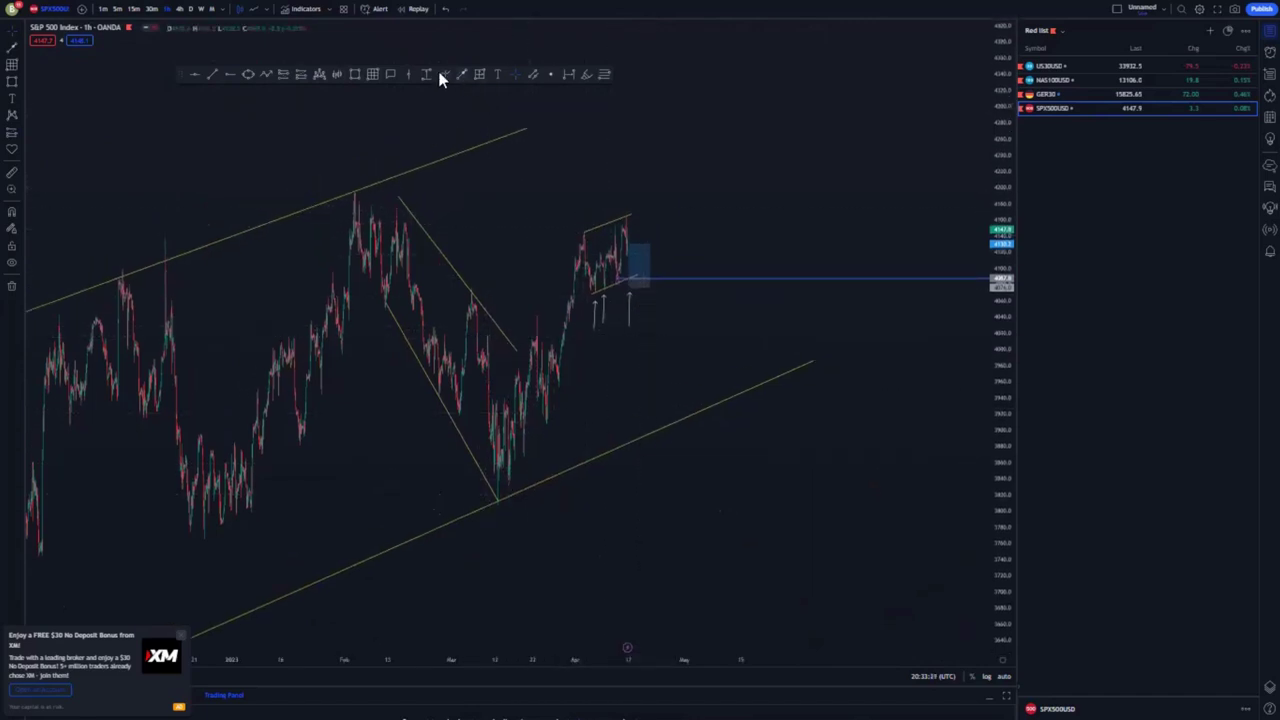
pyautogui.moveTo(631, 203)
pyautogui.mouseDown()
pyautogui.moveTo(617, 189)
pyautogui.moveTo(640, 283)
pyautogui.moveTo(666, 129)
pyautogui.moveTo(701, 46)
pyautogui.mouseUp()
pyautogui.click(763, 35)
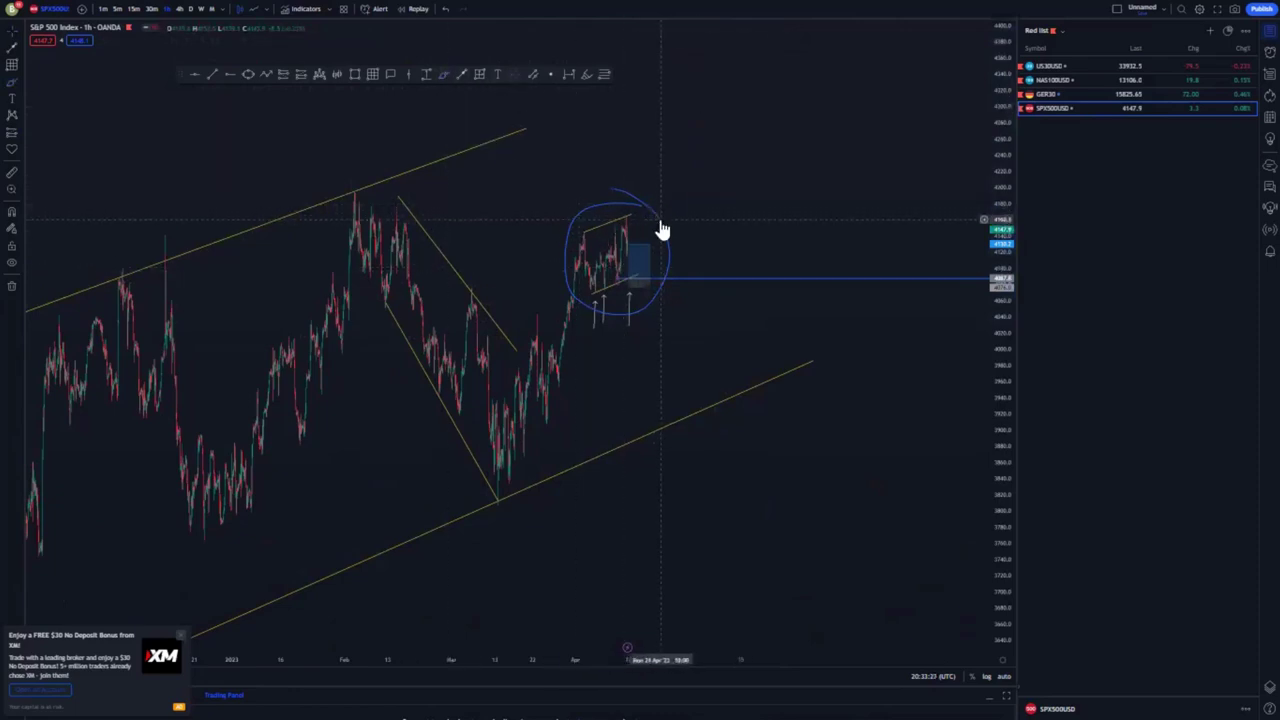
pyautogui.click(763, 35)
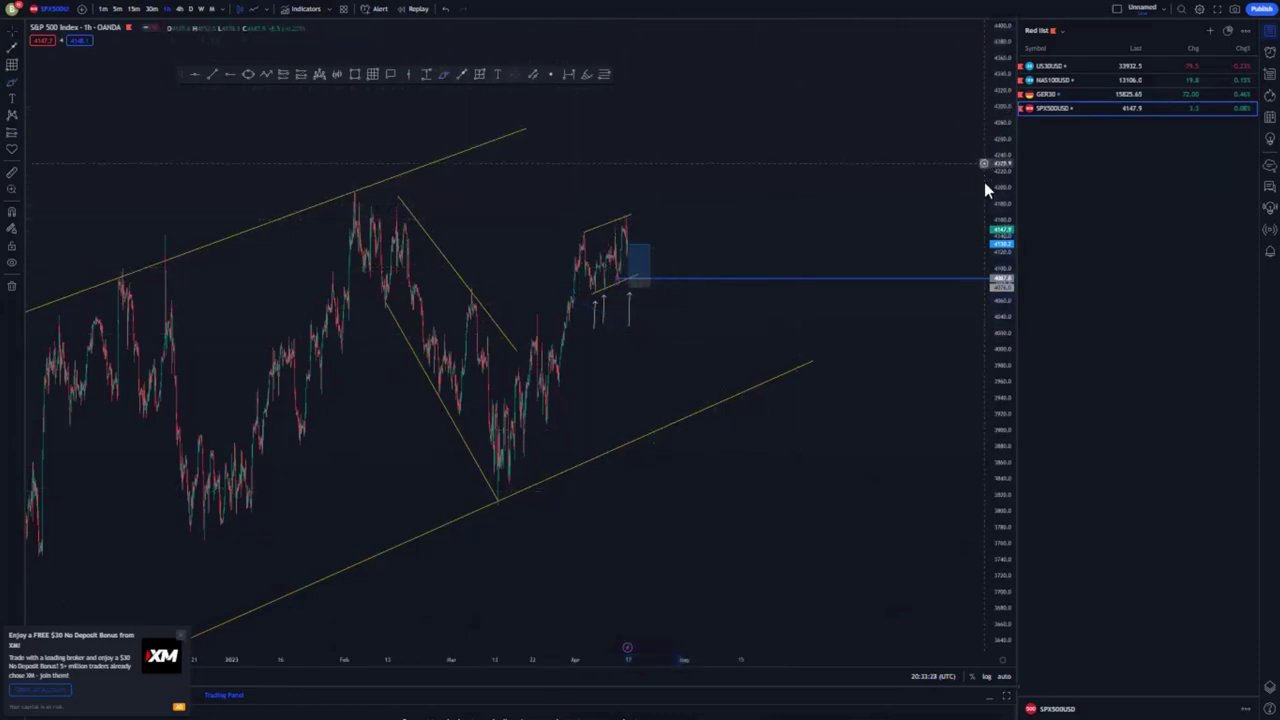
# - Extend the large rising channel's upper trend line upward along its slope to beyond the latest April price
pyautogui.moveTo(682, 322); pyautogui.dragTo(682, 452)
pyautogui.moveTo(552, 170); pyautogui.dragTo(645, 111)
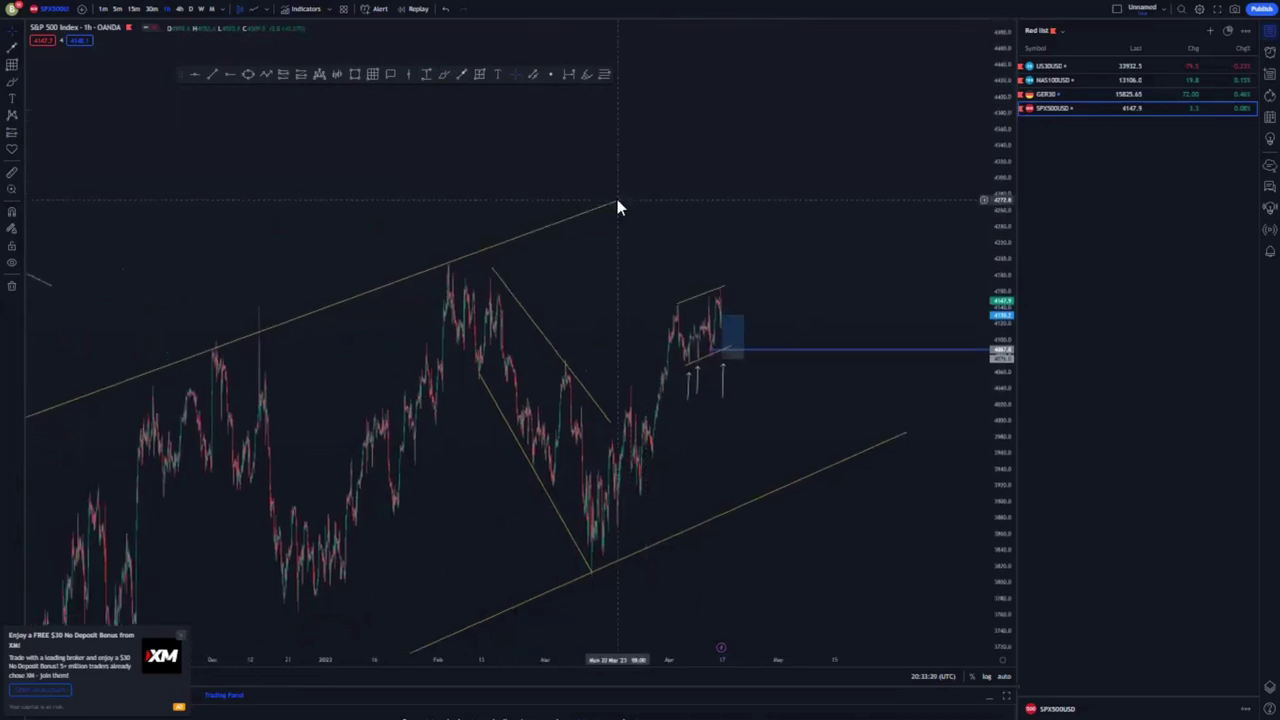
pyautogui.moveTo(617, 200); pyautogui.dragTo(753, 146)
pyautogui.moveTo(800, 238); pyautogui.dragTo(747, 222)
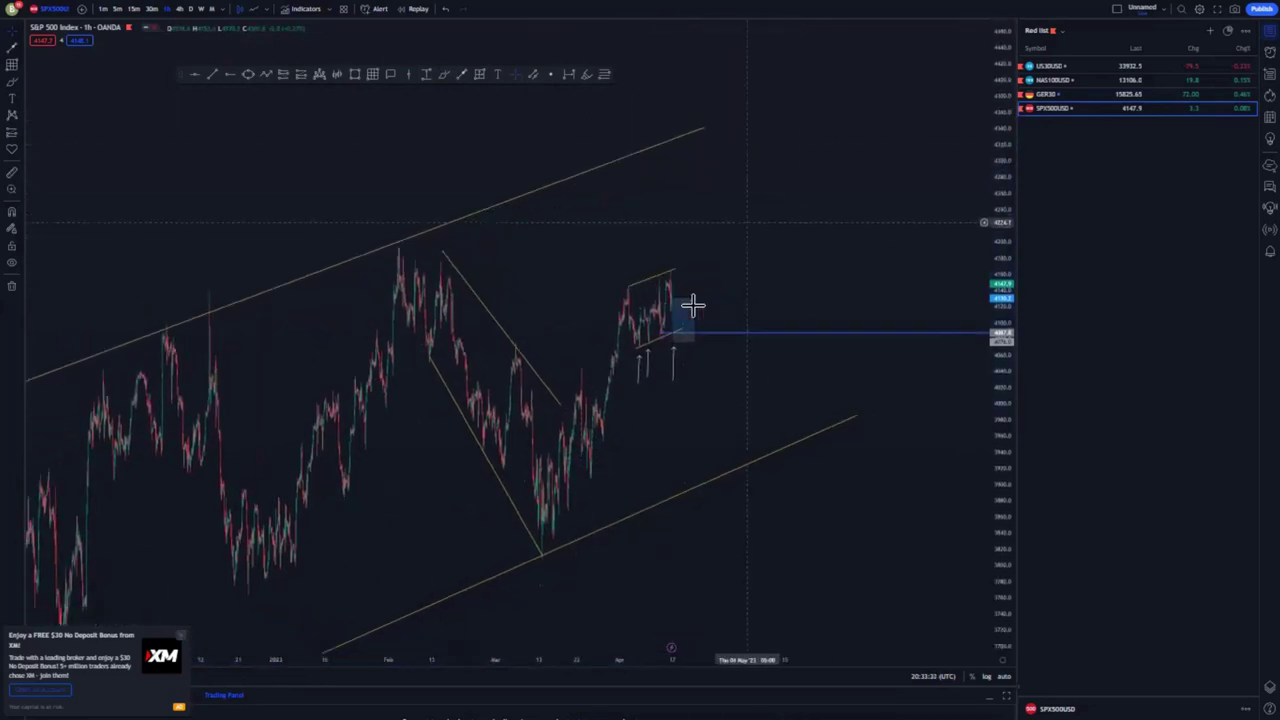
# - Raise the long position's target to just below the large channel's upper trend line
pyautogui.click(670, 310)
pyautogui.moveTo(669, 262); pyautogui.dragTo(681, 145)
pyautogui.moveTo(692, 219); pyautogui.dragTo(674, 267)
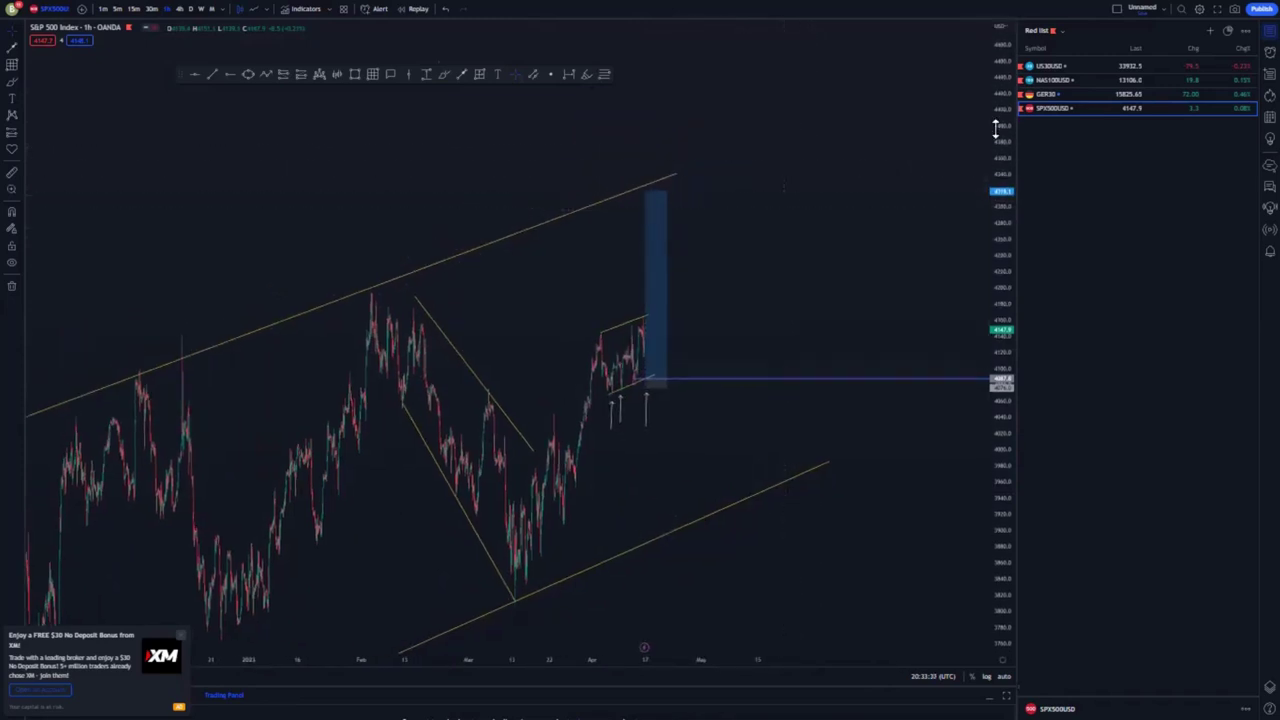
# - Raise the long position's target to the horizontal level near 4800
pyautogui.moveTo(994, 129); pyautogui.dragTo(992, 338)
pyautogui.moveTo(838, 253); pyautogui.dragTo(855, 355)
pyautogui.moveTo(992, 178); pyautogui.dragTo(992, 338)
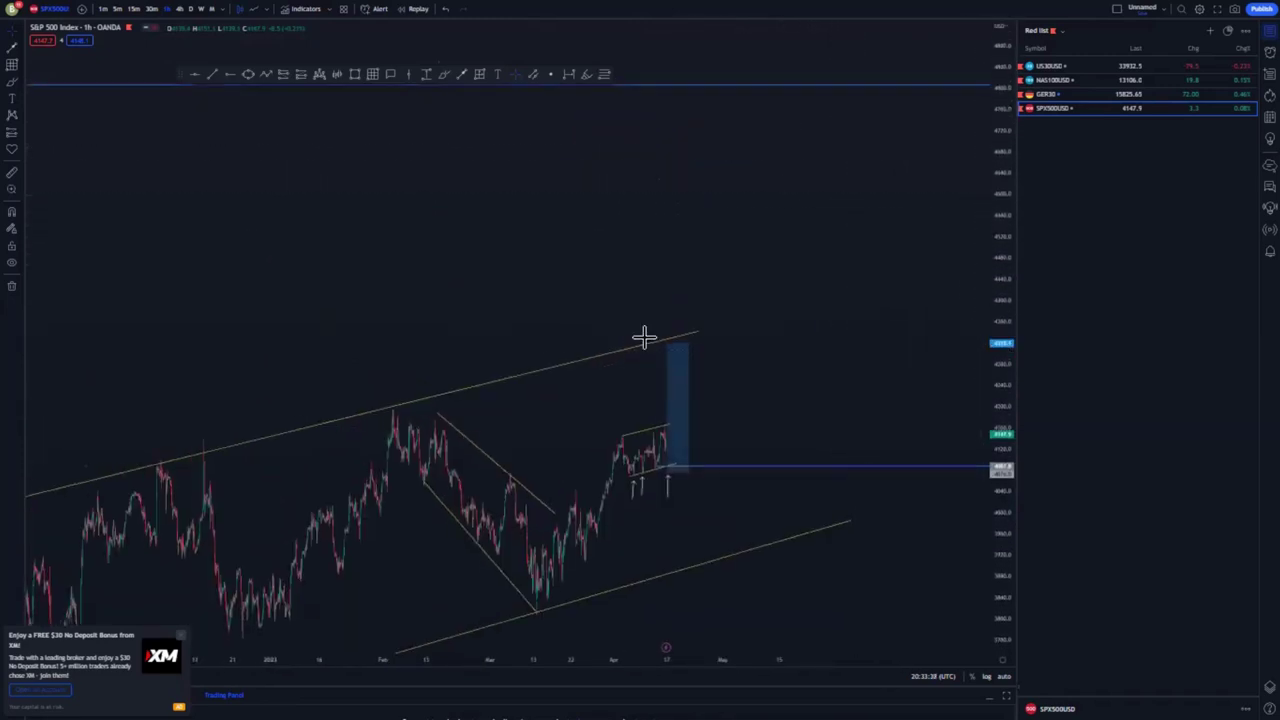
pyautogui.moveTo(667, 243); pyautogui.dragTo(669, 140)
# - Draw a downward arrow from the large channel's upper line in mid-April to just above its lower line in late April
pyautogui.scroll(5, 839, 526)
pyautogui.moveTo(1008, 557); pyautogui.dragTo(1000, 386)
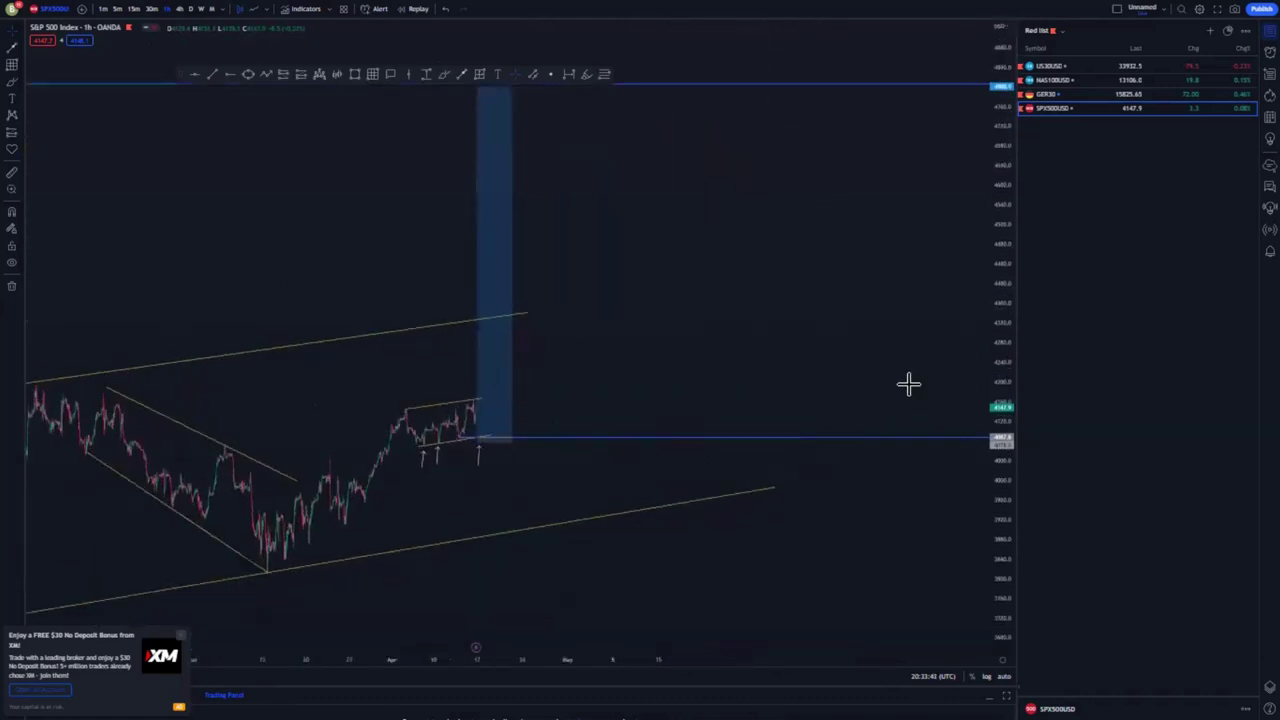
pyautogui.moveTo(771, 372); pyautogui.dragTo(808, 225)
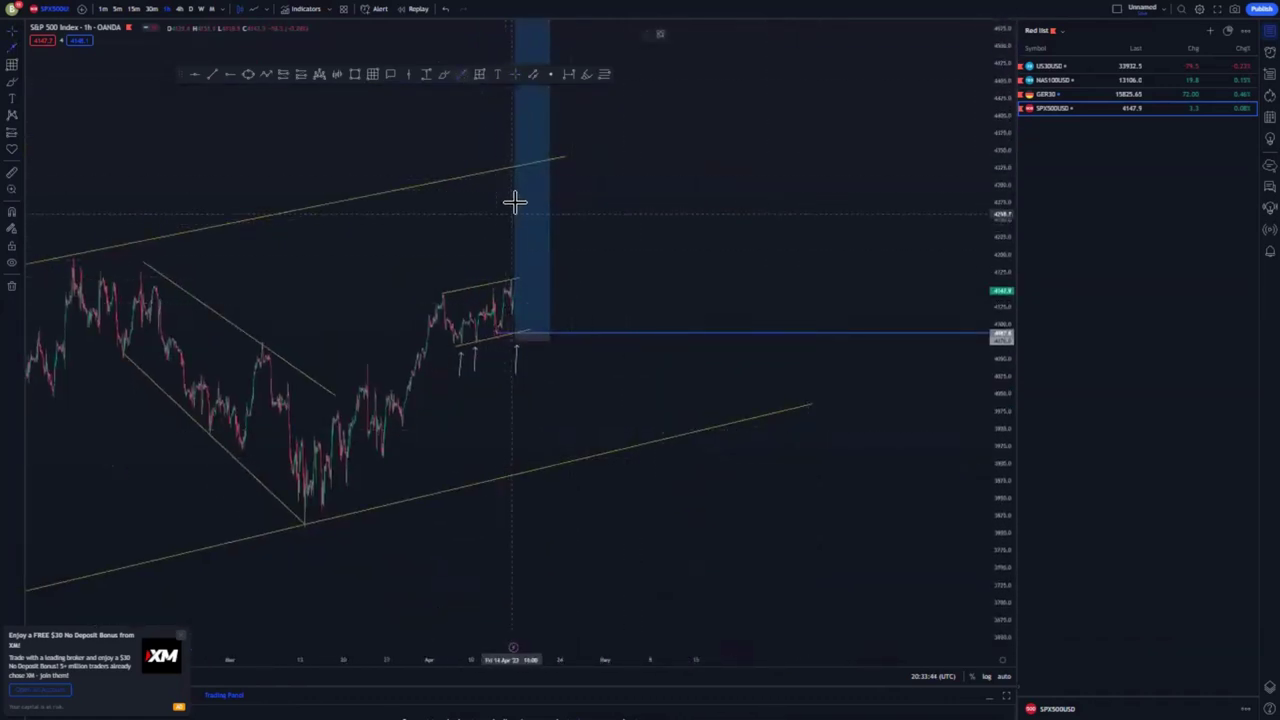
pyautogui.moveTo(533, 285); pyautogui.dragTo(590, 442)
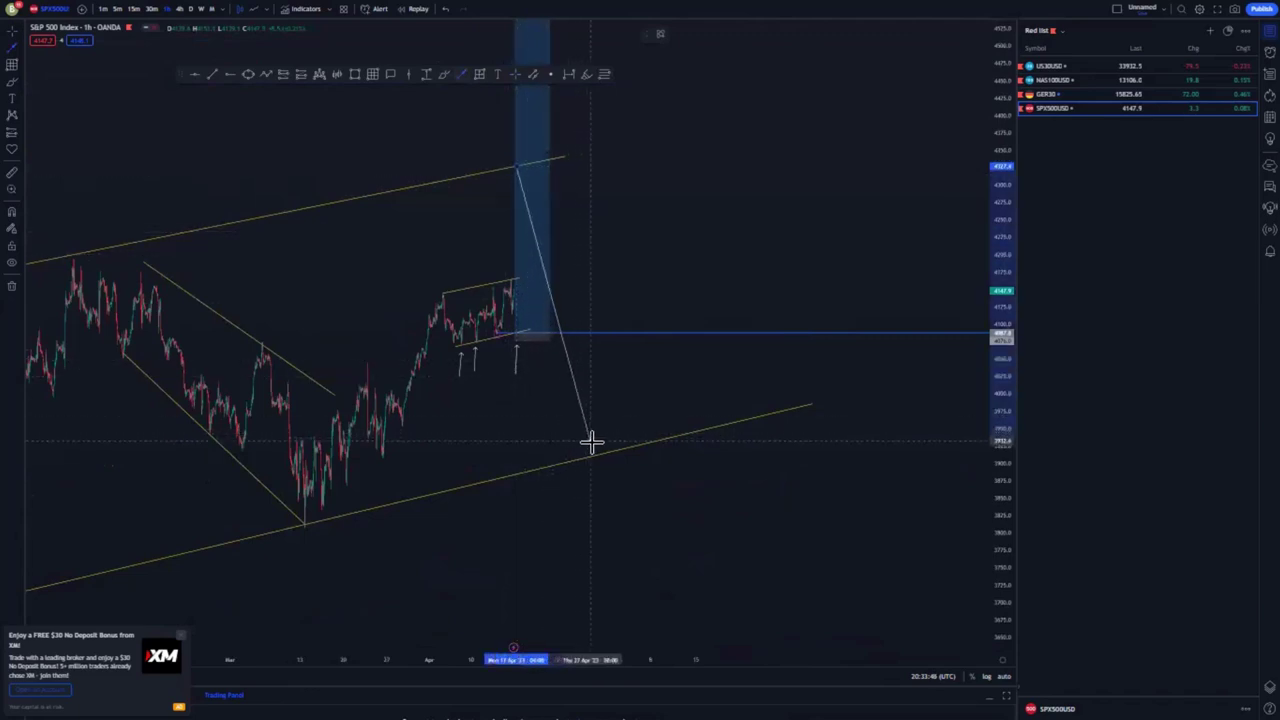
pyautogui.moveTo(515, 167); pyautogui.dragTo(519, 167)
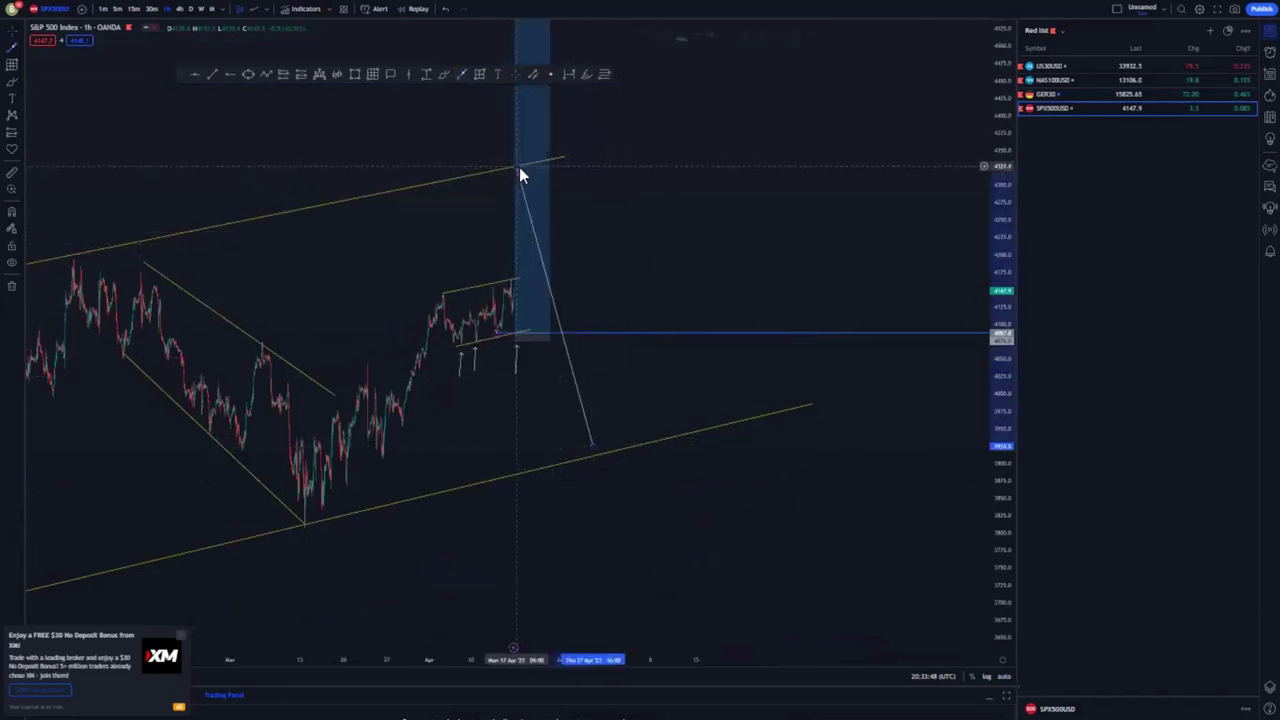
pyautogui.click(743, 266)
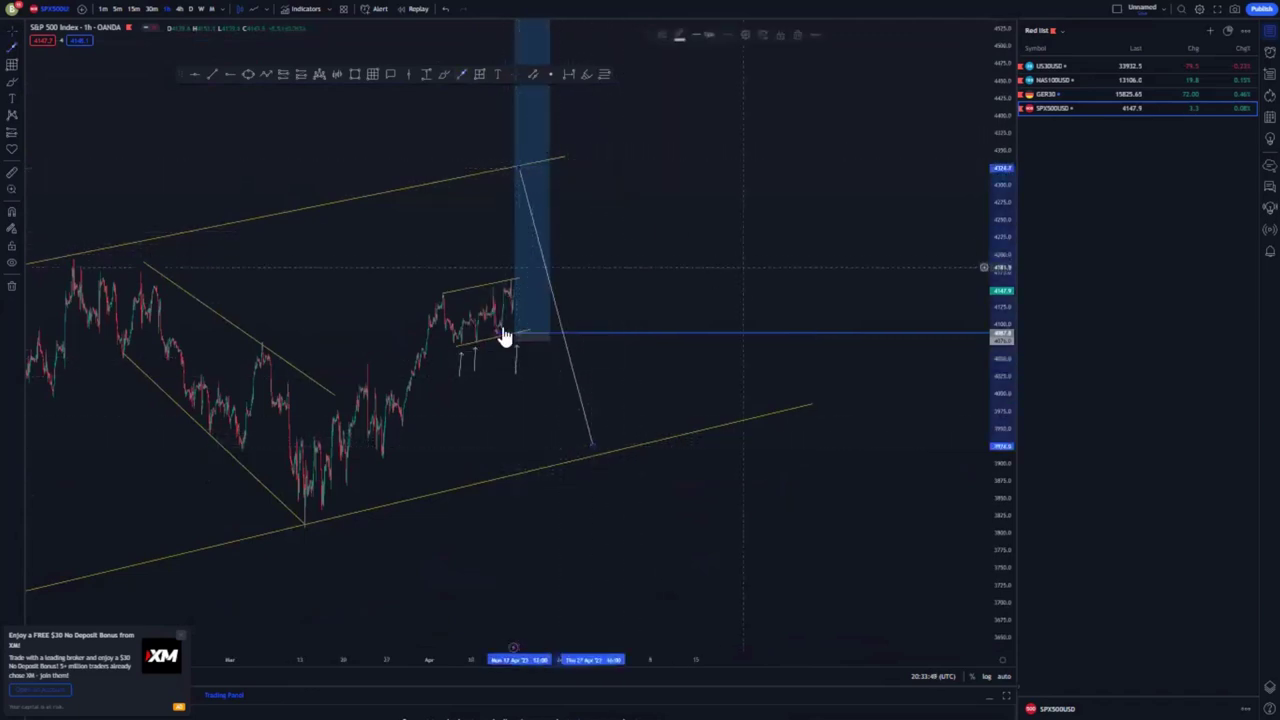
# - Circle the arrow's start on the upper line, sketch a stepped decline to a circled point on the lower line, and undo the upward strokes
pyautogui.click(527, 165)
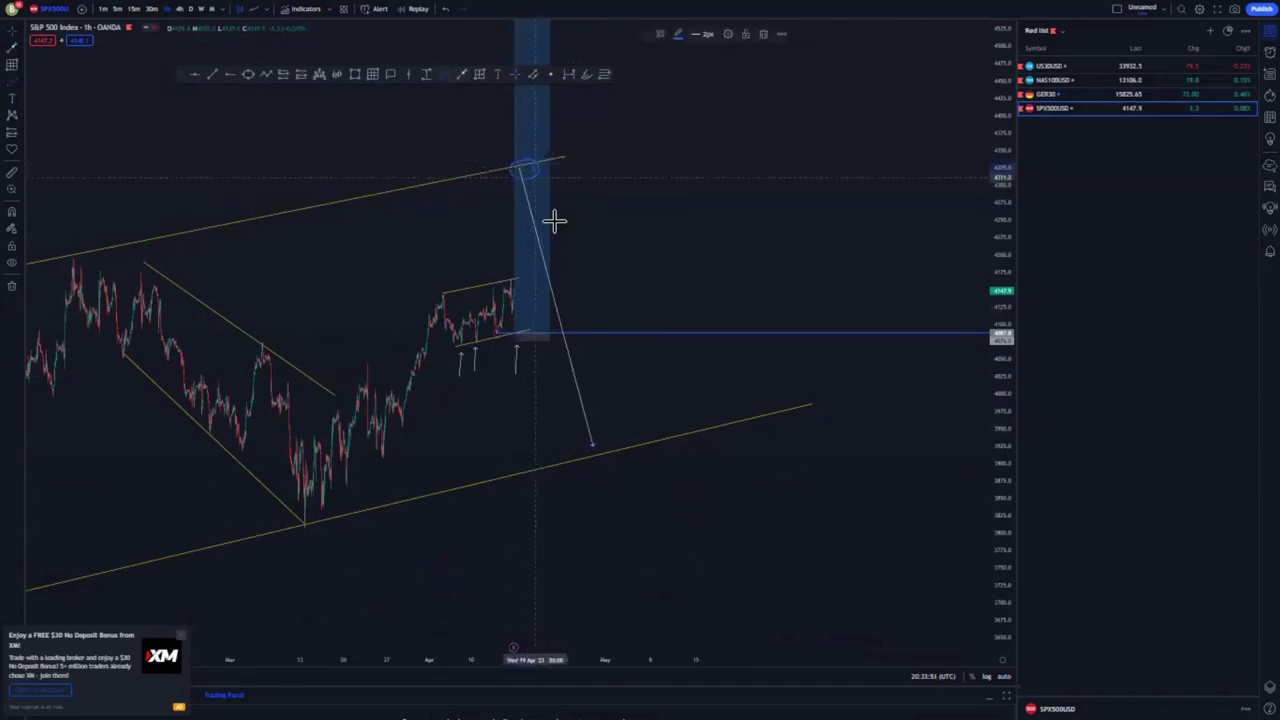
pyautogui.moveTo(555, 221)
pyautogui.mouseDown()
pyautogui.moveTo(660, 417)
pyautogui.moveTo(646, 408)
pyautogui.moveTo(674, 423)
pyautogui.moveTo(697, 282)
pyautogui.mouseUp()
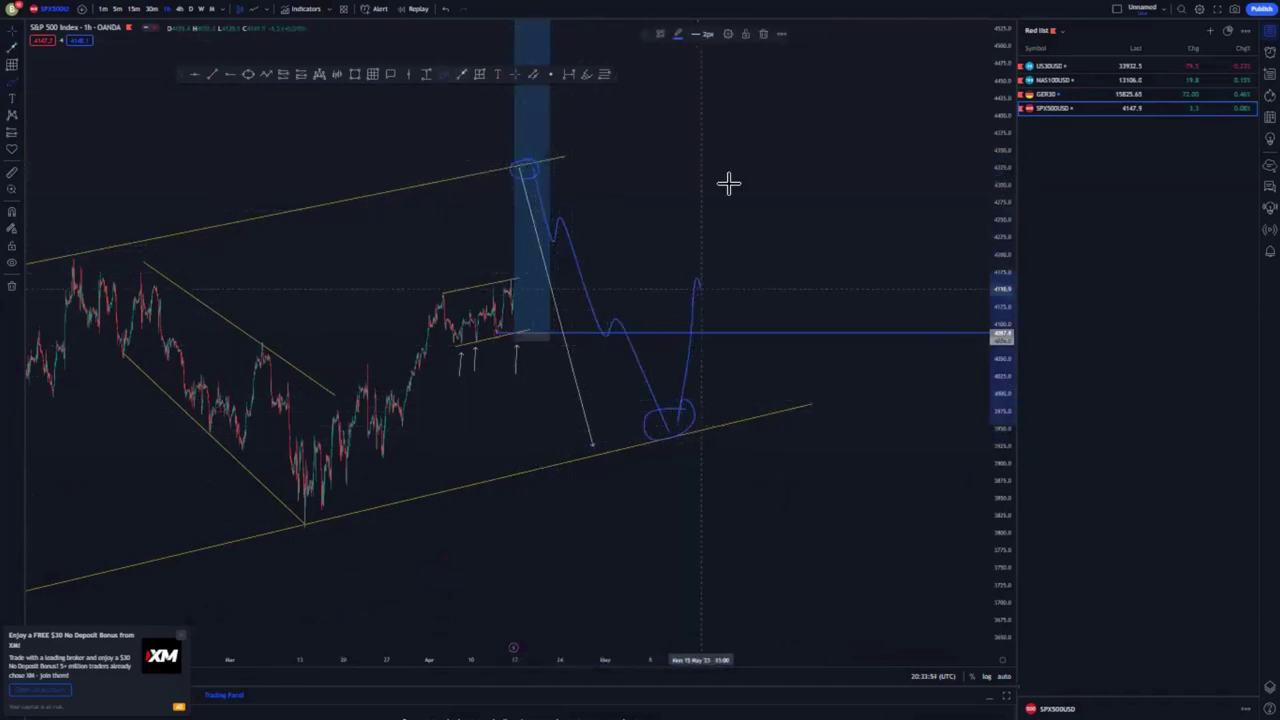
pyautogui.moveTo(728, 182); pyautogui.dragTo(740, 148)
pyautogui.click(443, 9)
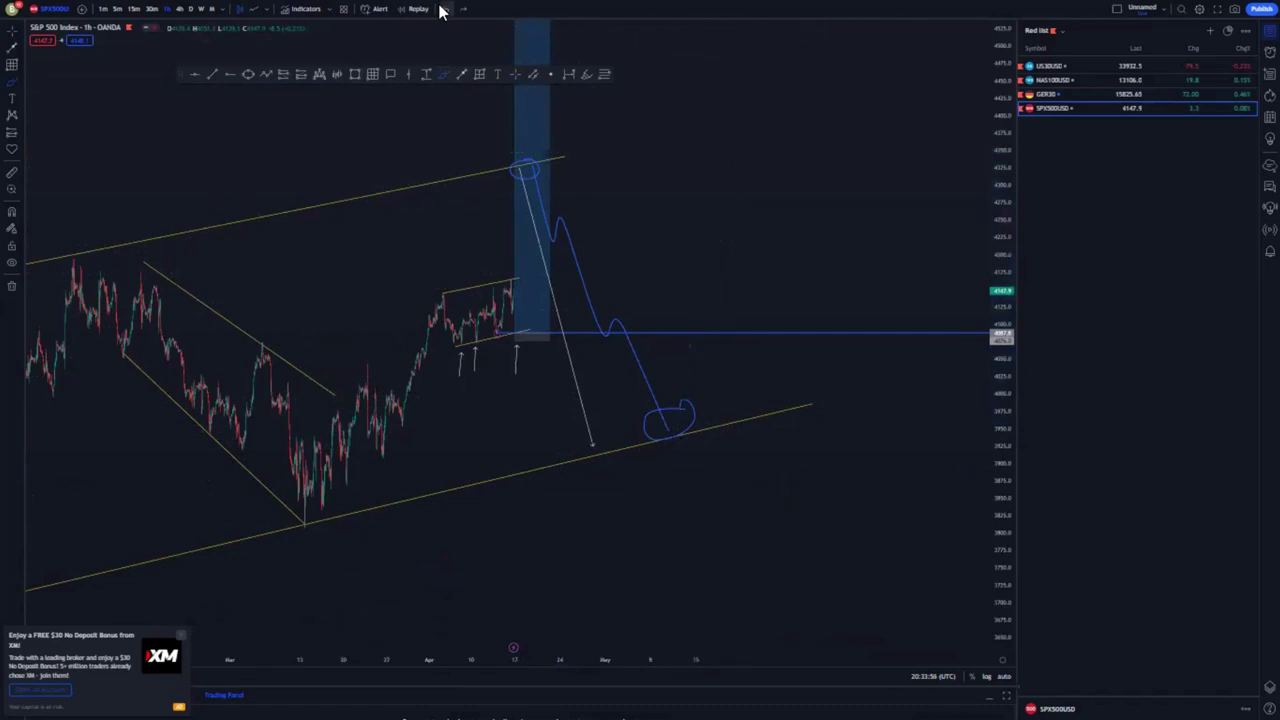